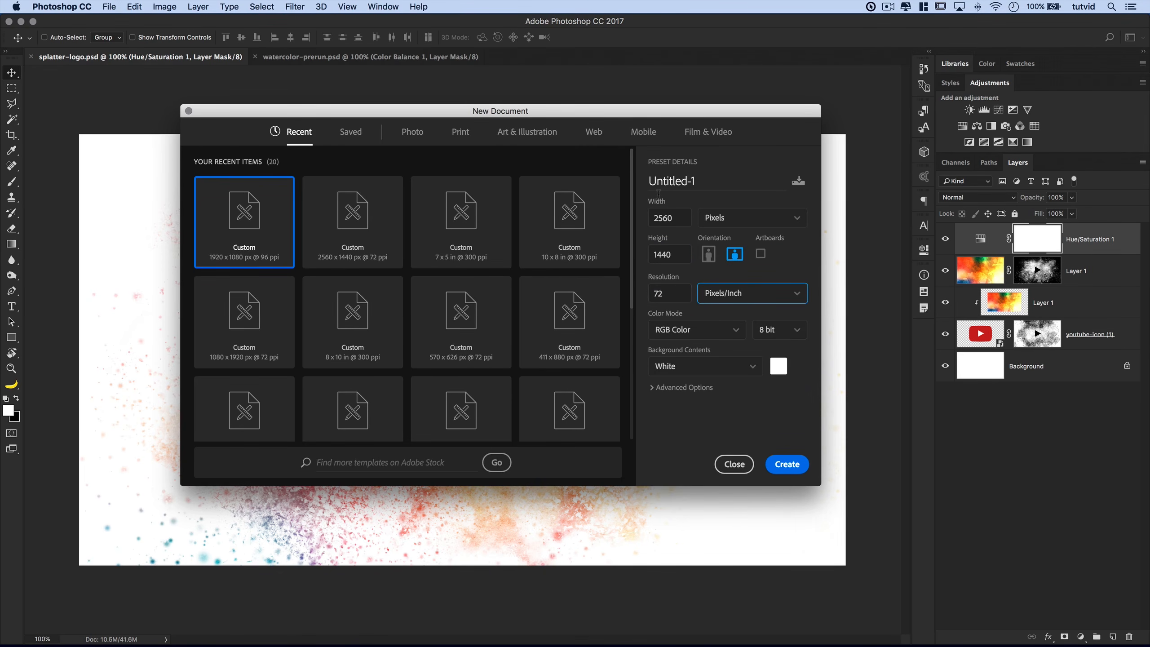
Create a new 2560 × 1440 px document at 72 pixels/inch in 8-bit RGB Color with a white background
drag(668, 111, 645, 92)
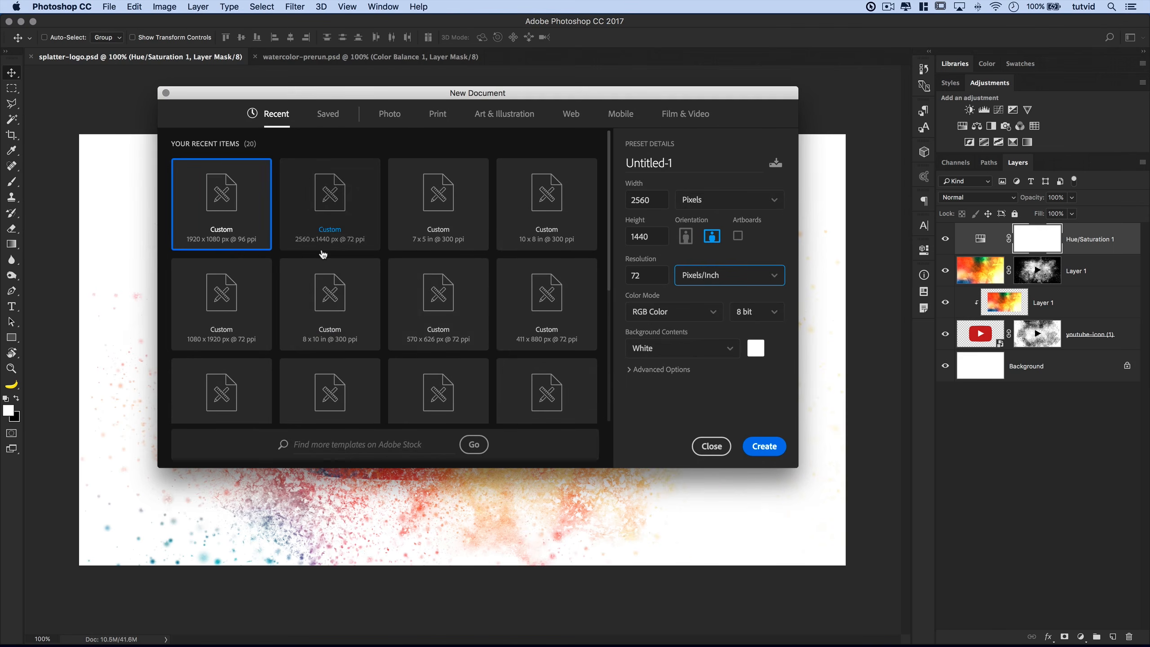
click(762, 446)
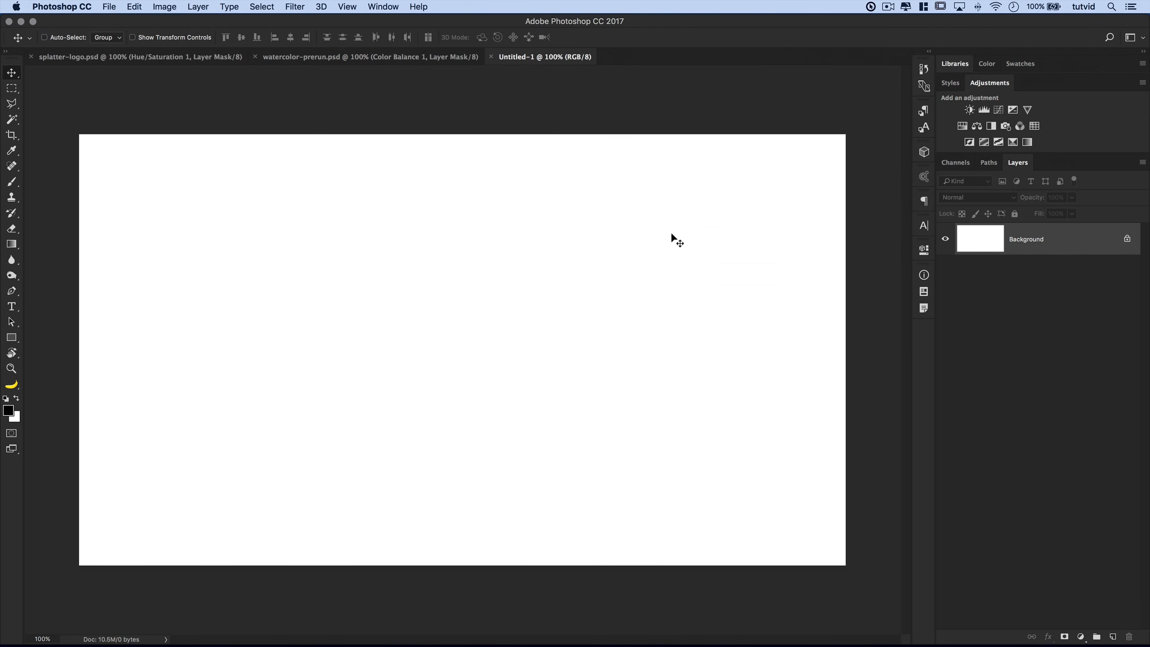
Switch to Chrome and browse the Awash in Color collection on Unsplash for vivid, colorful photos
key(super+Tab)
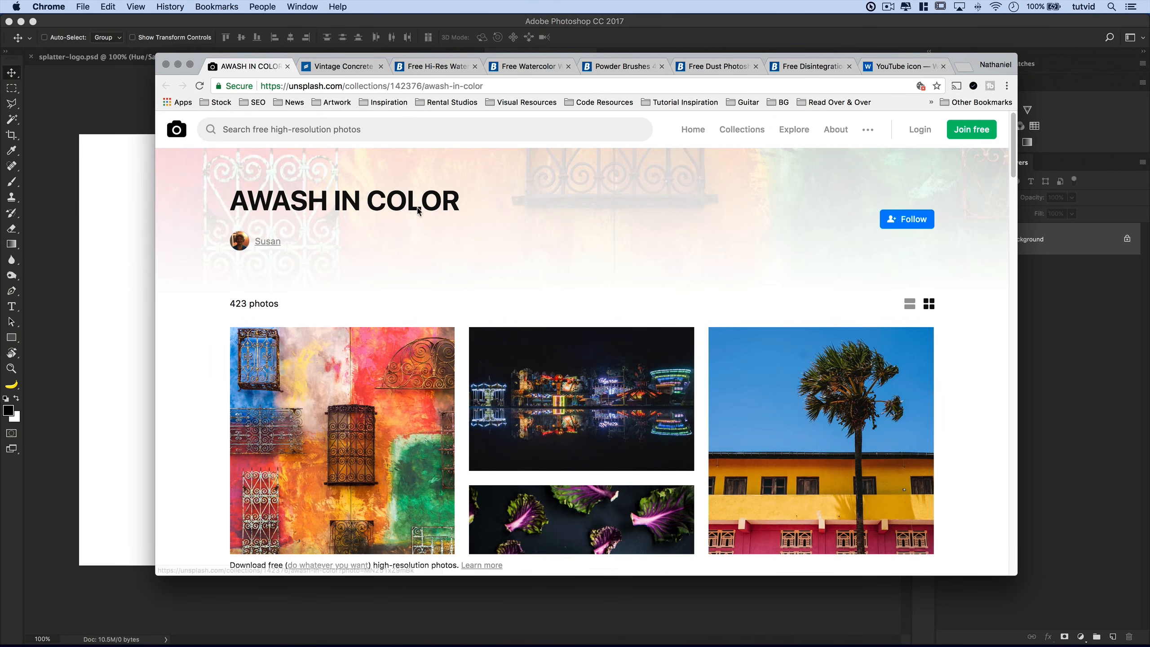
scroll(466, 306, down, 20)
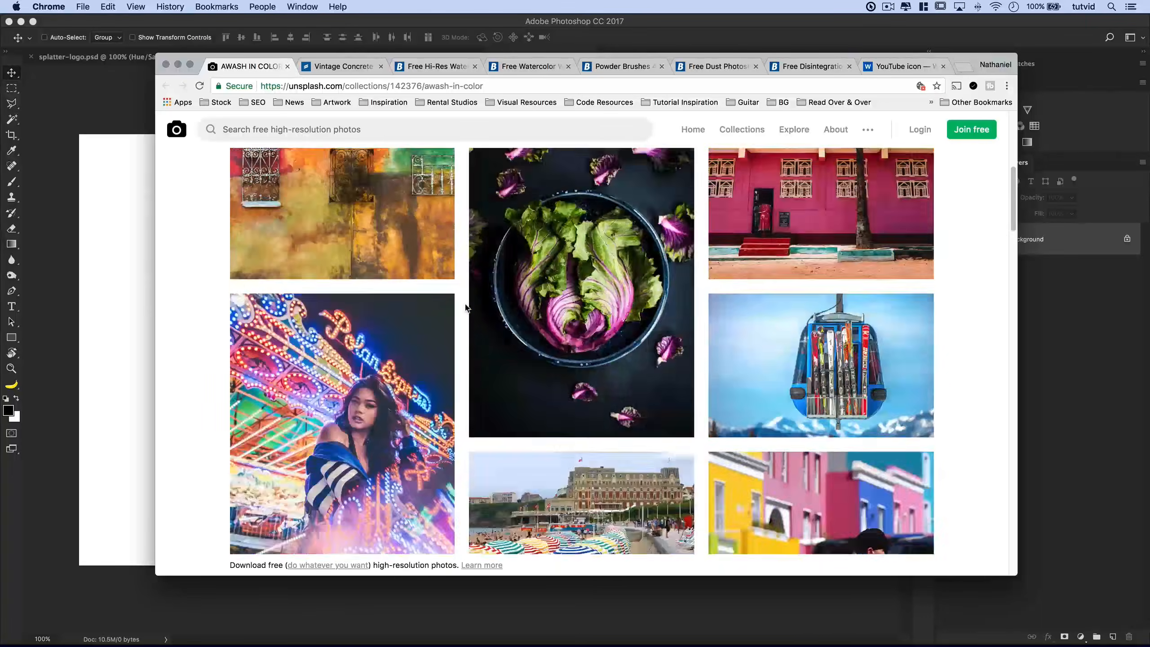
scroll(466, 308, down, 15)
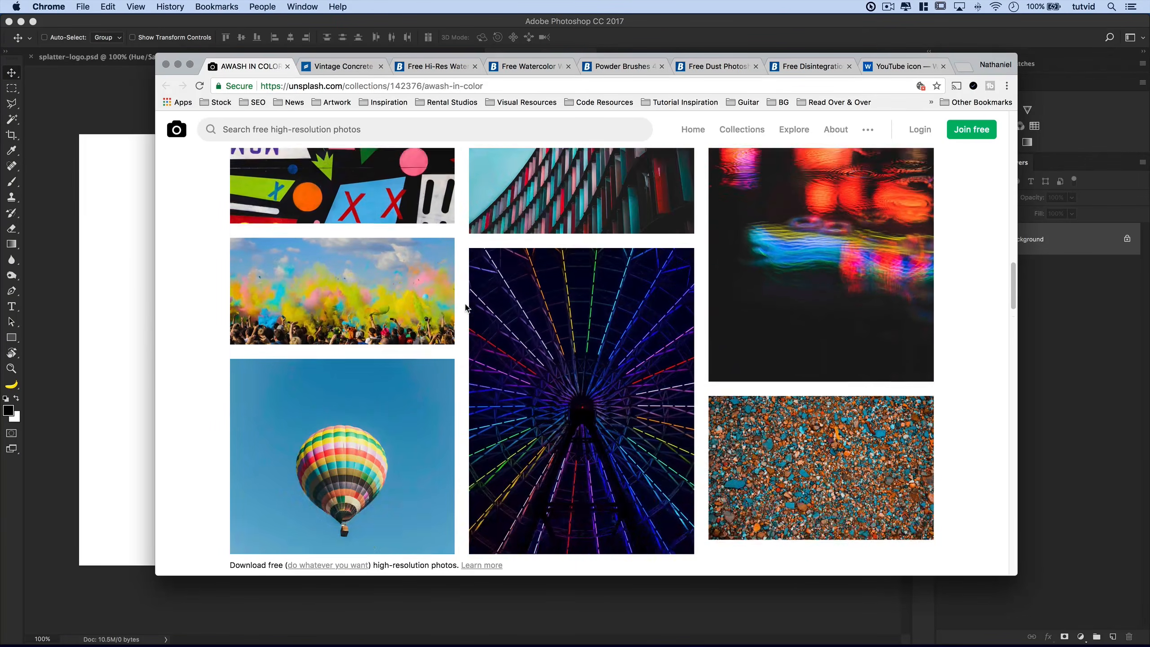
scroll(464, 303, up, 20)
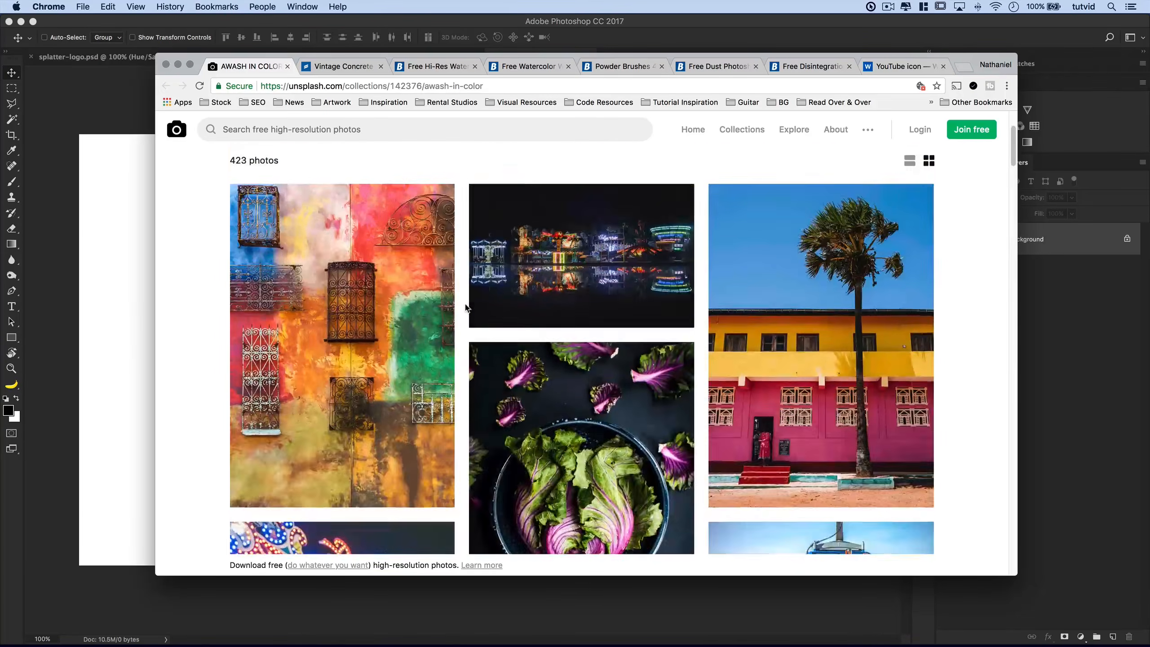
scroll(465, 302, down, 4)
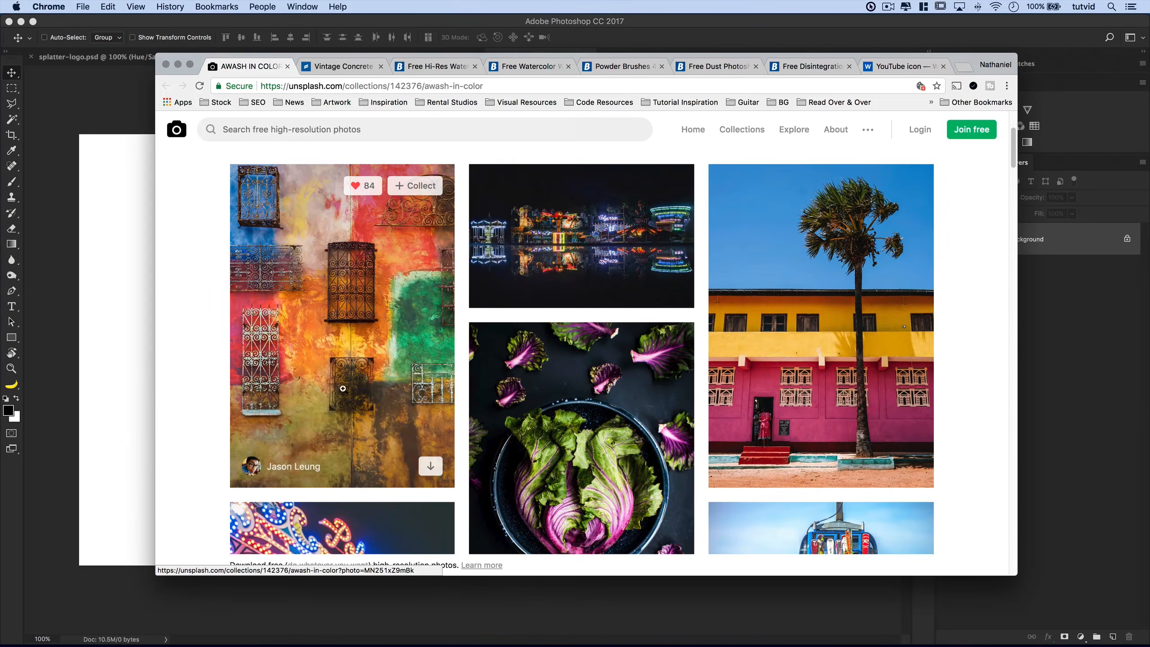
scroll(494, 356, down, 20)
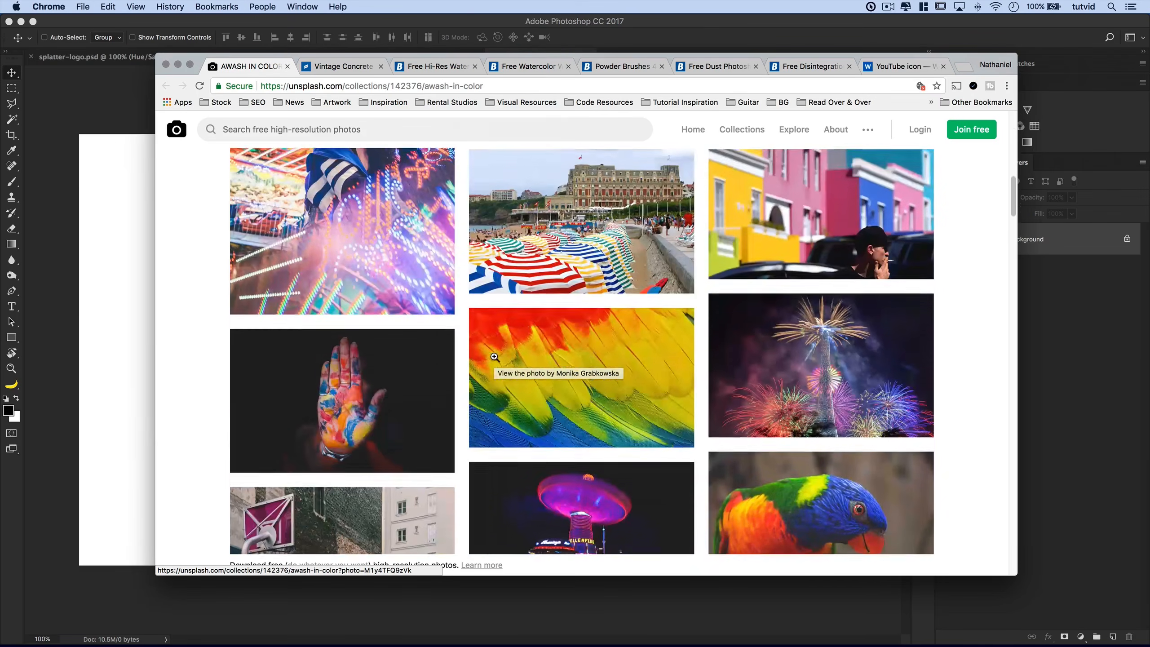
scroll(494, 357, down, 15)
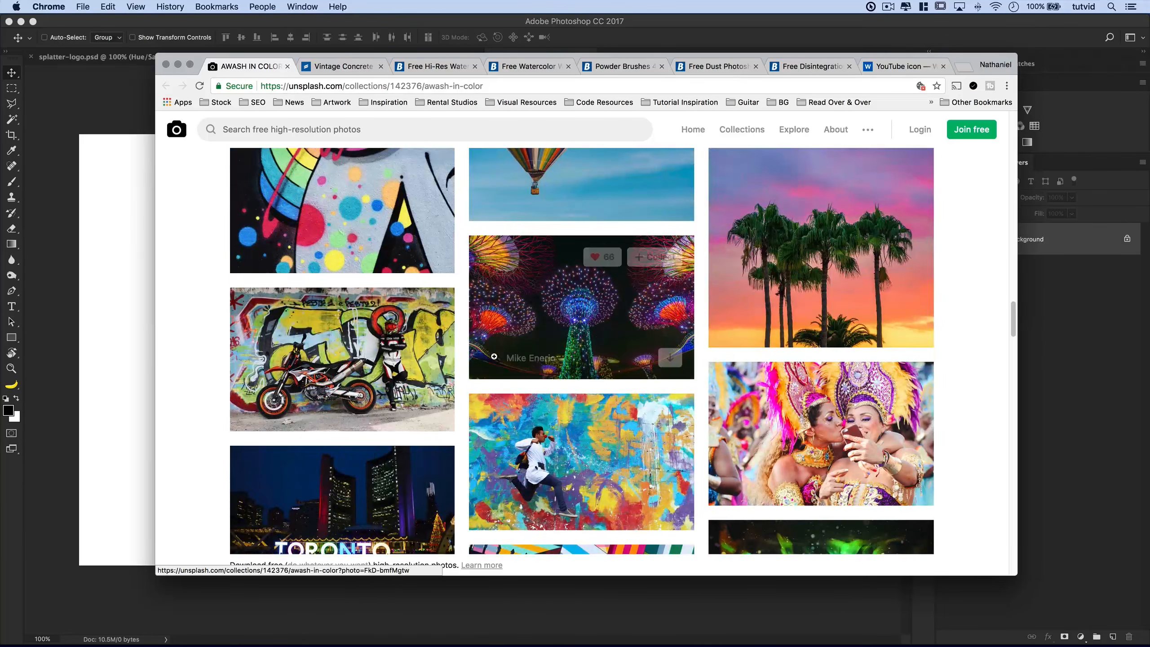
scroll(495, 360, up, 2)
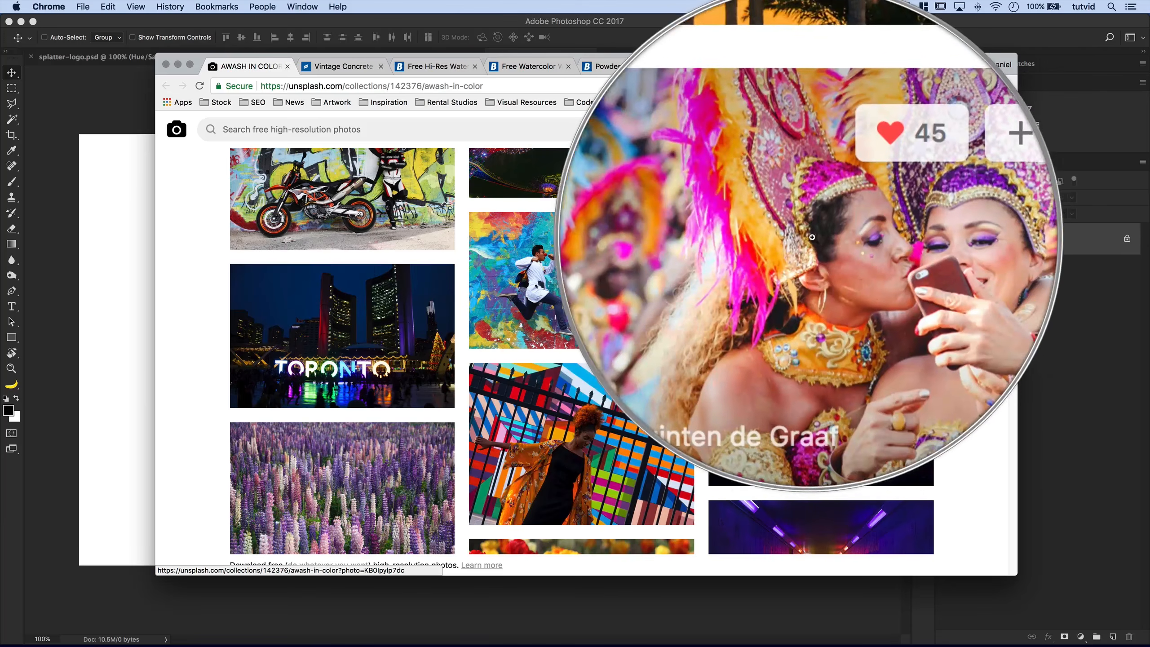
scroll(631, 320, down, 15)
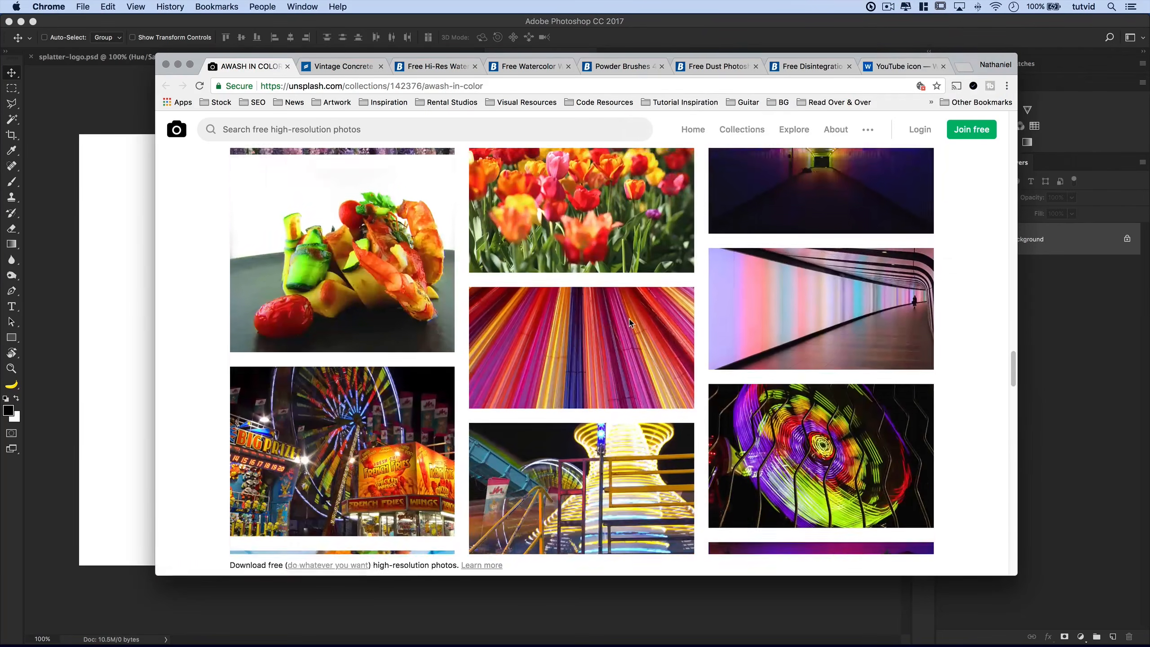
scroll(630, 319, down, 20)
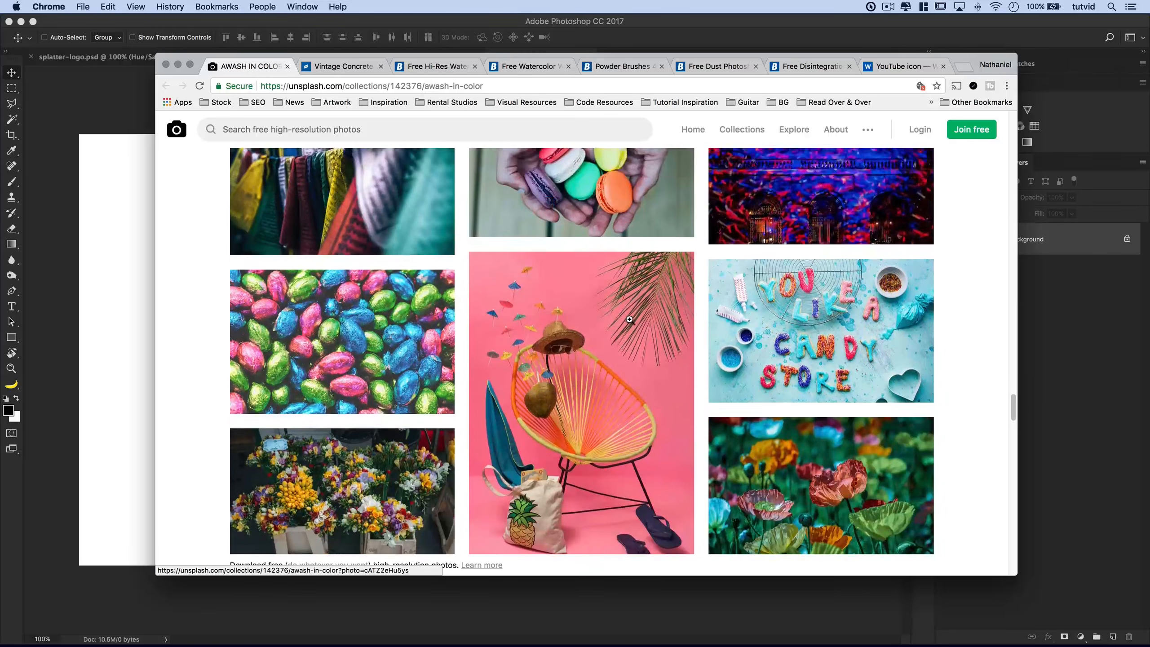
scroll(629, 319, down, 20)
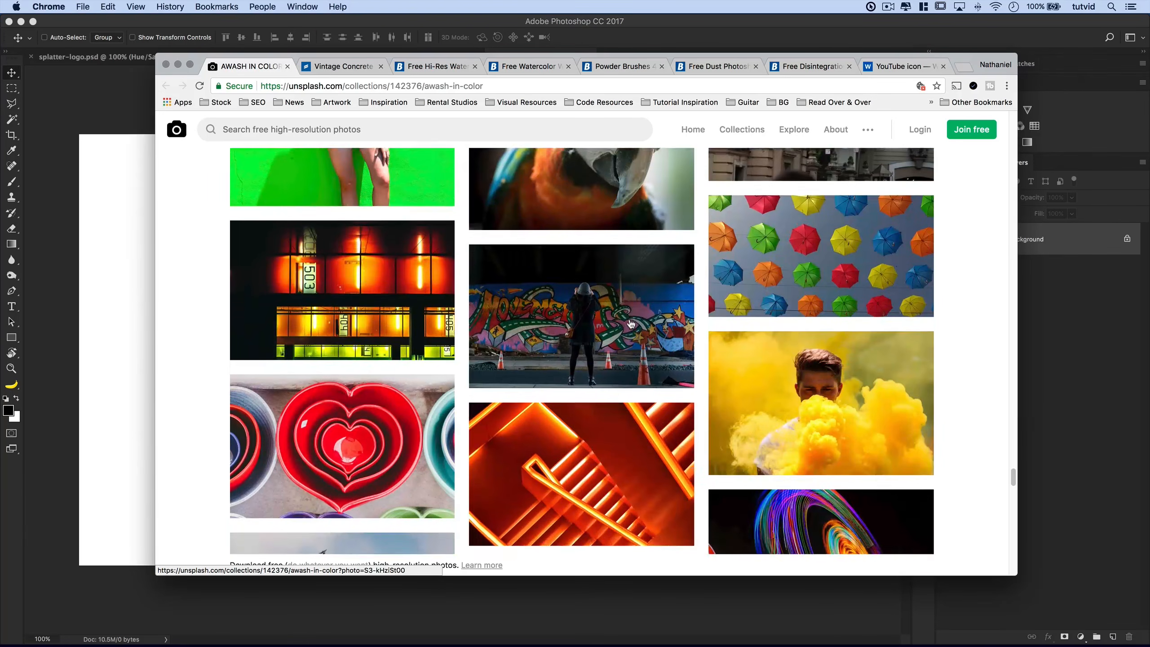
scroll(630, 319, down, 20)
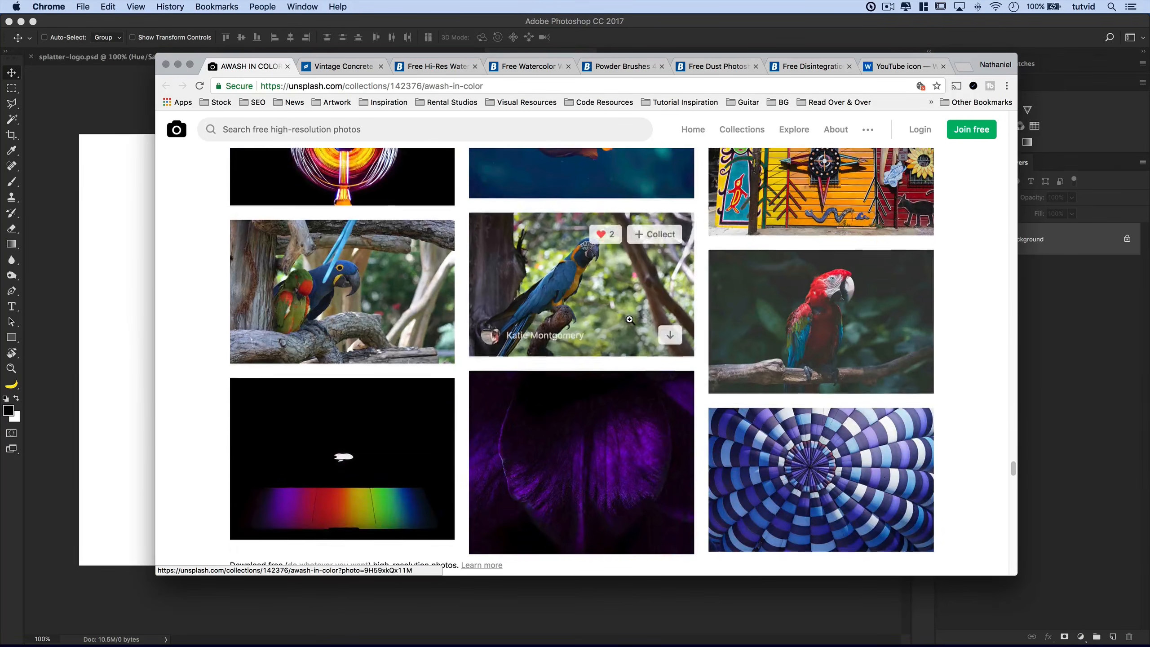
scroll(629, 319, down, 20)
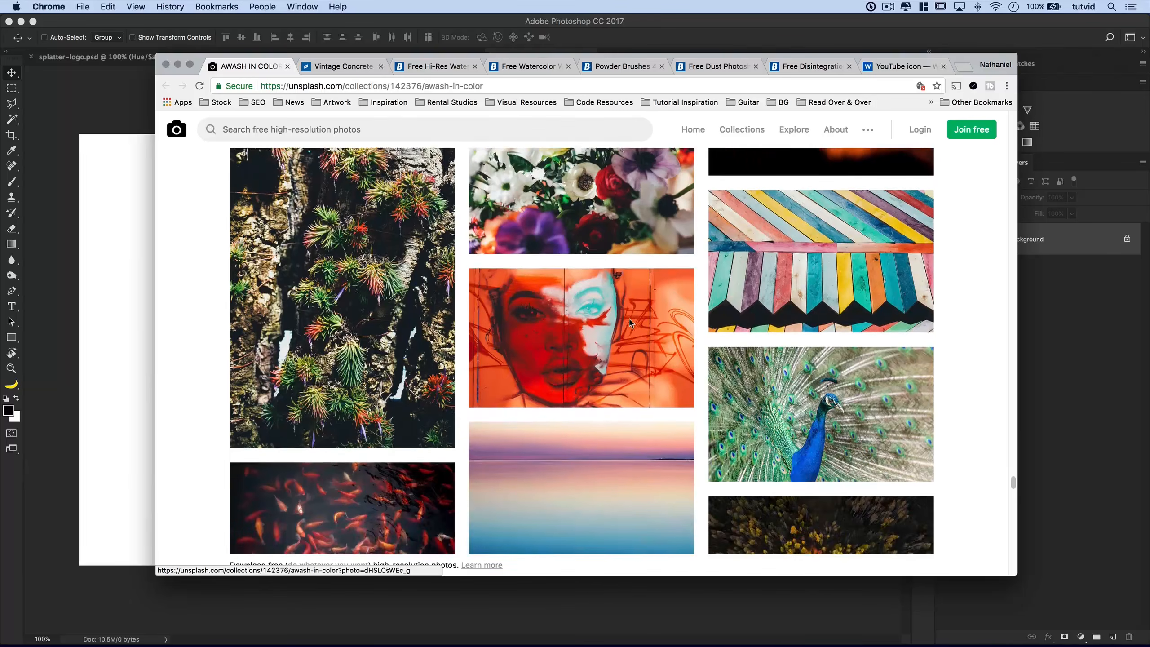
scroll(629, 322, down, 20)
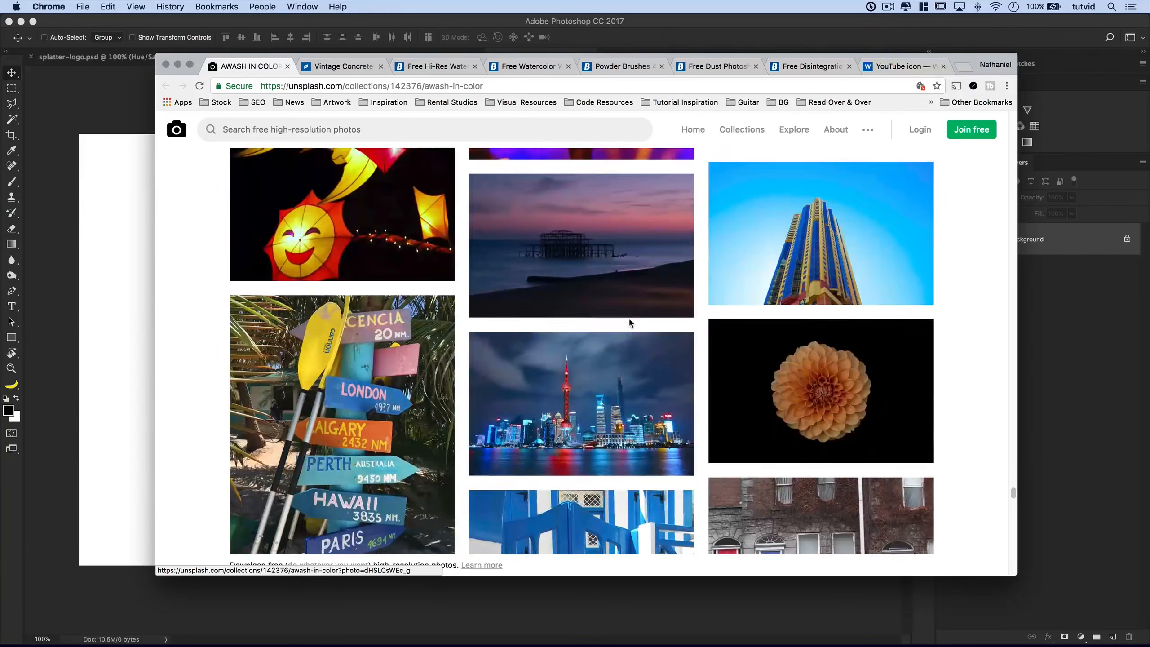
scroll(631, 322, down, 20)
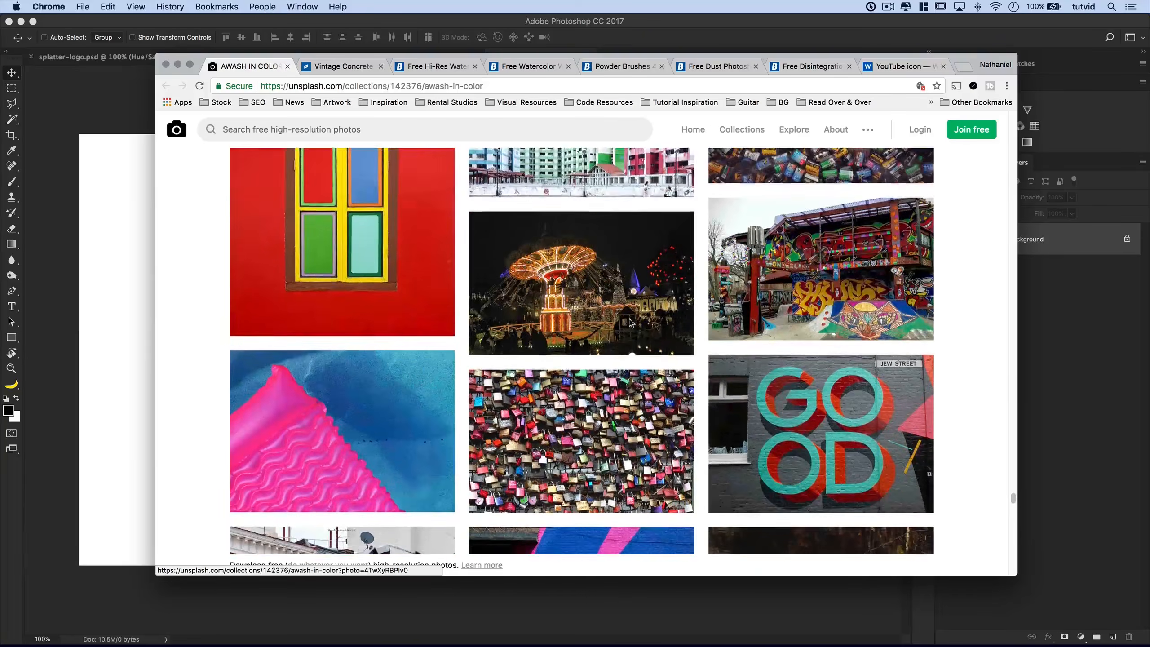
scroll(630, 322, down, 20)
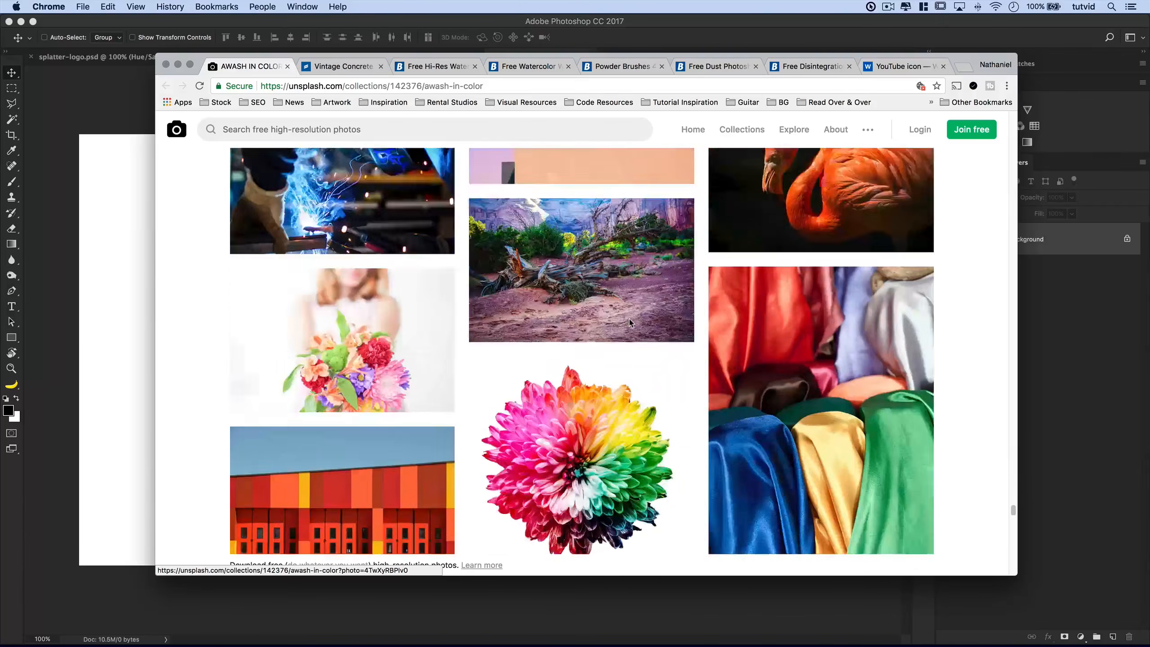
scroll(630, 322, down, 20)
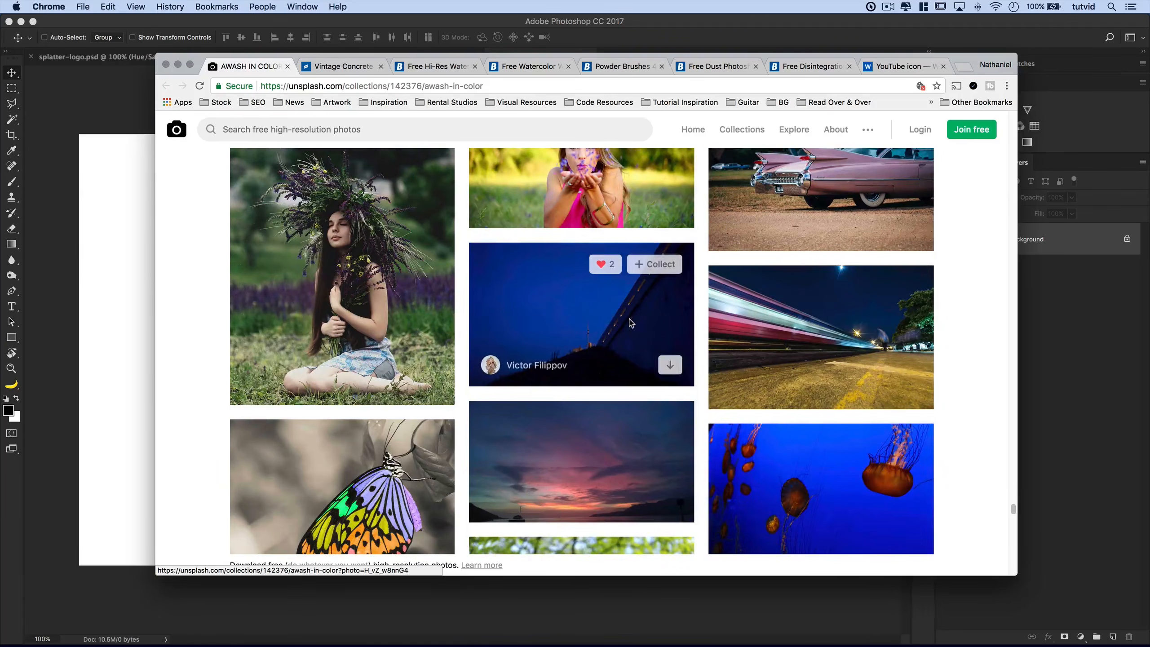
scroll(619, 438, down, 20)
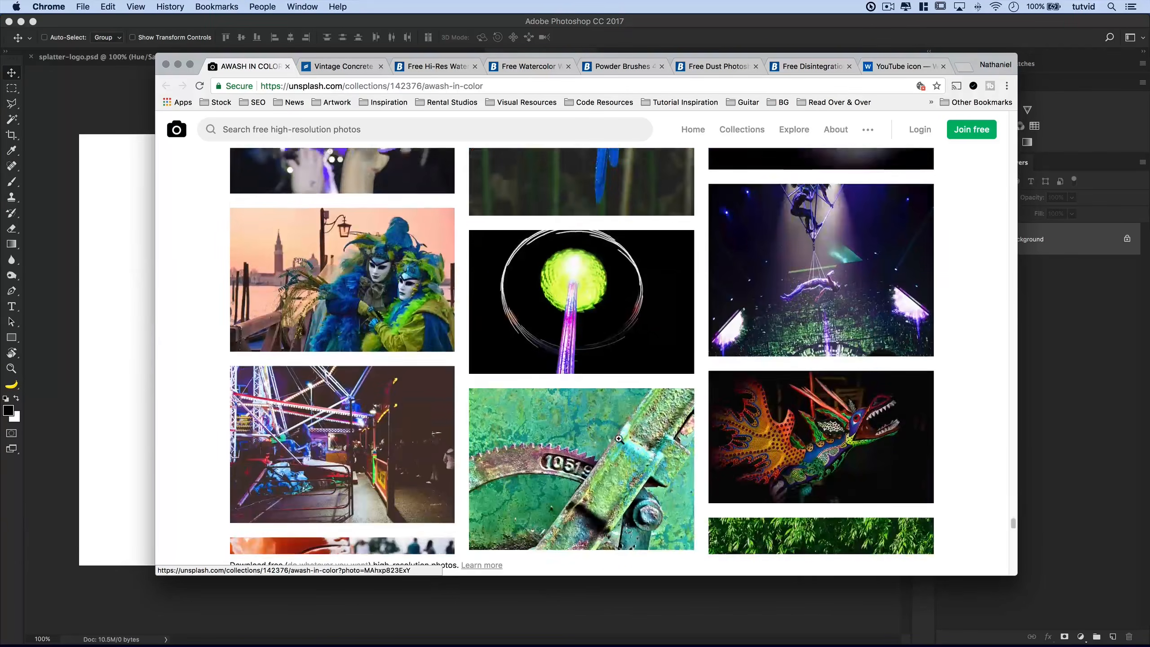
scroll(492, 400, down, 10)
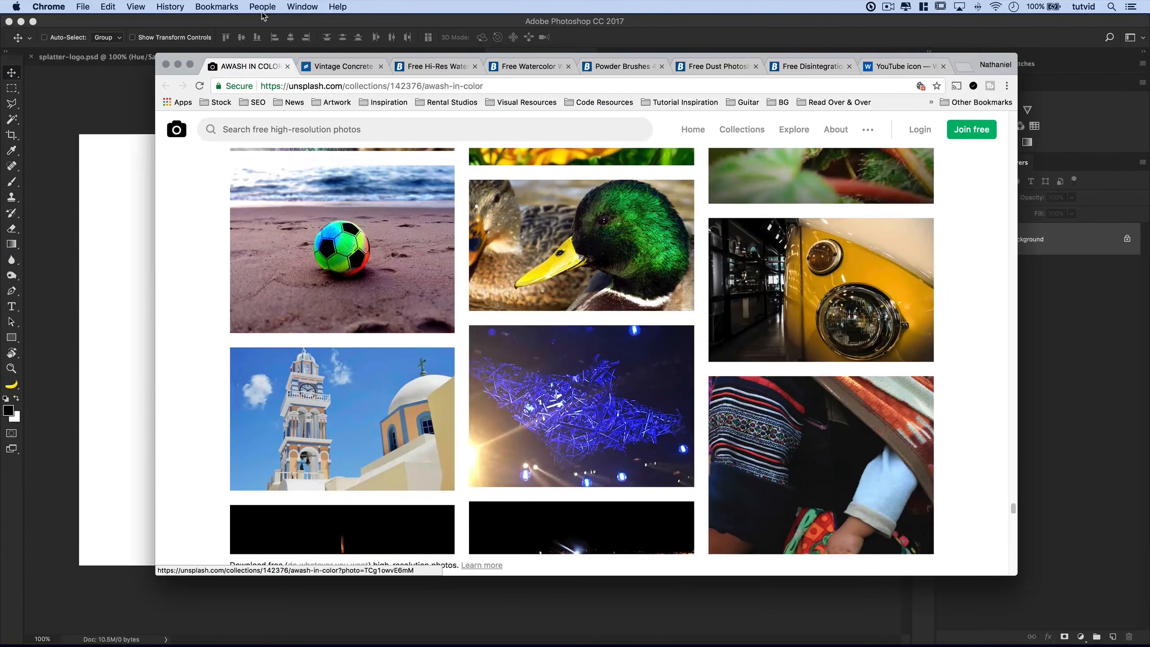
Review the open resource pages for the Vintage Concrete pattern and the Brusheezy watercolor, powder, dust and disintegration brushes
click(338, 67)
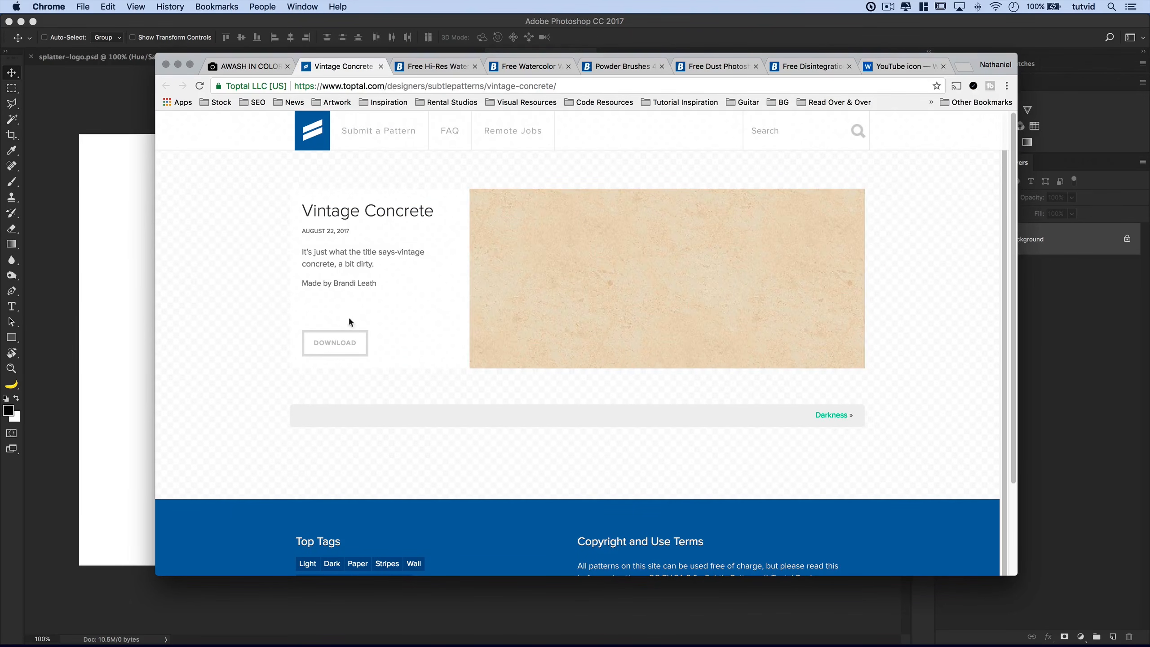
click(437, 67)
click(534, 68)
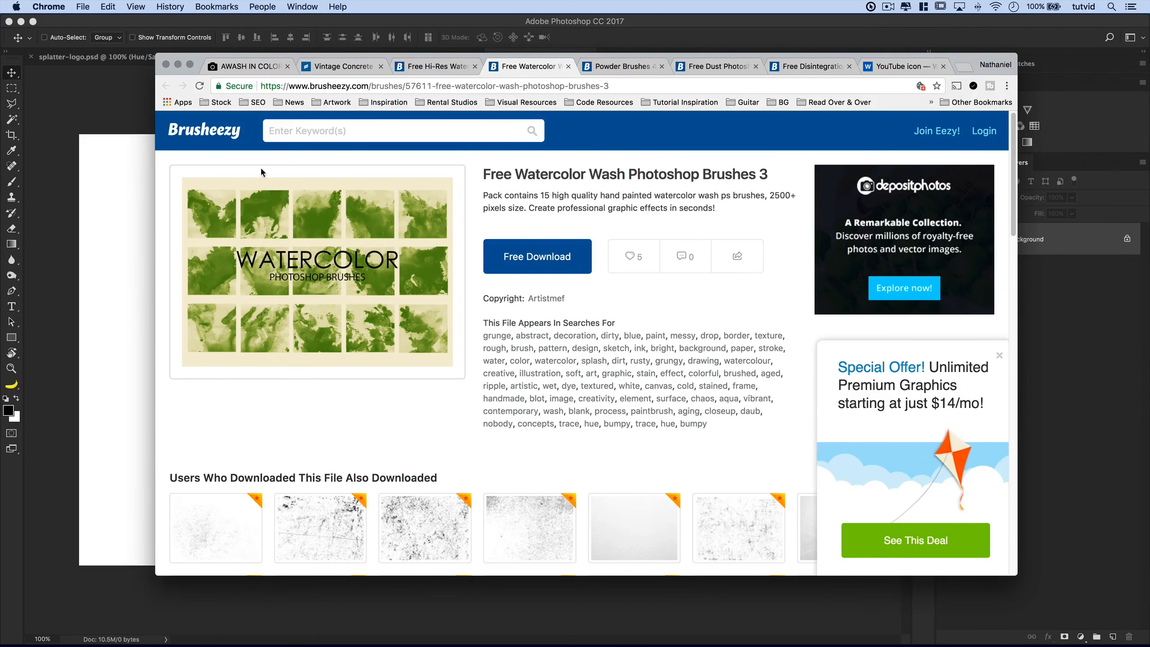
click(632, 68)
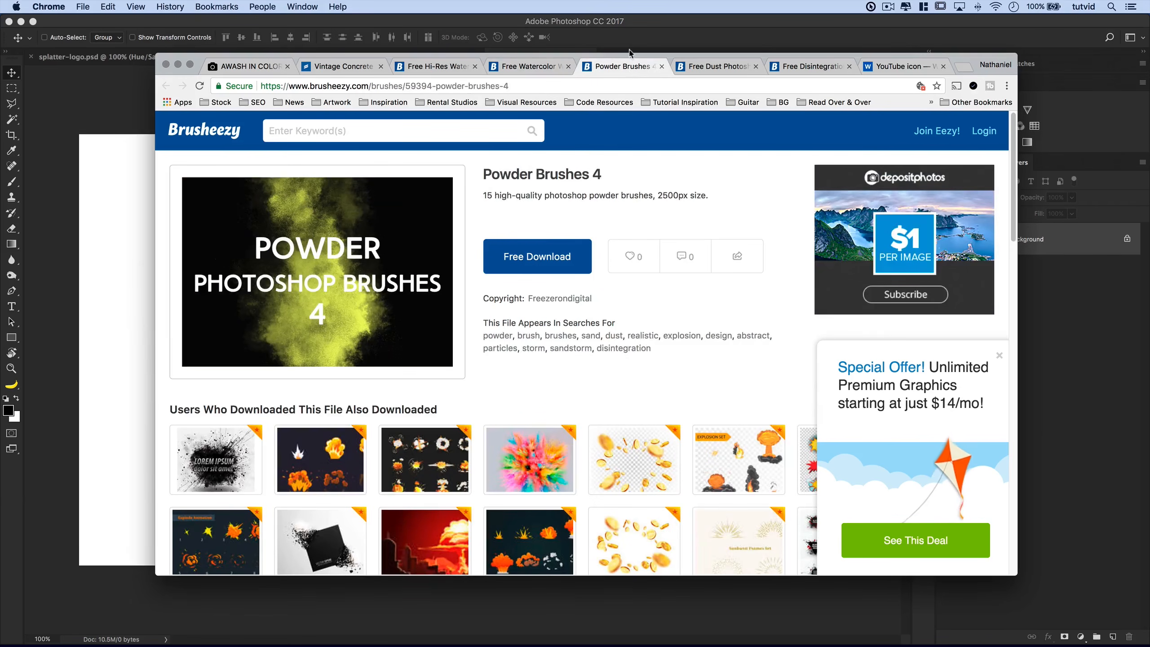
click(725, 69)
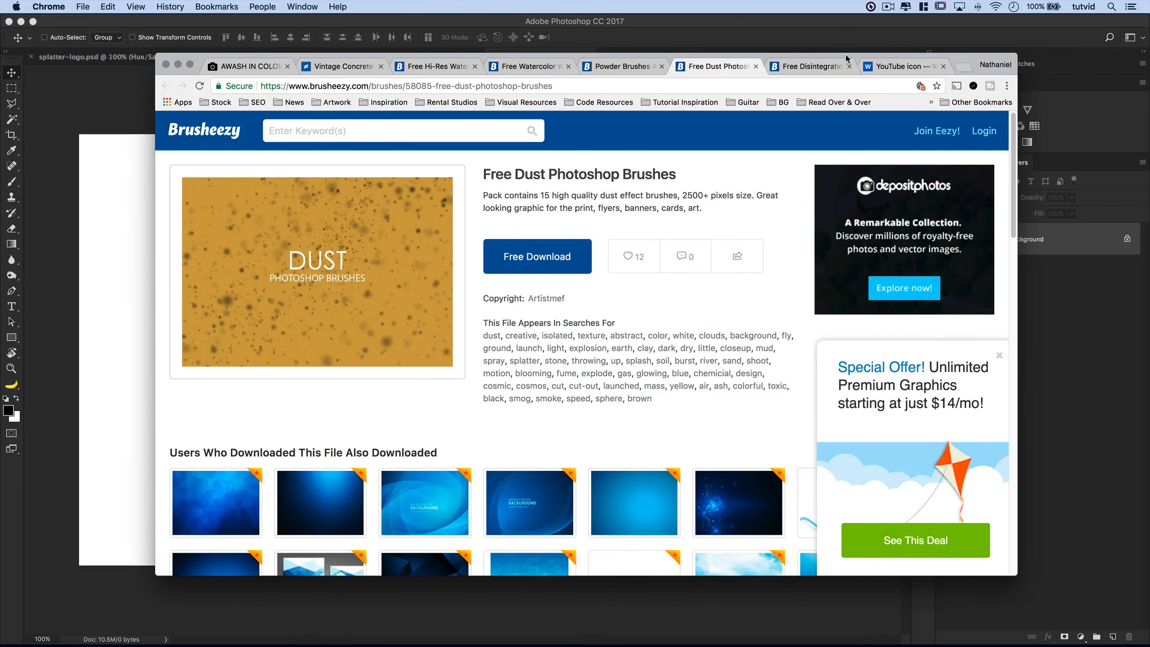
click(828, 67)
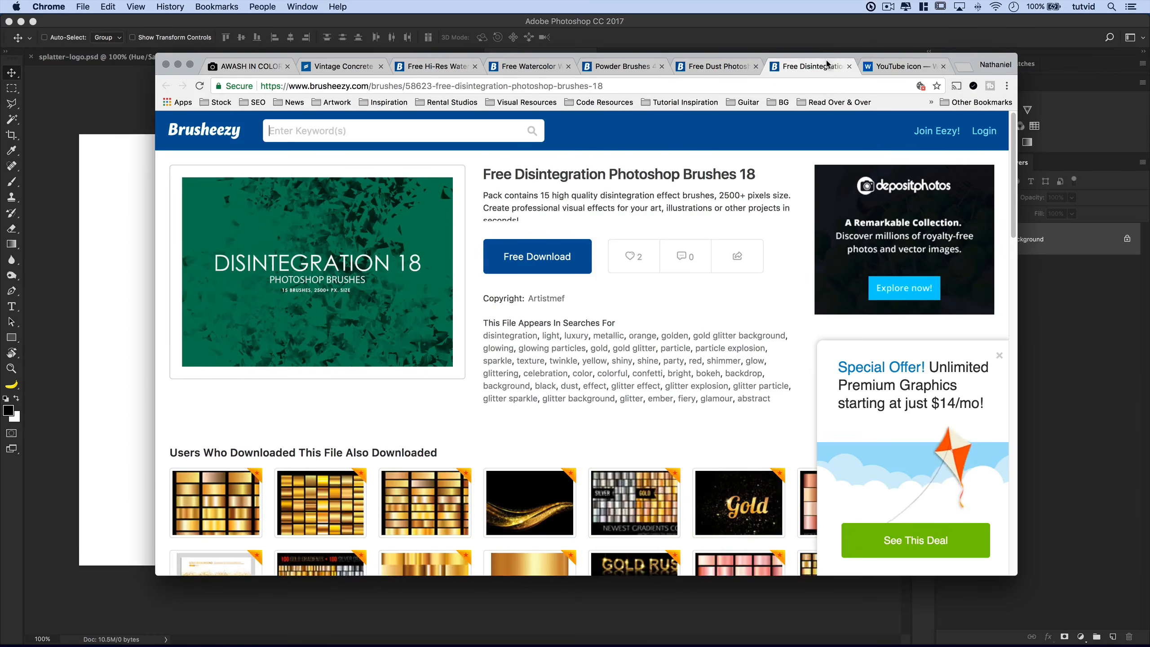
Examine the YouTube icon vector logo and its SVG download option on Worldvectorlogo, and return to the blank document in Photoshop
click(886, 65)
scroll(509, 435, down, 5)
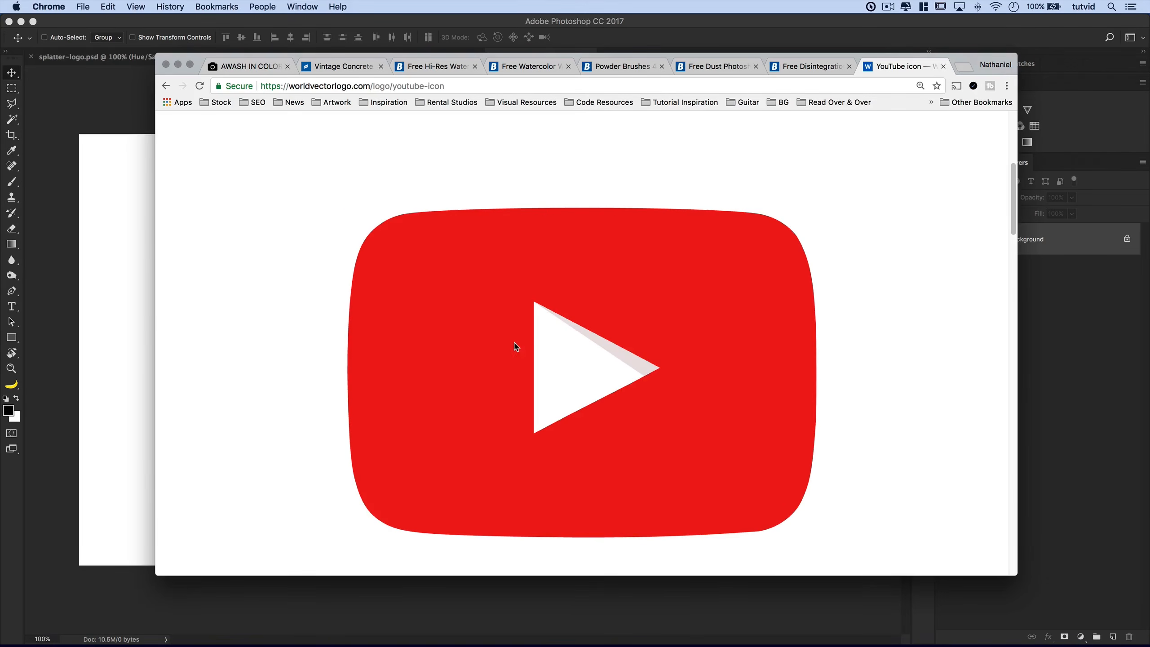
scroll(514, 342, up, 6)
scroll(551, 510, down, 10)
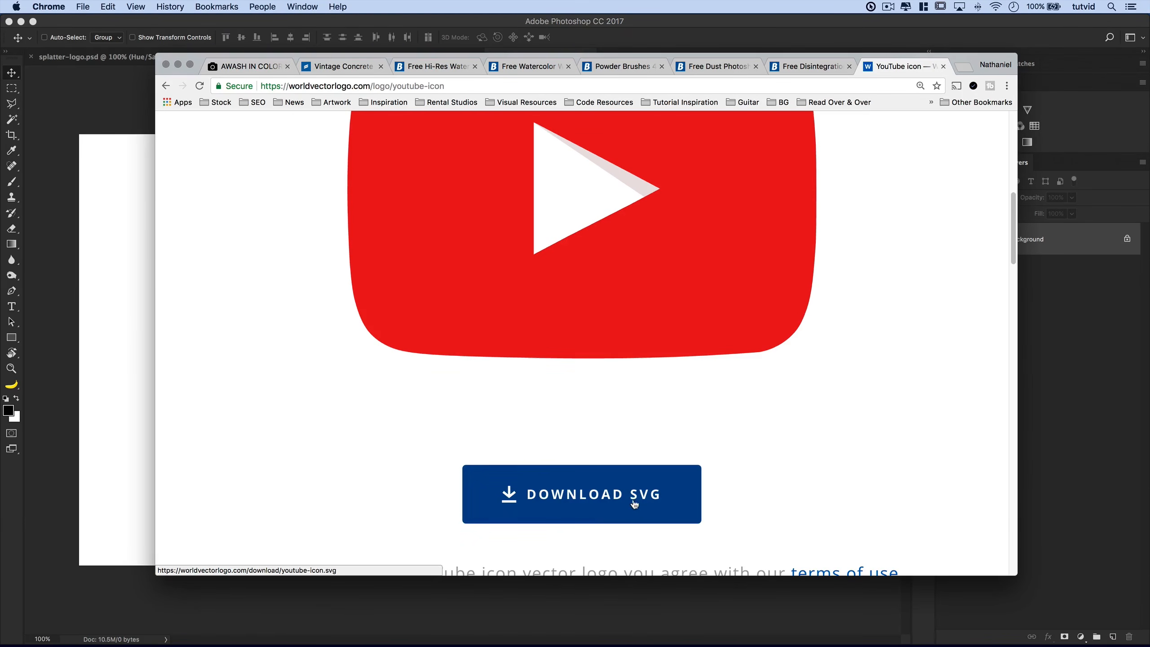
scroll(567, 390, up, 10)
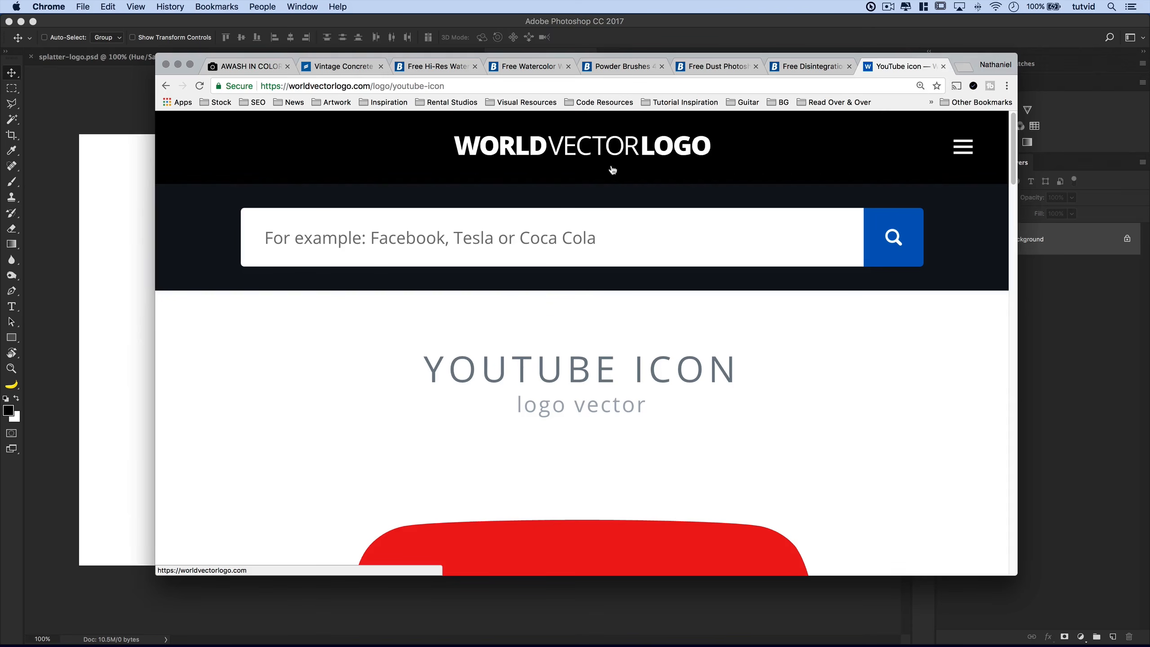
scroll(536, 444, down, 10)
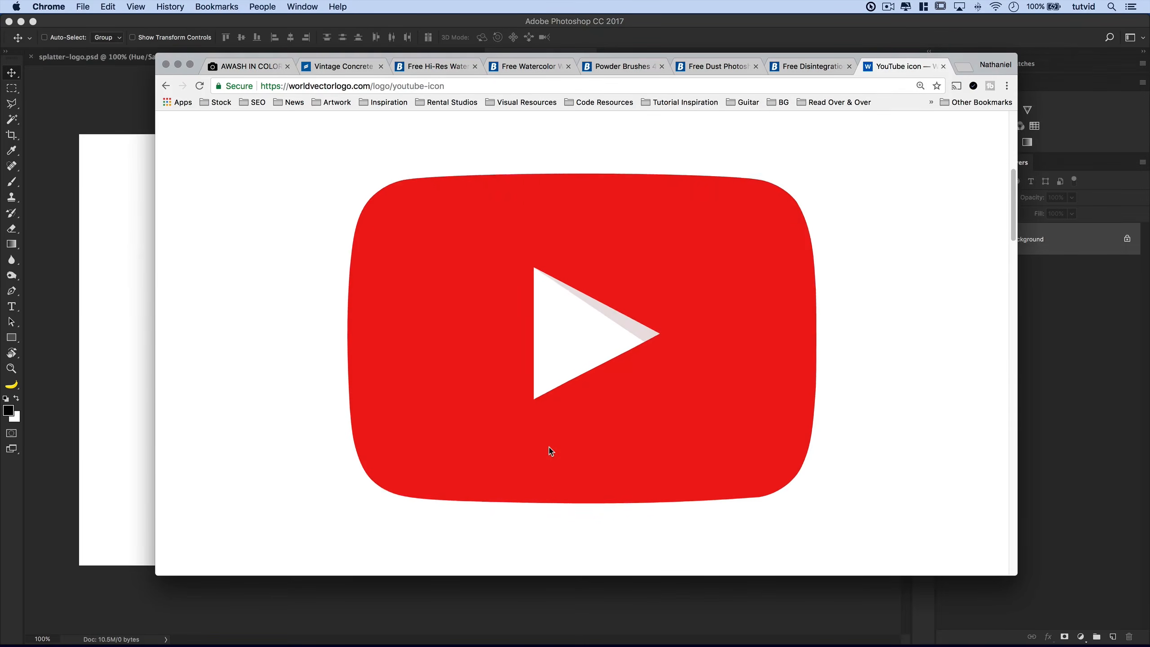
scroll(543, 446, up, 6)
scroll(549, 449, down, 10)
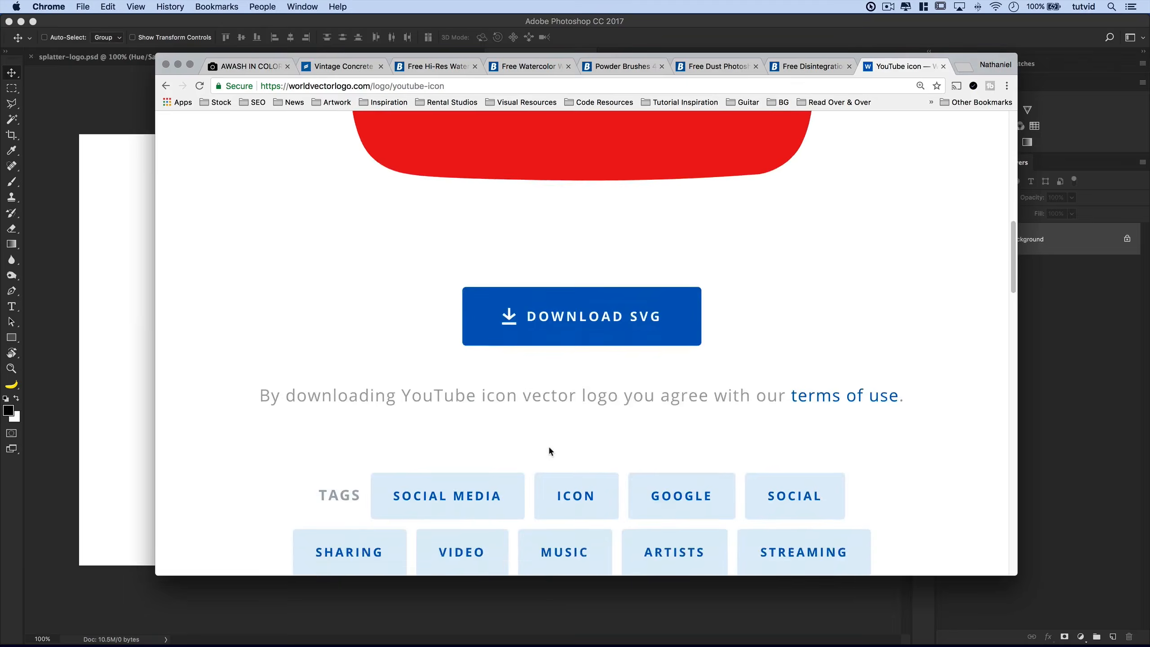
scroll(549, 448, up, 15)
scroll(556, 397, down, 9)
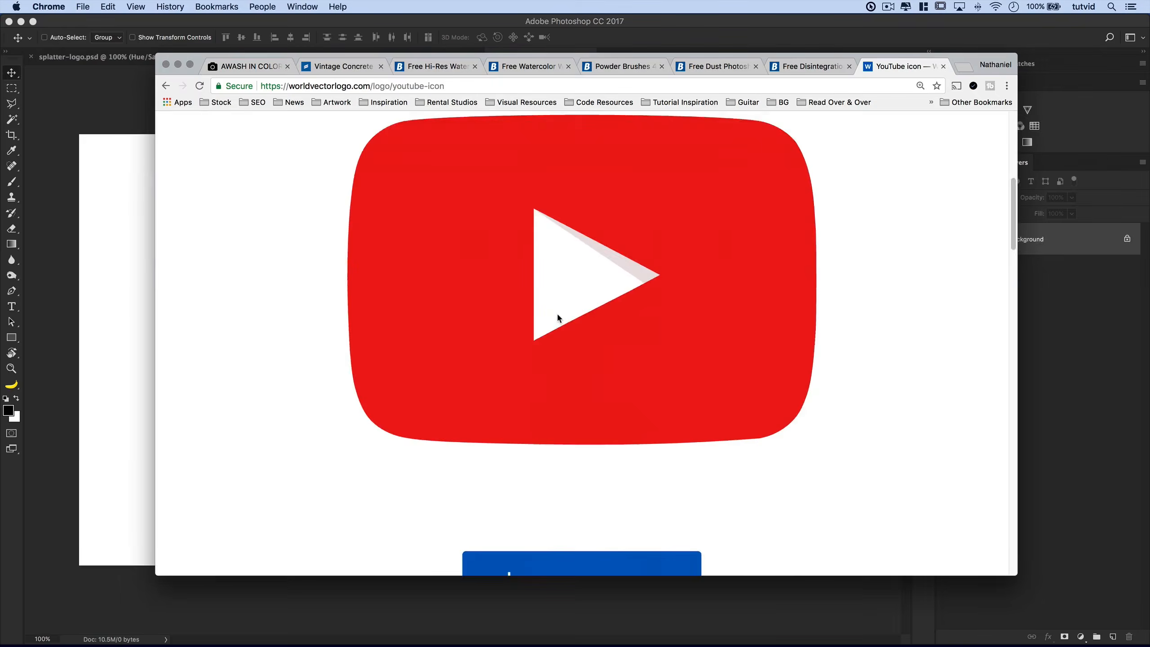
scroll(557, 321, up, 3)
scroll(513, 426, down, 1)
scroll(577, 427, down, 2)
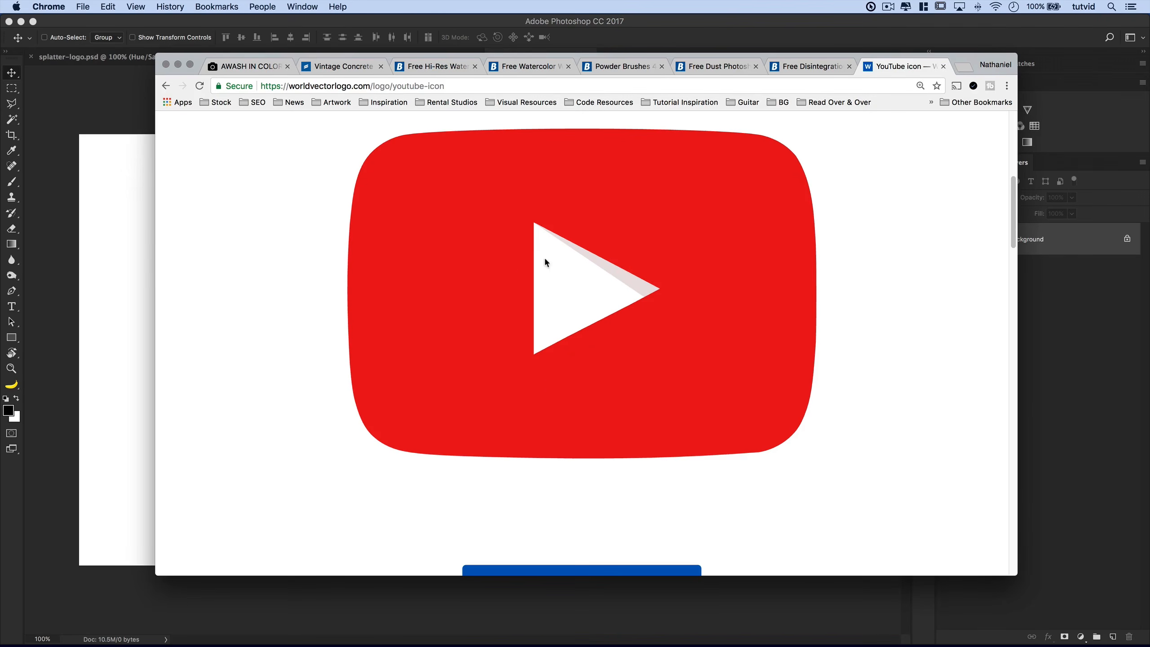
scroll(578, 311, up, 1)
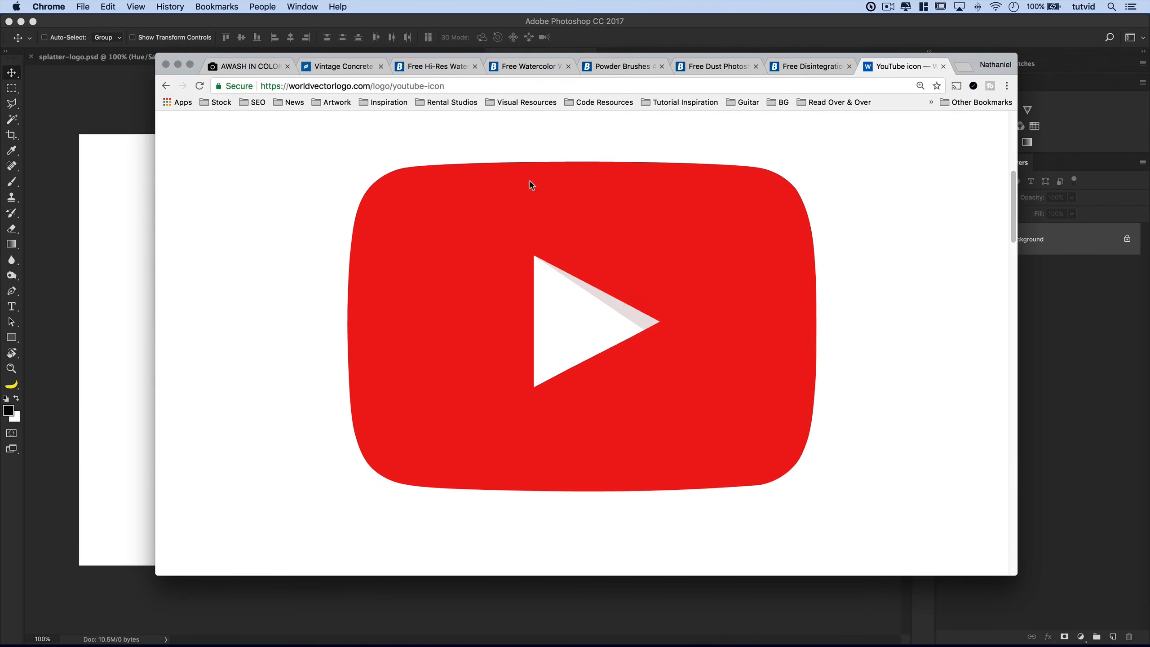
click(117, 240)
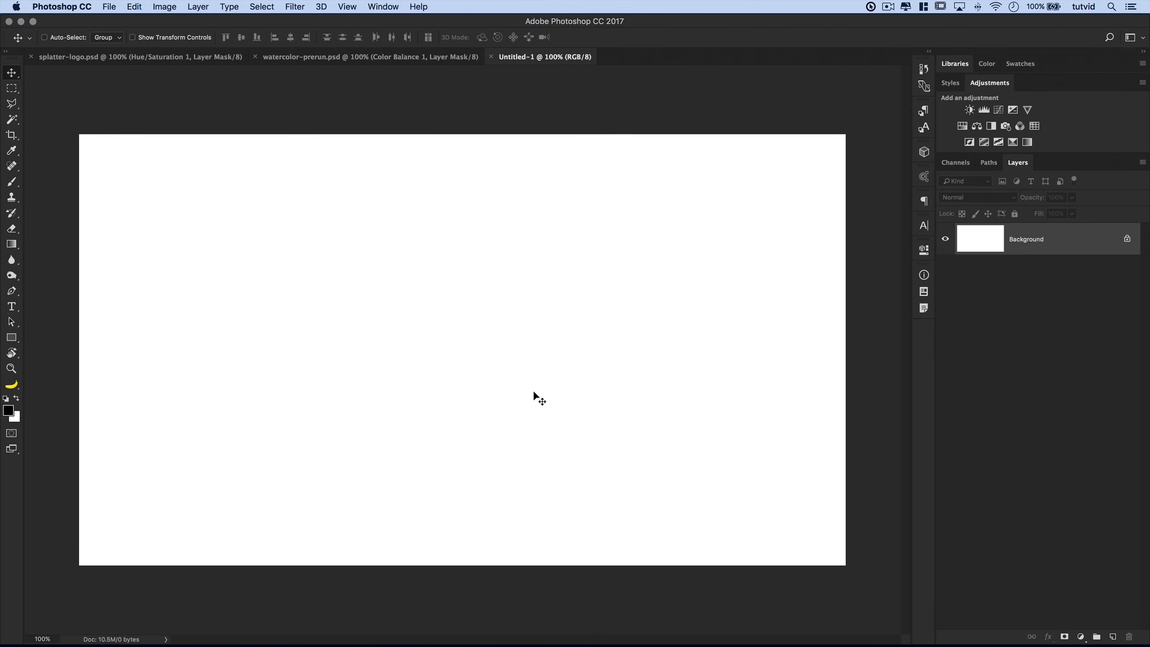
Switch to the assets folder in Finder and preview the downloaded photos to compare their colors
key(super+Tab)
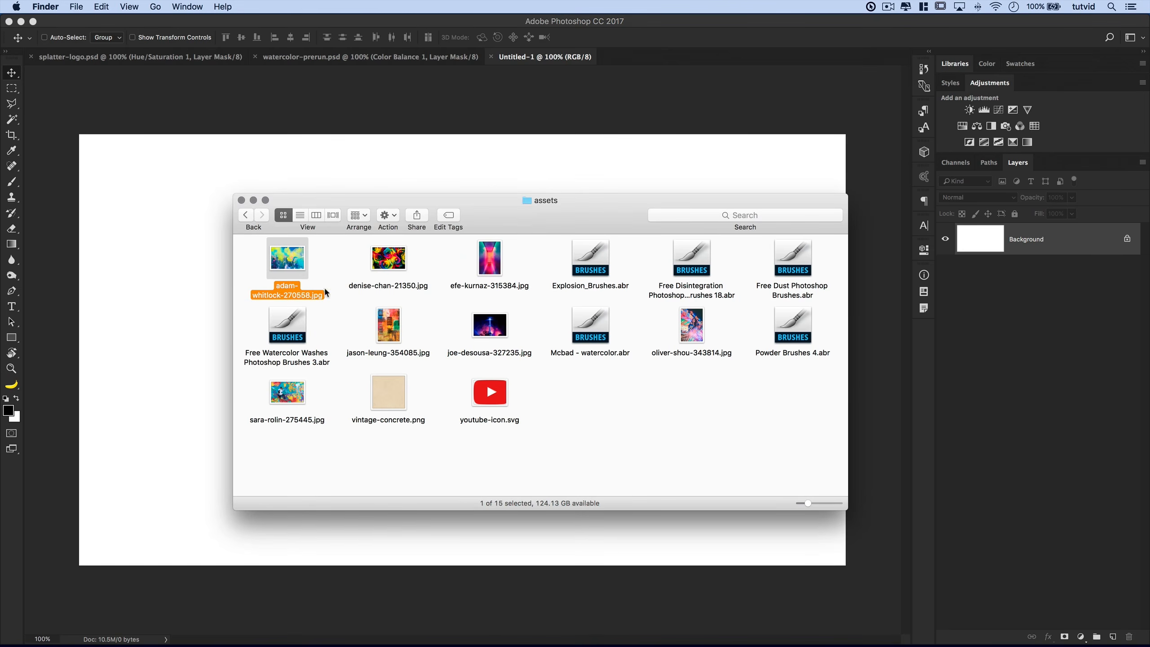
click(382, 268)
click(391, 333)
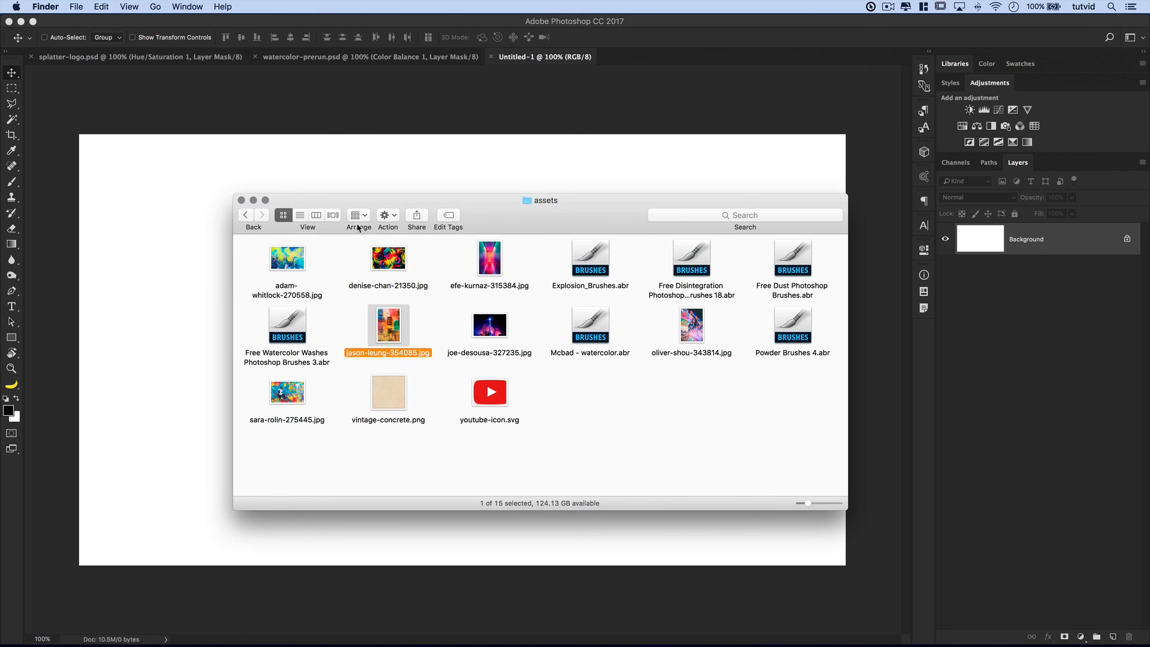
key(space)
key(space)
click(292, 254)
key(space)
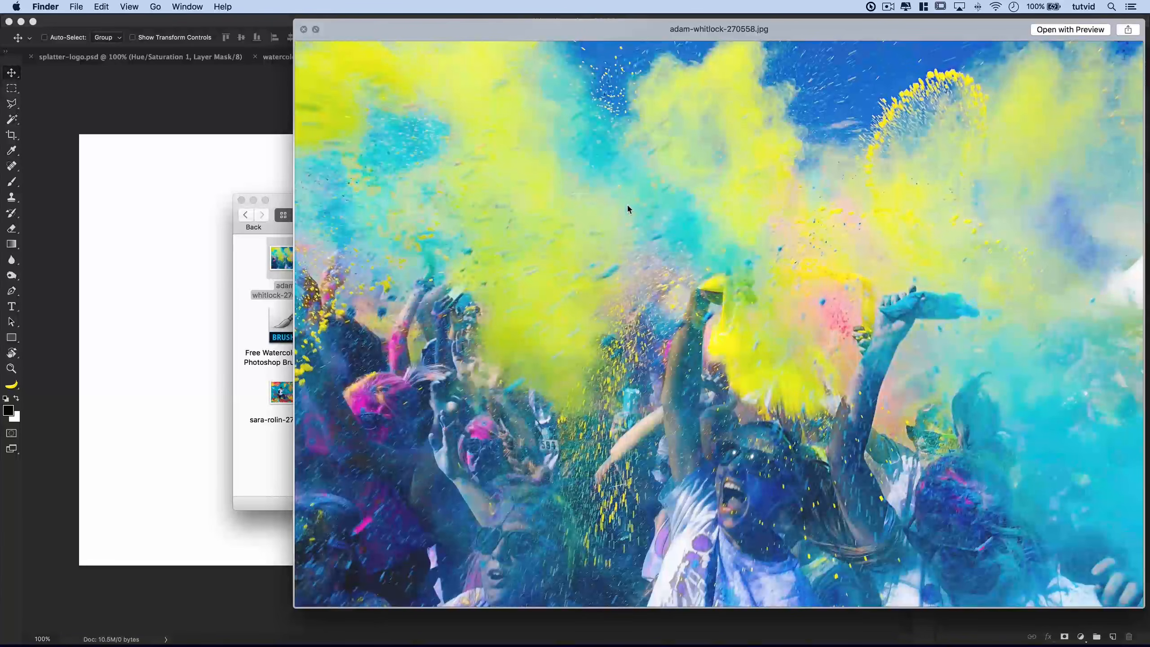
key(space)
drag(528, 220, 643, 223)
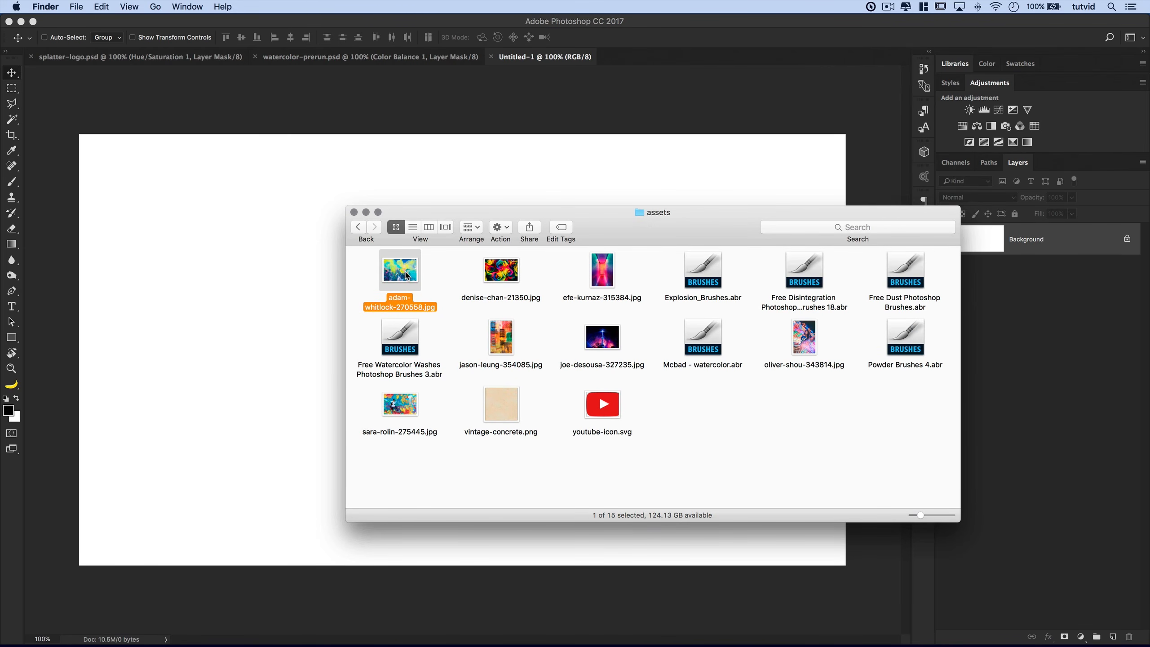
click(805, 356)
key(space)
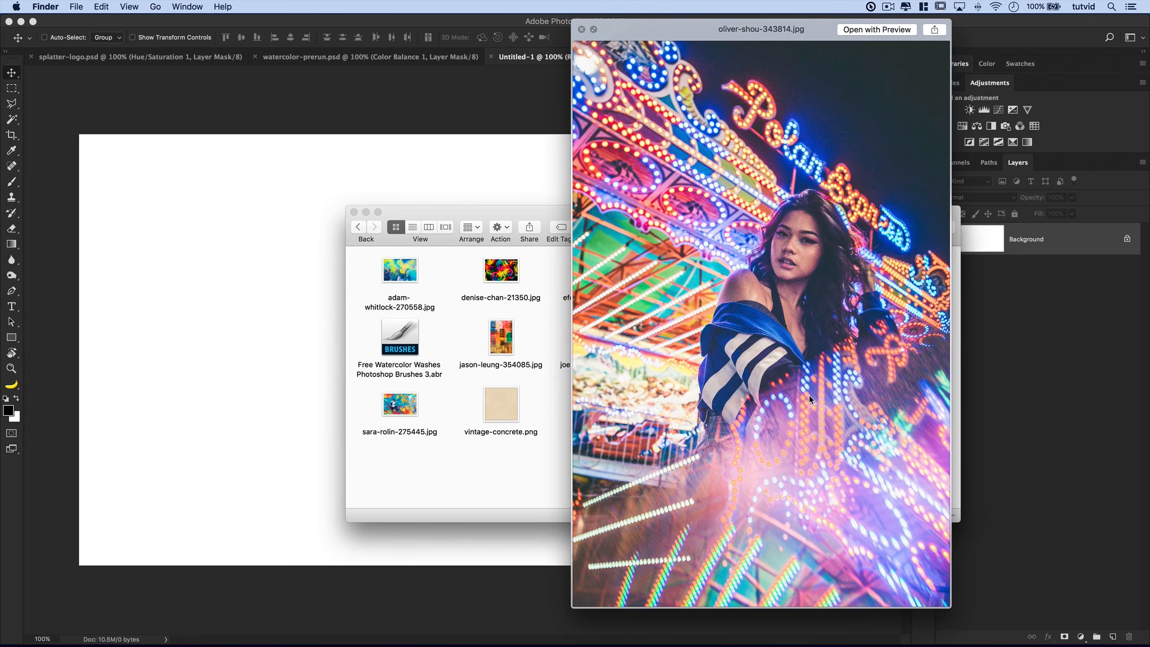
key(space)
Place the photo of the crowd throwing yellow and blue powder into the blank Photoshop document
drag(407, 271, 226, 287)
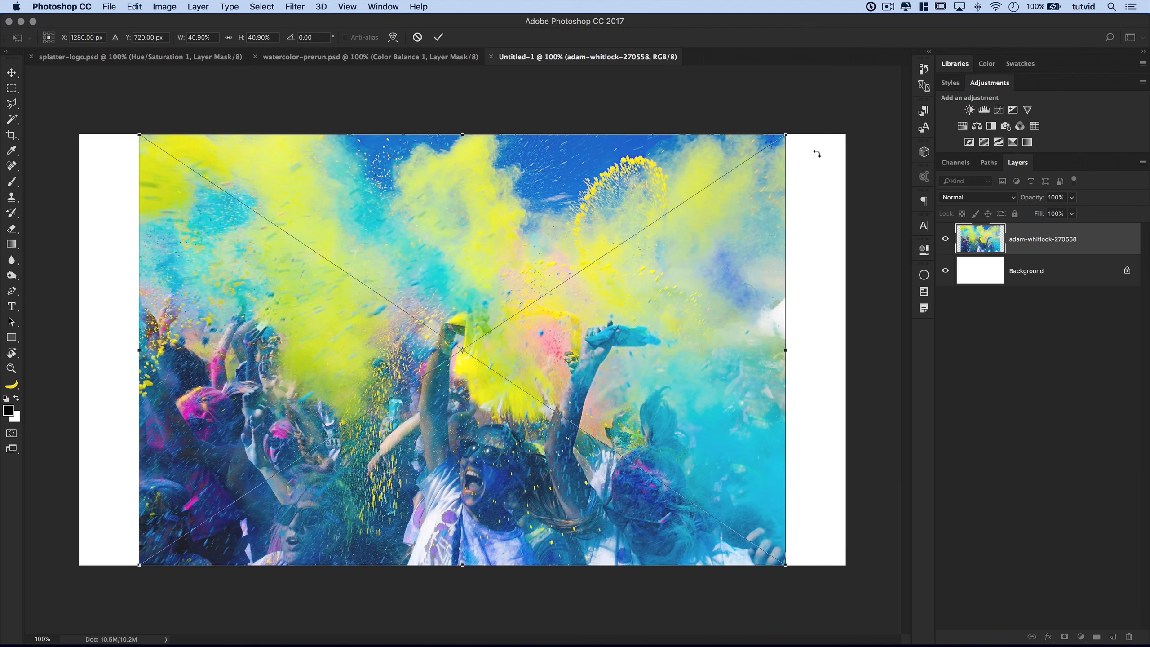
Try the placed photo rotated 90°, and return it to 0°
drag(799, 130, 607, 566)
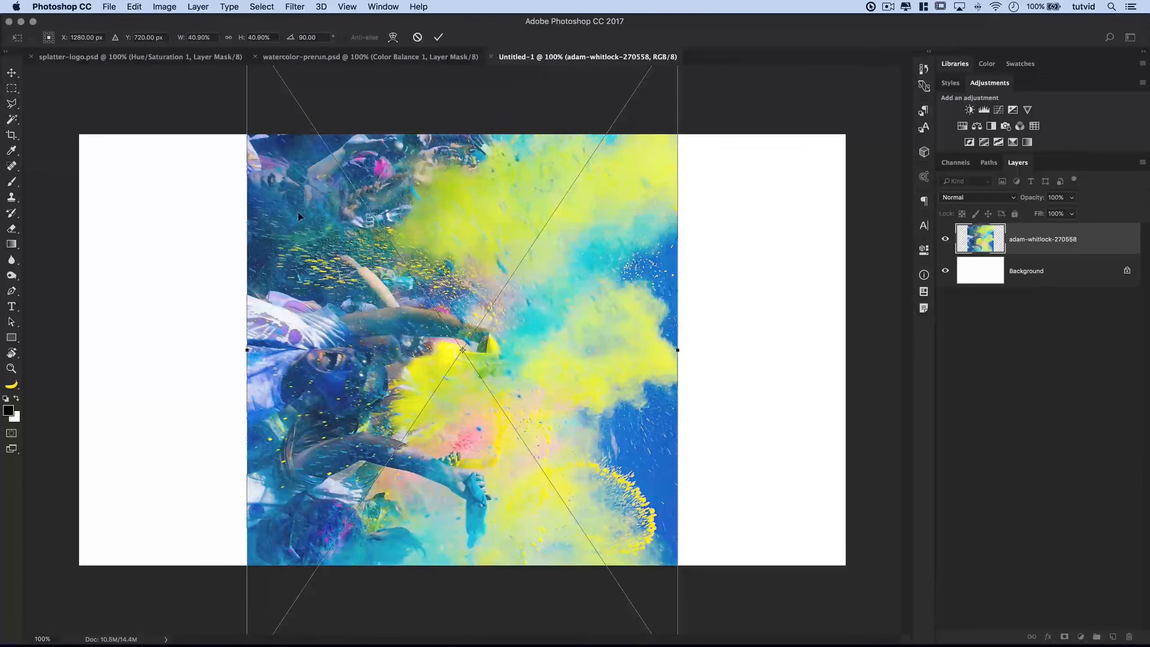
key(super+minus)
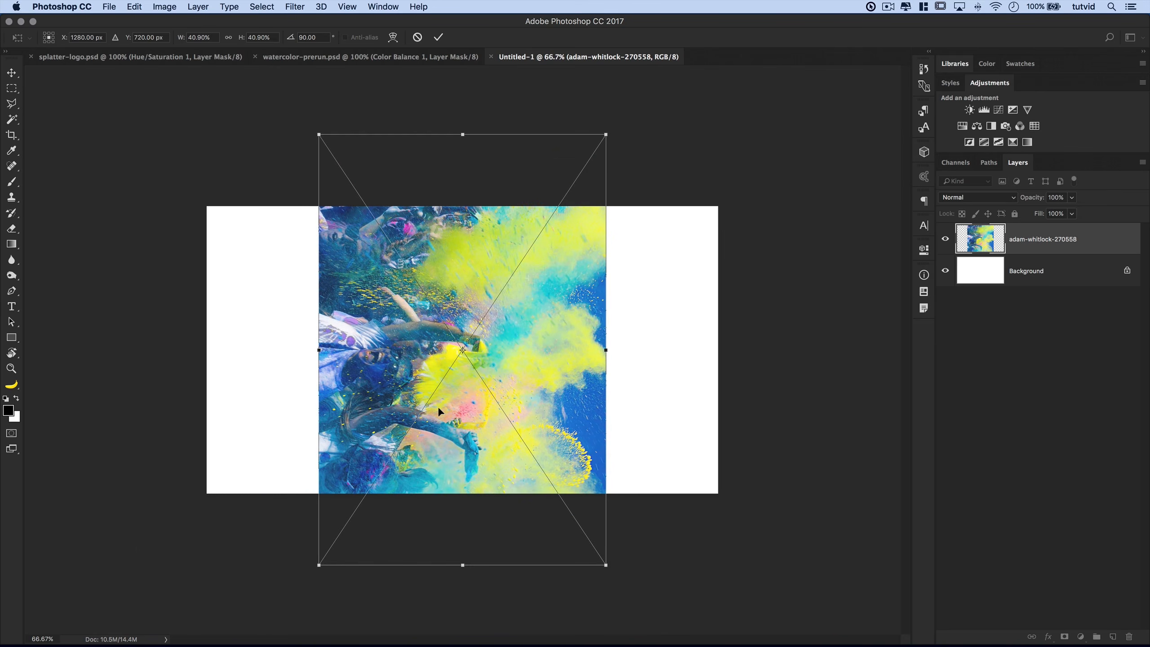
drag(626, 127, 297, 214)
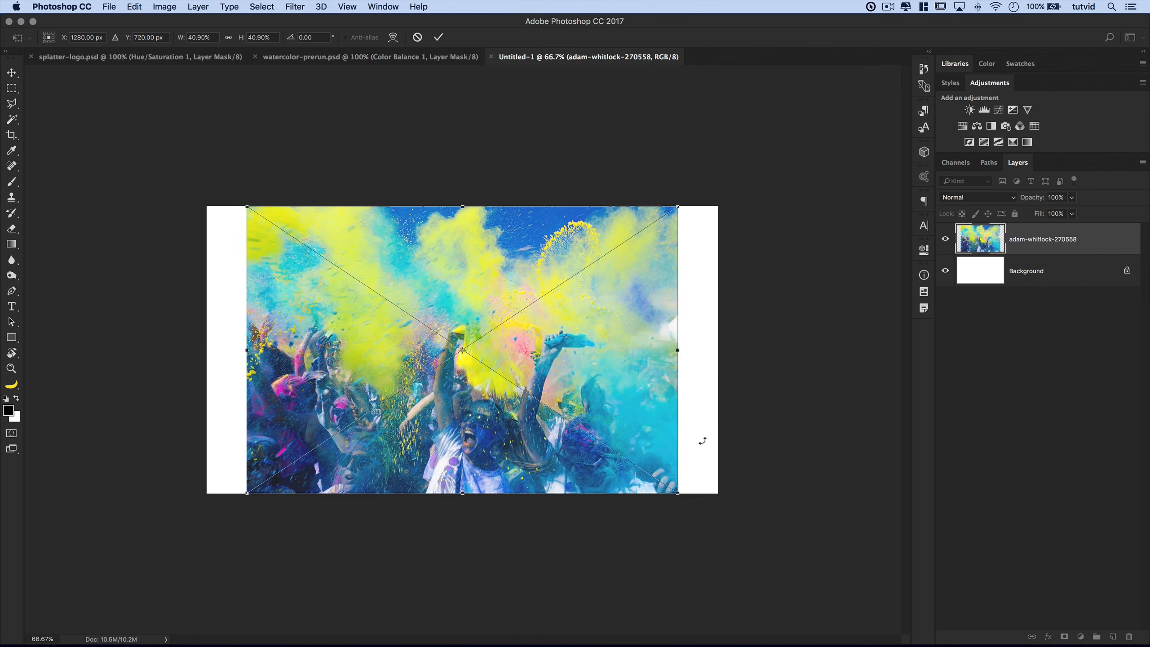
Stretch the placed photo past all canvas edges, to about 54.7% width and 48% height, and apply the transform
drag(674, 347, 733, 349)
drag(245, 342, 171, 347)
drag(729, 348, 746, 349)
drag(464, 206, 459, 181)
drag(460, 494, 459, 518)
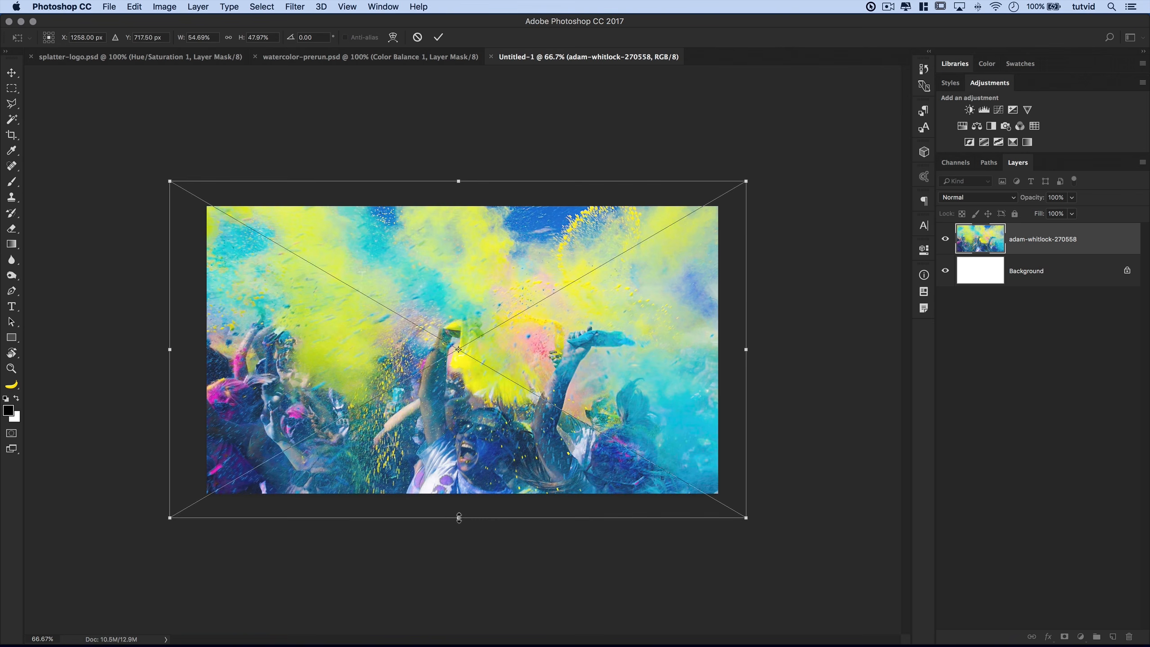
click(435, 39)
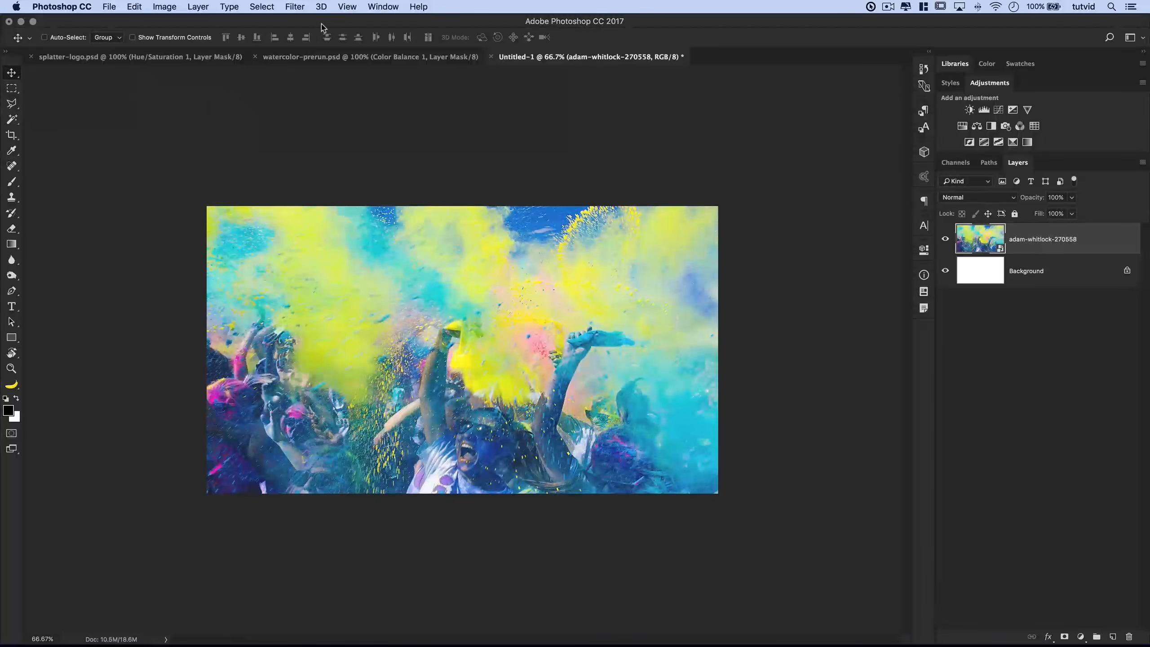
Apply a Gaussian Blur with a radius of 100 pixels to the placed photo layer
click(295, 7)
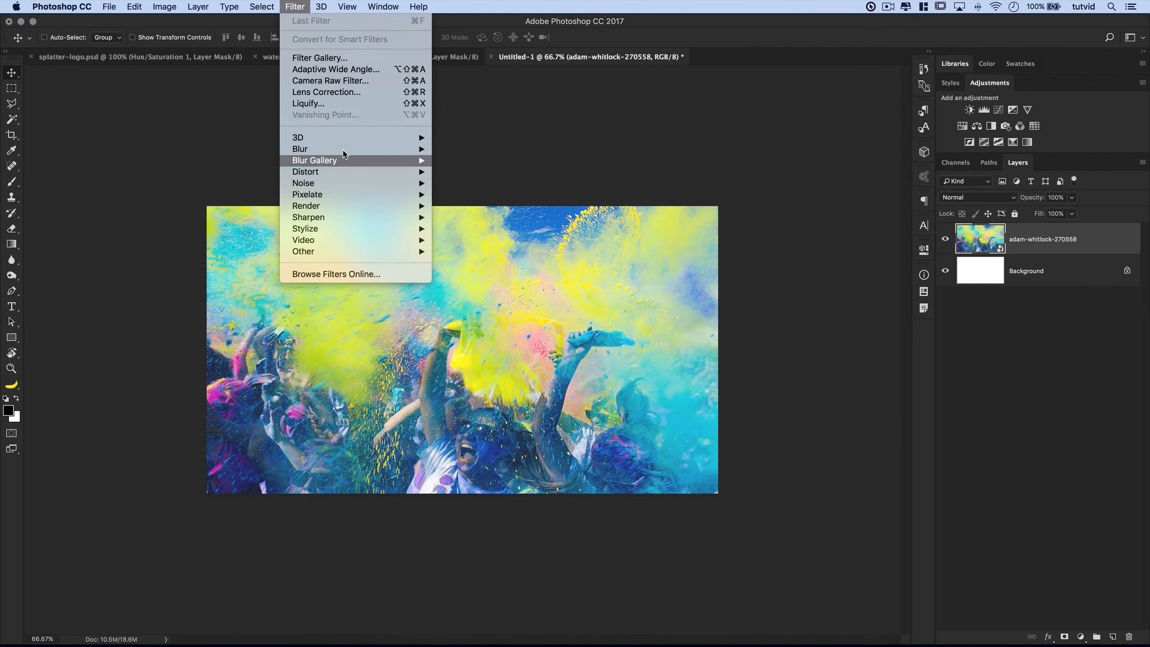
mouse_move(344, 149)
click(476, 205)
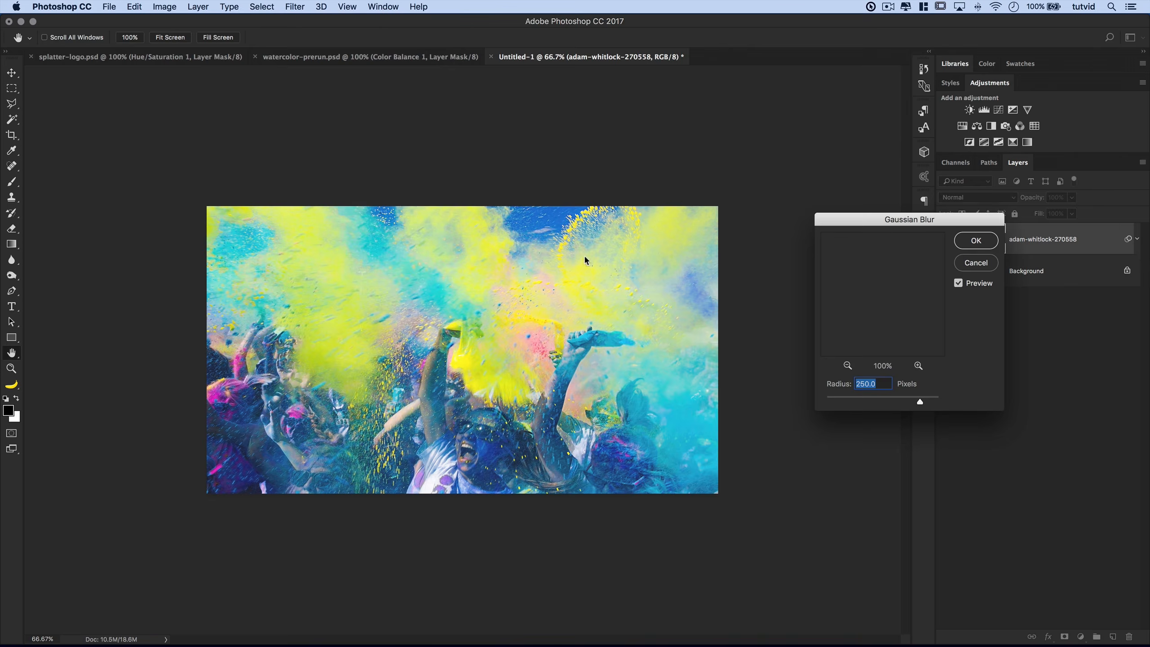
drag(912, 221, 826, 275)
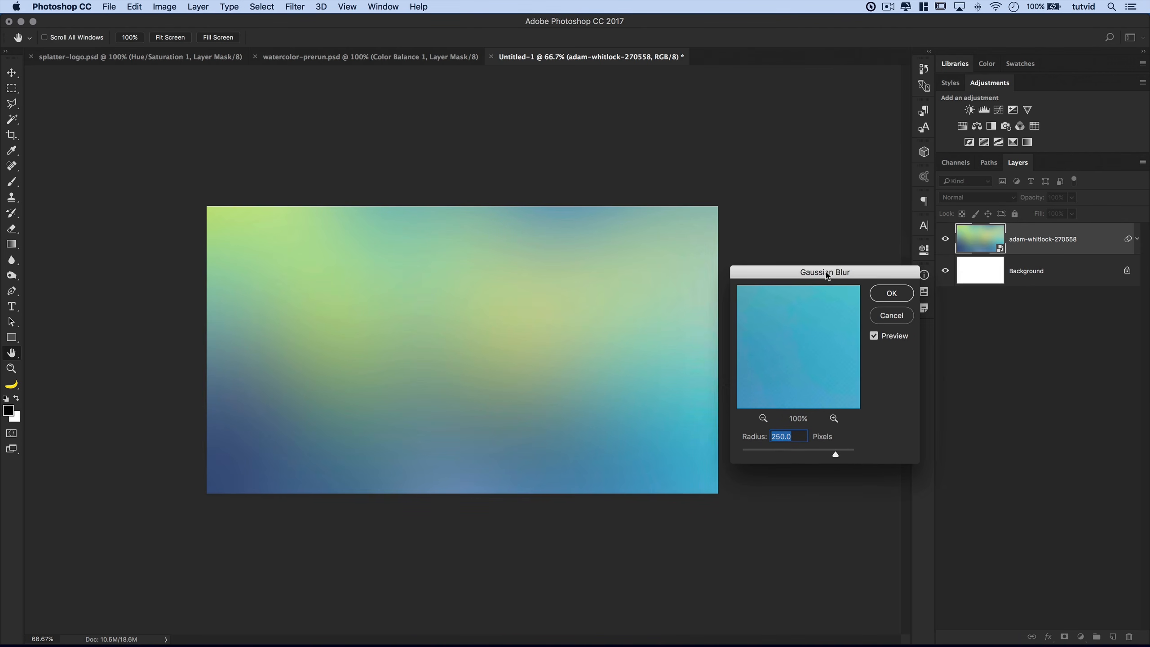
text(100)
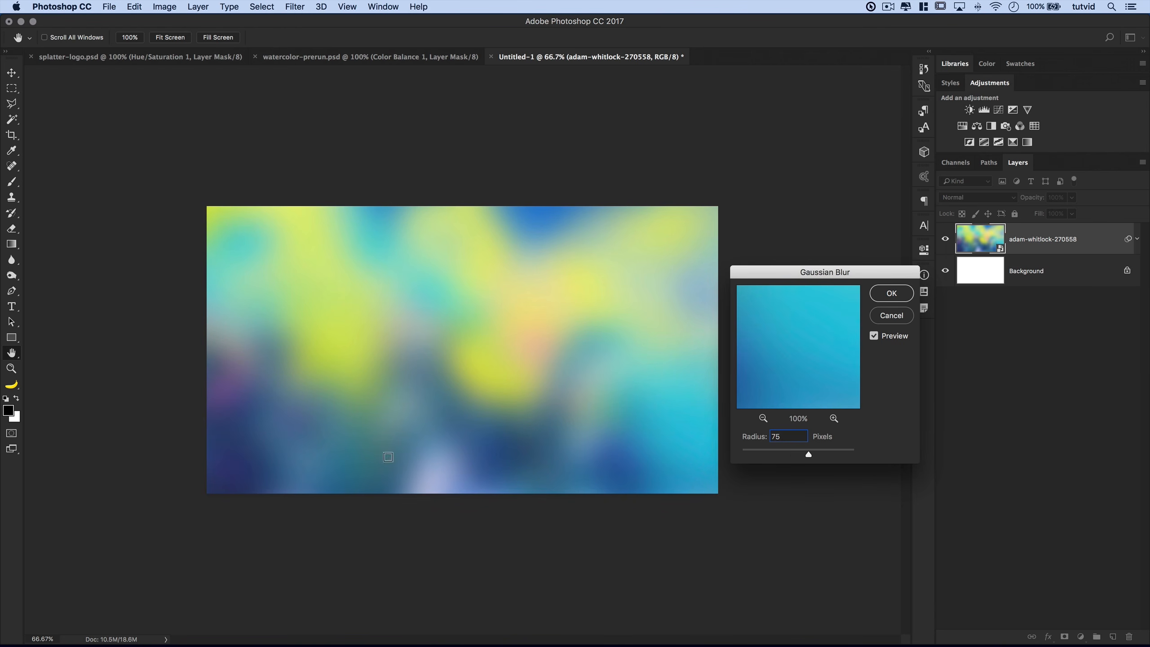
text(100)
click(888, 294)
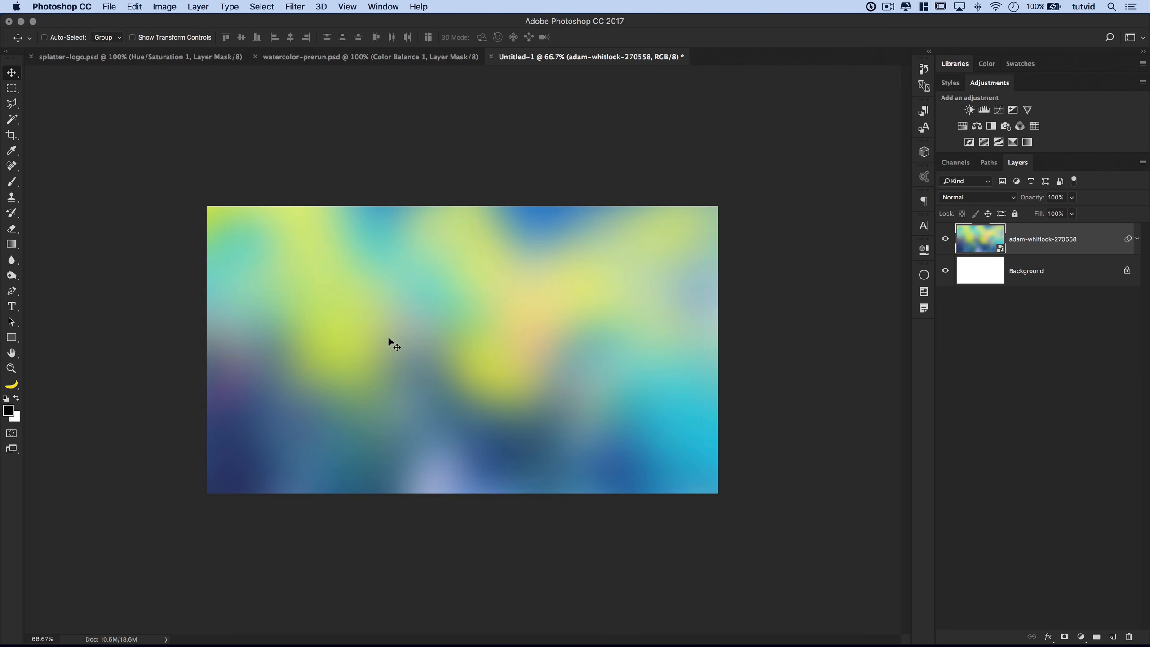
Unlock the white Background layer and delete it
key(super+1)
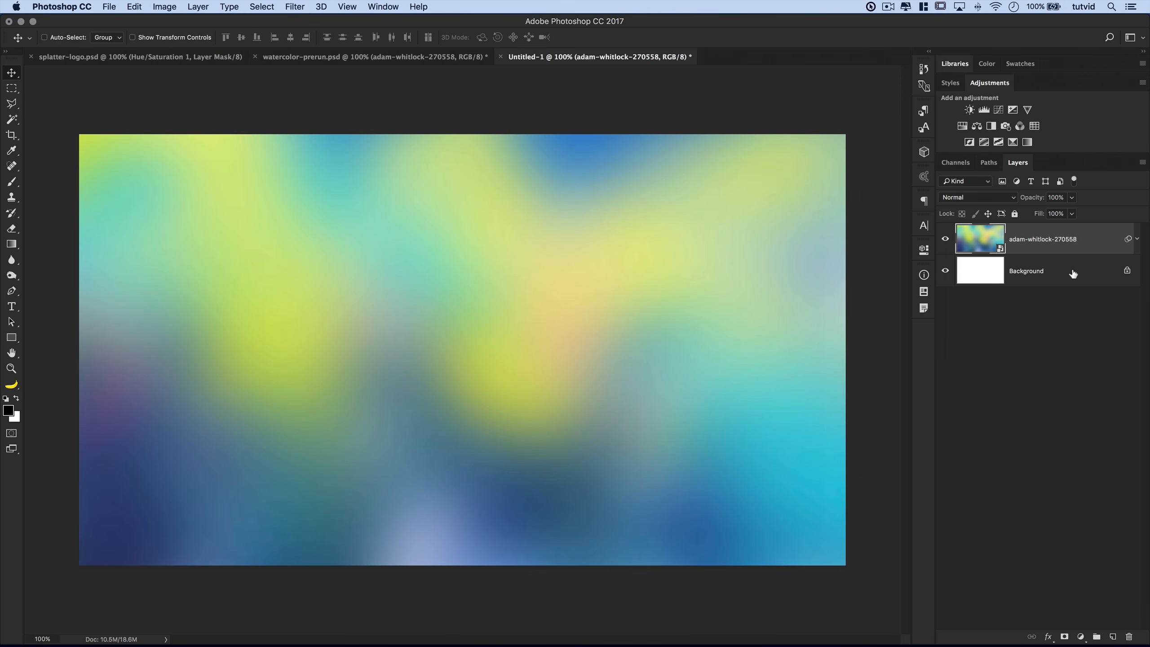
alt+double_click(1053, 273)
drag(1052, 273, 1128, 636)
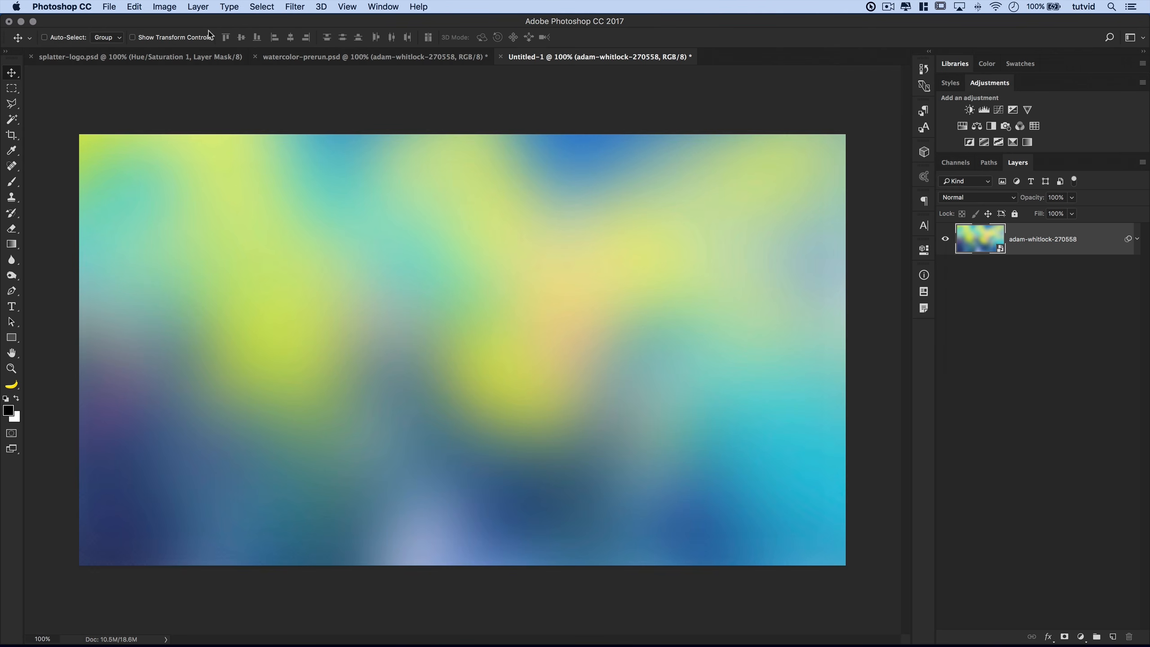
Add a new empty layer above the blurred photo and name it watercolor
click(138, 7)
click(1044, 449)
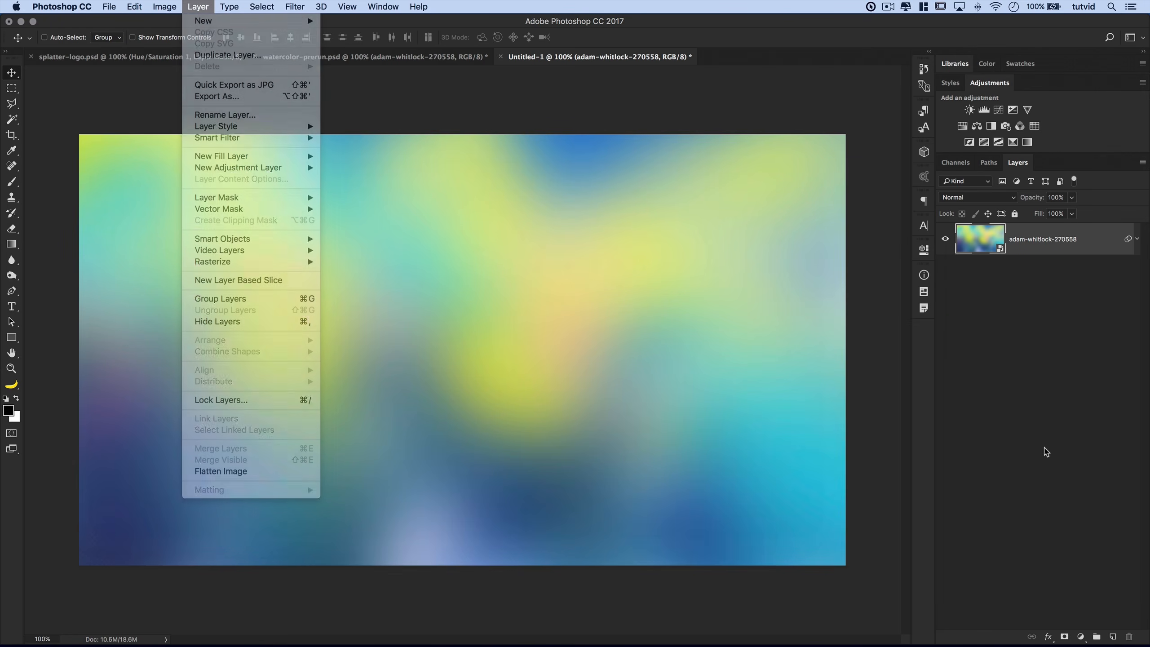
click(1112, 637)
double_click(1018, 238)
text(waterco)
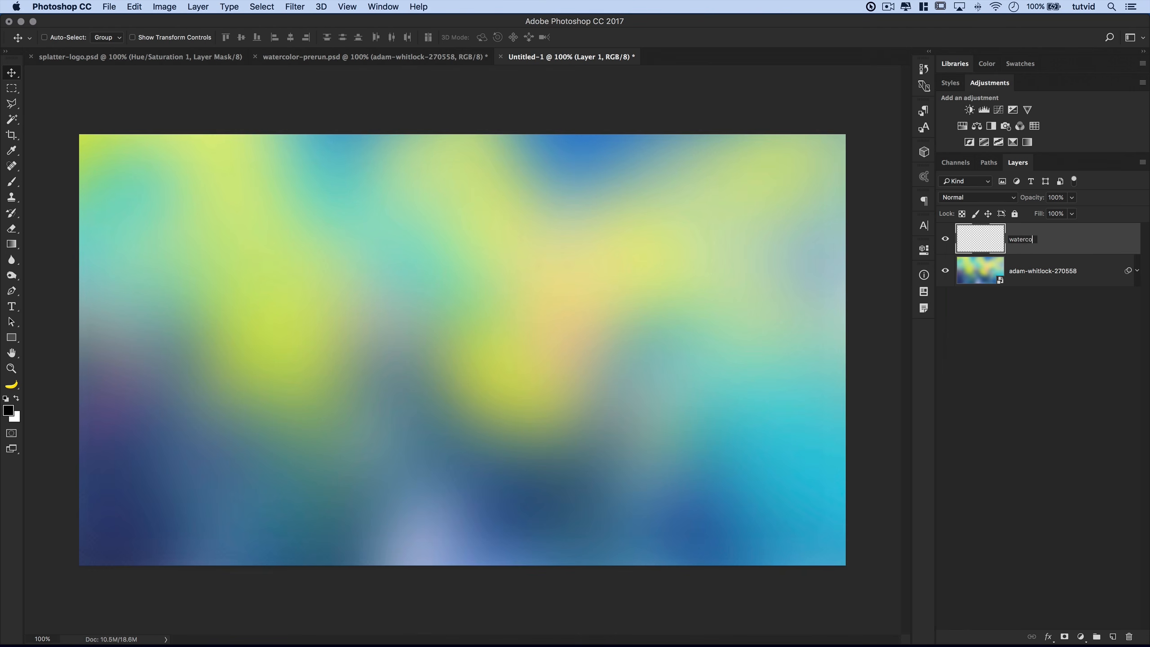
text(lor)
key(Return)
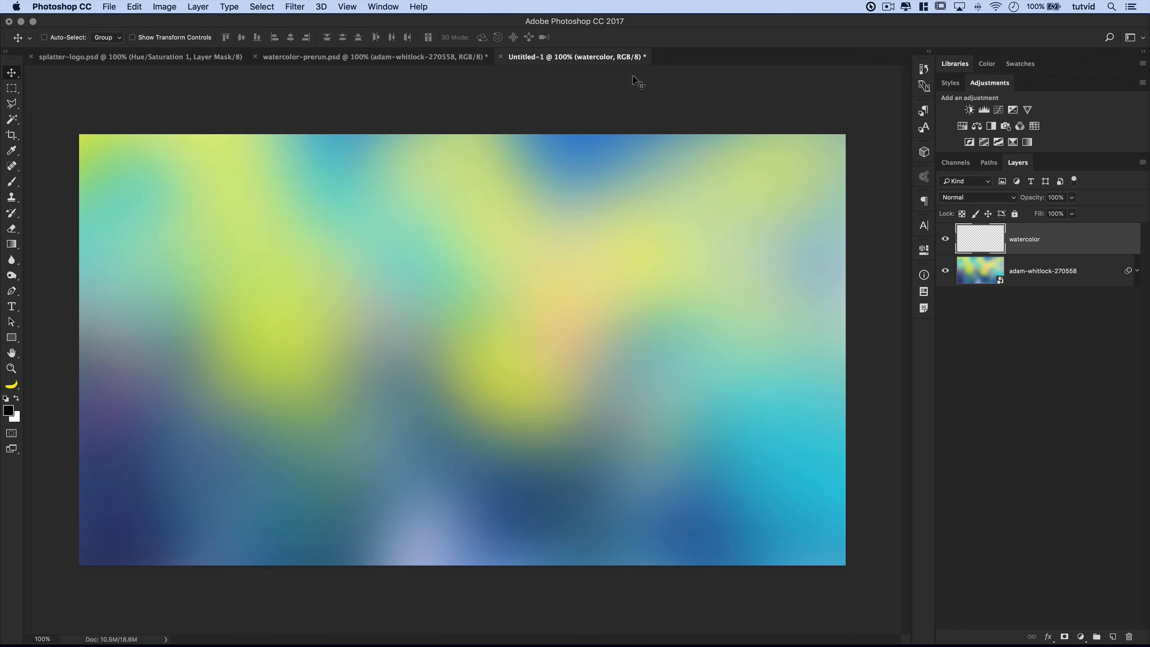
Fill the watercolor layer with 50% Gray at 100% opacity and set its blend mode to Overlay
click(133, 6)
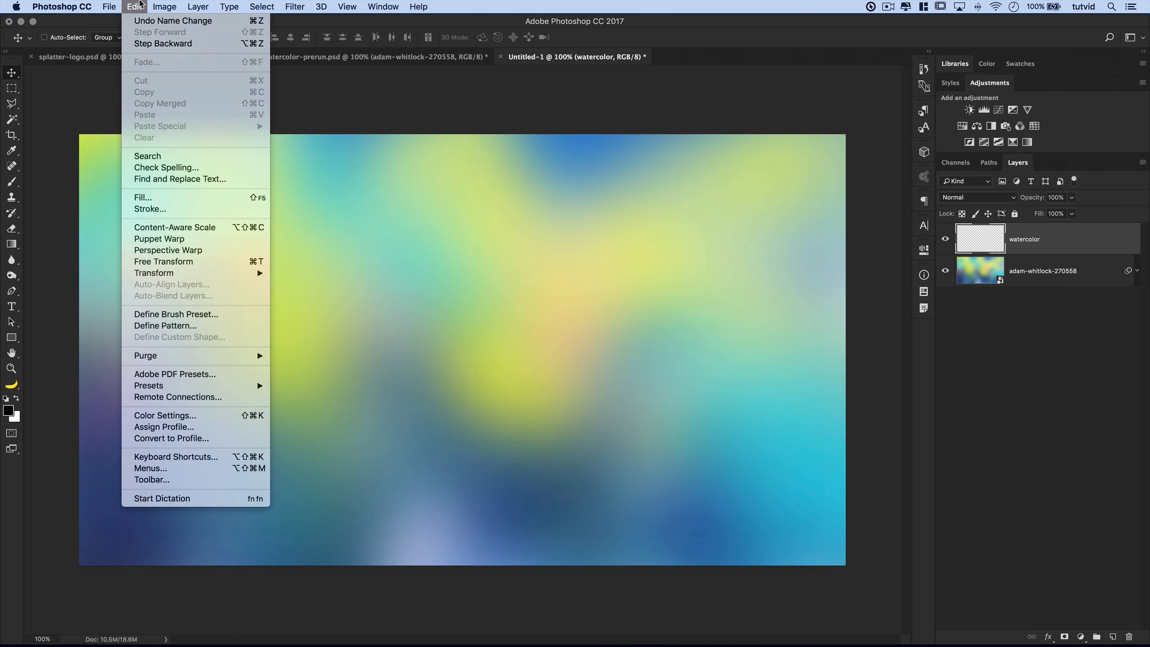
click(182, 199)
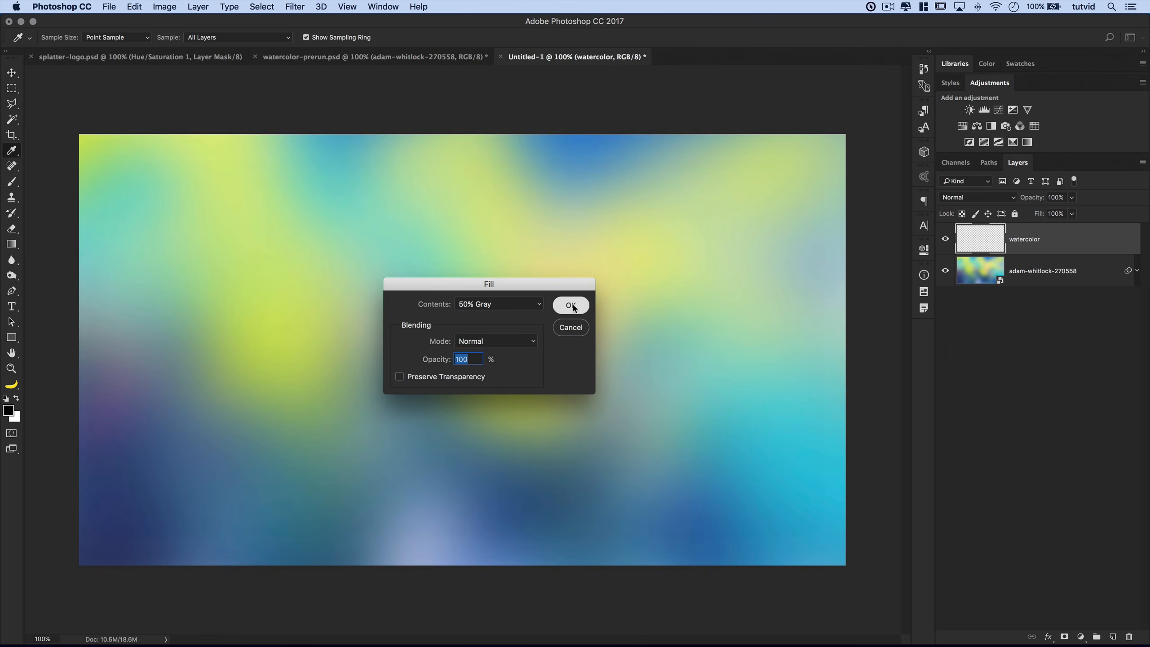
click(566, 303)
key(v)
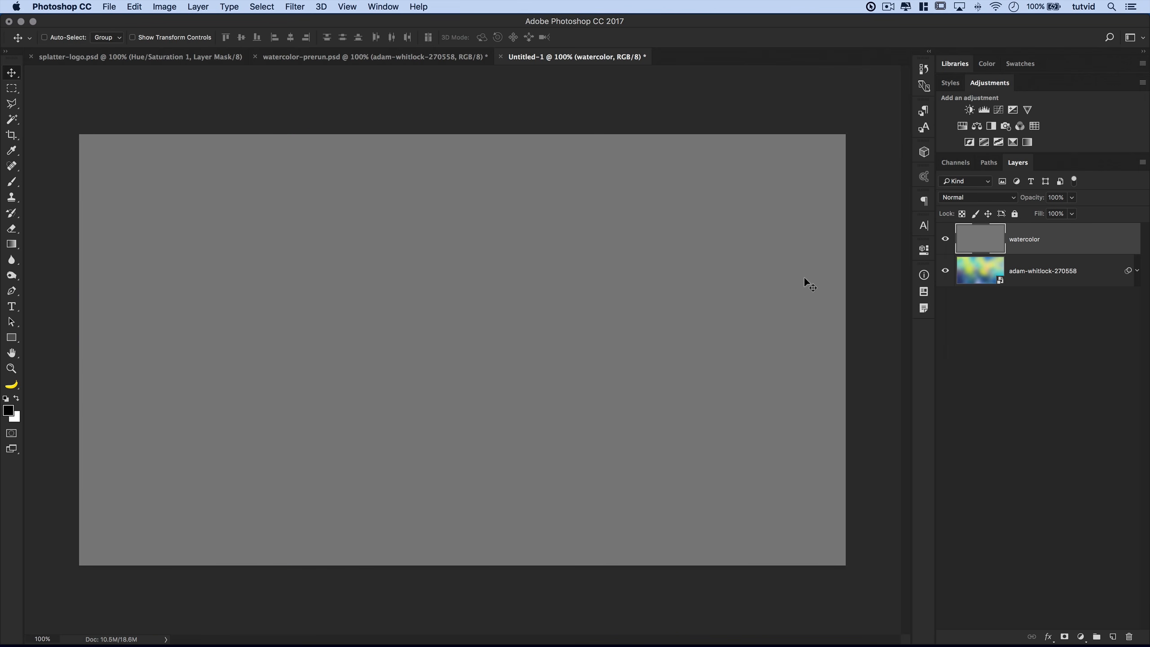
click(983, 198)
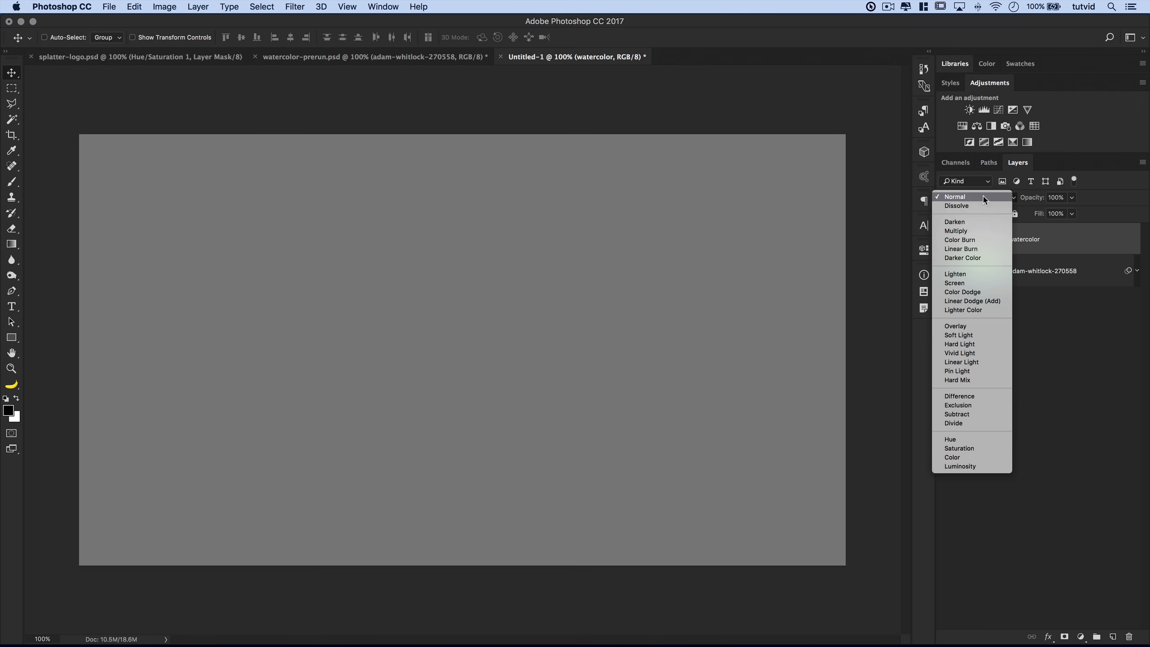
click(964, 326)
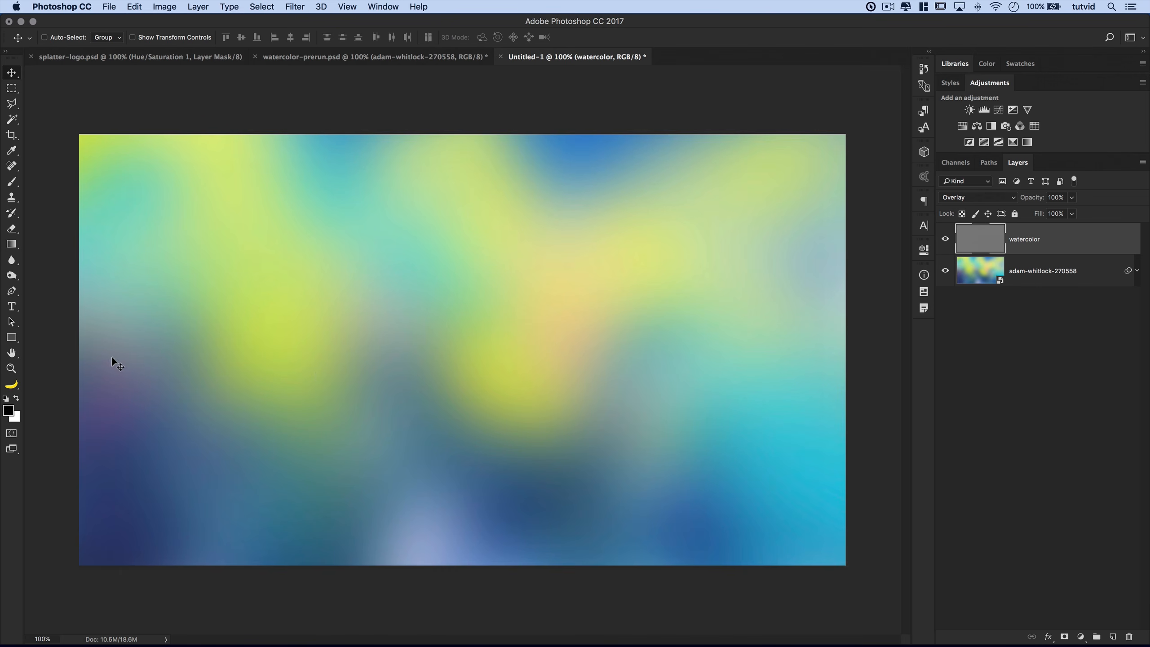
Activate the Burn Tool and replace its brush set with Free Watercolor Washes Photoshop Brushes 3.abr
click(12, 275)
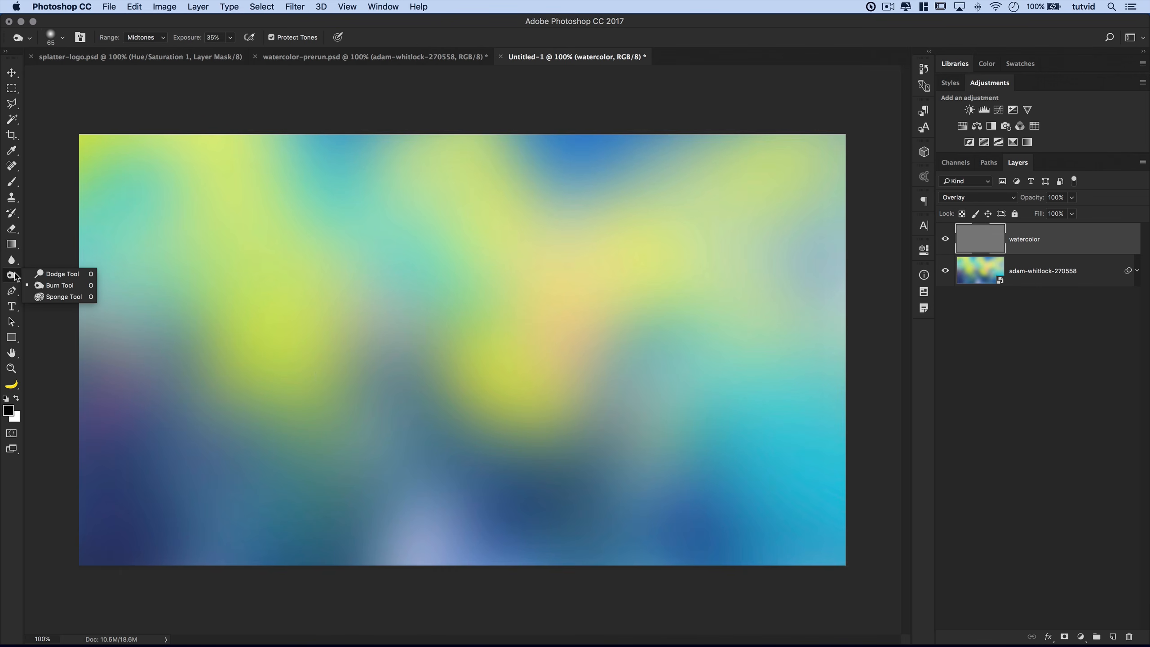
click(54, 284)
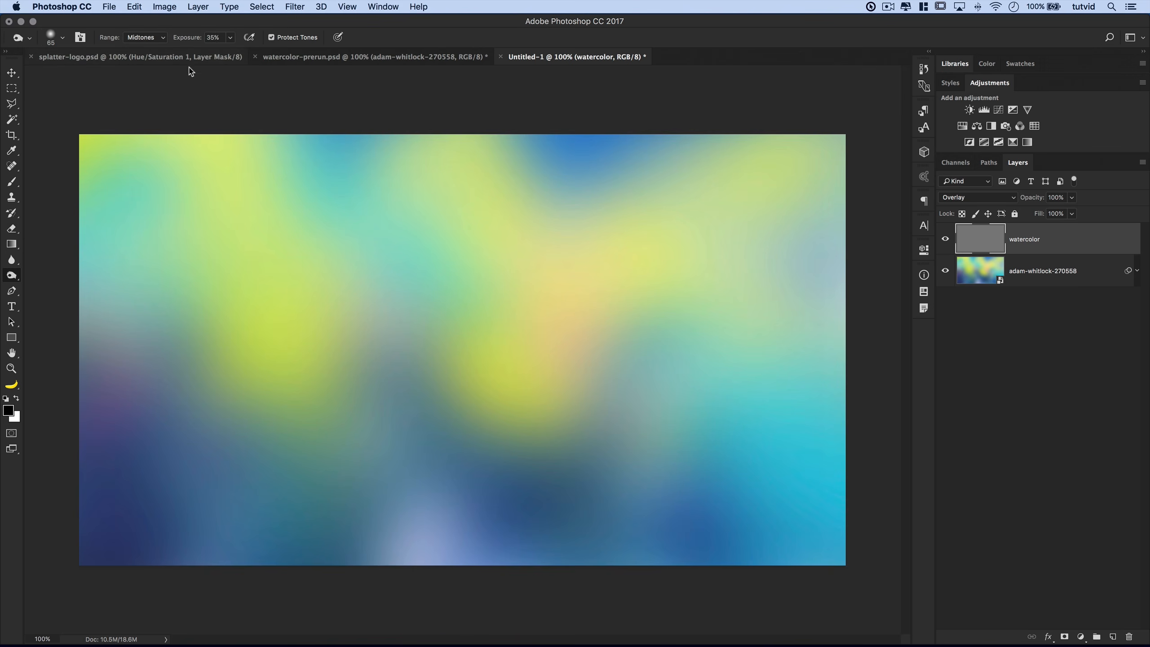
right_click(335, 257)
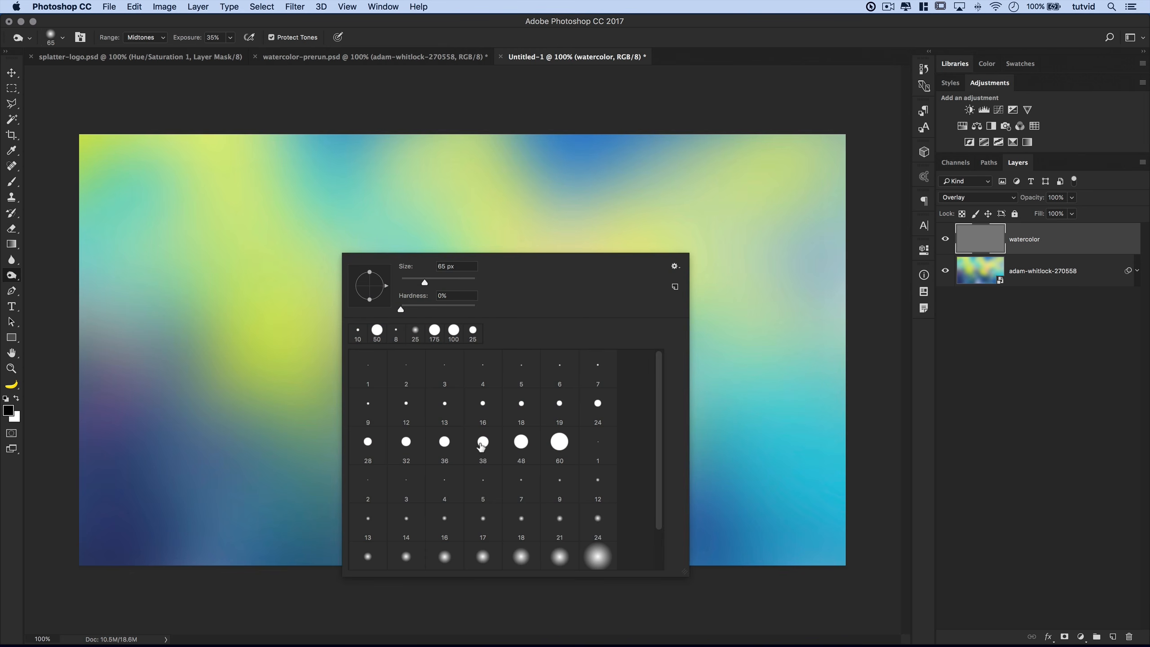
click(677, 267)
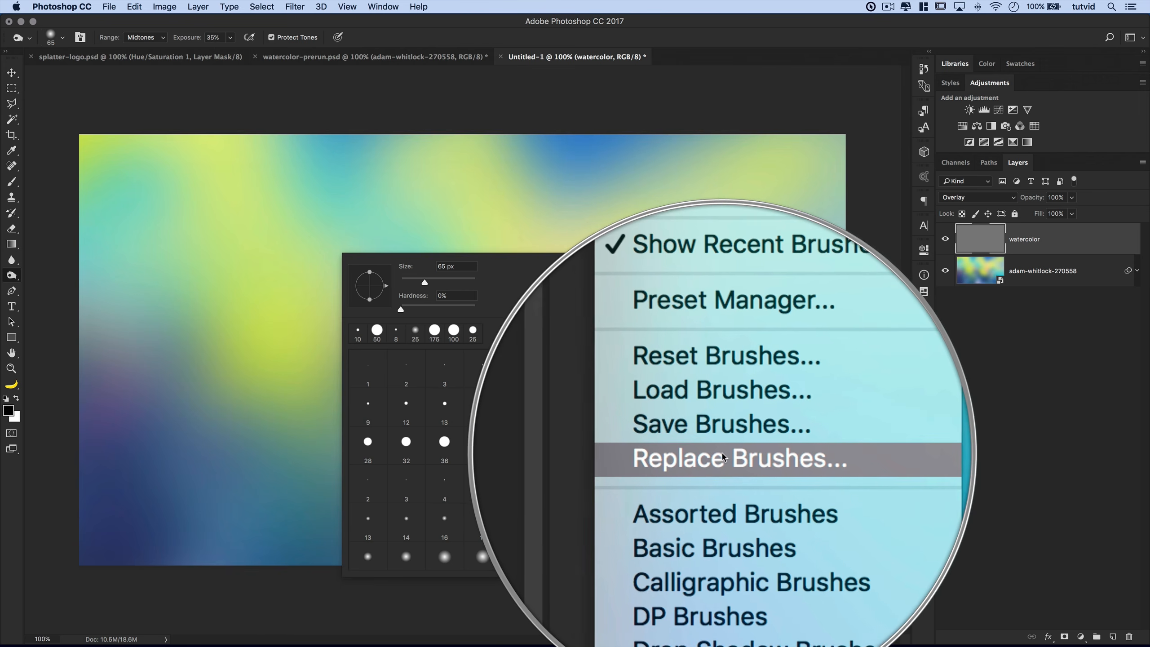
click(634, 454)
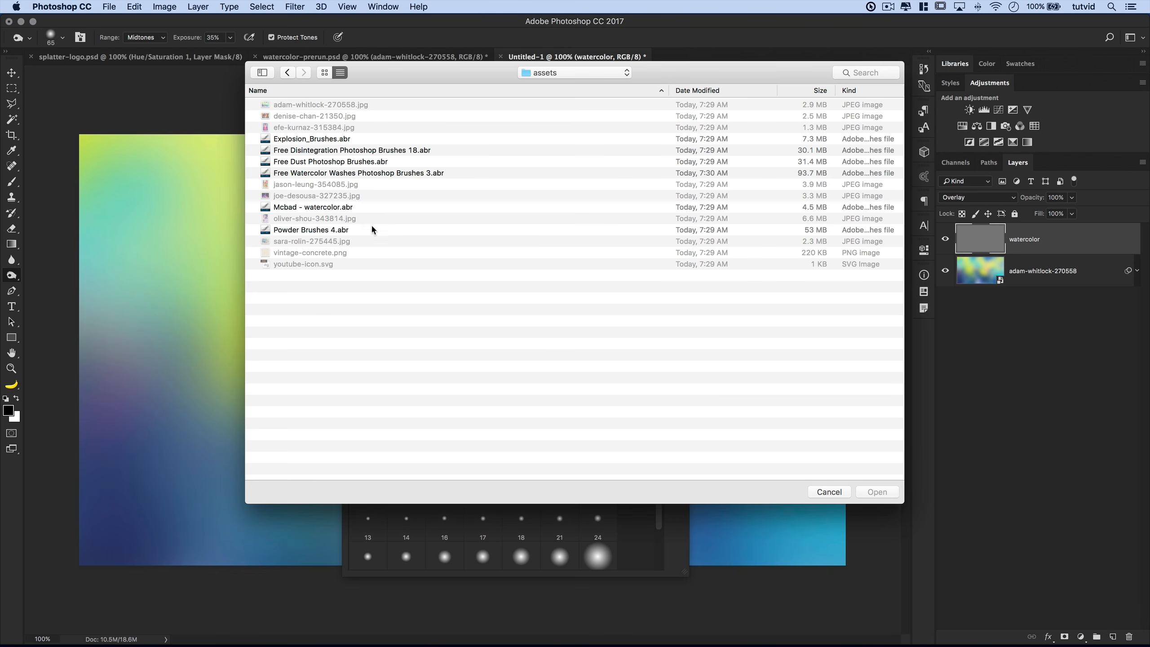
click(345, 174)
click(314, 209)
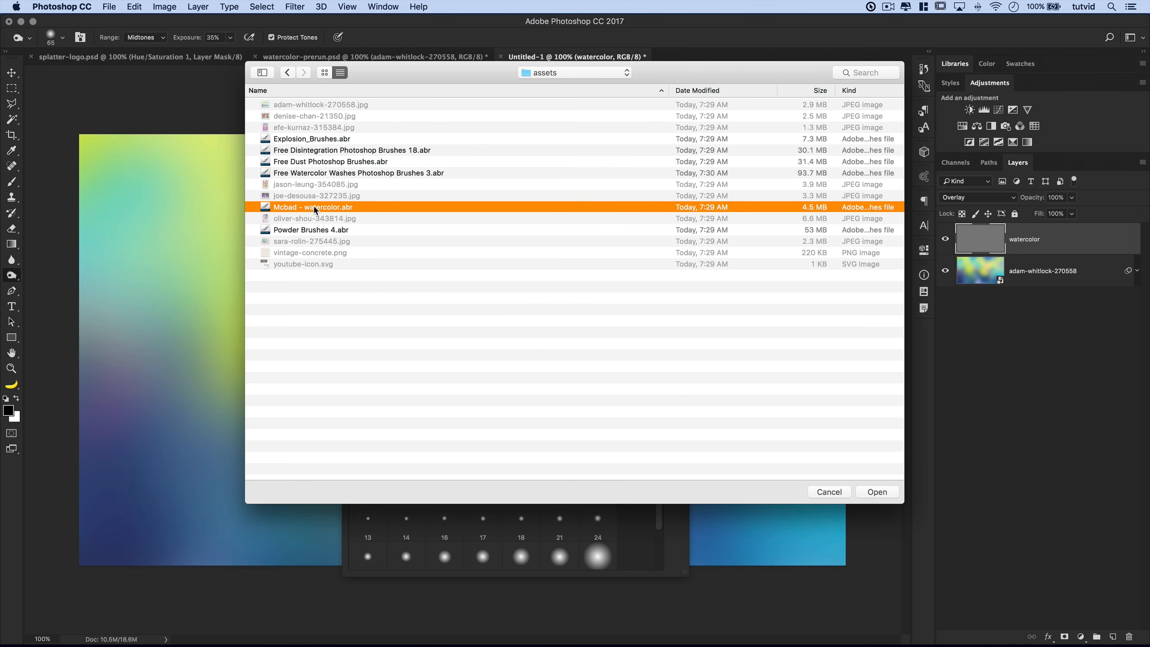
click(304, 172)
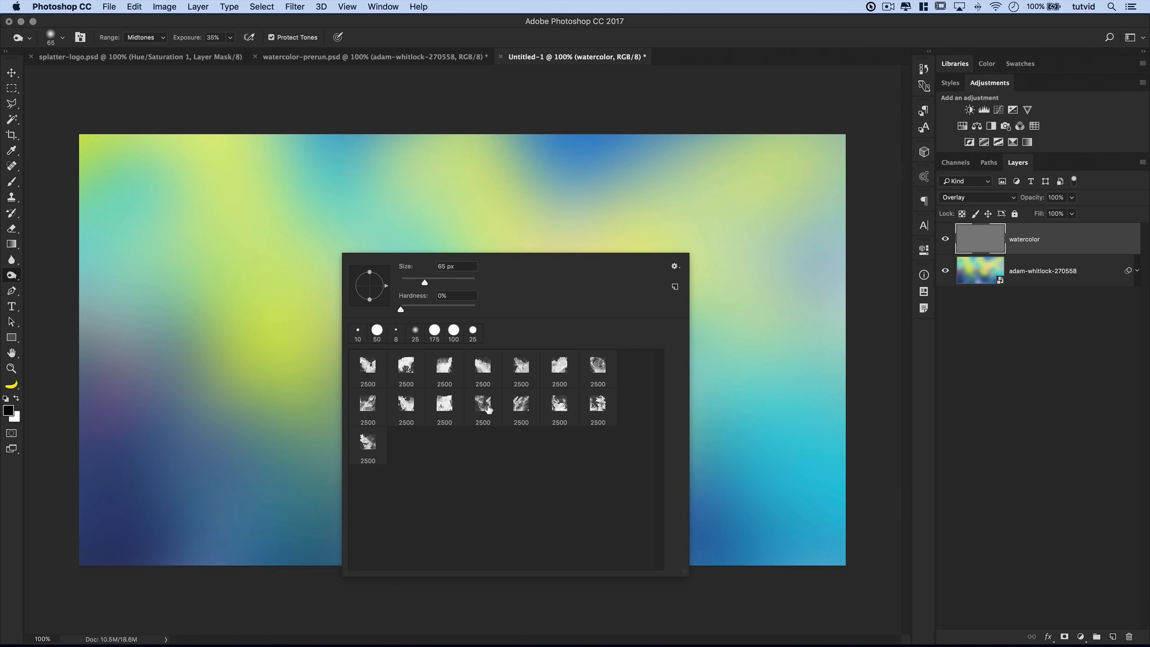
Choose the first watercolor wash brush for the Burn Tool and set its size to 1600 px
click(367, 368)
double_click(447, 267)
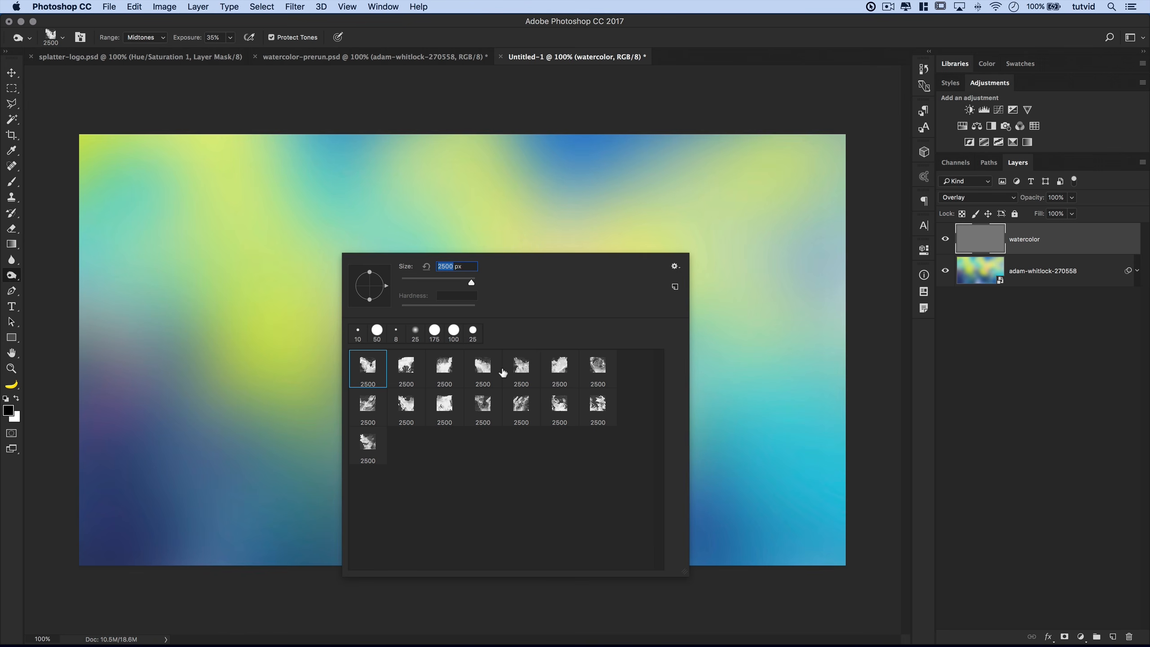
text(1600)
key(Return)
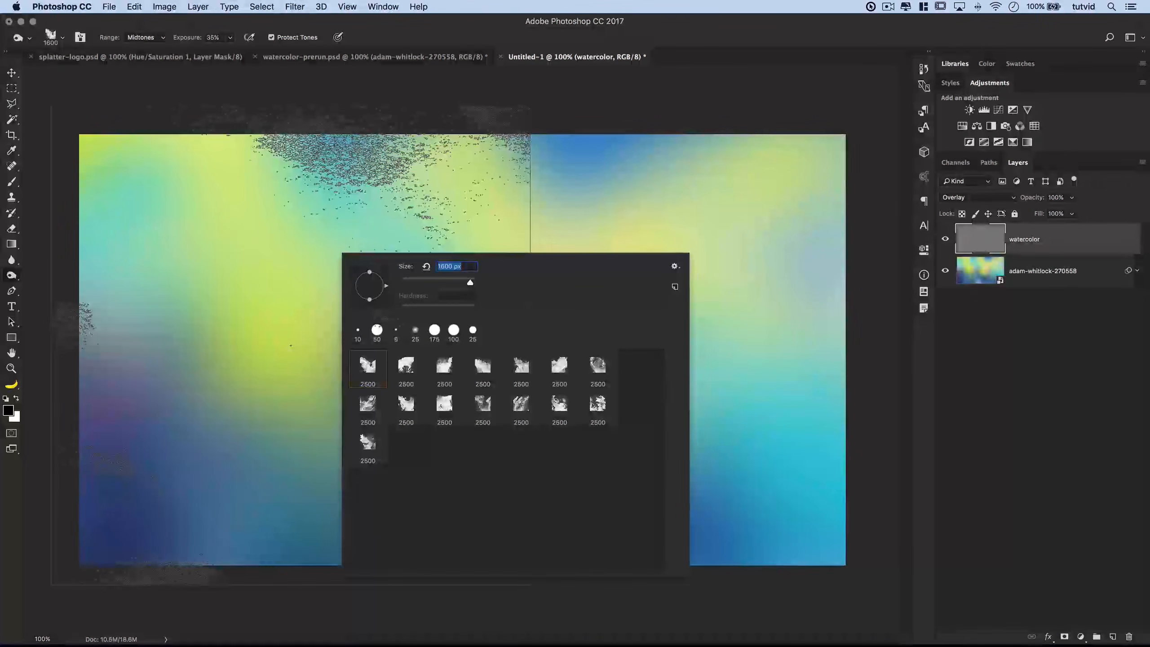
Burn watercolor texture into the left and right parts of the watercolor layer with the 1600 px wash brush
click(291, 345)
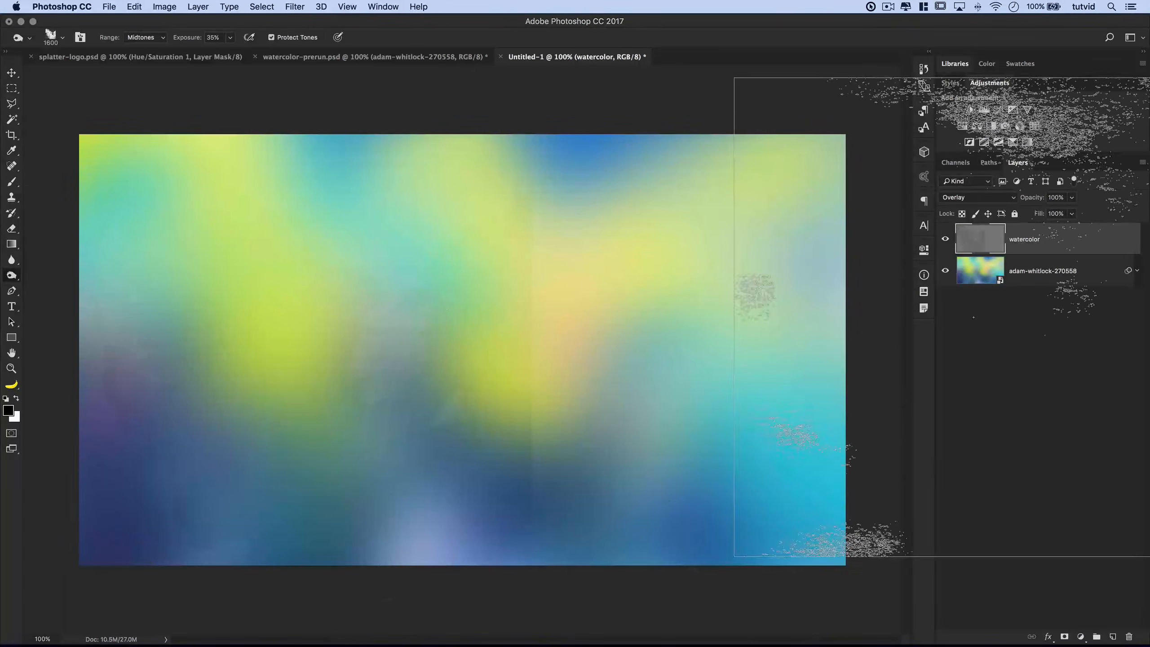
click(691, 354)
click(692, 355)
click(691, 354)
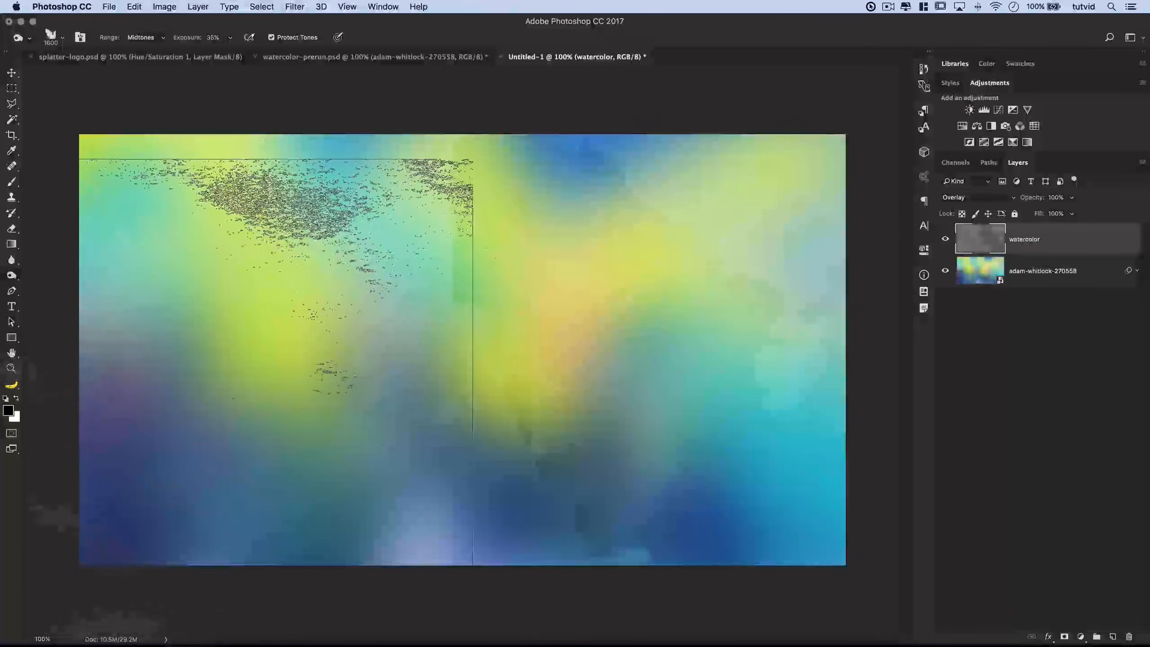
Switch the Burn Tool to the sixth watercolor wash brush and set its size to 2000 px
right_click(287, 321)
click(510, 433)
double_click(413, 335)
text(200)
key(Return)
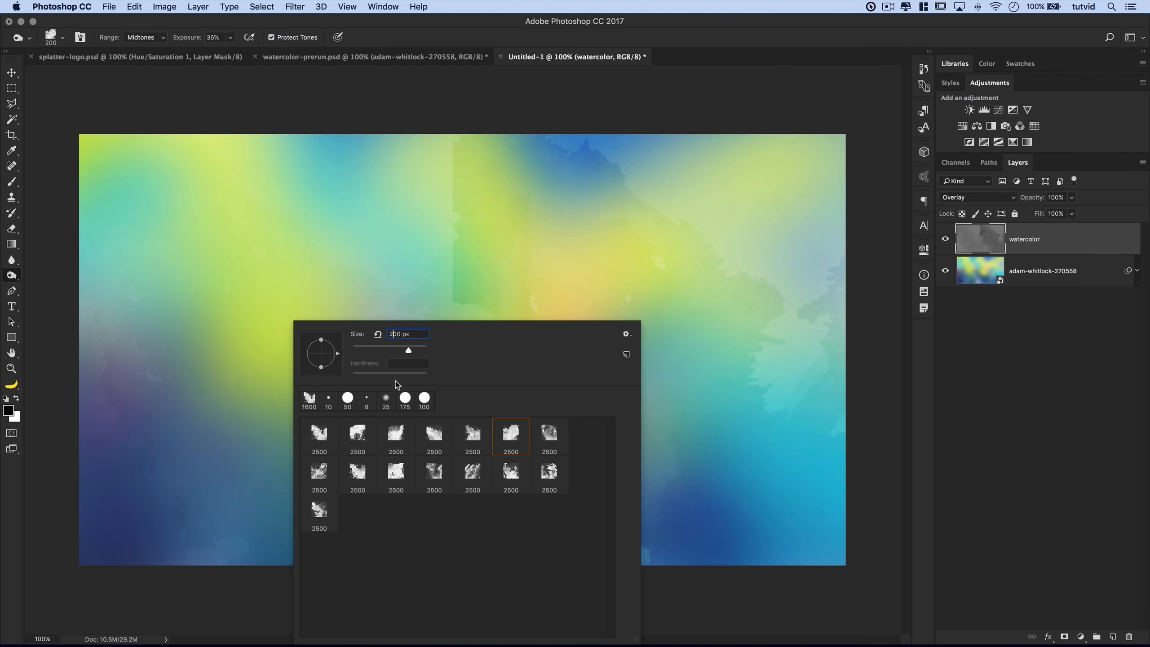
text(0)
key(Return)
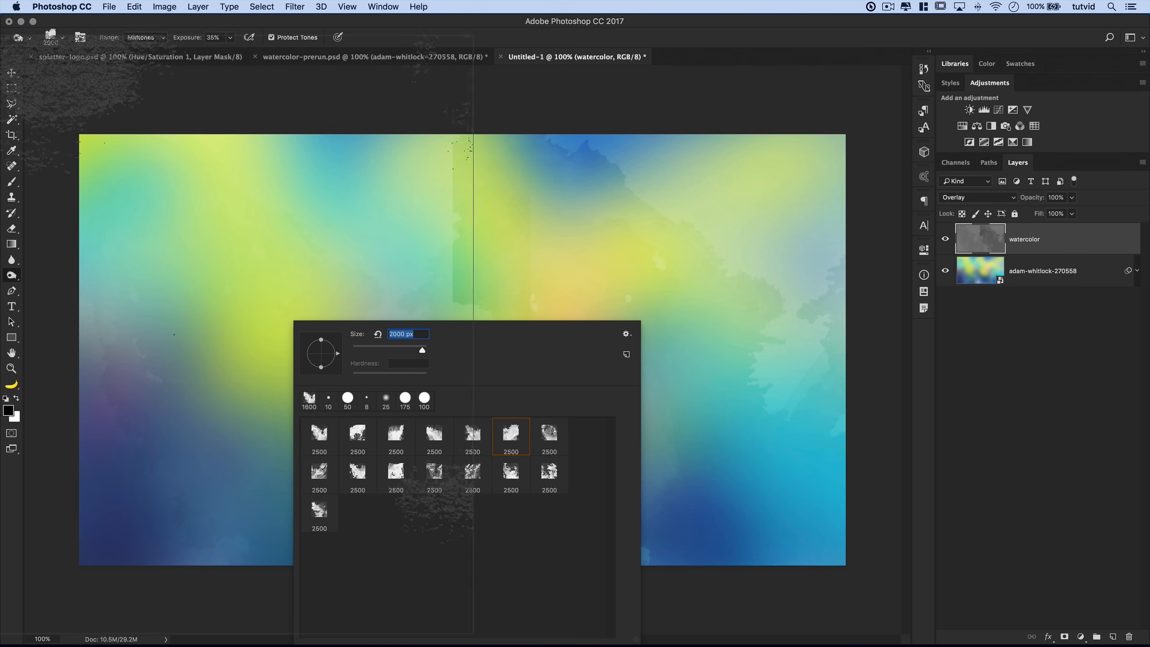
key(Return)
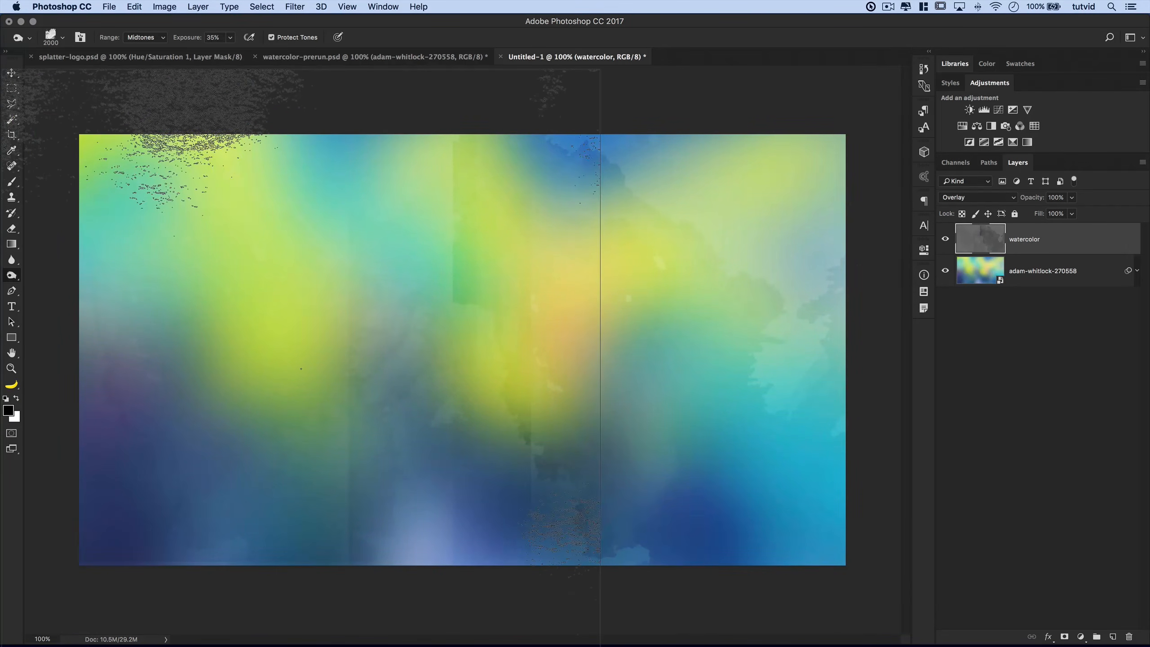
Burn more texture into the left half with the twelfth and fourteenth wash brushes at 2500 px, and compare the layer on and off
right_click(559, 421)
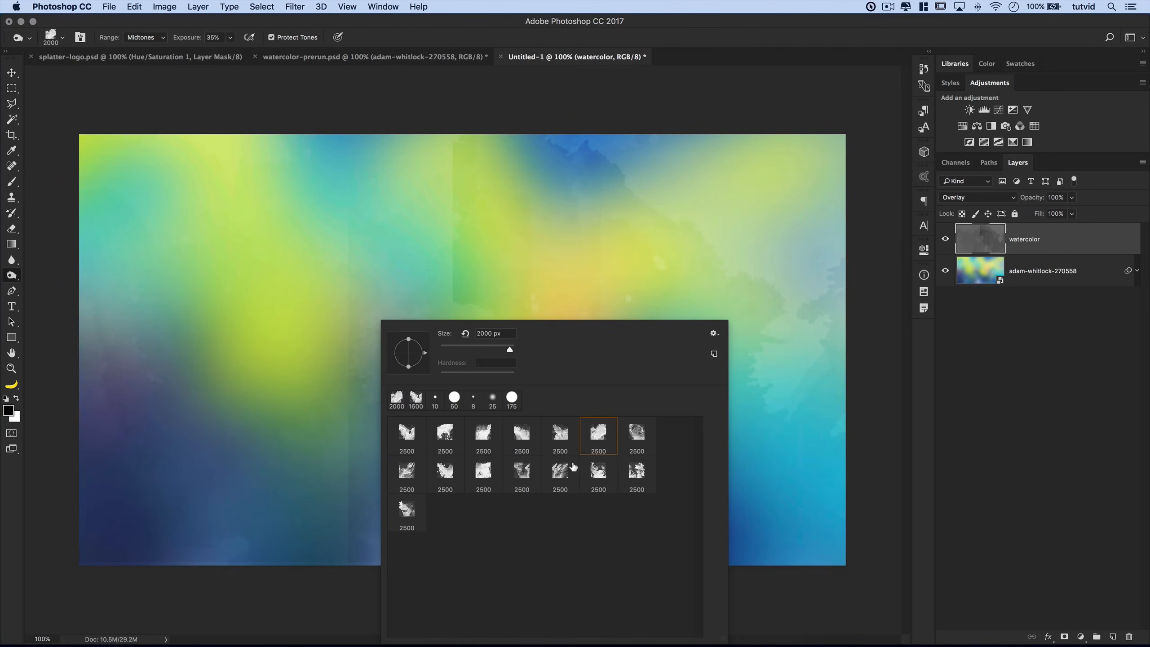
click(564, 470)
click(323, 343)
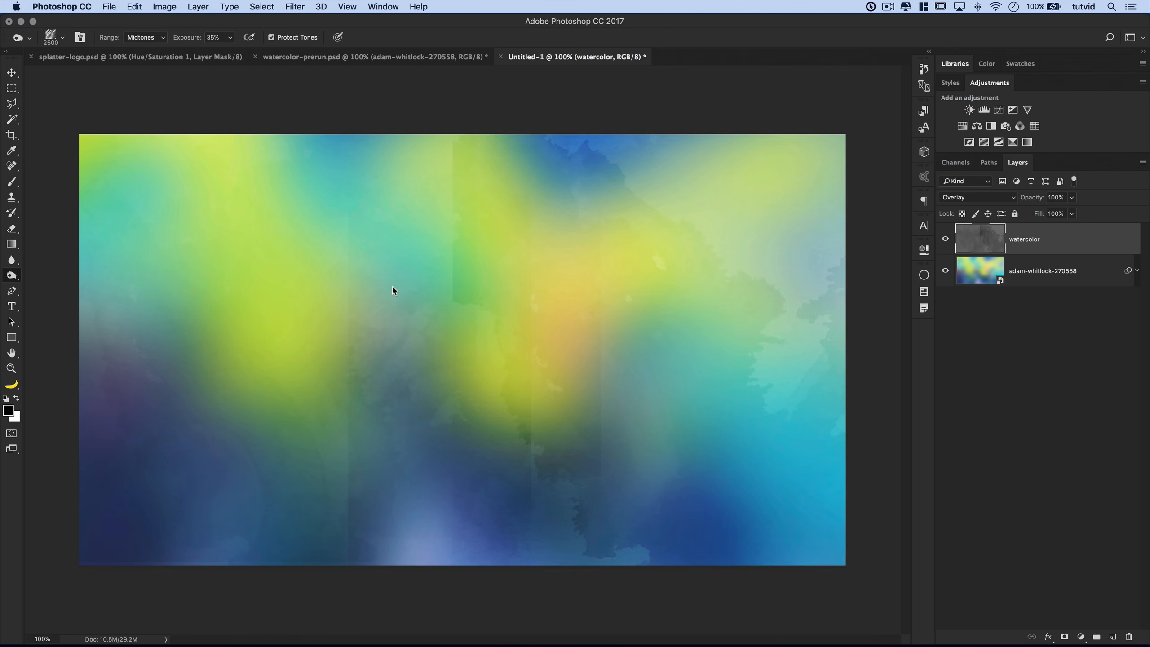
right_click(423, 319)
click(686, 469)
click(199, 332)
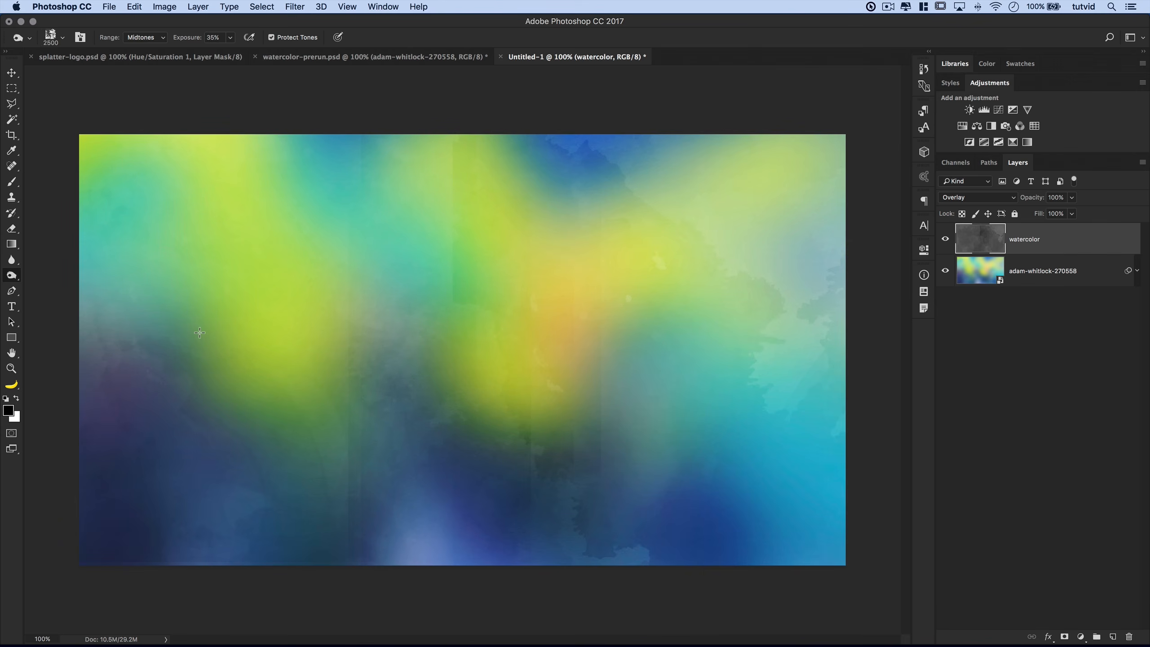
click(945, 239)
click(945, 241)
Load the Mcbad - watercolor.abr brush set into the brush presets
right_click(345, 270)
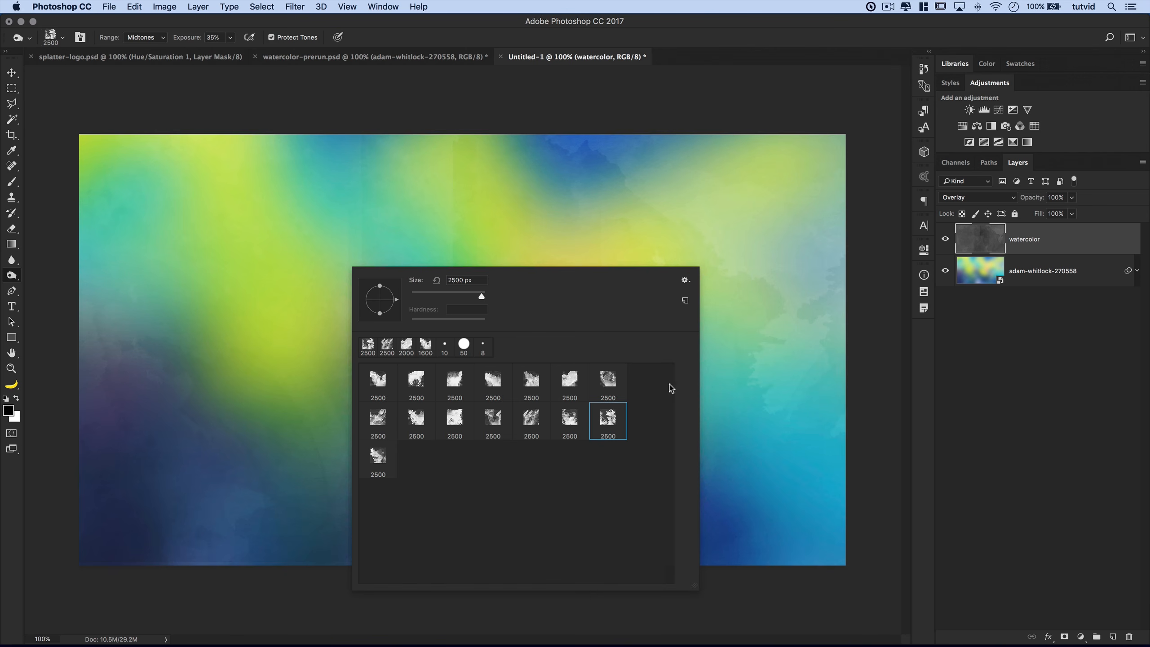
click(684, 280)
click(716, 432)
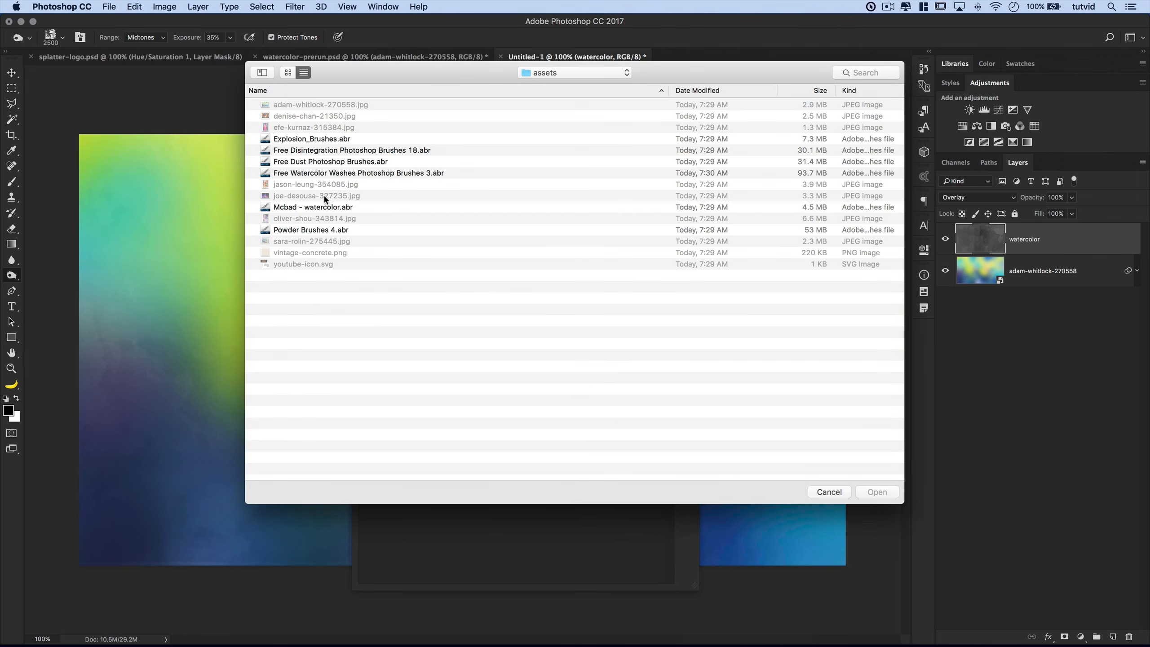
click(319, 209)
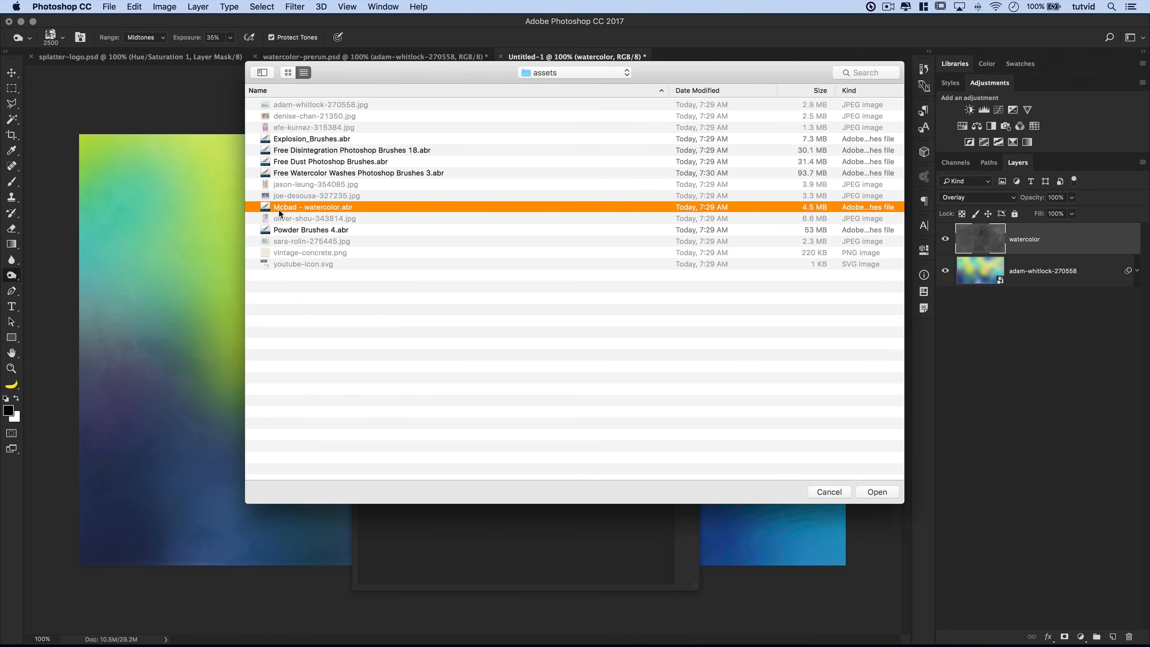
double_click(330, 209)
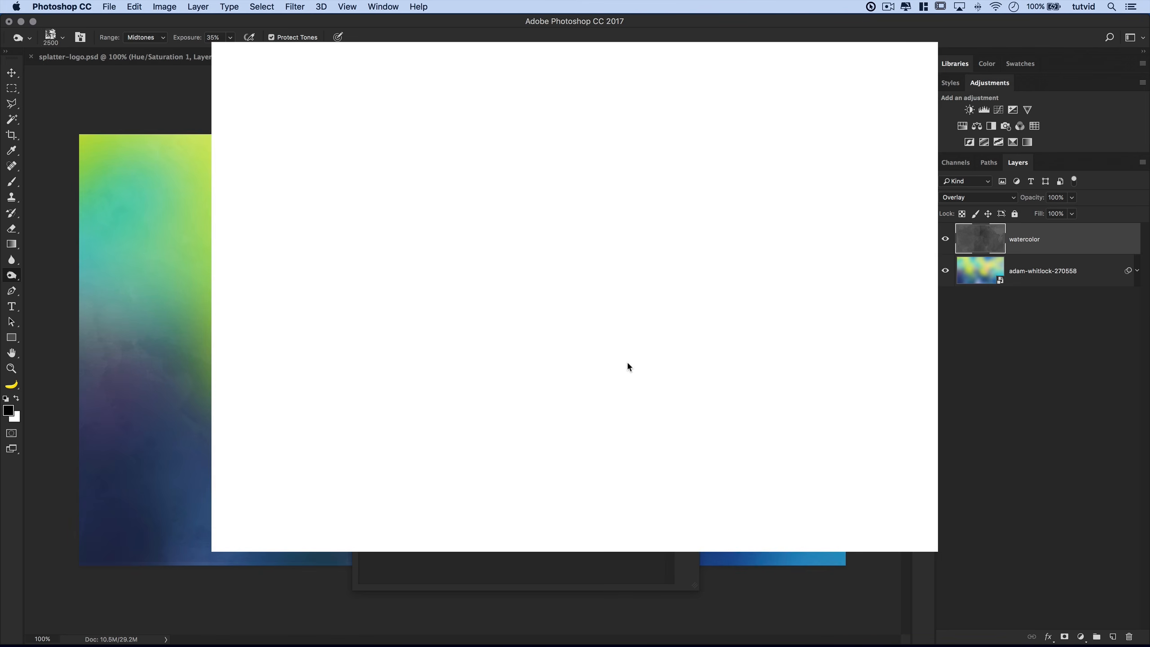
Choose the 582 px watercolor brush from the loaded set and burn one stamp into the upper-left teal area
scroll(475, 499, down, 3)
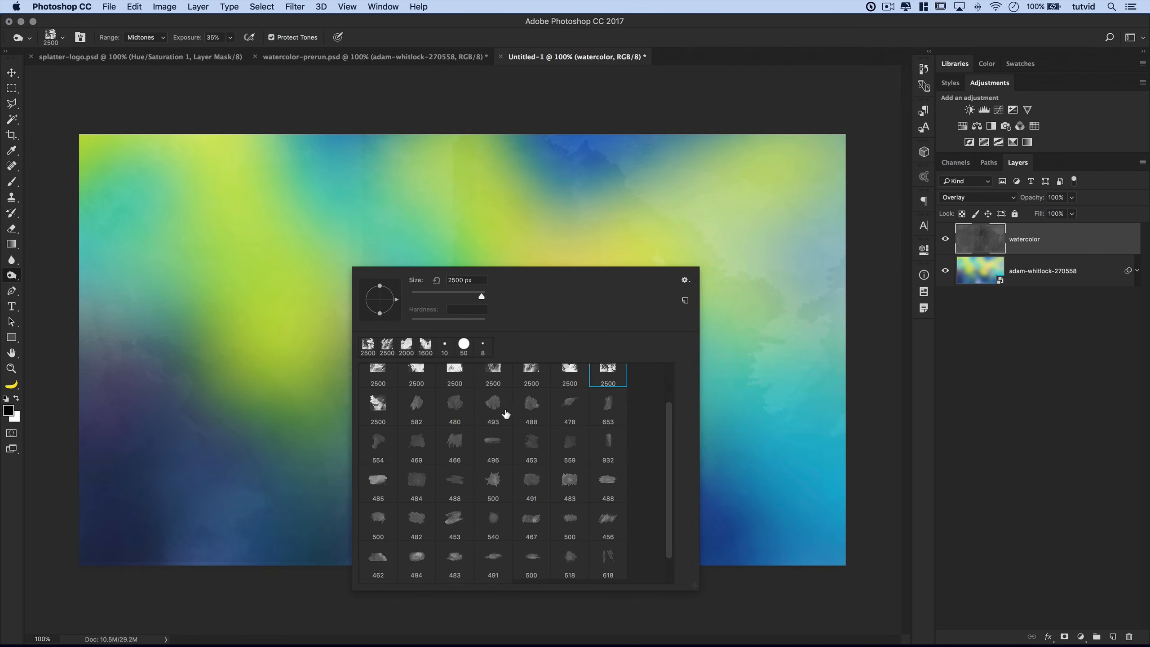
click(416, 403)
key(Return)
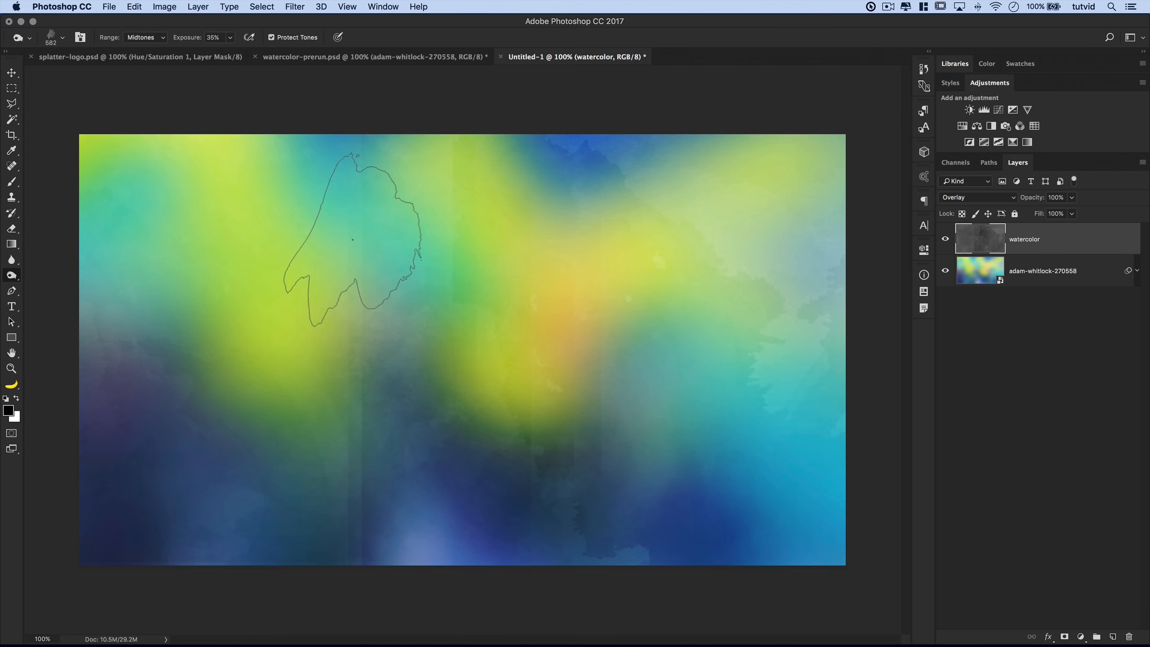
click(352, 240)
Enable Shape Dynamics for the 582 px brush with a Size Jitter of 41% and an Angle Jitter of 19%
key(F5)
mouse_move(500, 192)
mouse_down()
mouse_move(454, 128)
mouse_move(382, 125)
mouse_up()
click(203, 186)
click(222, 187)
drag(291, 169, 333, 171)
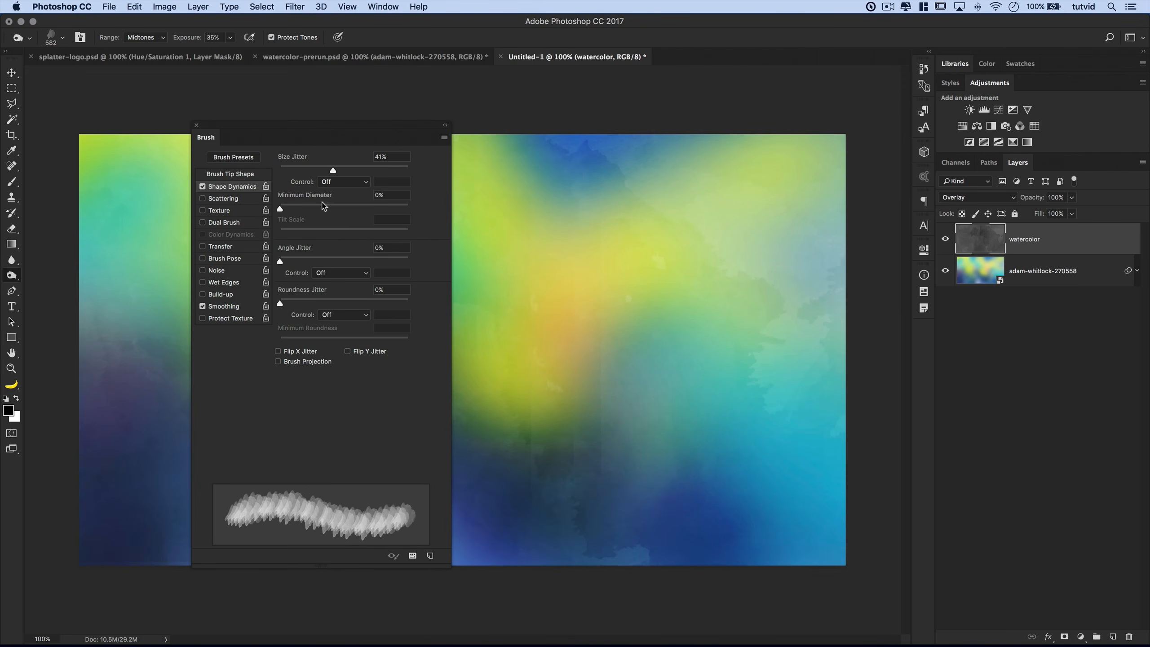
mouse_move(295, 261)
mouse_down()
mouse_move(317, 261)
mouse_move(304, 262)
mouse_up()
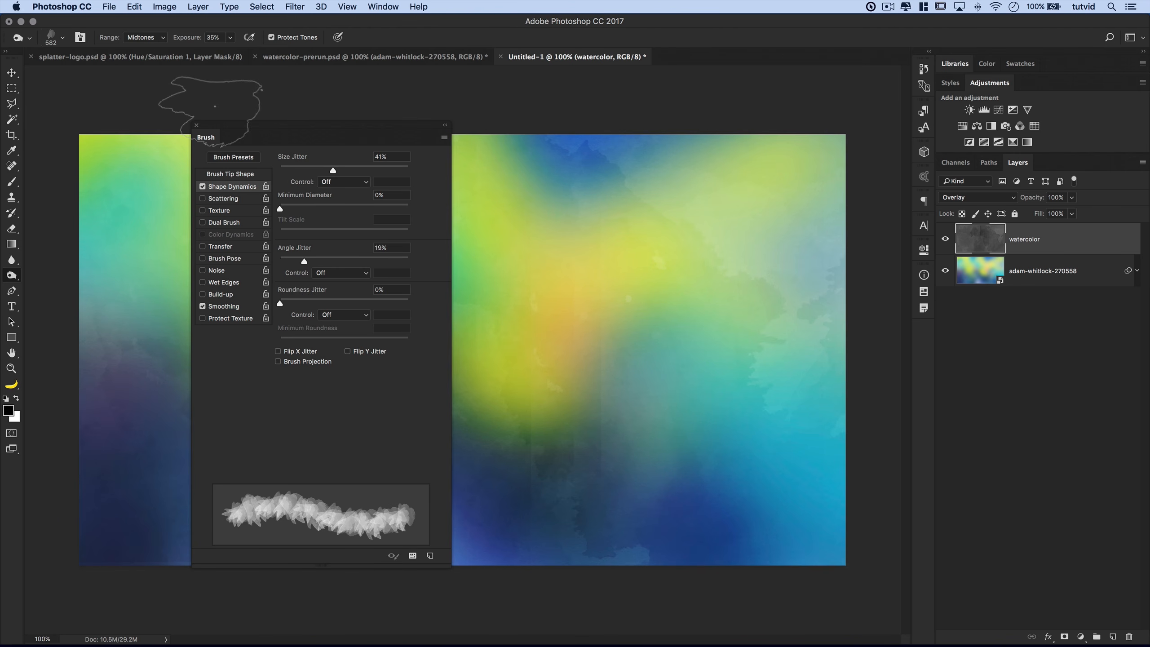
click(196, 125)
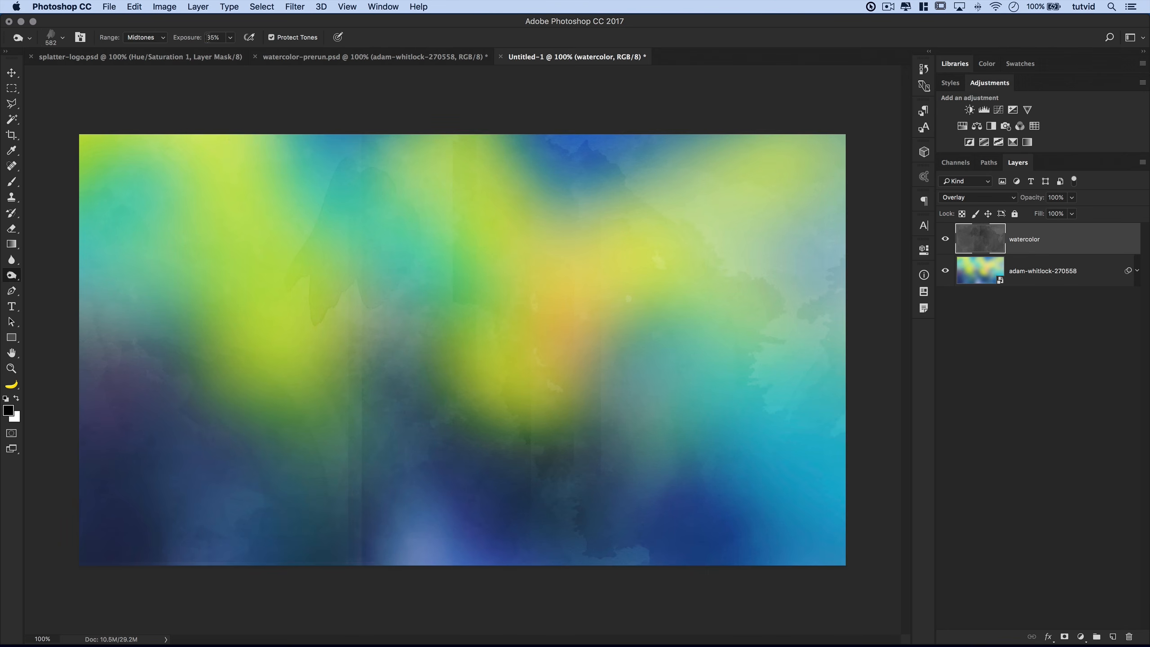
Set the Burn Tool's exposure to 75% and switch to the 494 px watercolor brush tip
click(213, 38)
text(75)
key(Return)
right_click(343, 373)
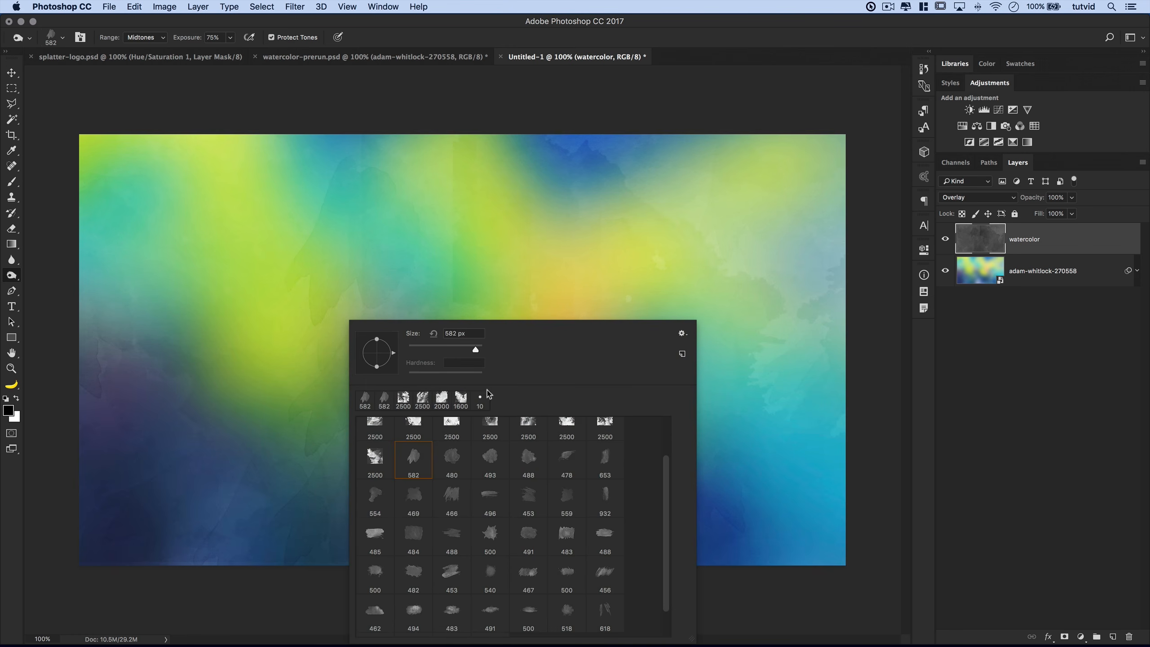
click(80, 37)
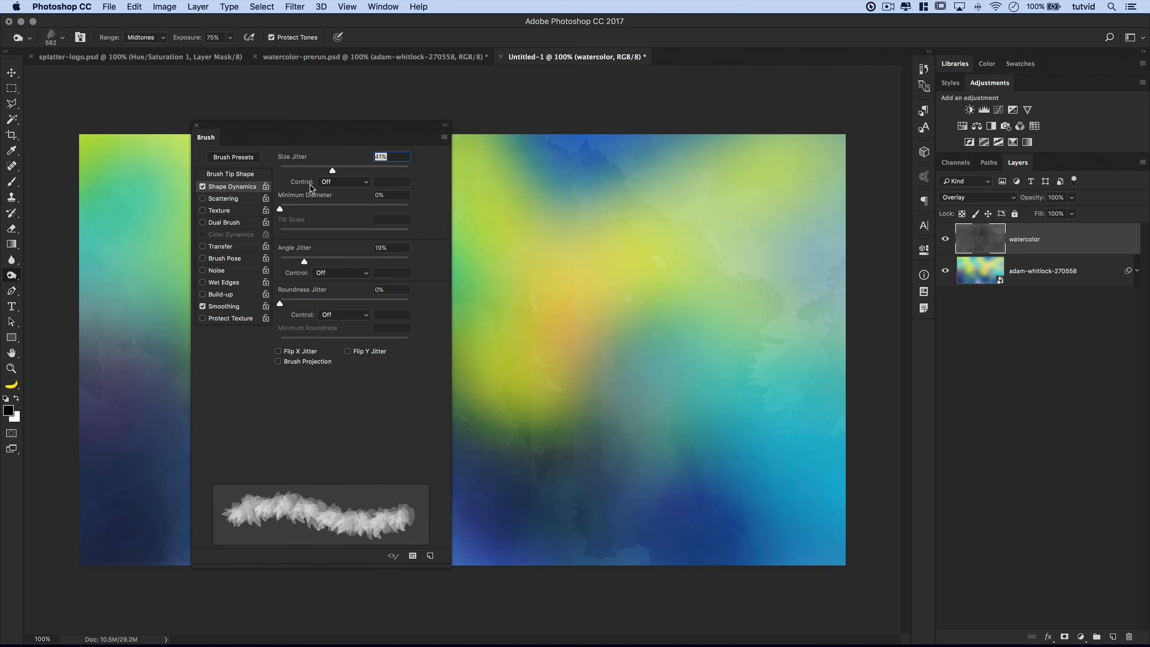
click(230, 175)
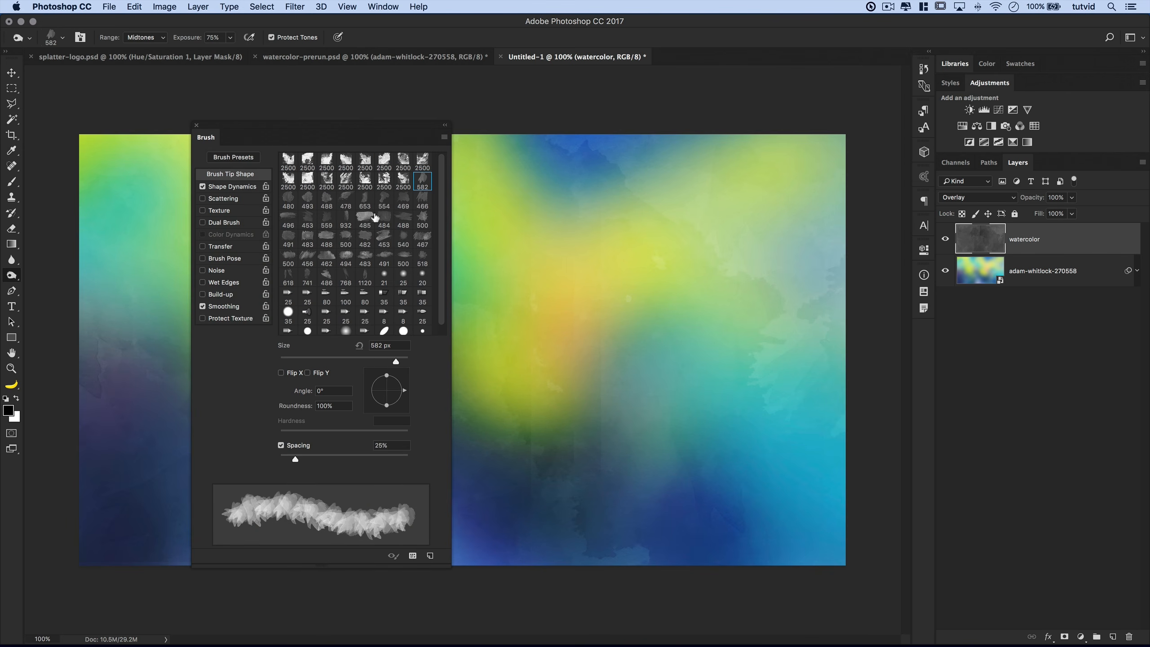
click(345, 256)
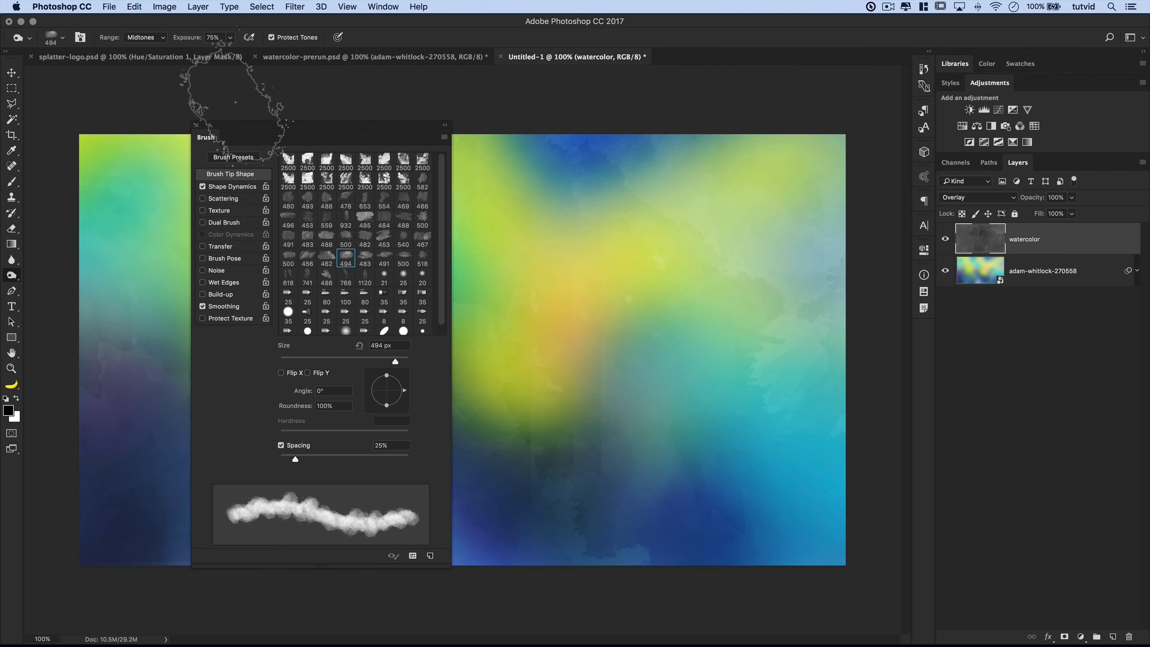
click(196, 125)
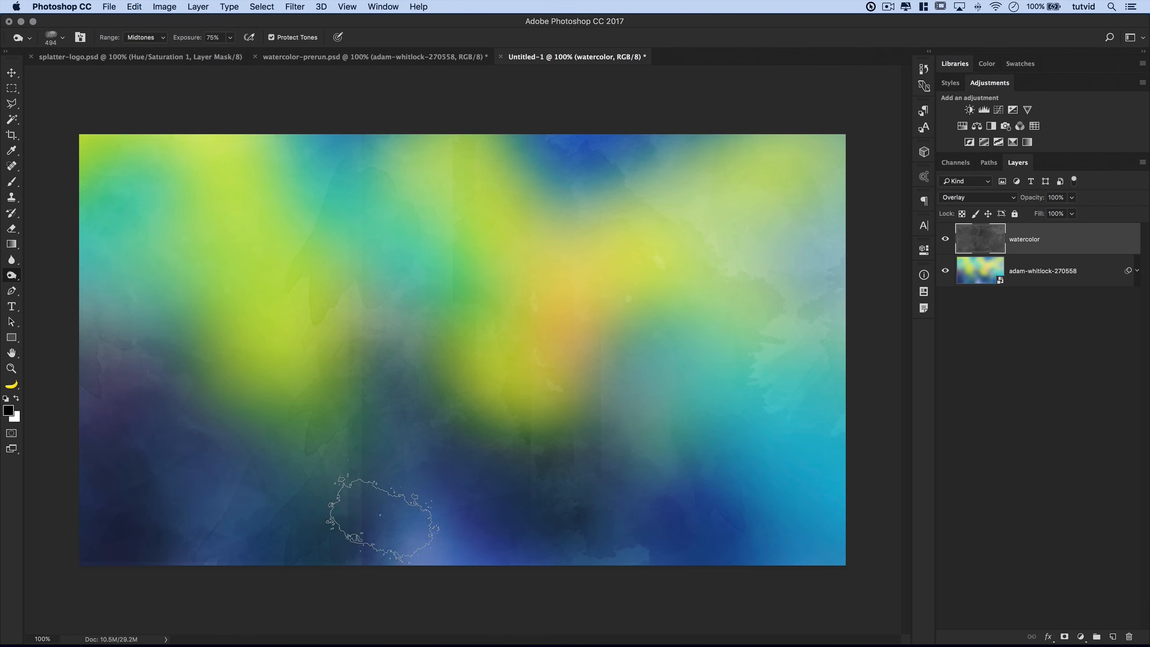
Dodge lighter watercolor blotches over the lower center, upper right, upper left and left edge with the 494 px brush
click(616, 528)
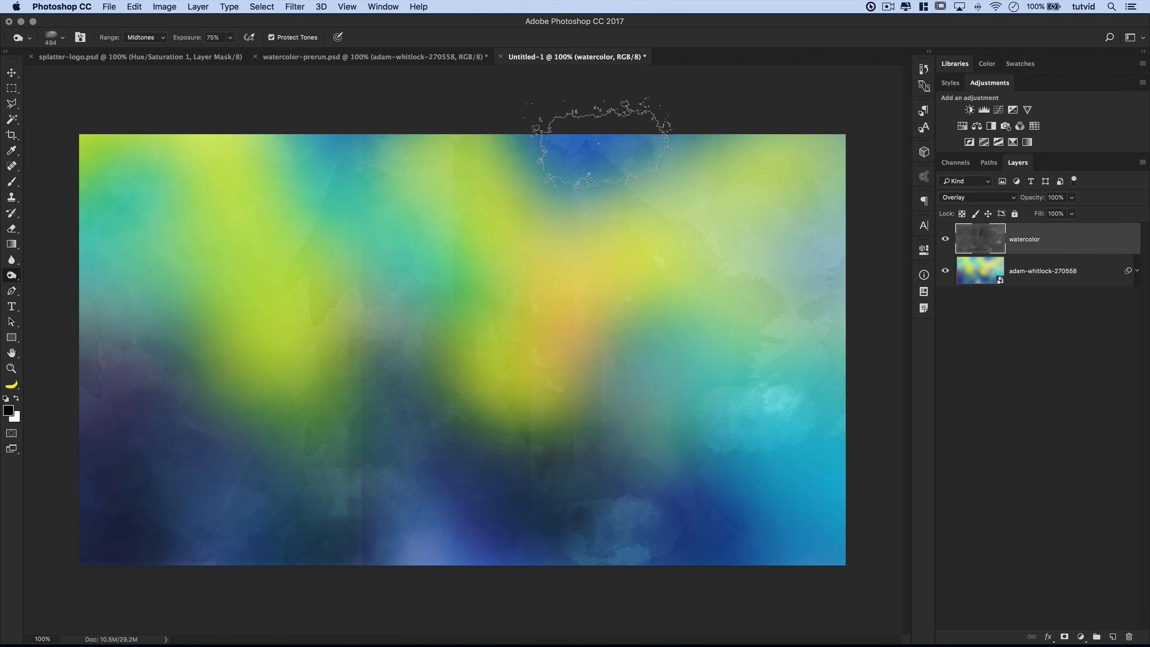
click(642, 199)
click(272, 176)
click(380, 305)
click(104, 362)
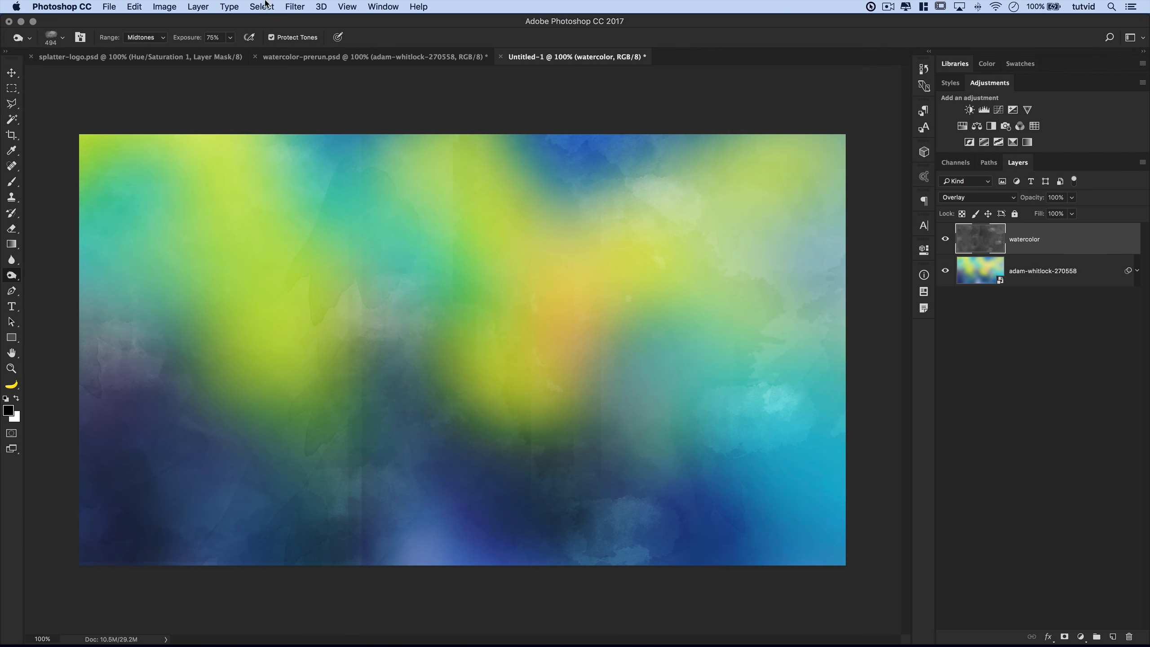
Choose the eighth 2500 px wash brush tip and stamp lighter texture into the lower-right area
click(80, 37)
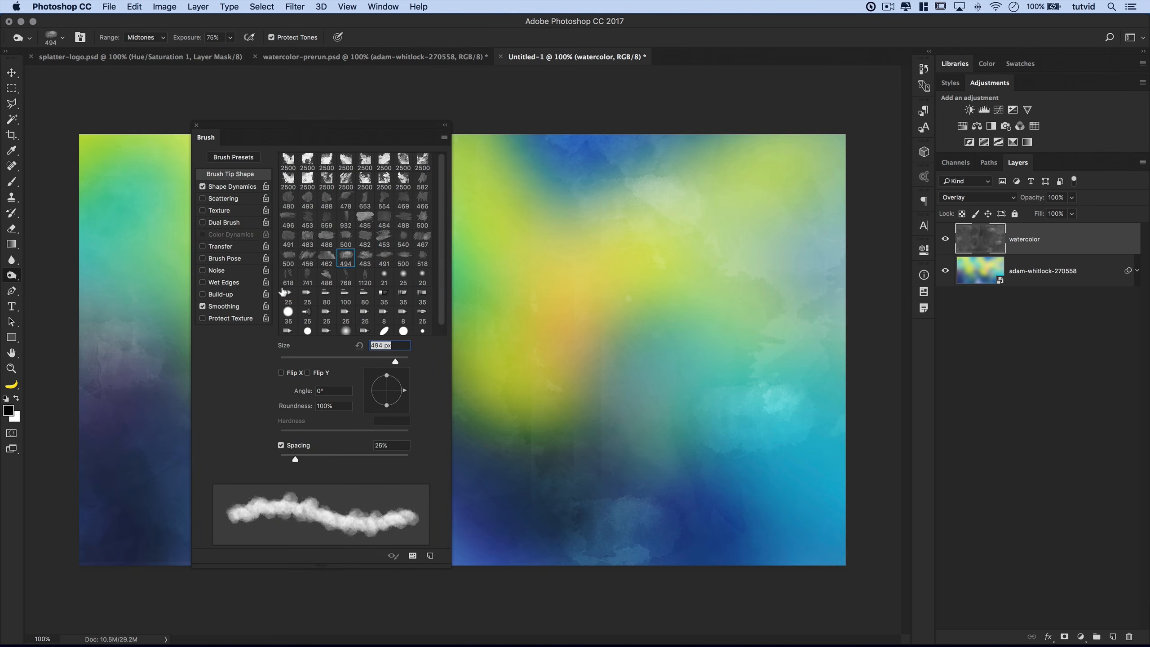
click(424, 159)
click(656, 463)
click(655, 463)
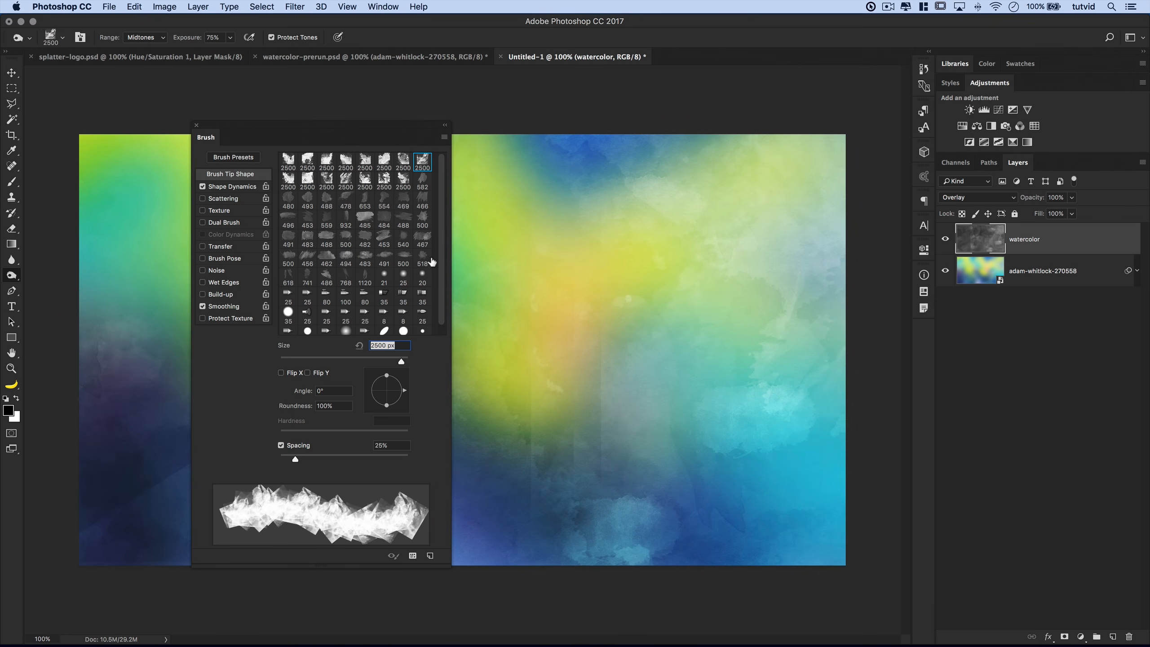
Enlarge the 494 px brush tip to 1000 px for further texturing, and compare the watercolor layer on and off
click(365, 239)
click(346, 257)
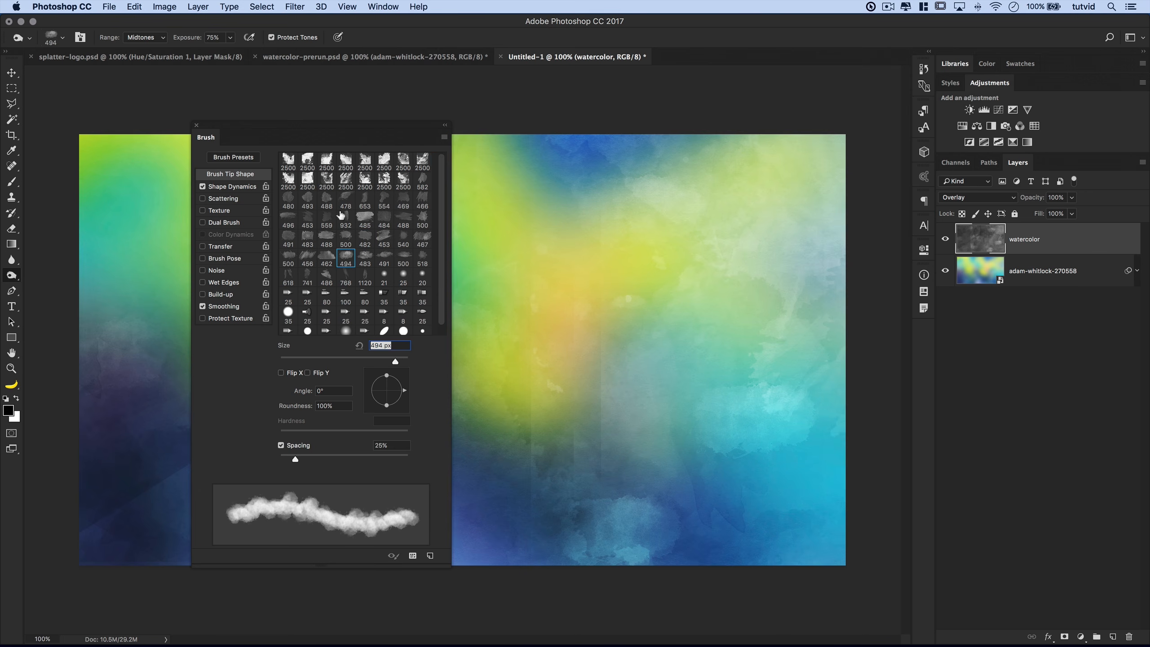
double_click(380, 346)
text(1000)
click(195, 125)
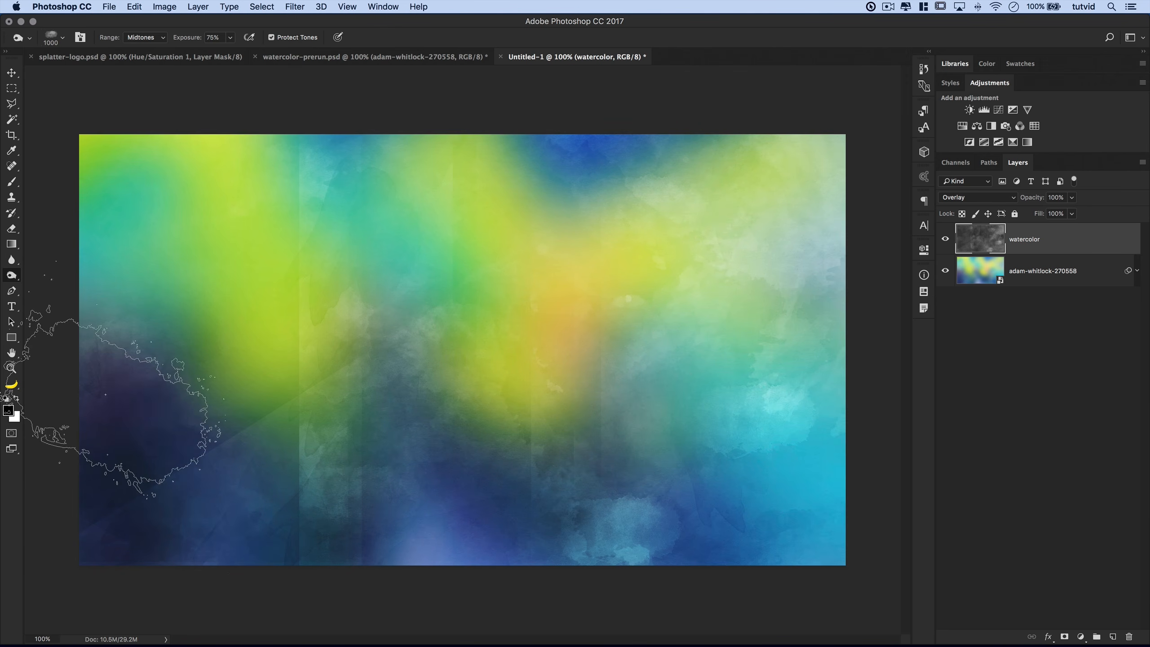
click(944, 240)
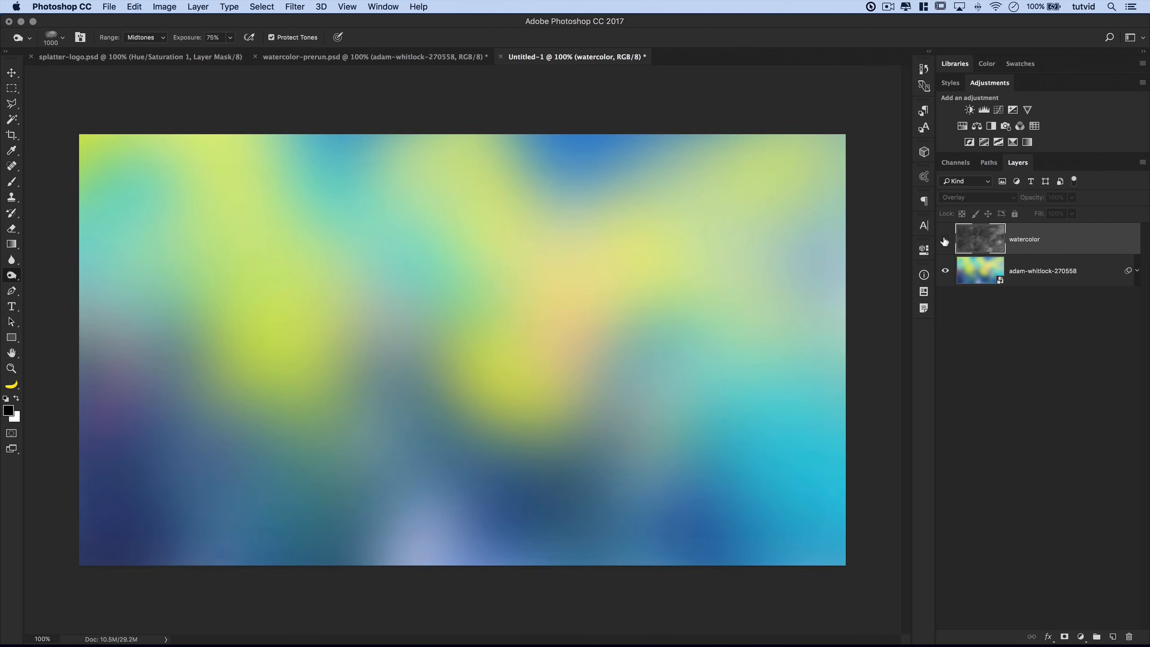
click(945, 240)
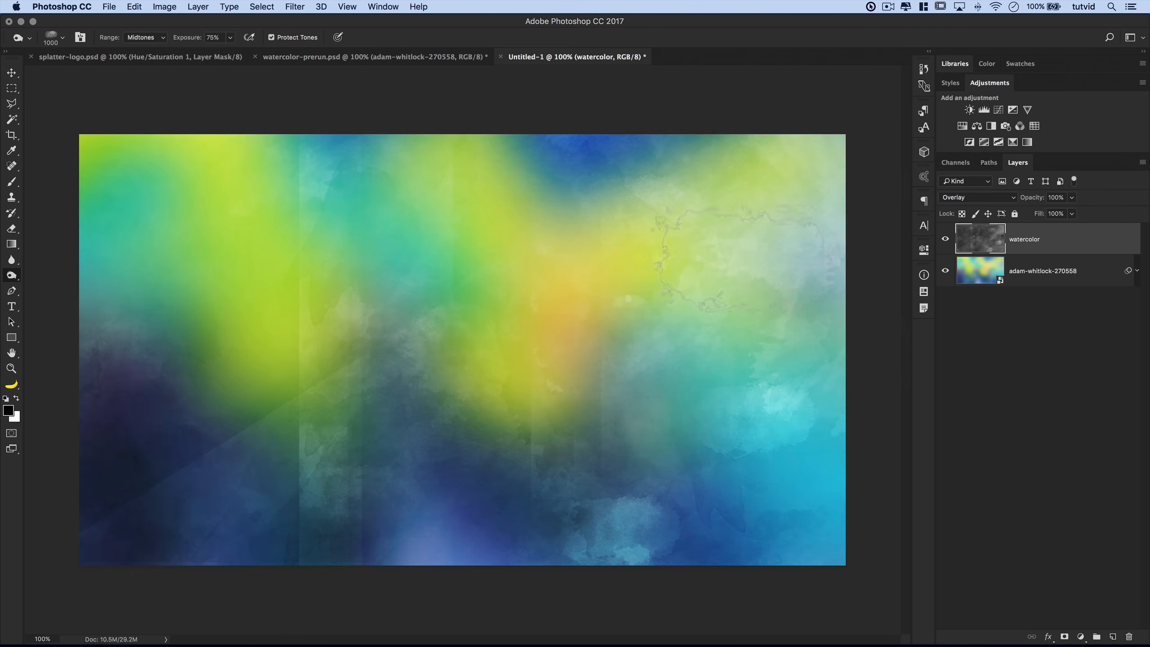
Duplicate the watercolor layer and reduce the copy's opacity to 41%
key(v)
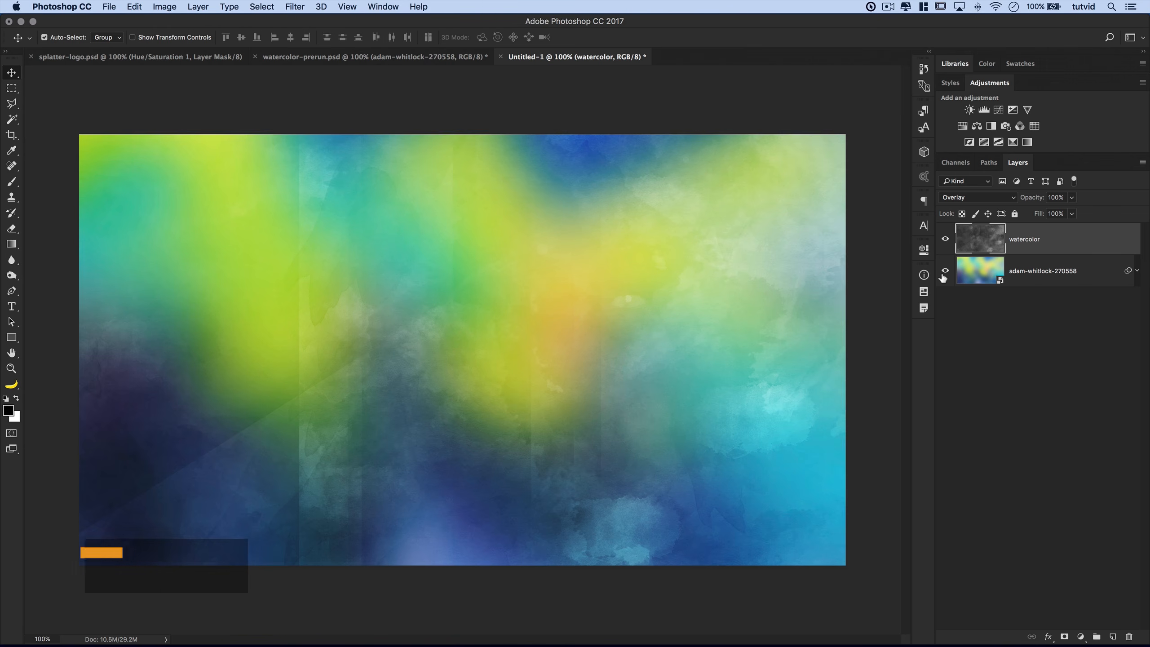
key(super+j)
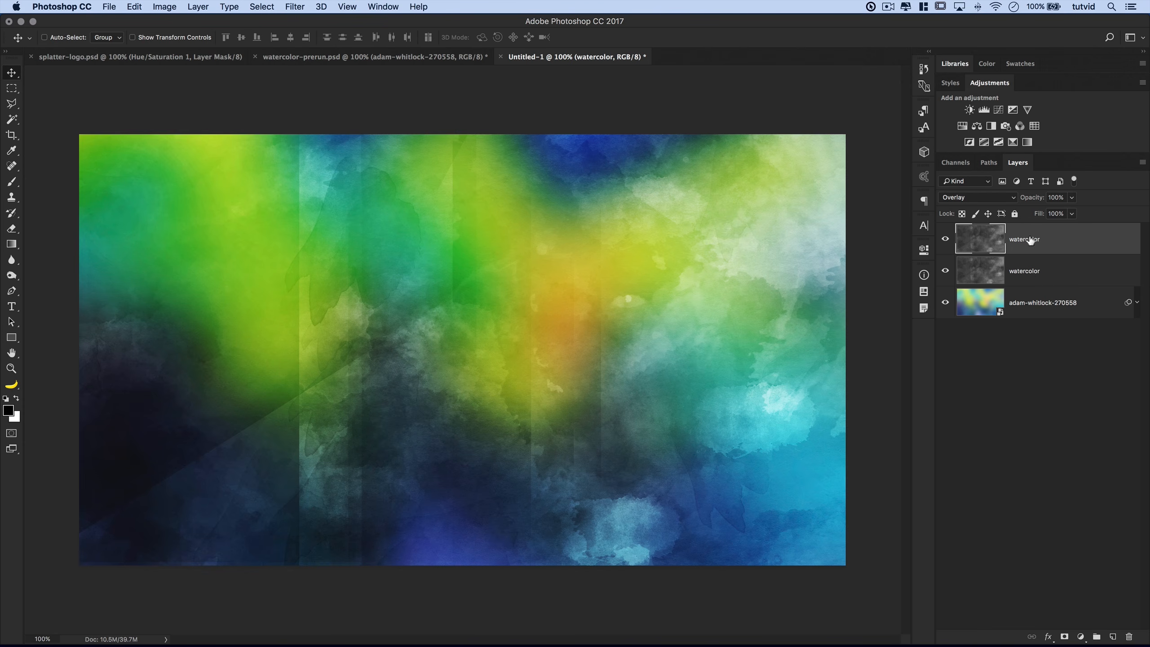
drag(1037, 200, 1002, 202)
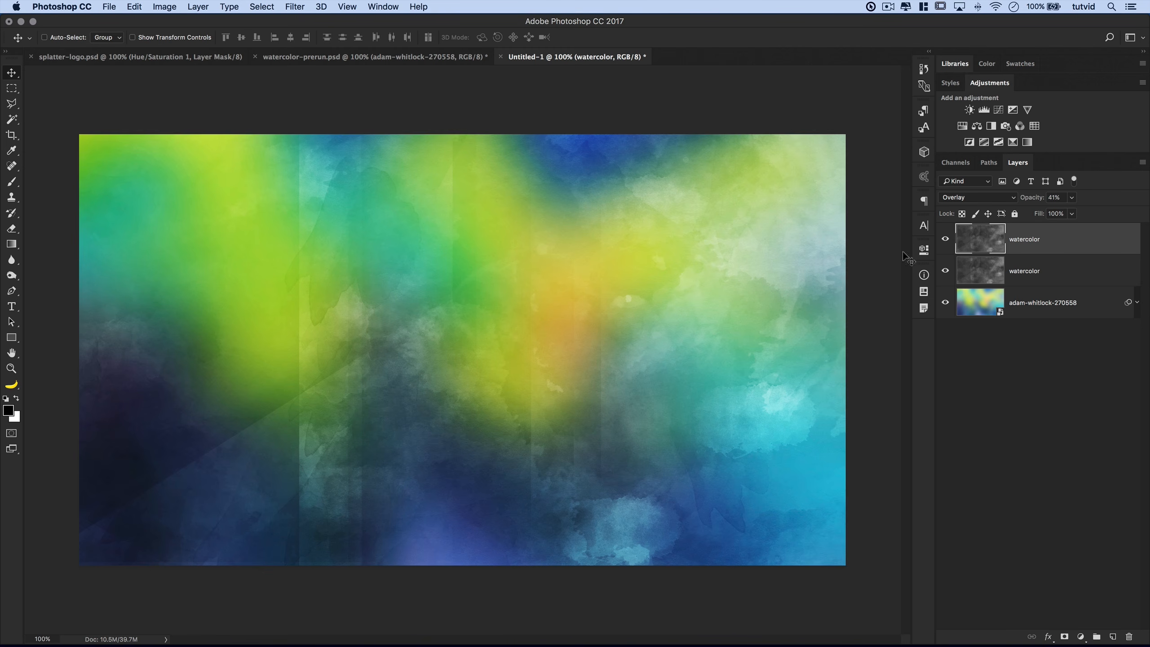
Add a Brightness/Contrast adjustment layer above the watercolor layers with Brightness 48 and Contrast -26
click(967, 110)
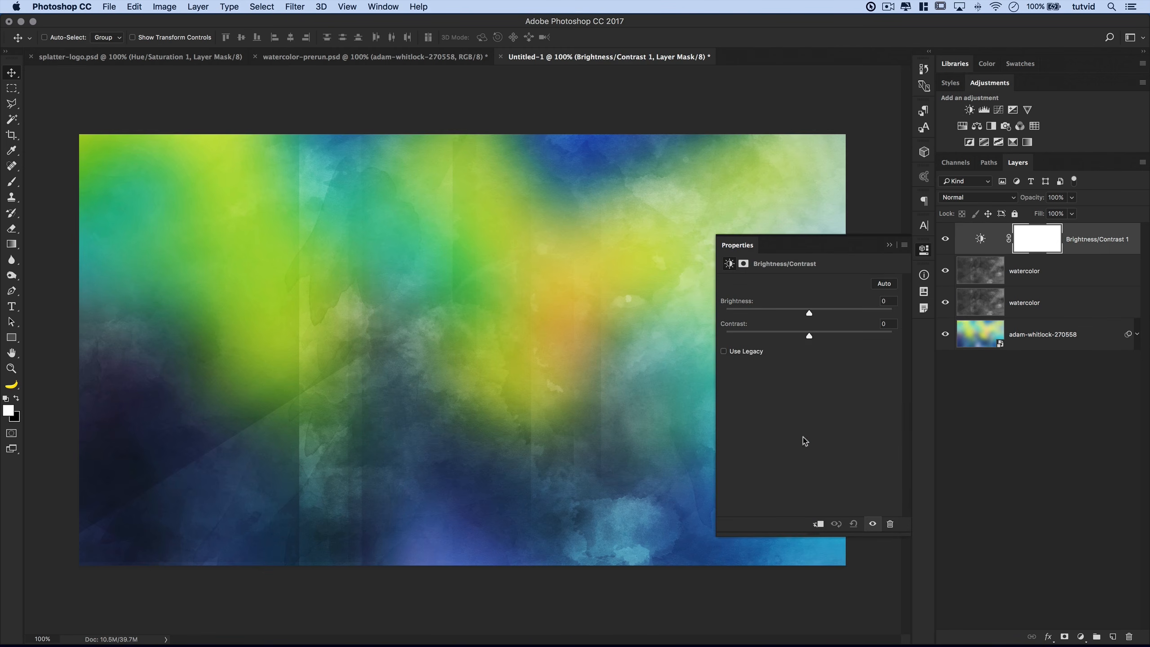
drag(808, 312, 770, 337)
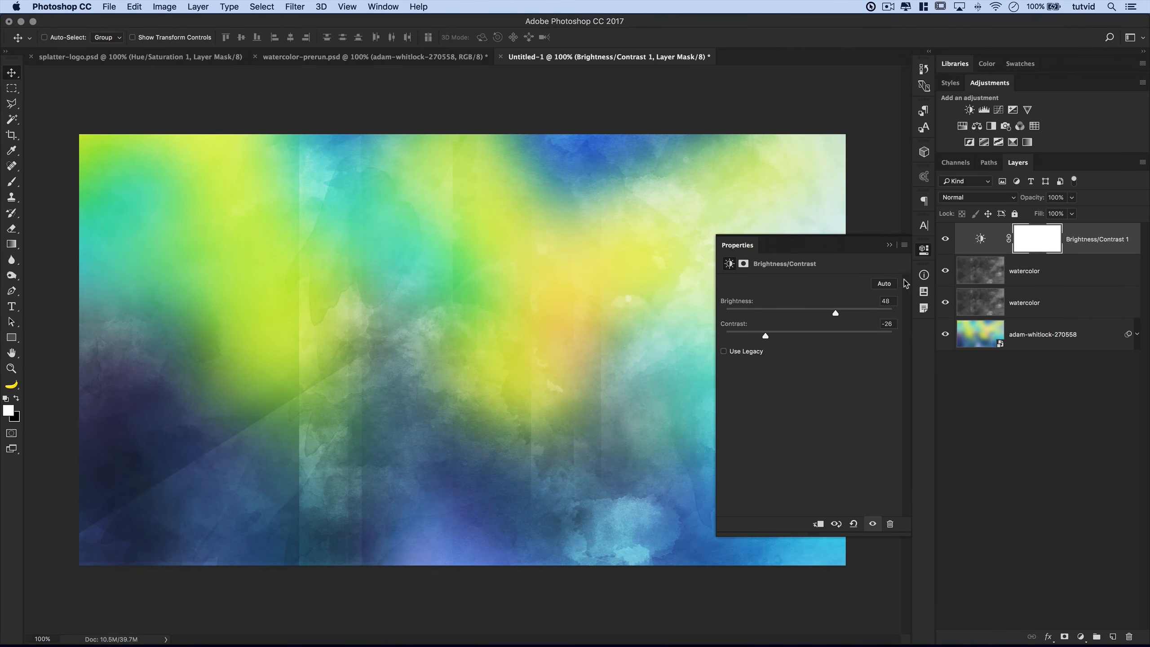
Compare the image with the Brightness/Contrast adjustment layer hidden and shown
click(923, 249)
click(945, 240)
click(945, 240)
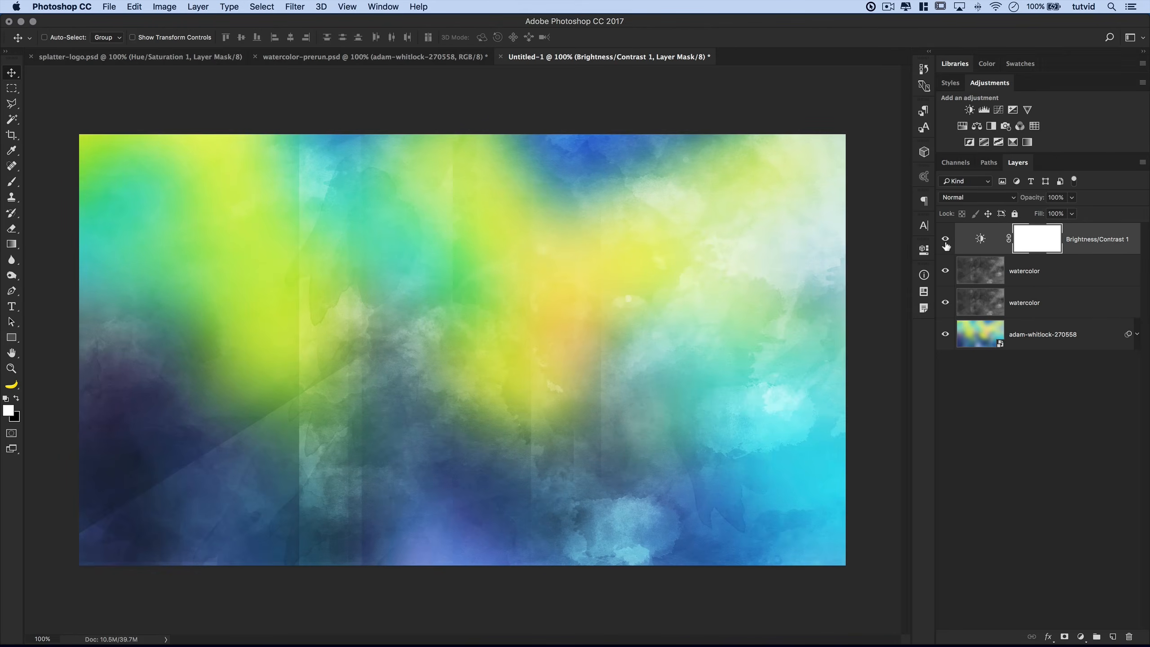
Add a Vibrance adjustment layer above Brightness/Contrast and boost the intensity of the background colors
click(1027, 111)
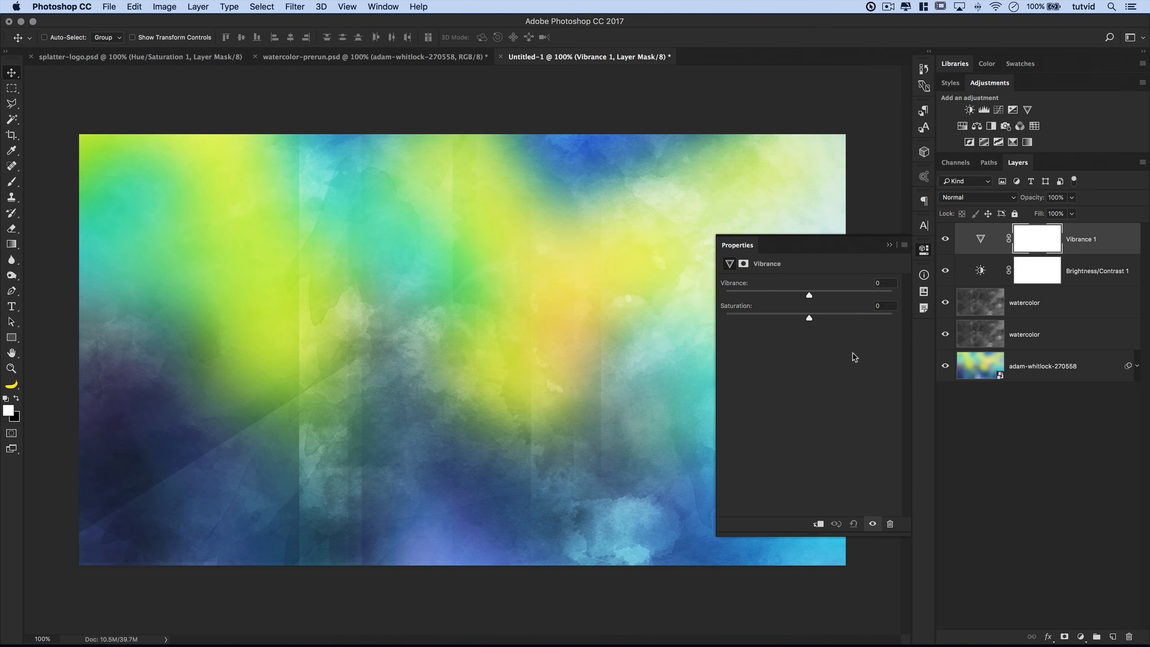
mouse_move(867, 297)
mouse_down()
mouse_move(900, 300)
mouse_move(879, 294)
mouse_up()
click(919, 253)
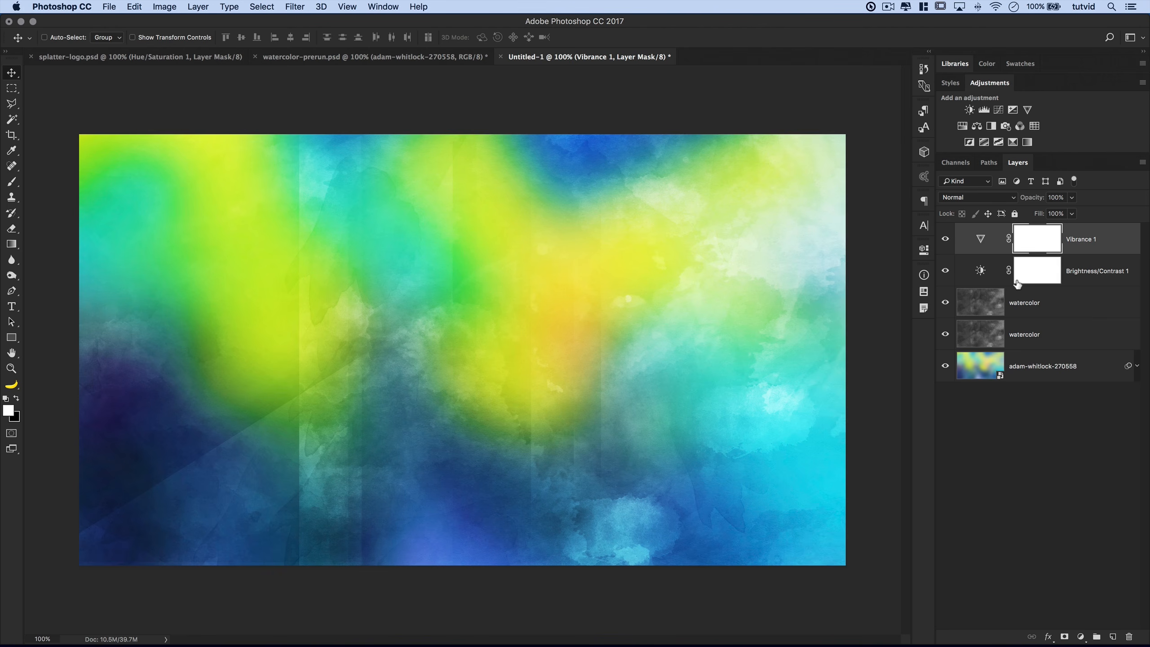
Add a Color Balance adjustment layer and shift the Shadows toward cyan, with Magenta/Green at +1 and Yellow/Blue at +13
click(977, 126)
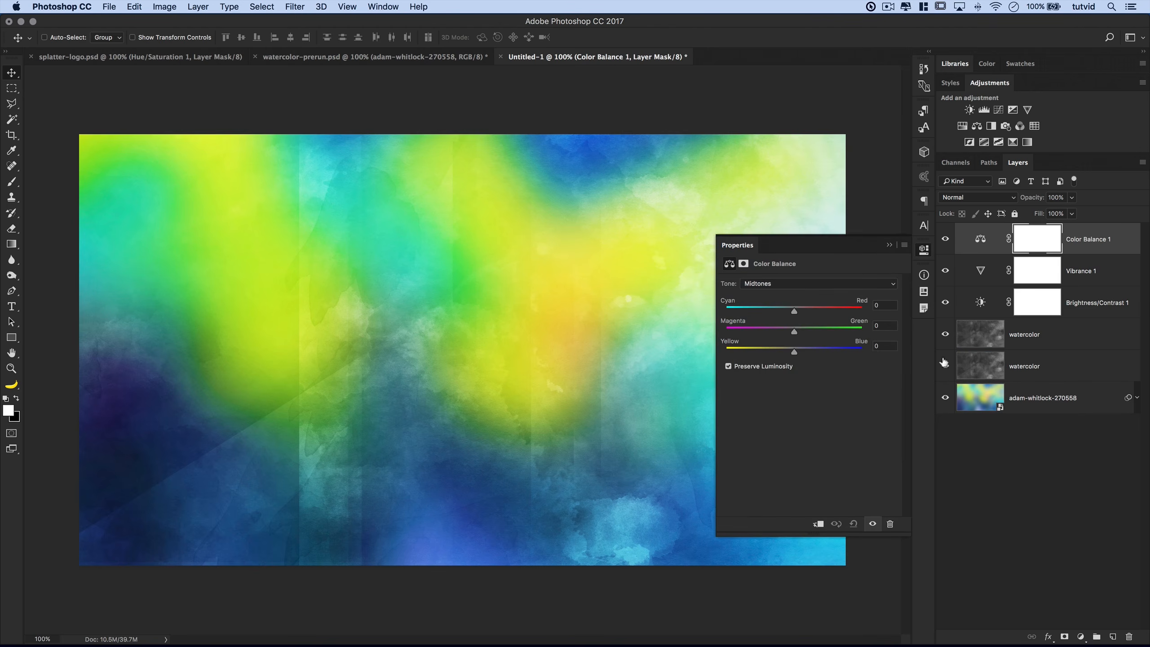
click(788, 282)
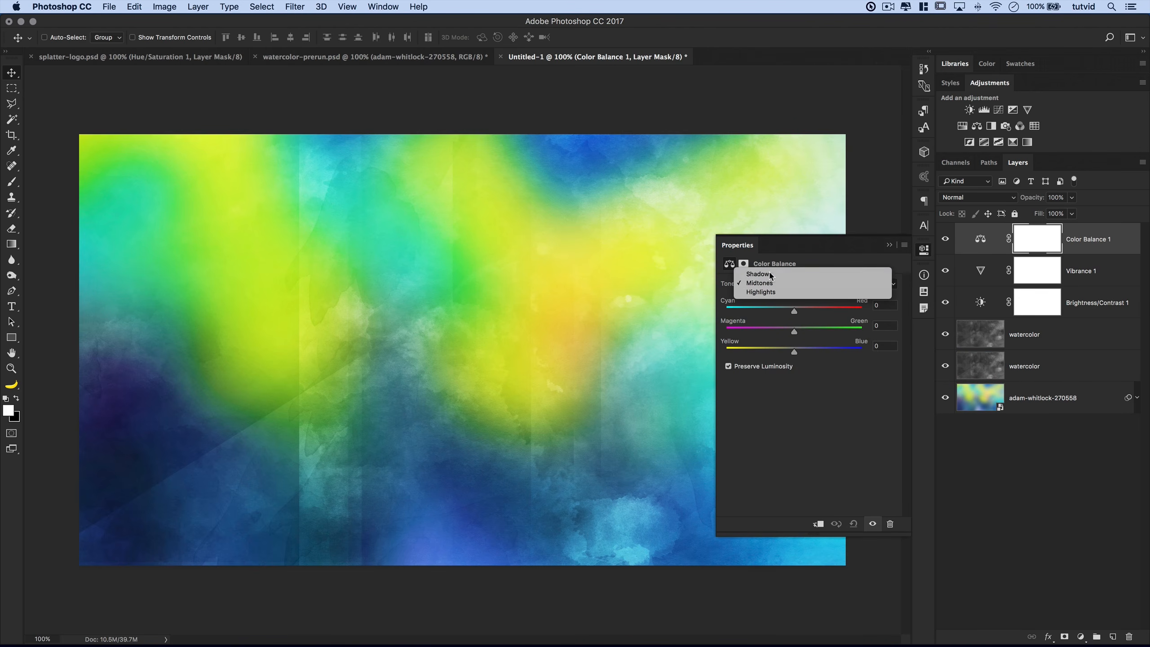
click(772, 274)
drag(794, 351, 775, 316)
Adjust the Color Balance Midtones, changing the Yellow/Blue balance and shifting the Cyan/Red balance toward cyan
click(798, 283)
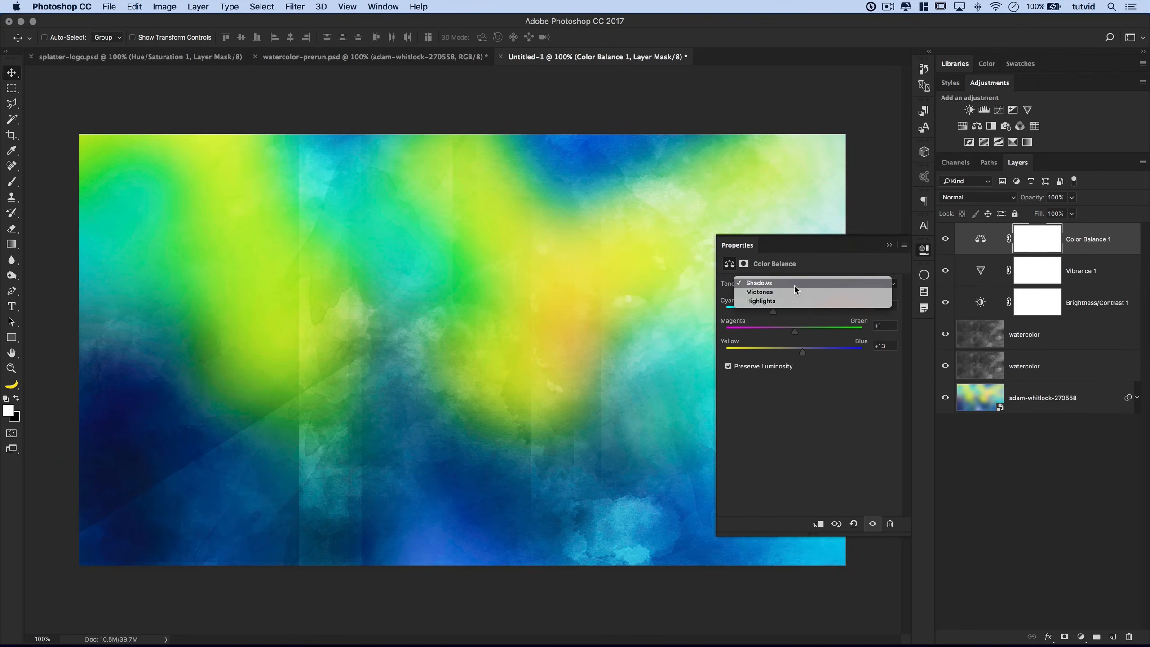
click(769, 293)
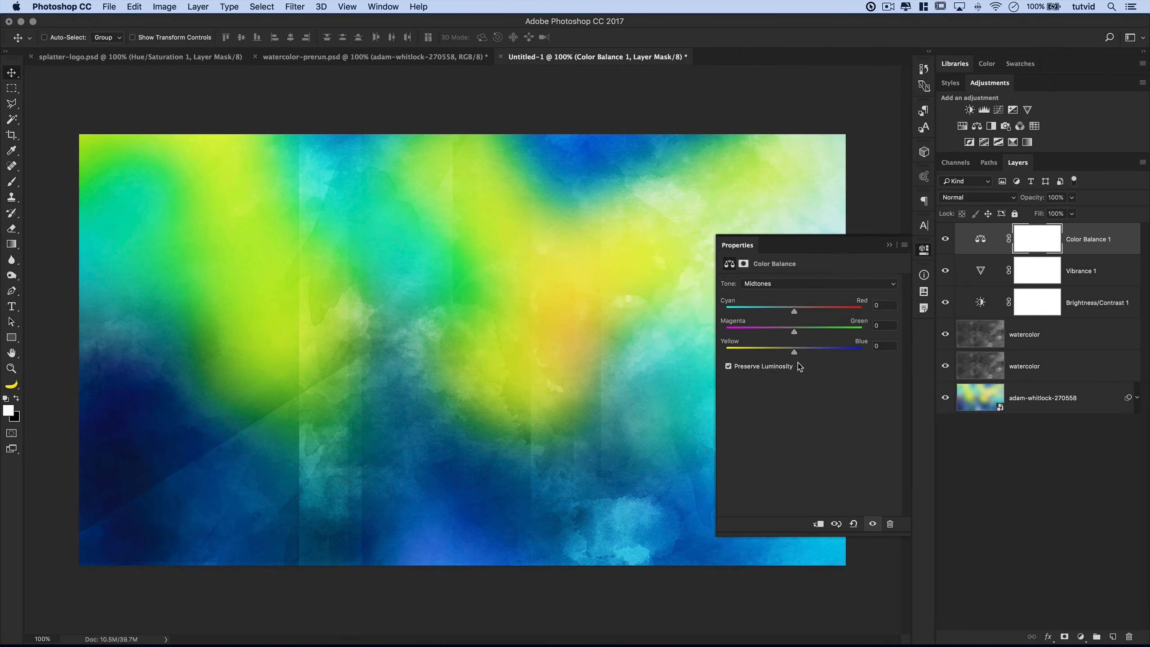
drag(795, 355, 780, 311)
Set the Color Balance Highlights to Cyan/Red +17, Magenta/Green +6 and Yellow/Blue 0
click(785, 284)
click(775, 293)
drag(797, 331, 805, 355)
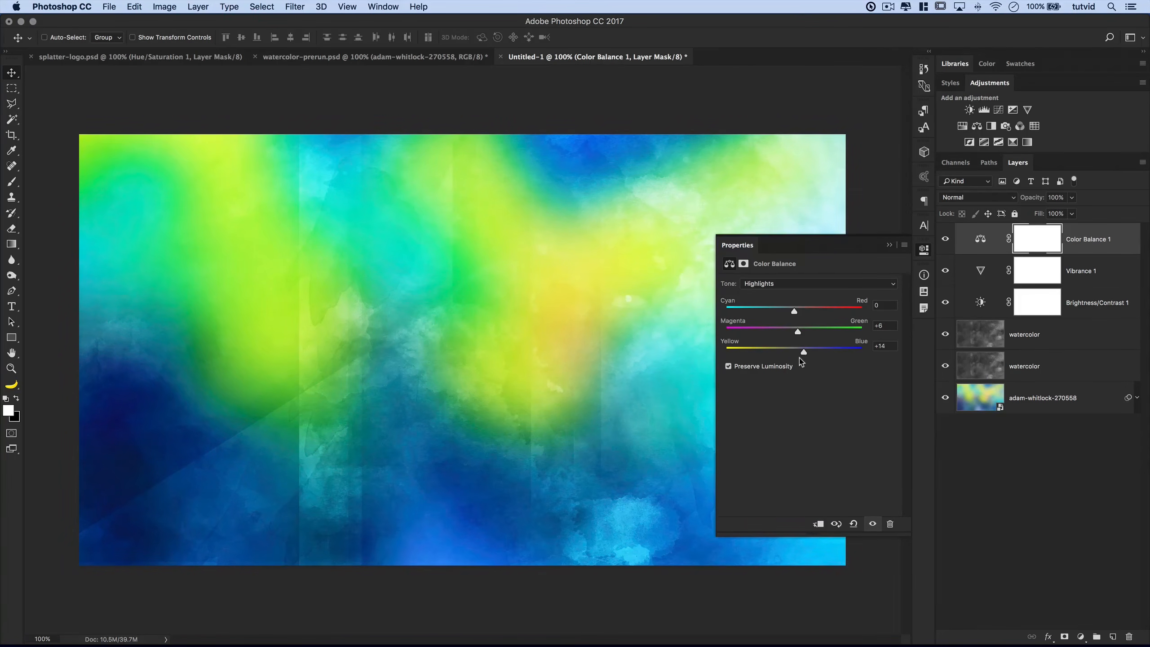
mouse_move(801, 313)
mouse_down()
mouse_move(771, 313)
mouse_move(806, 317)
mouse_up()
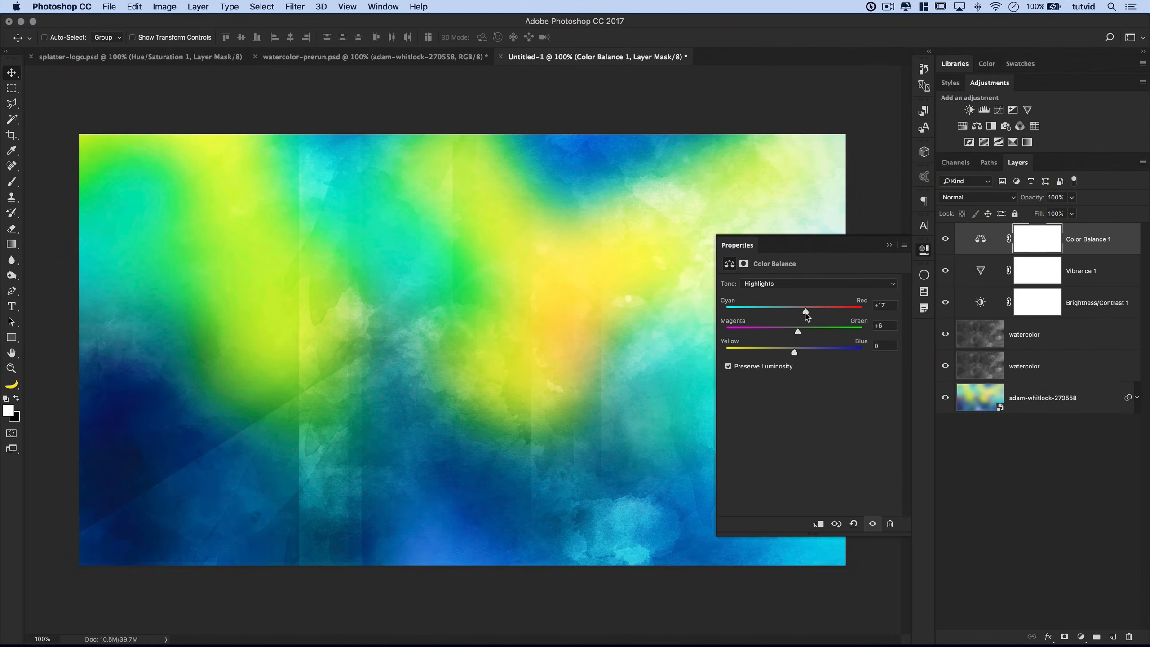
click(923, 250)
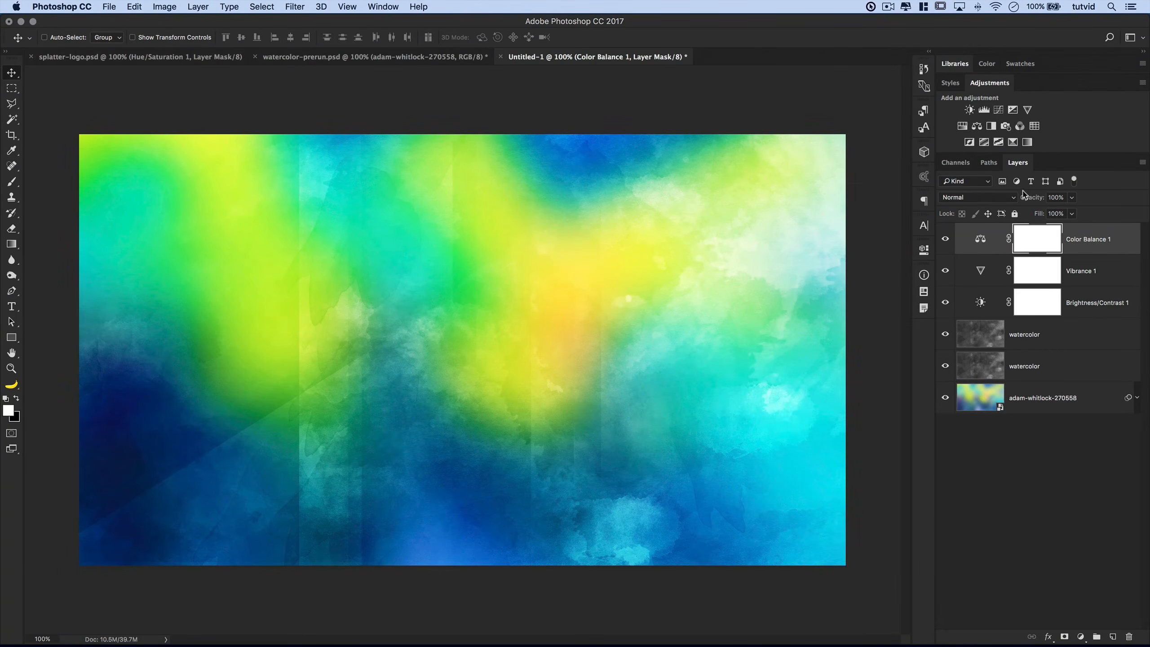
Add a Selective Color adjustment layer and set Black to -13% for the Blacks
click(1013, 142)
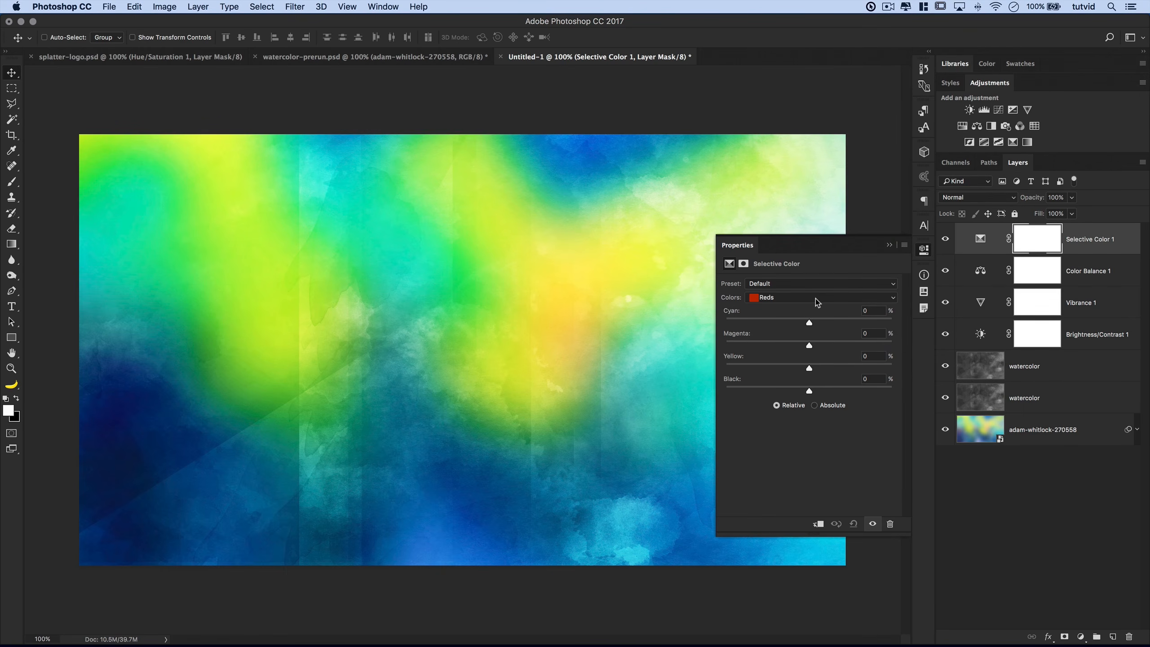
click(816, 299)
click(809, 369)
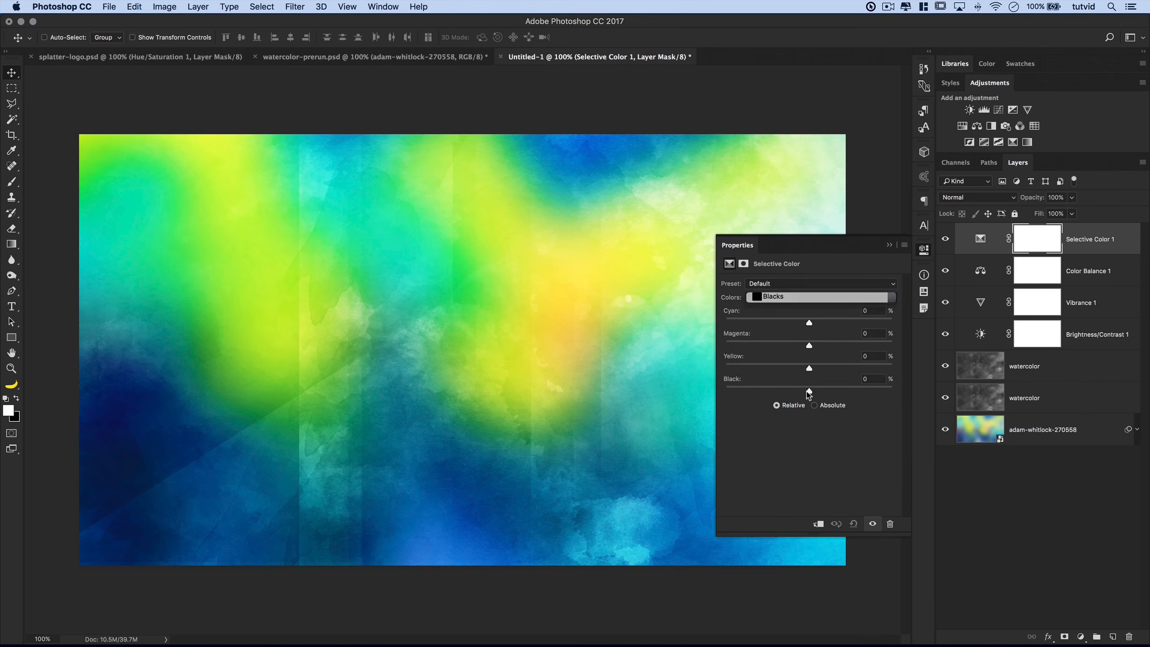
drag(807, 390, 798, 394)
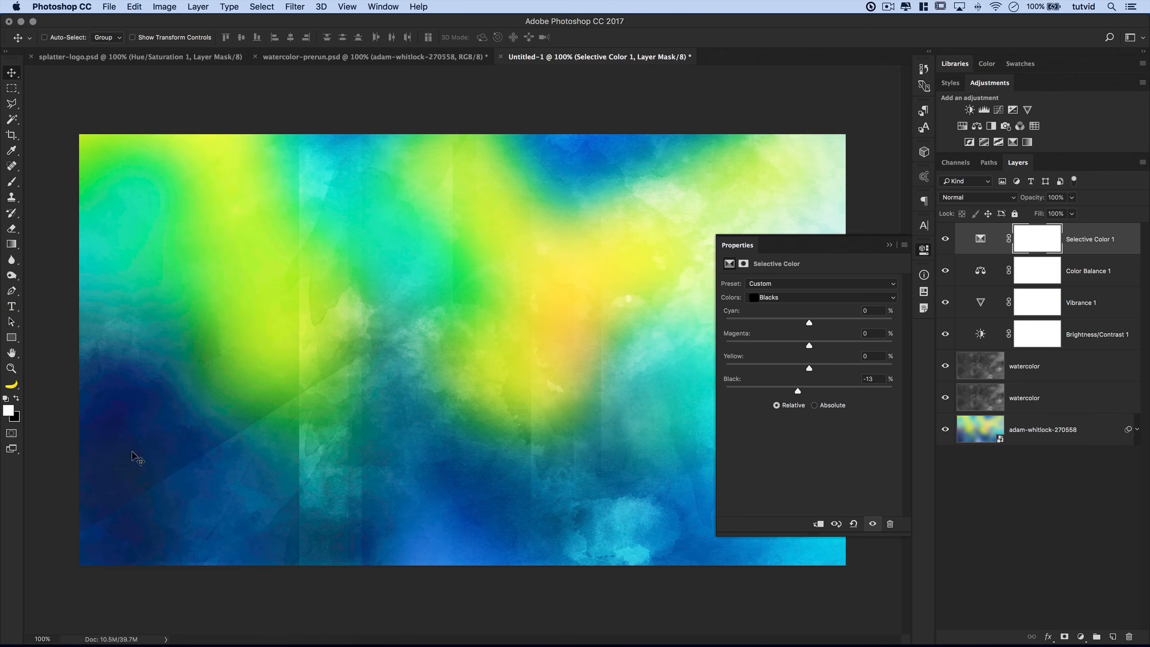
click(924, 250)
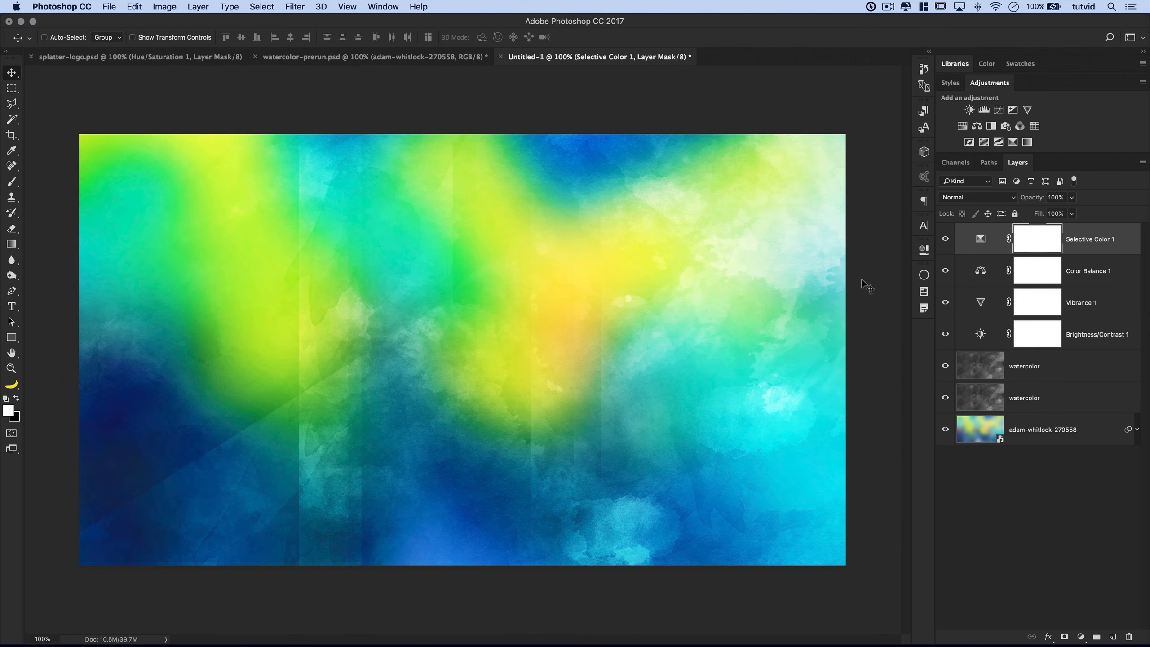
Edit the Selective Color adjustment to set Black to +41% for the Whites
double_click(980, 240)
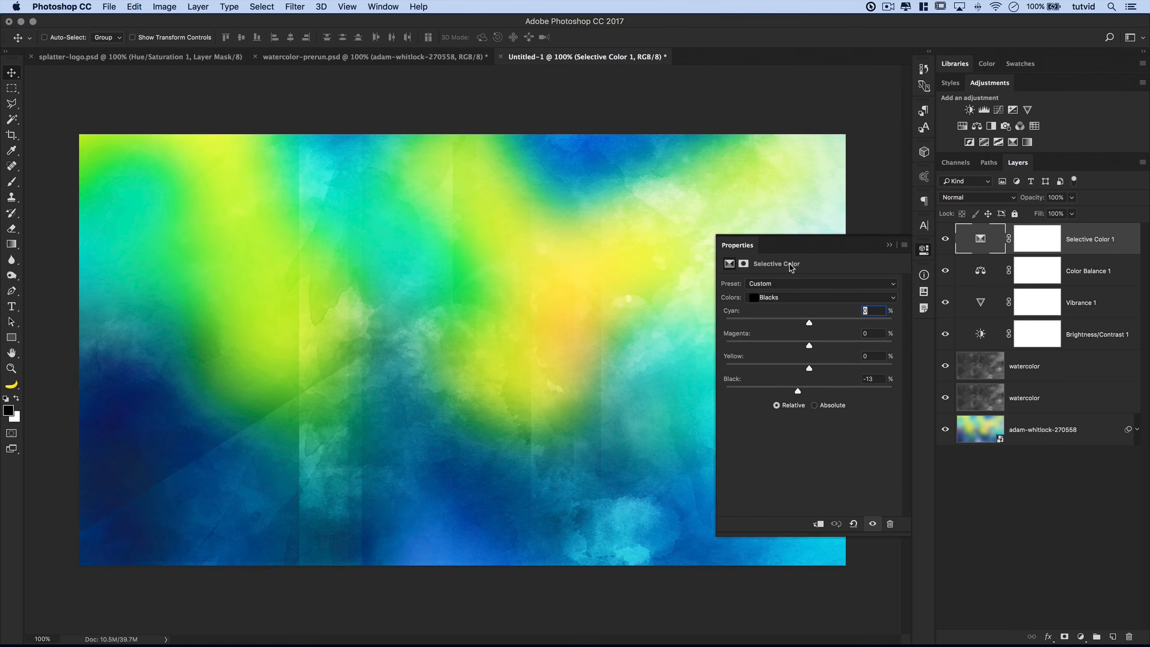
click(788, 299)
click(790, 279)
drag(808, 388, 842, 388)
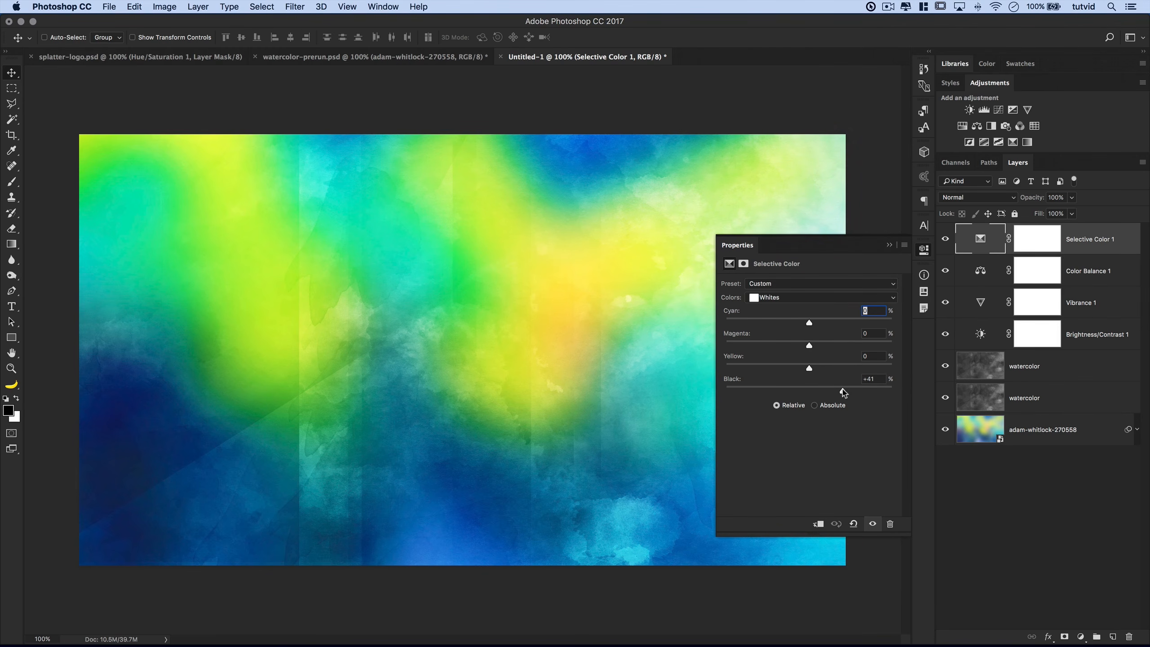
click(923, 249)
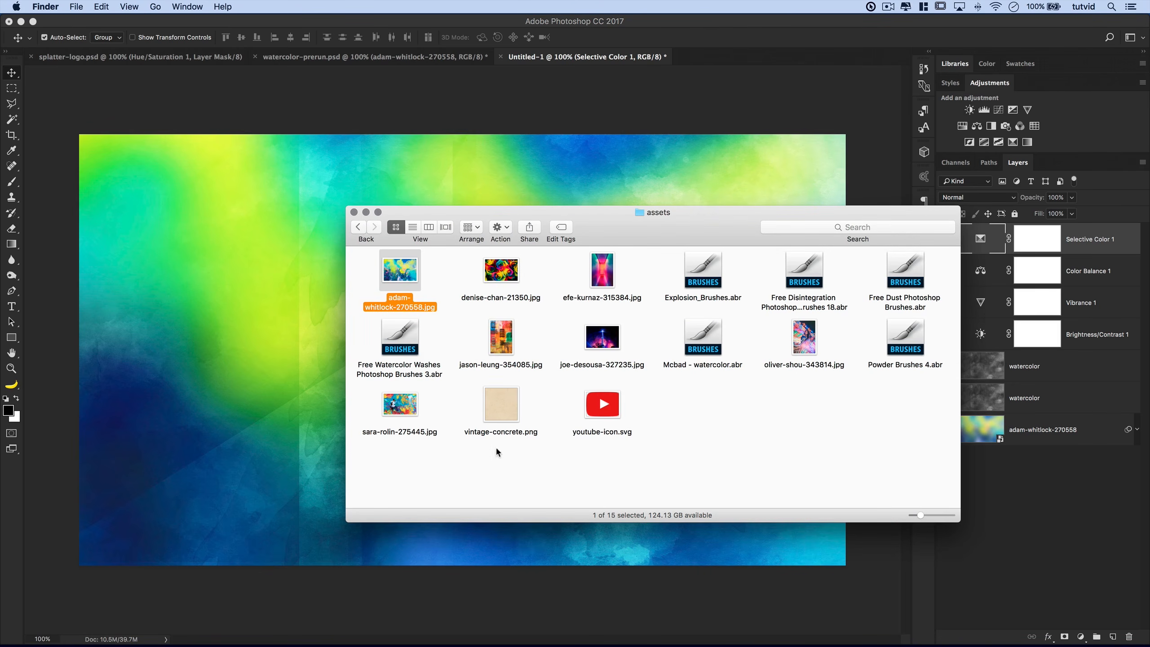
Open vintage-concrete.png from the assets folder in Adobe Photoshop CC 2017
click(506, 399)
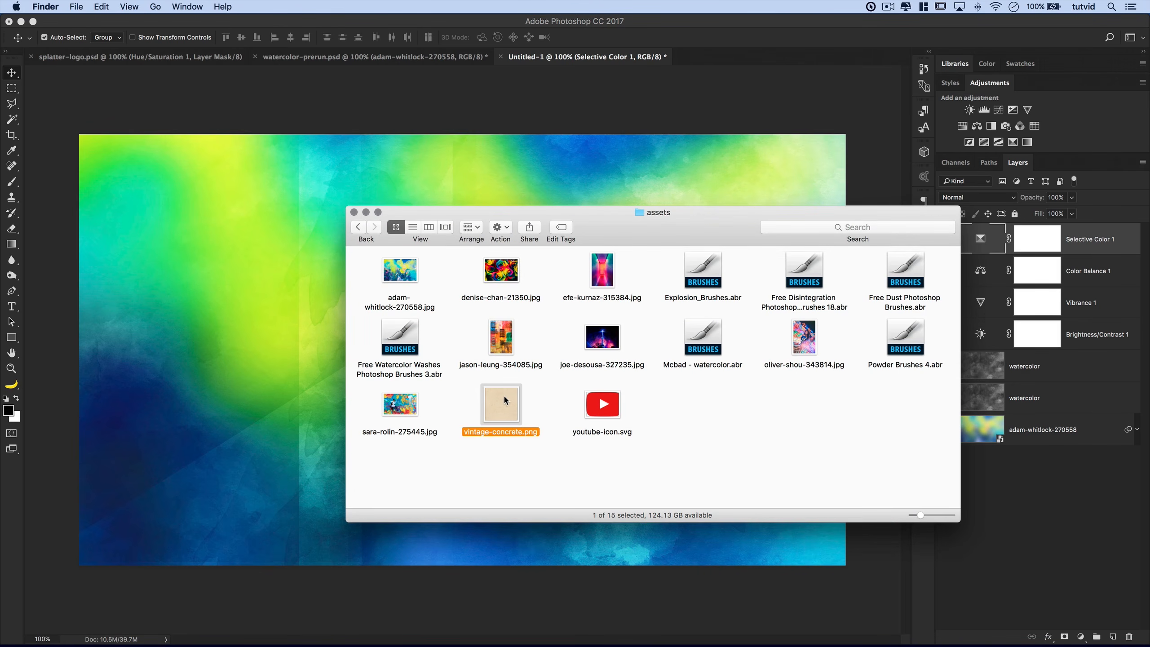
right_click(510, 410)
mouse_move(567, 392)
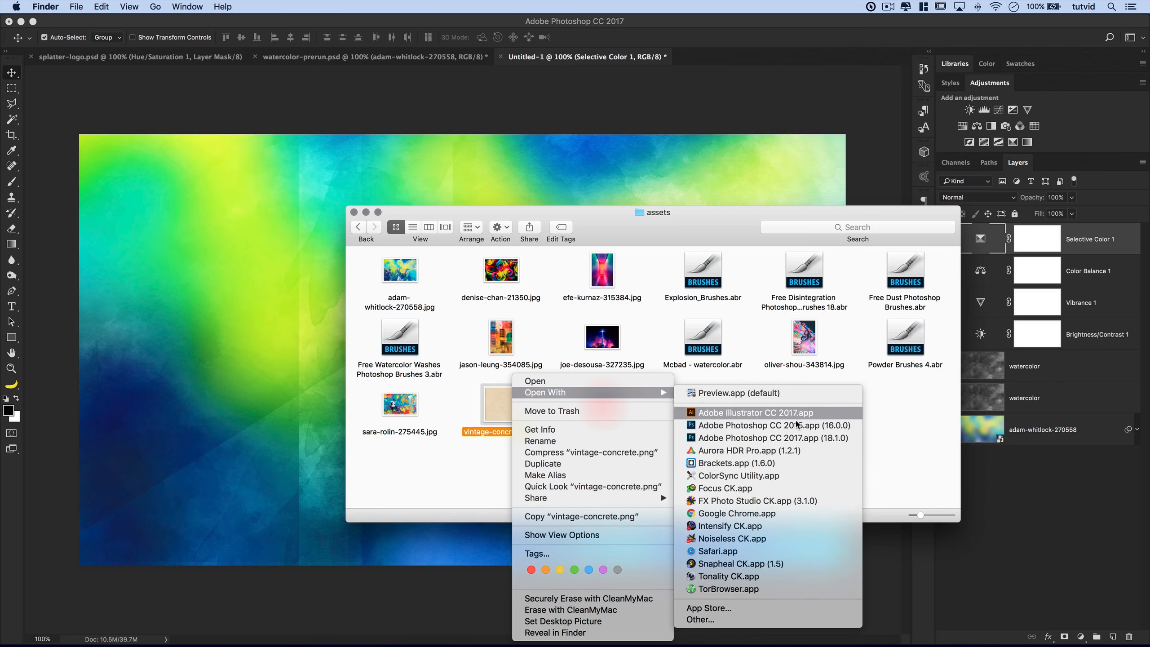
click(793, 437)
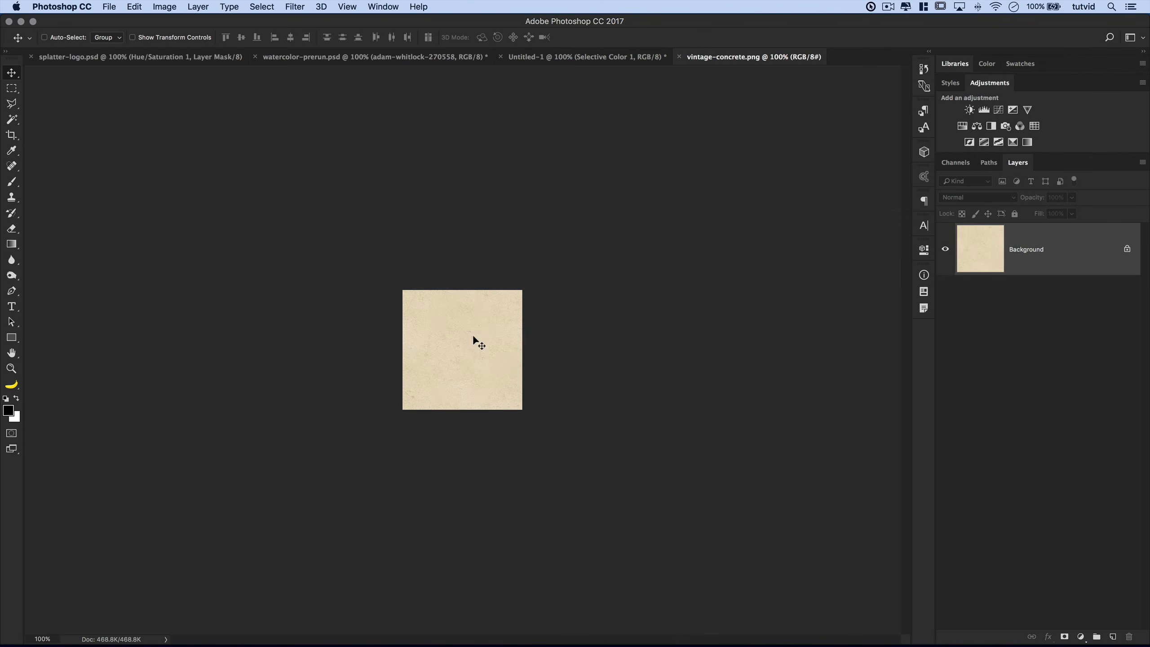
Desaturate the vintage concrete texture to remove its beige color
click(178, 5)
mouse_move(181, 40)
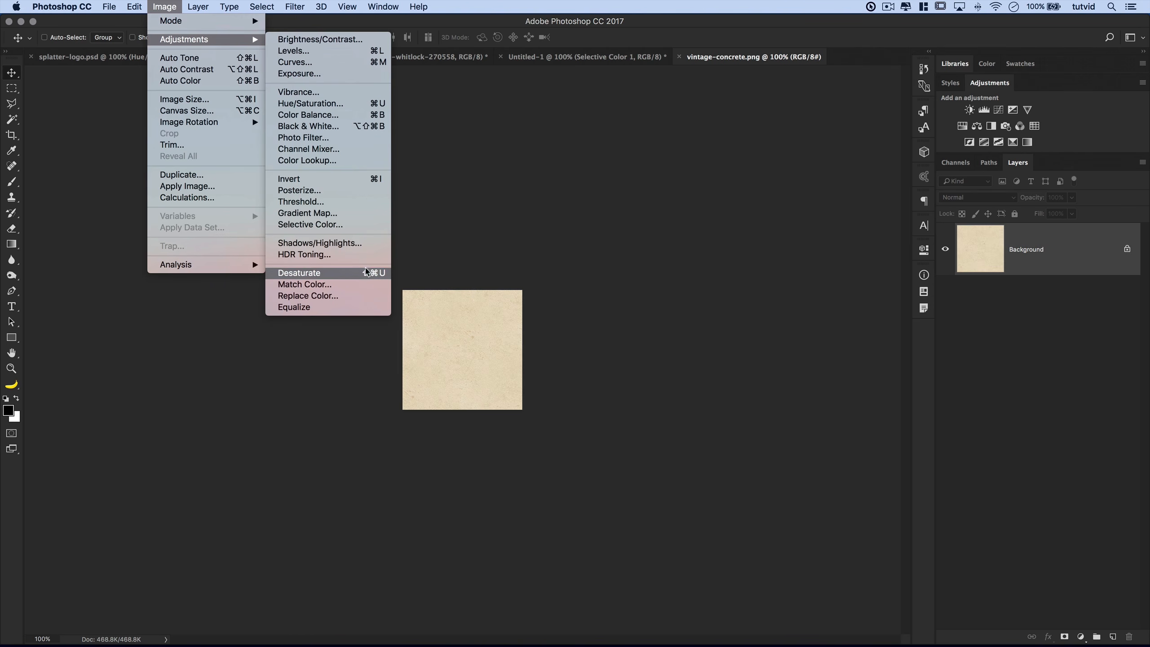
click(352, 274)
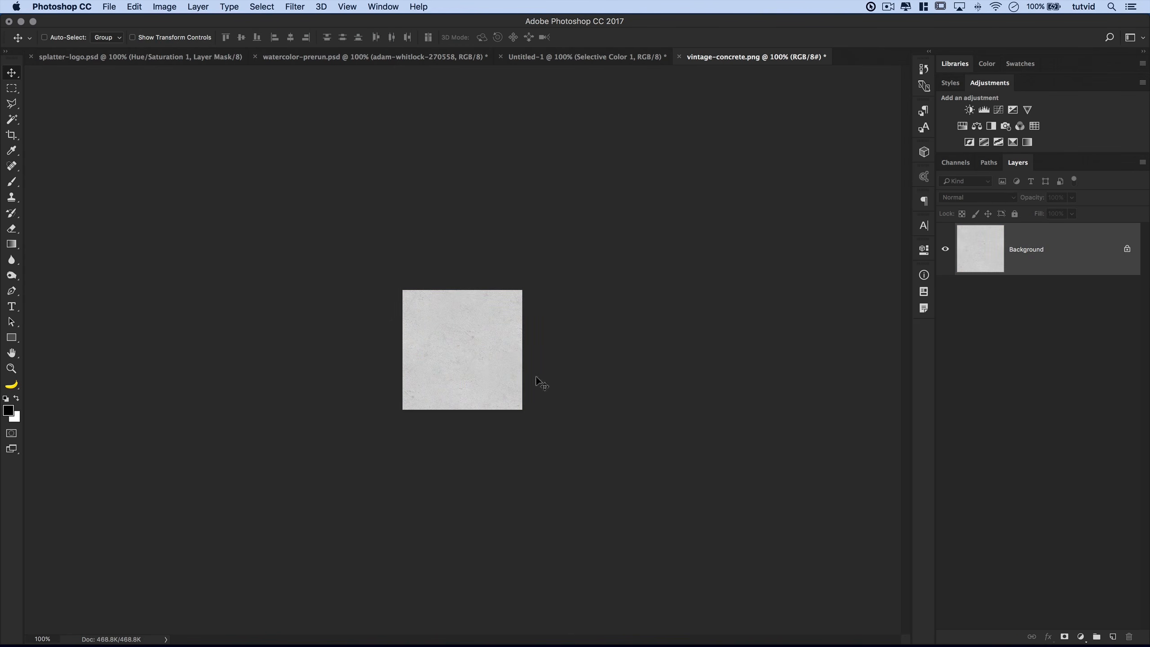
Start a Levels adjustment on the concrete texture and darken it by setting the midtone input to 0.27
click(178, 5)
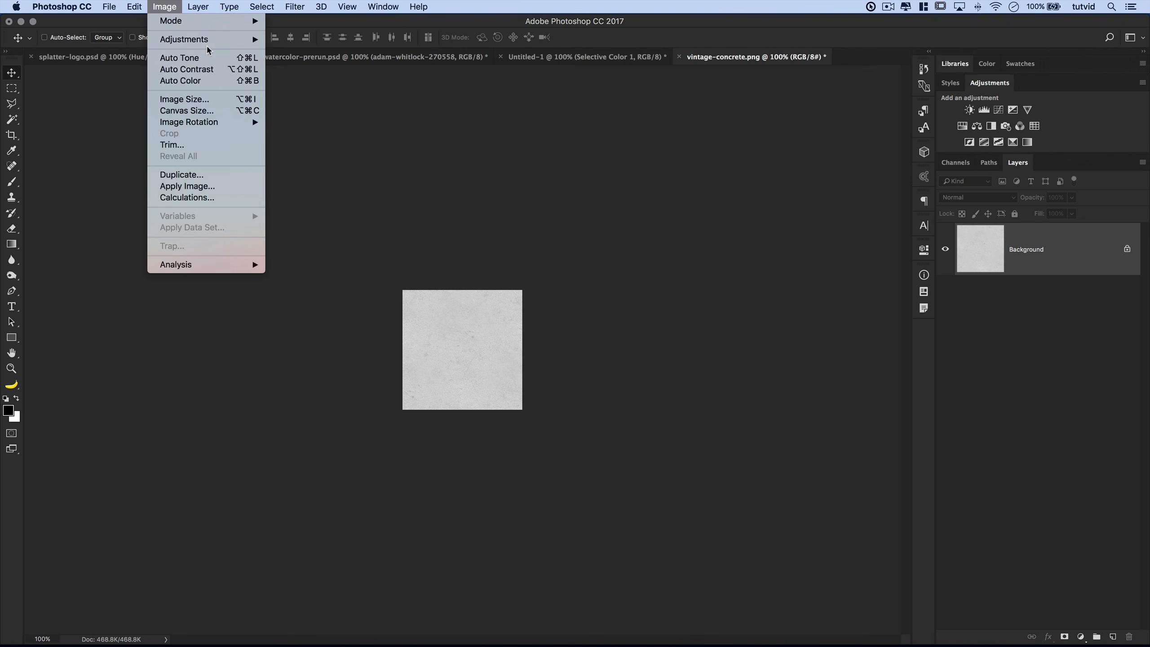
mouse_move(207, 41)
click(335, 50)
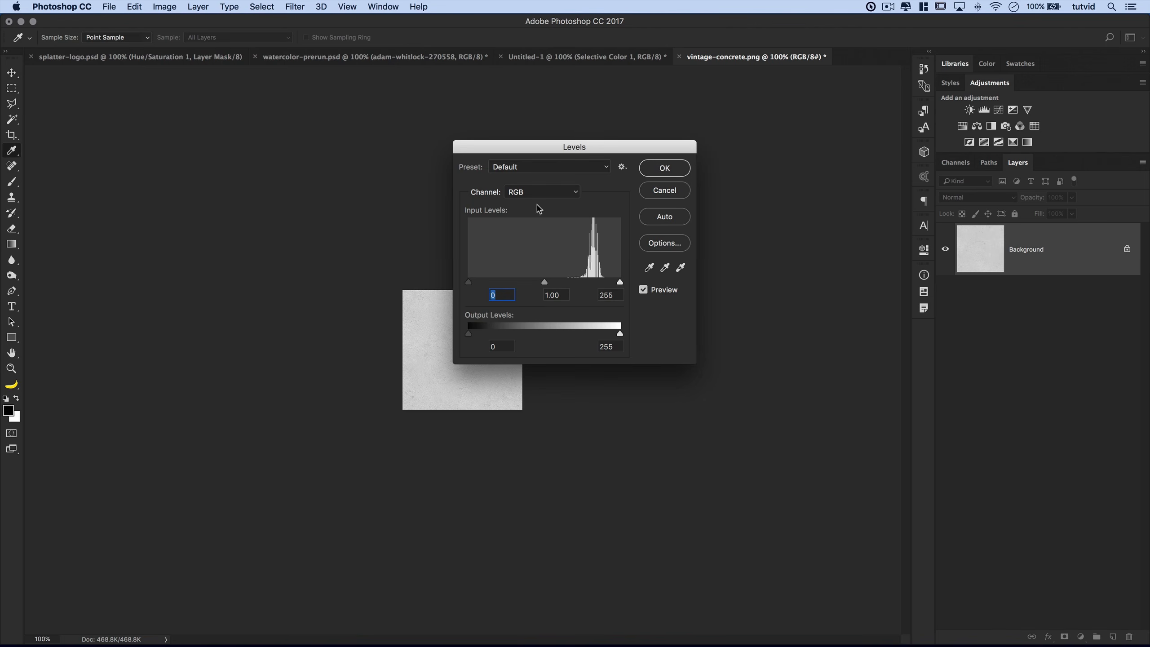
drag(561, 146, 665, 205)
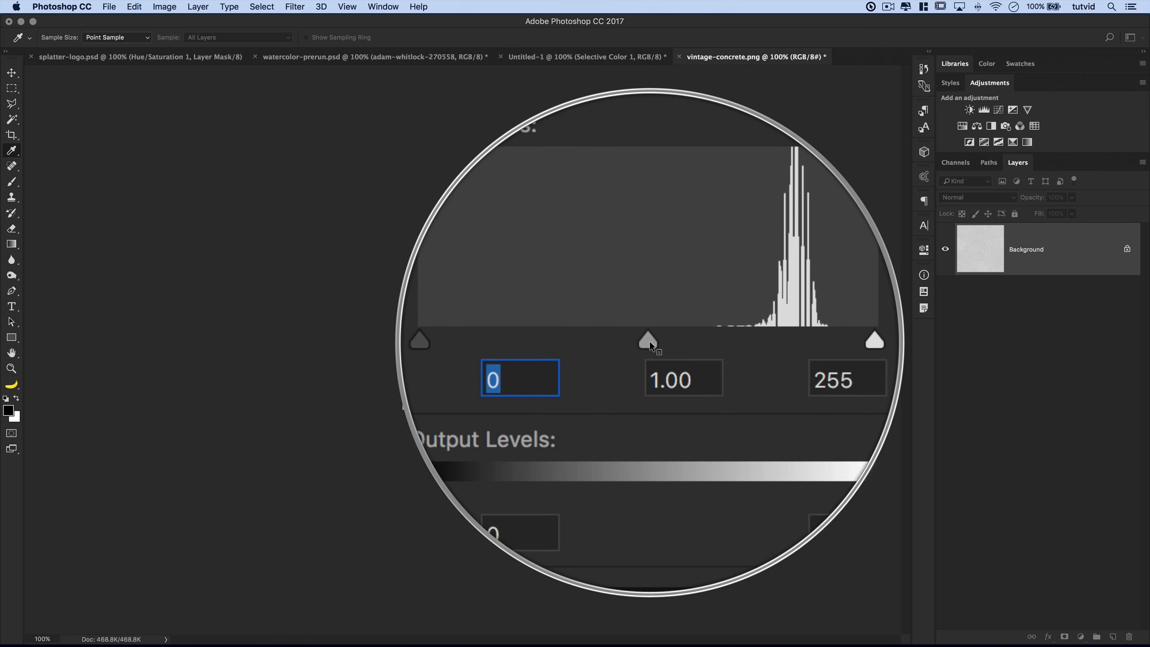
drag(649, 342, 697, 343)
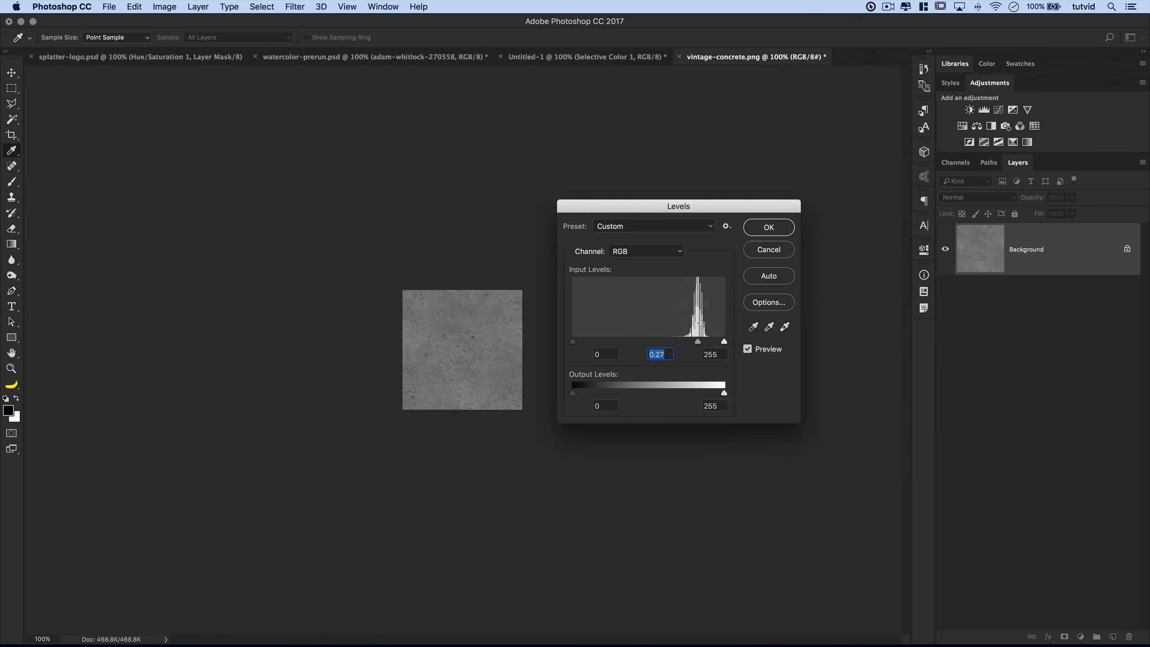
Bring the Levels black and white input points inward, fine-tune the midtone for stronger texture contrast, and apply the adjustment
drag(583, 343, 608, 344)
drag(705, 344, 698, 344)
click(699, 343)
drag(725, 343, 699, 344)
click(698, 344)
click(764, 228)
Define the gray concrete texture as a pattern named "vint-con" and close vintage-concrete.png without saving it
click(165, 7)
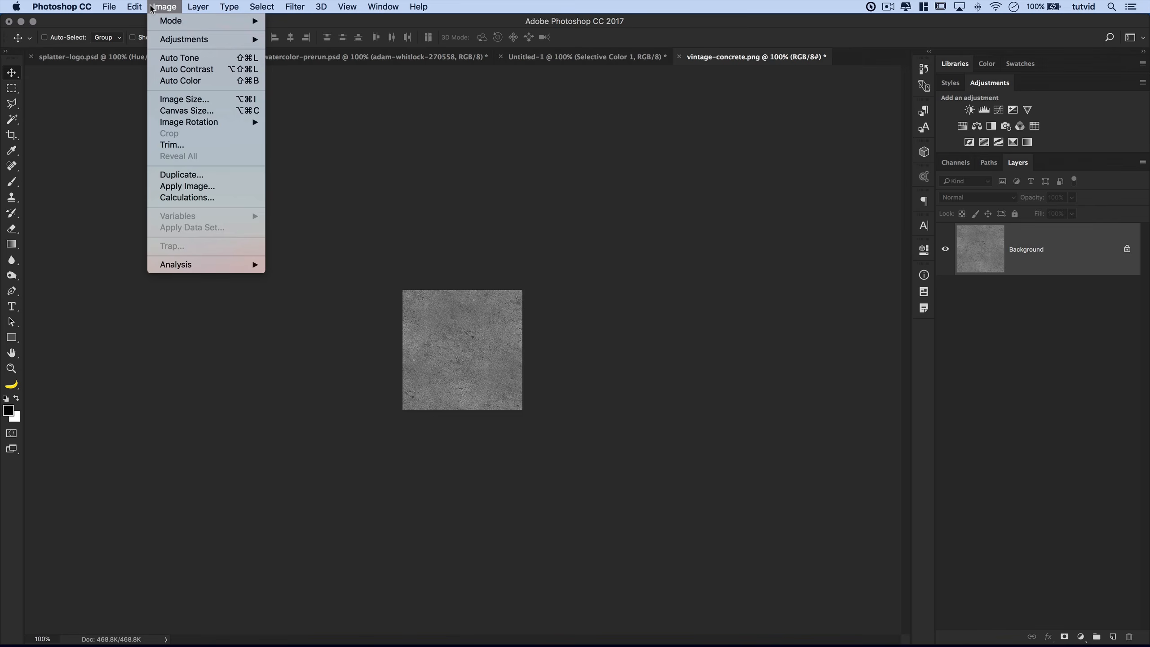
mouse_move(136, 8)
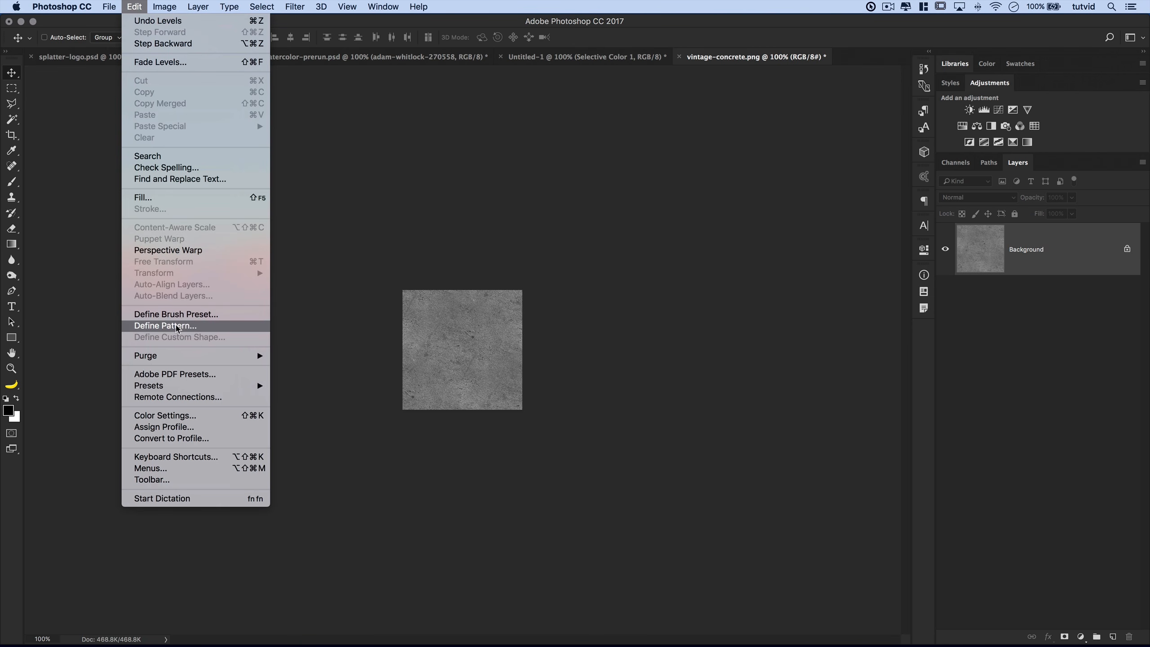
click(186, 326)
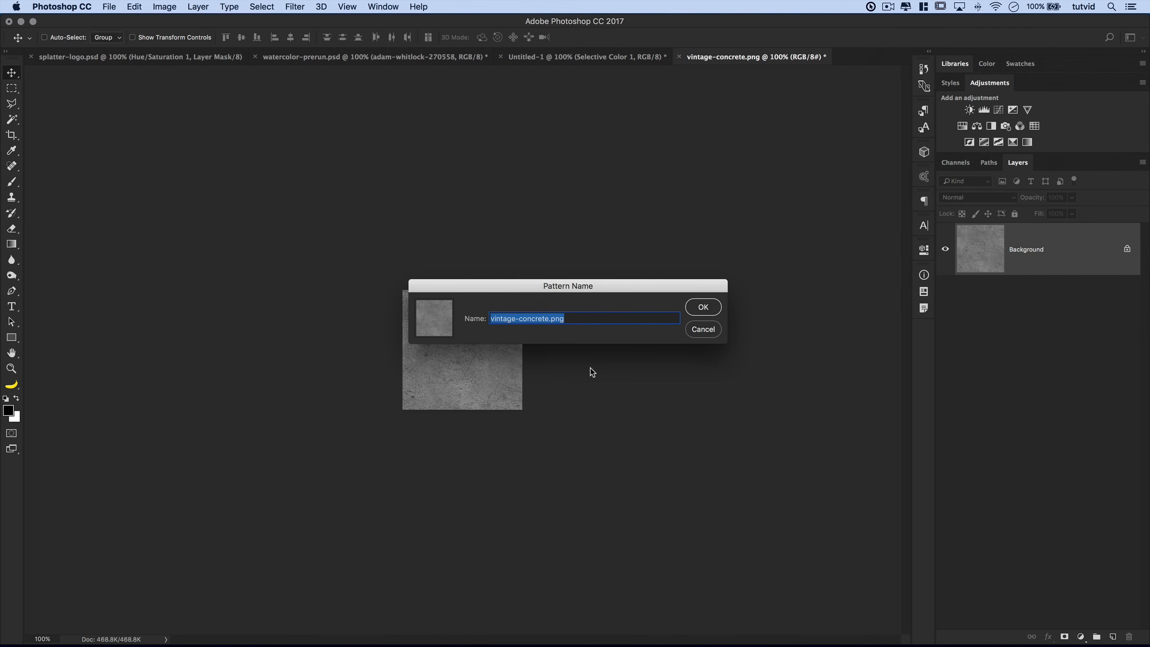
text(v)
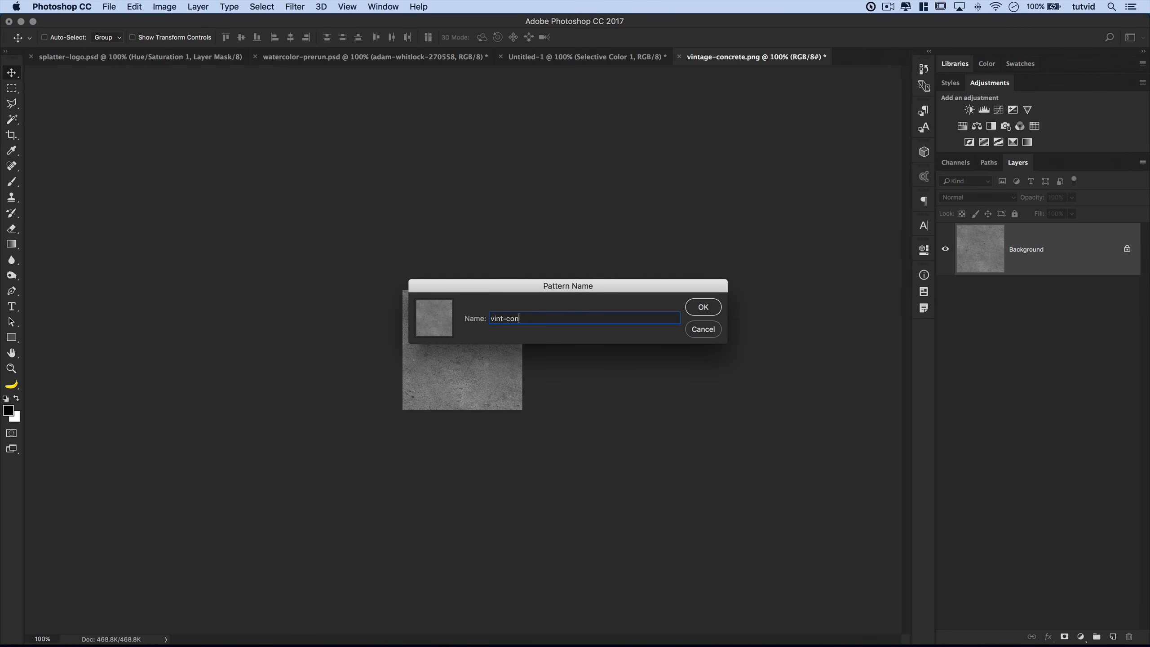
click(714, 310)
click(679, 57)
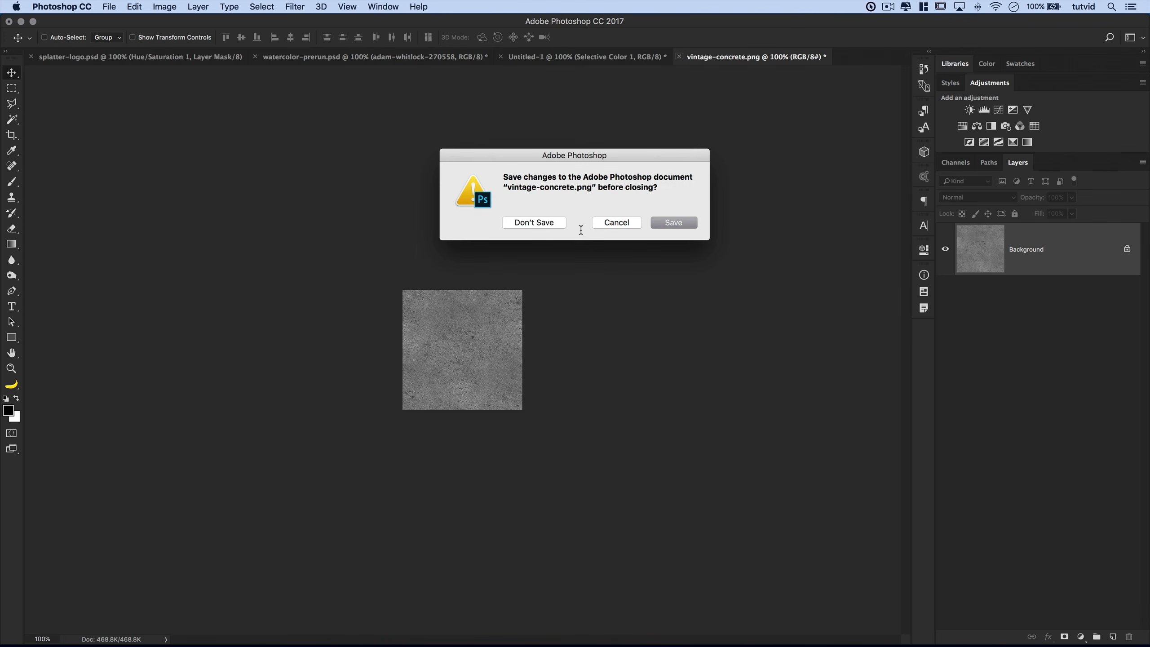
click(534, 222)
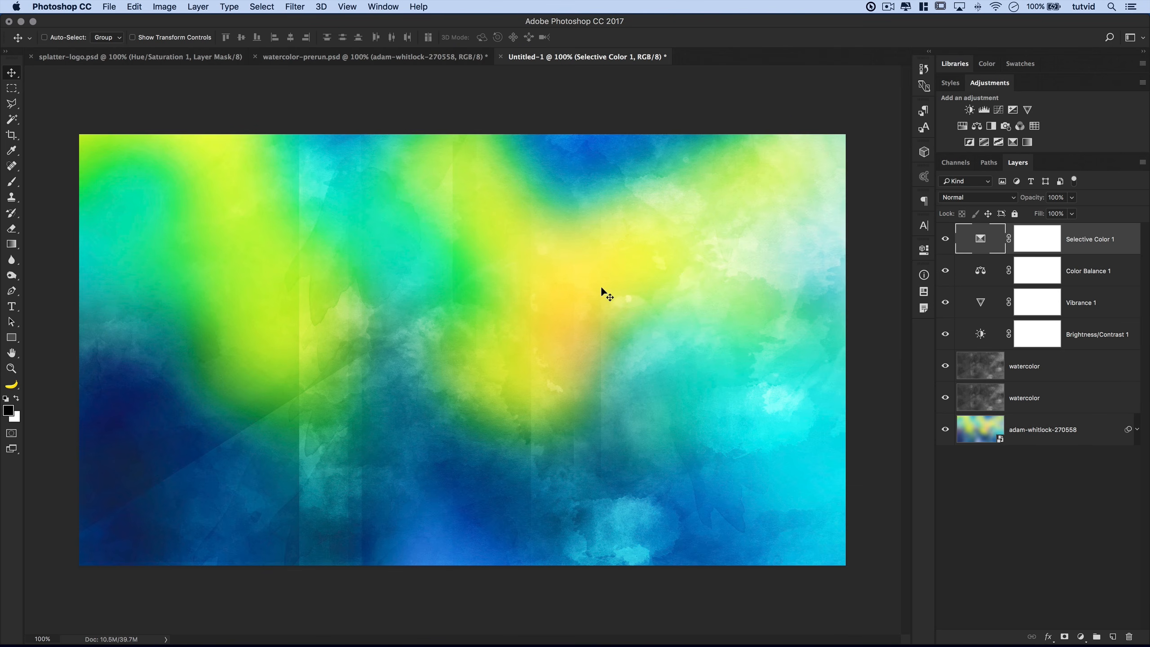
Add a pattern fill layer above Selective Color 1 with the concrete pattern at 165% scale, and reposition the pattern on the canvas
click(199, 6)
mouse_move(257, 157)
click(349, 179)
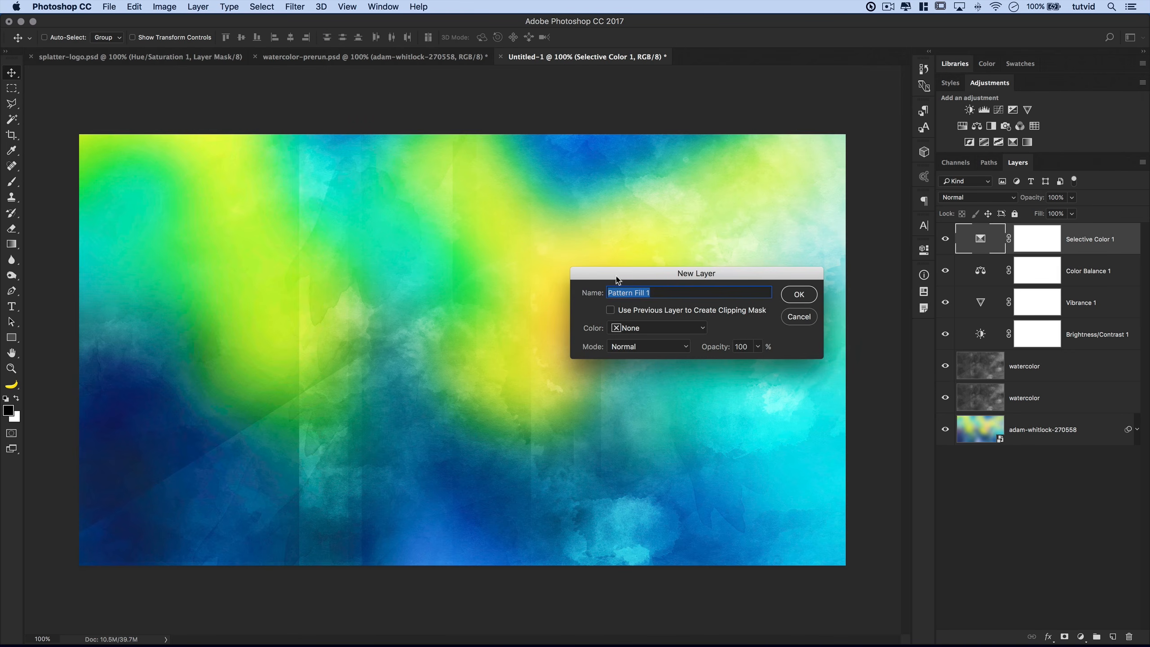
click(799, 294)
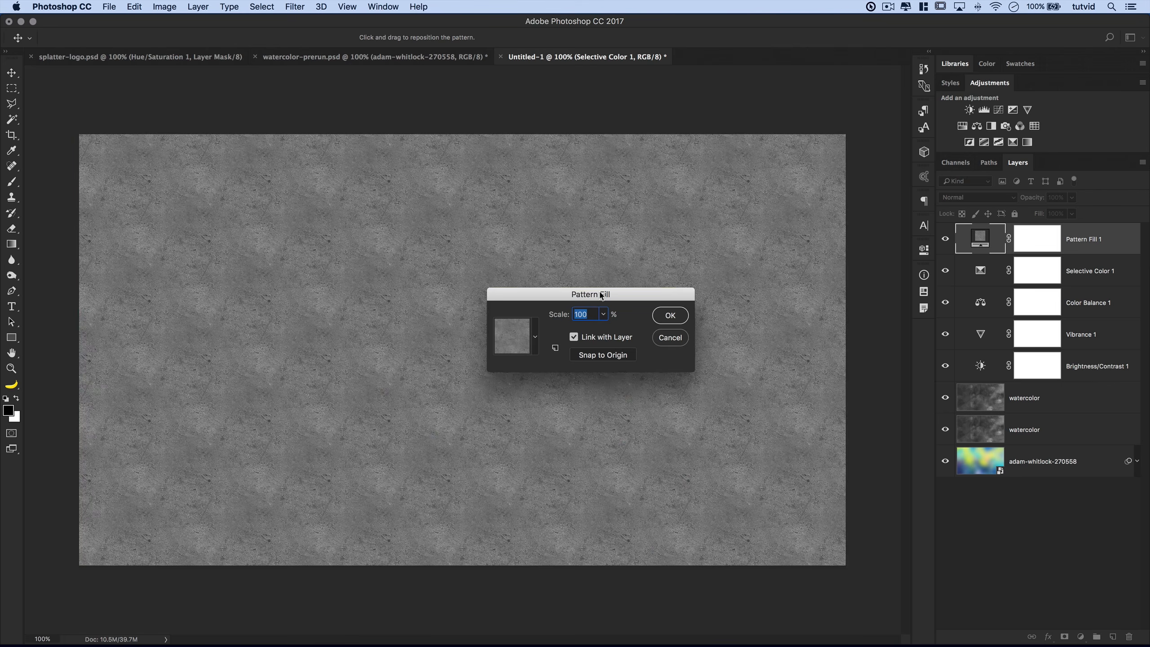
click(535, 337)
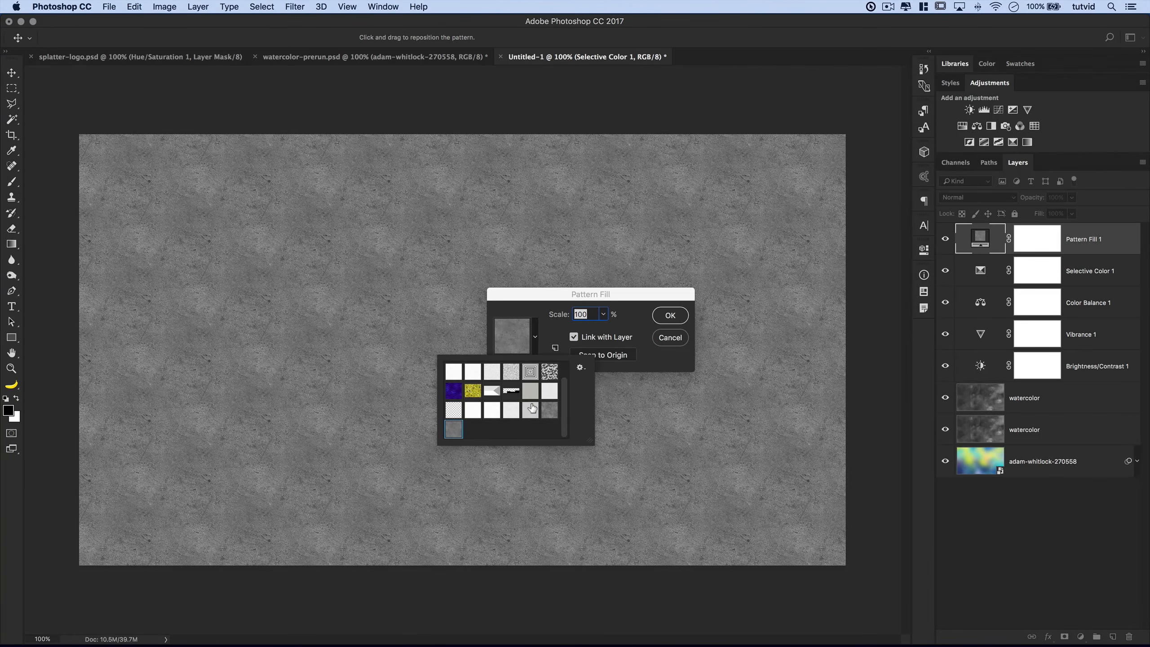
click(637, 329)
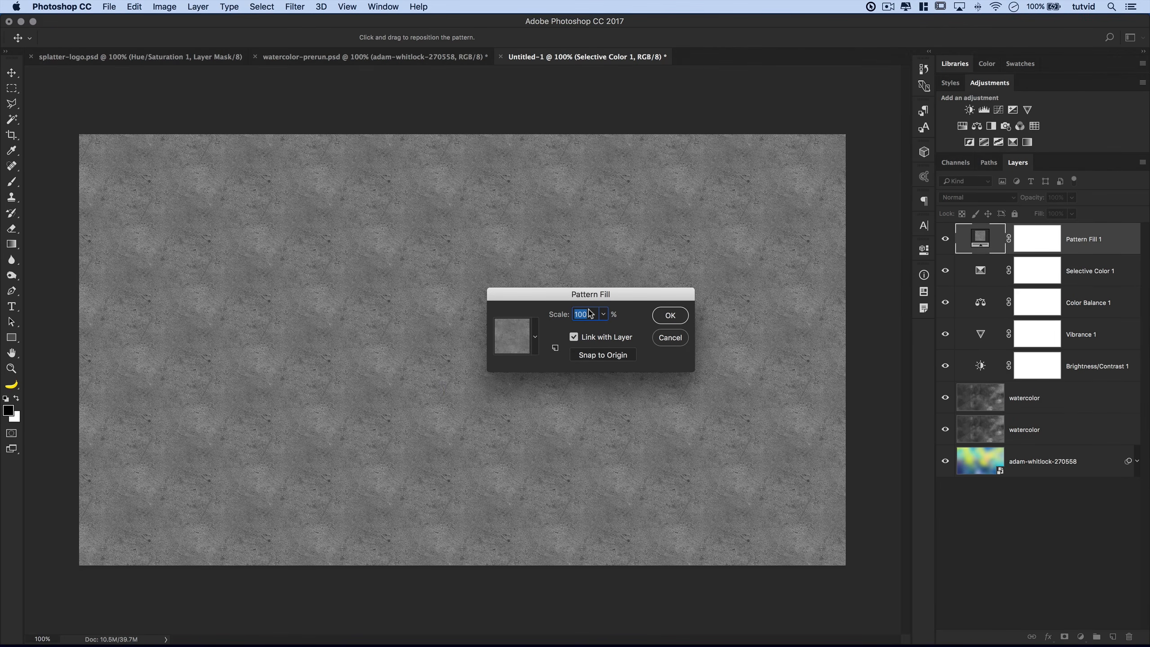
text(165)
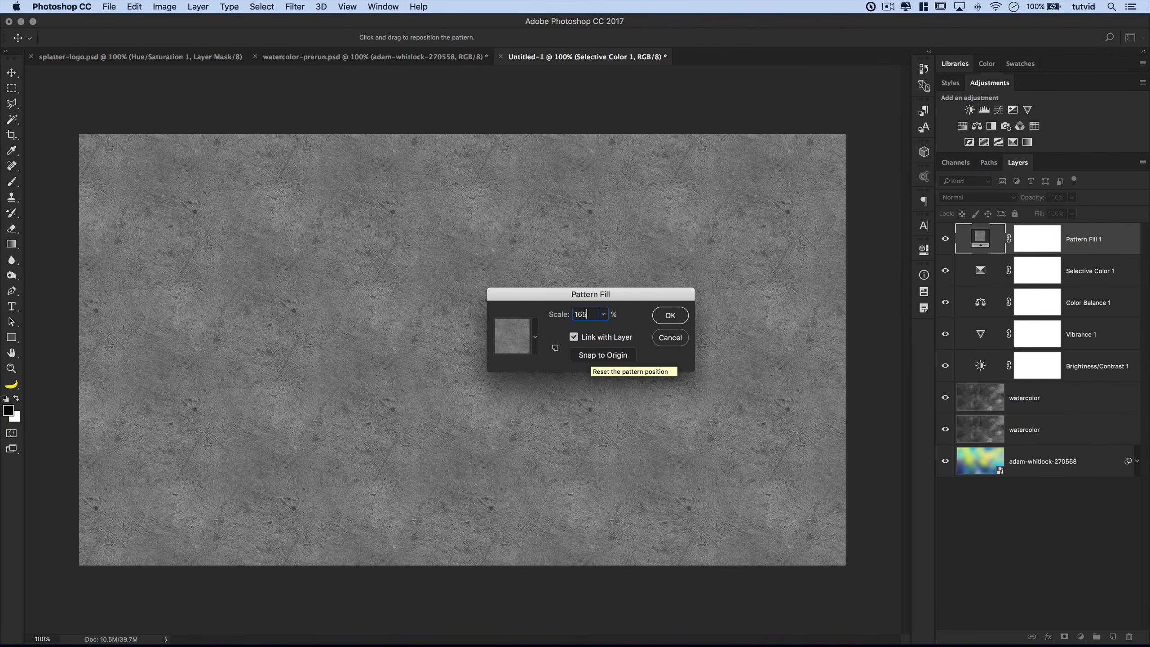
drag(365, 319, 313, 372)
drag(250, 226, 382, 254)
click(671, 317)
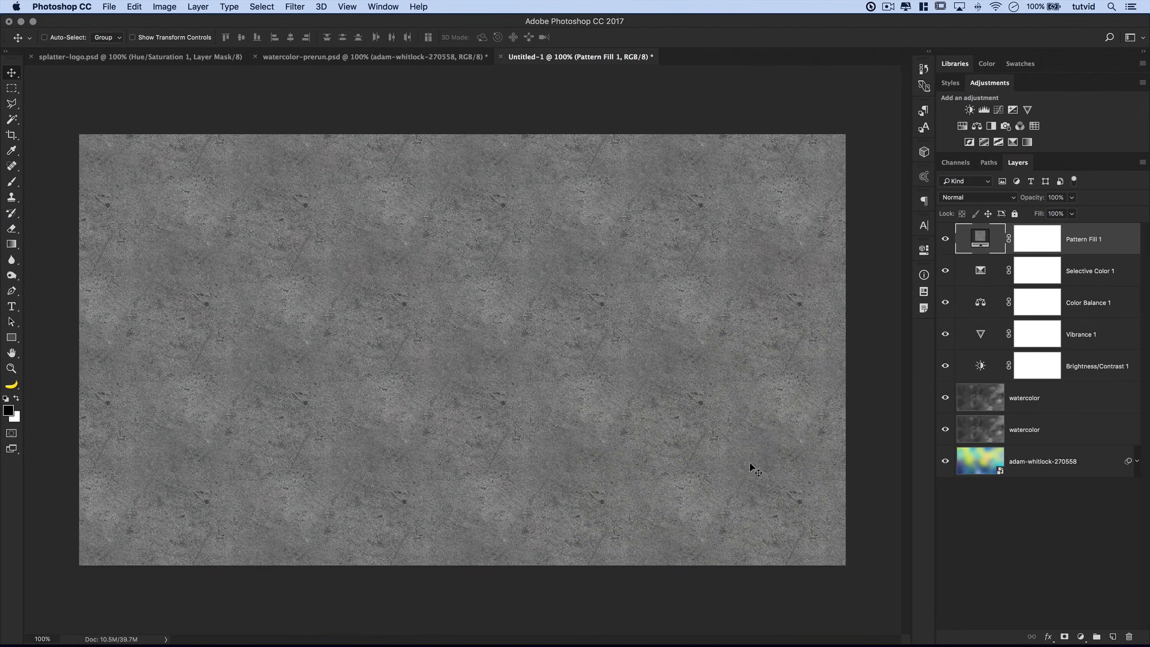
Blend the concrete pattern fill in Soft Light mode, compare the image with and without it, and lower its opacity to 69%
click(1000, 200)
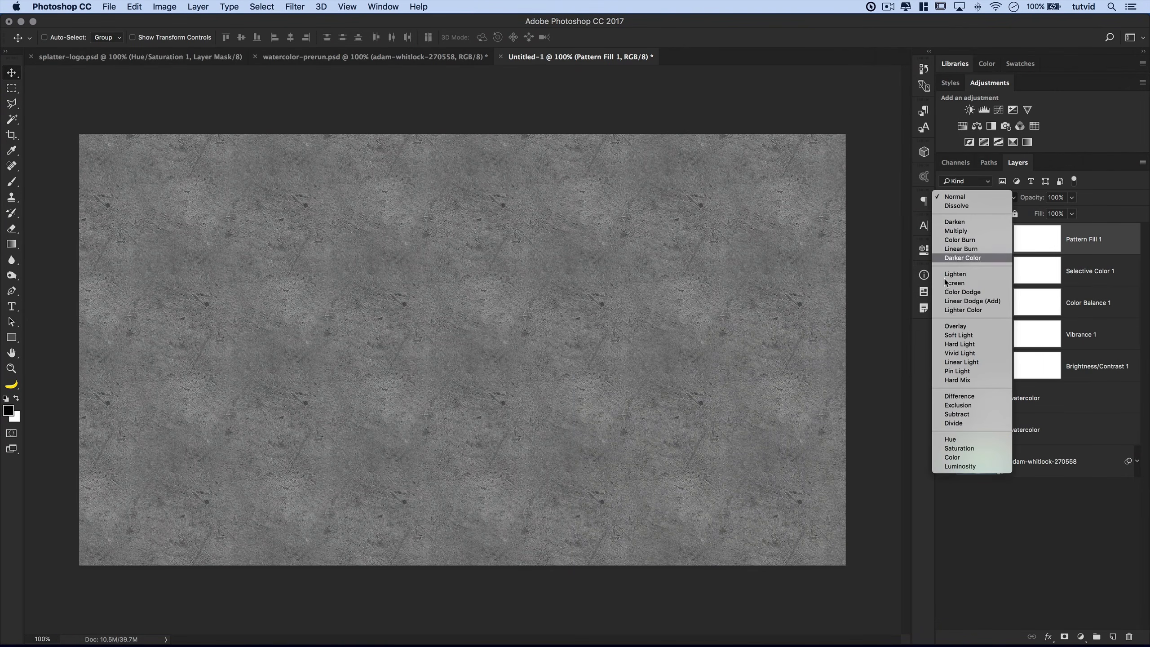
click(961, 334)
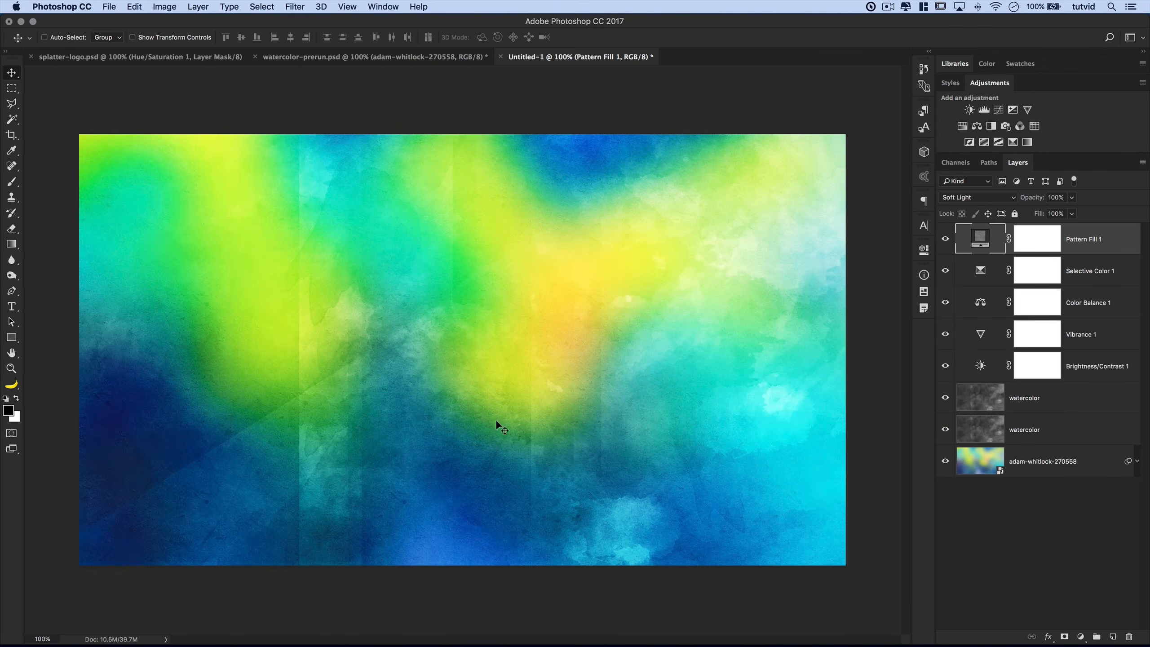
click(944, 238)
click(944, 239)
click(944, 238)
click(944, 239)
drag(1038, 201, 1019, 202)
Duplicate the pattern fill layer, set the copy's pattern scale to 100%, and reduce its opacity to 54%
key(super+j)
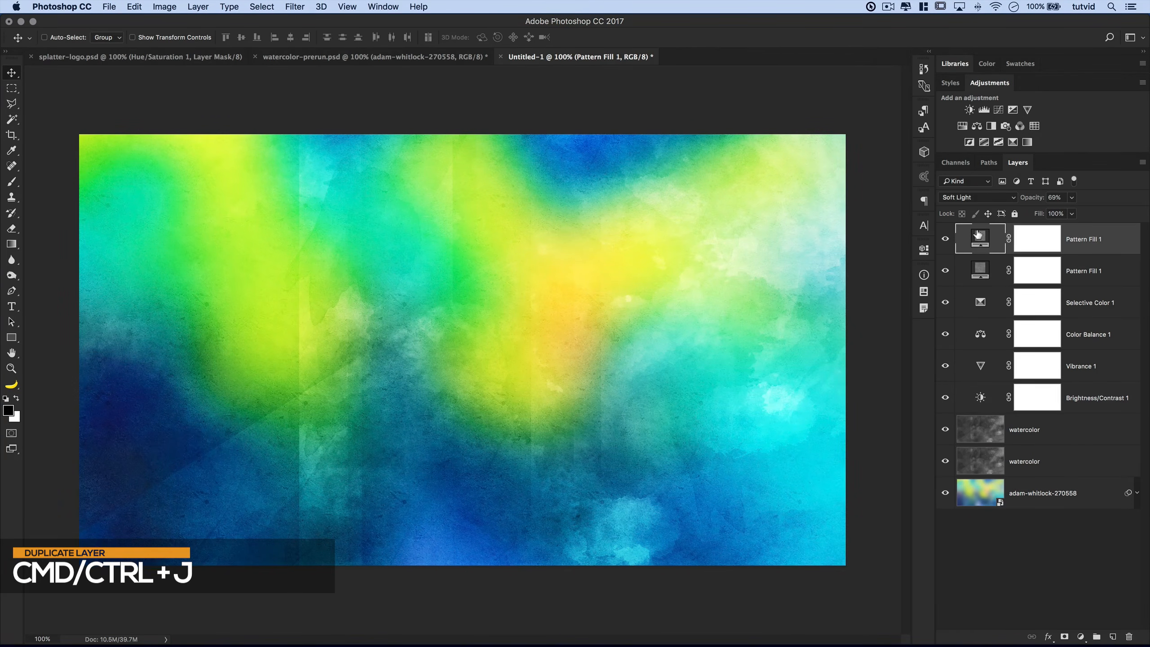
double_click(980, 238)
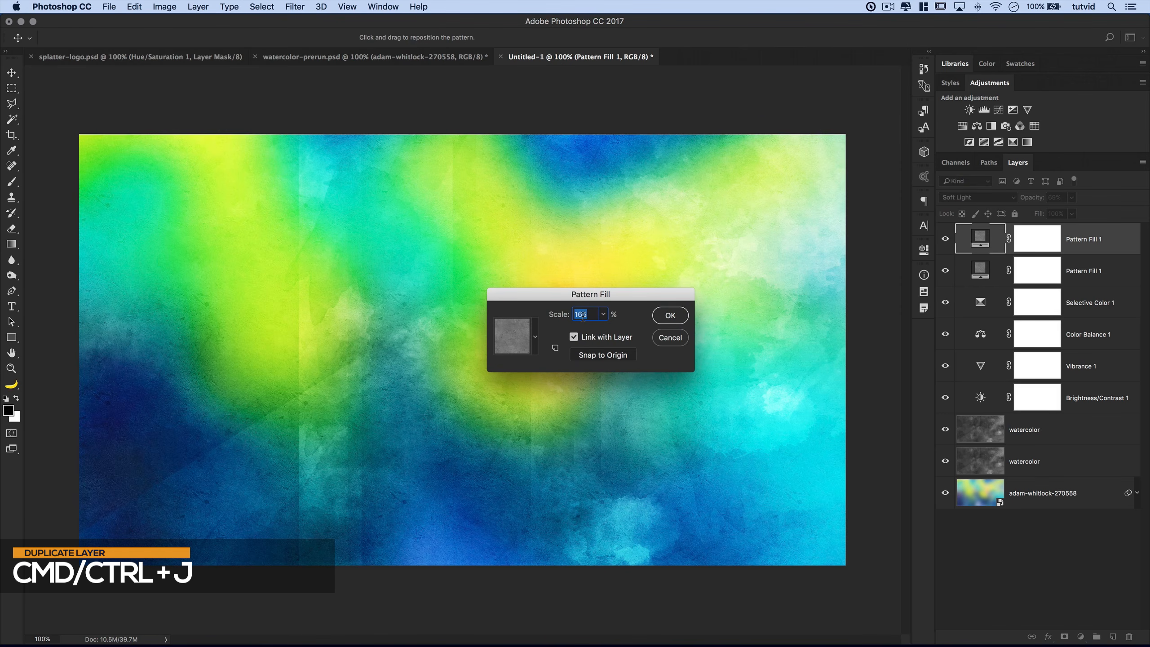
text(100)
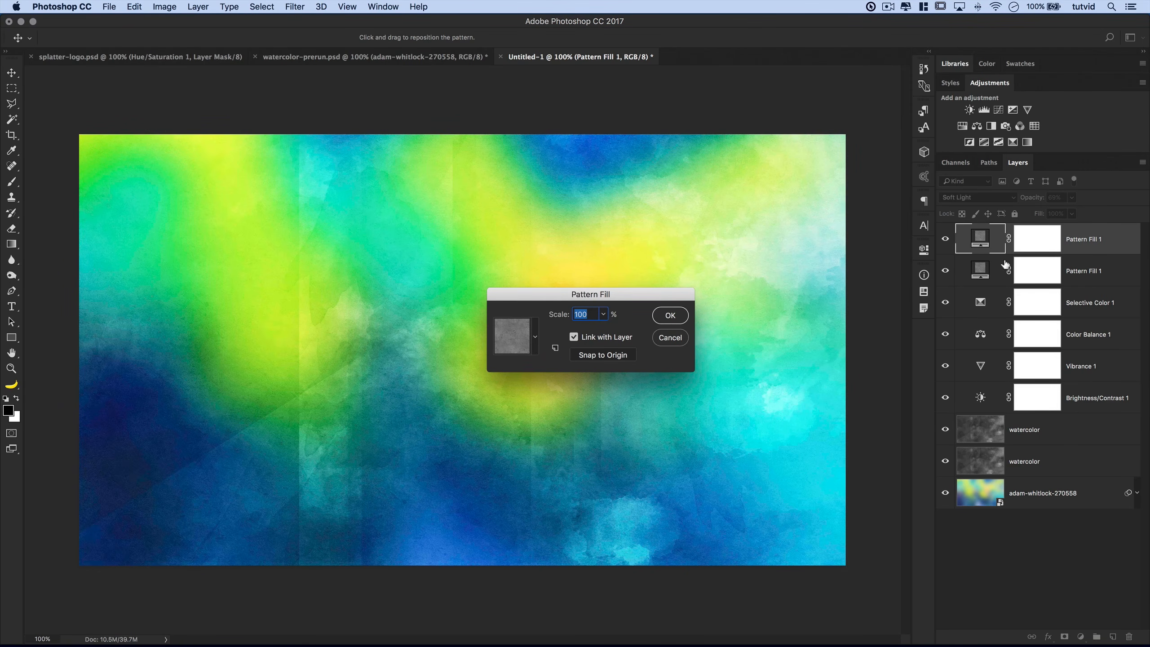
click(670, 315)
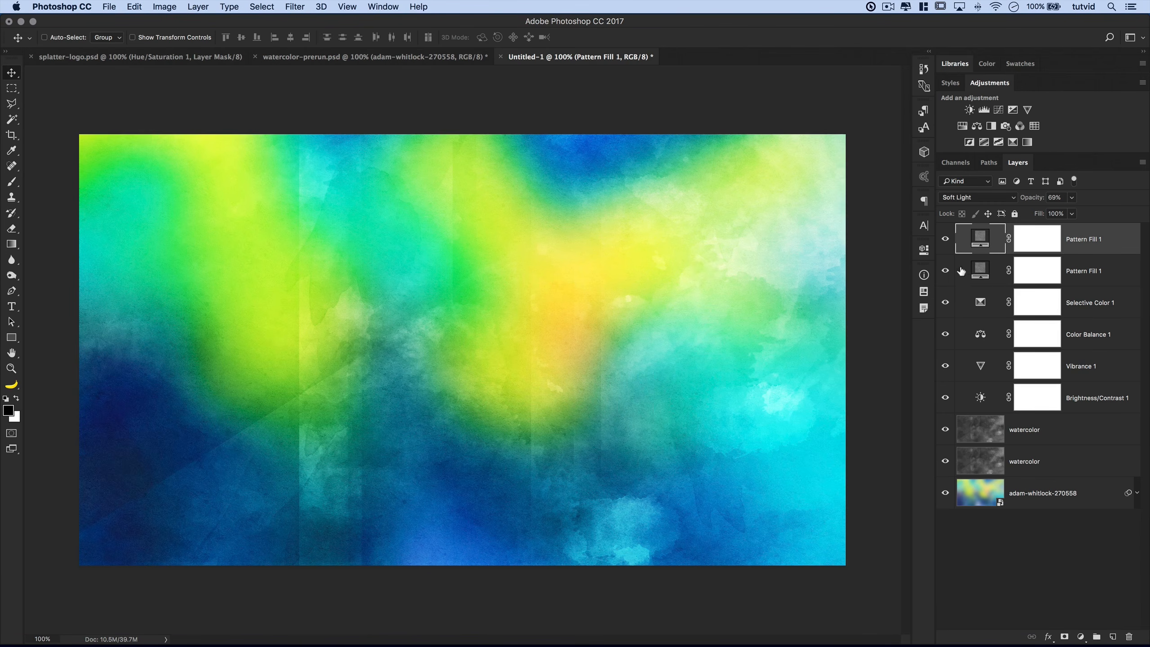
drag(1025, 201, 1009, 193)
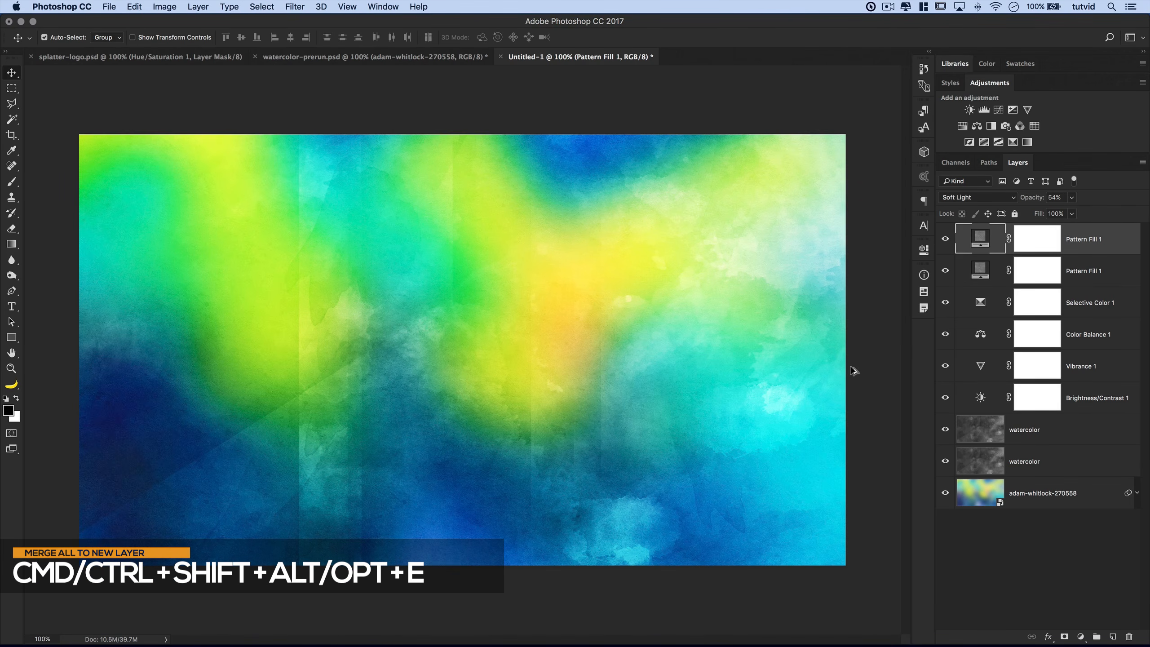
Merge all visible layers into a new layer at the top of the stack and name it "watercolor"
key(super+shift+alt+e)
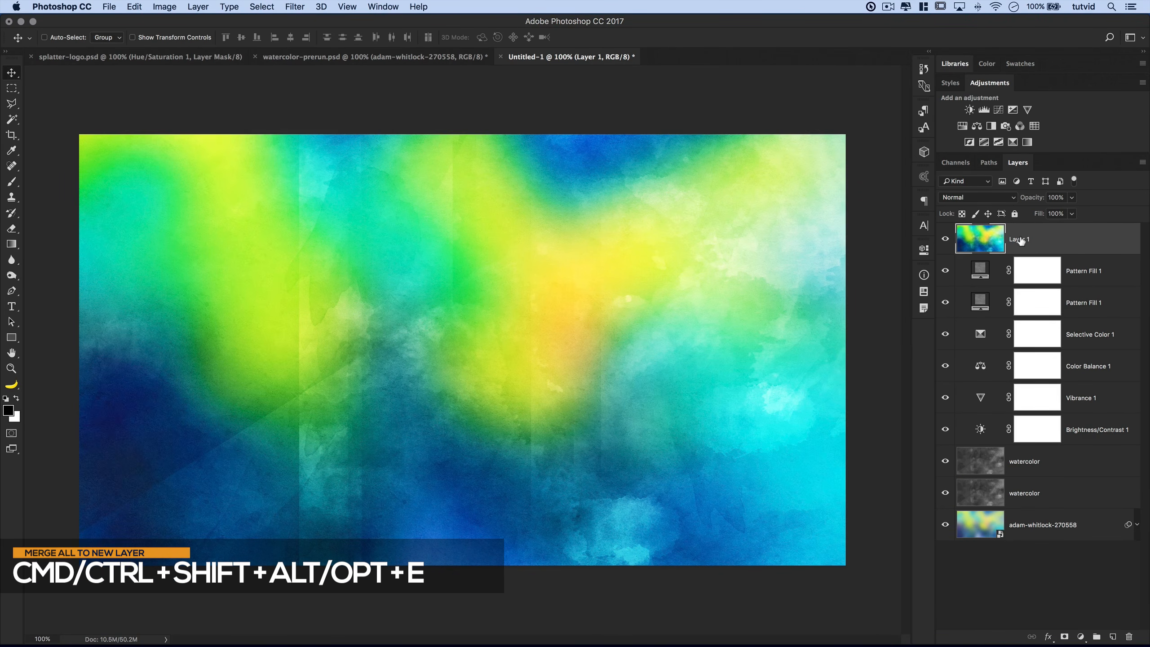
double_click(1021, 240)
text(watercolor)
key(Return)
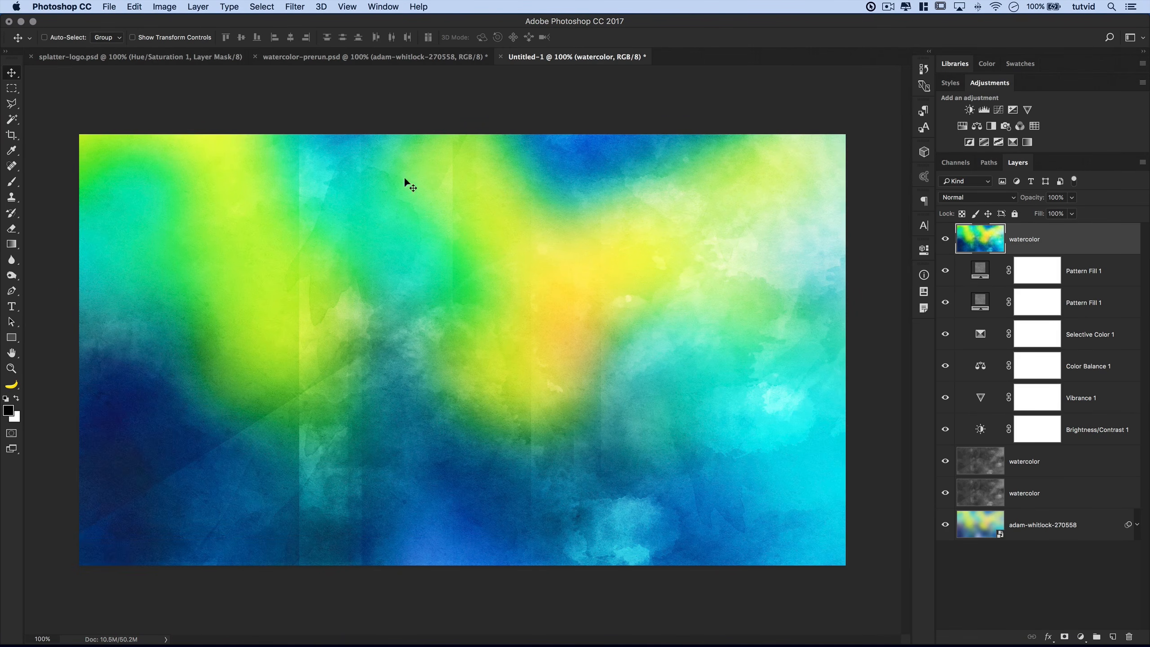
Create a new blank document of 2560 x 1440 pixels at 72 ppi
click(109, 6)
click(113, 26)
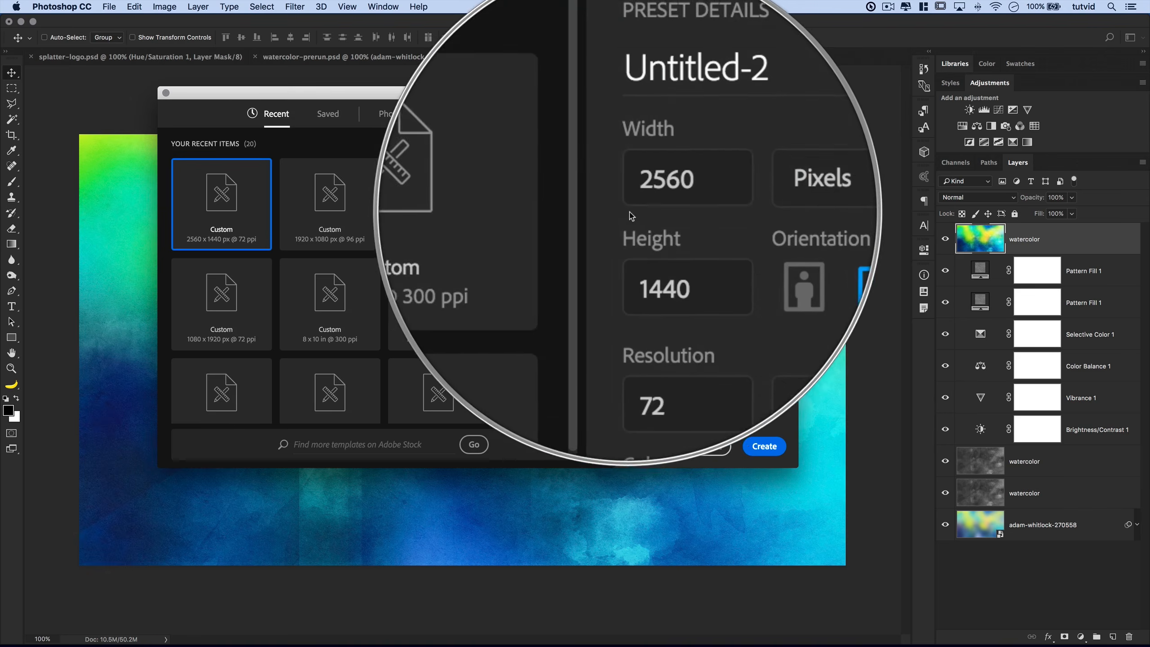
click(764, 447)
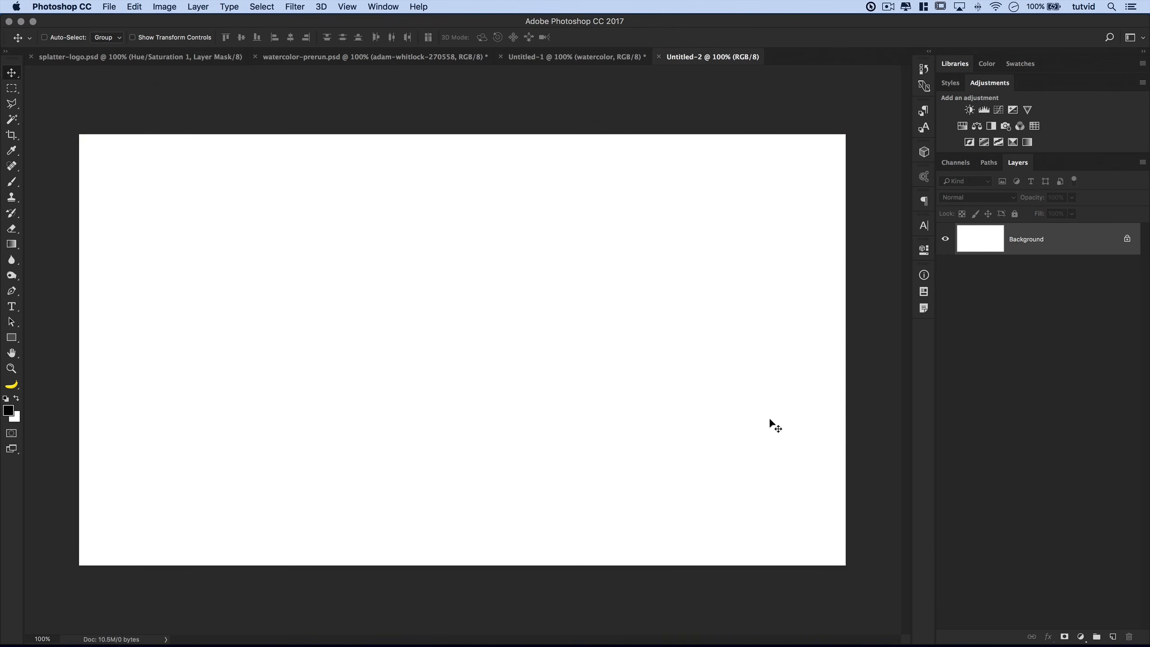
Place youtube-icon.svg from the Finder assets folder into the new document and scale it about its center to about 40%
key(super+Tab)
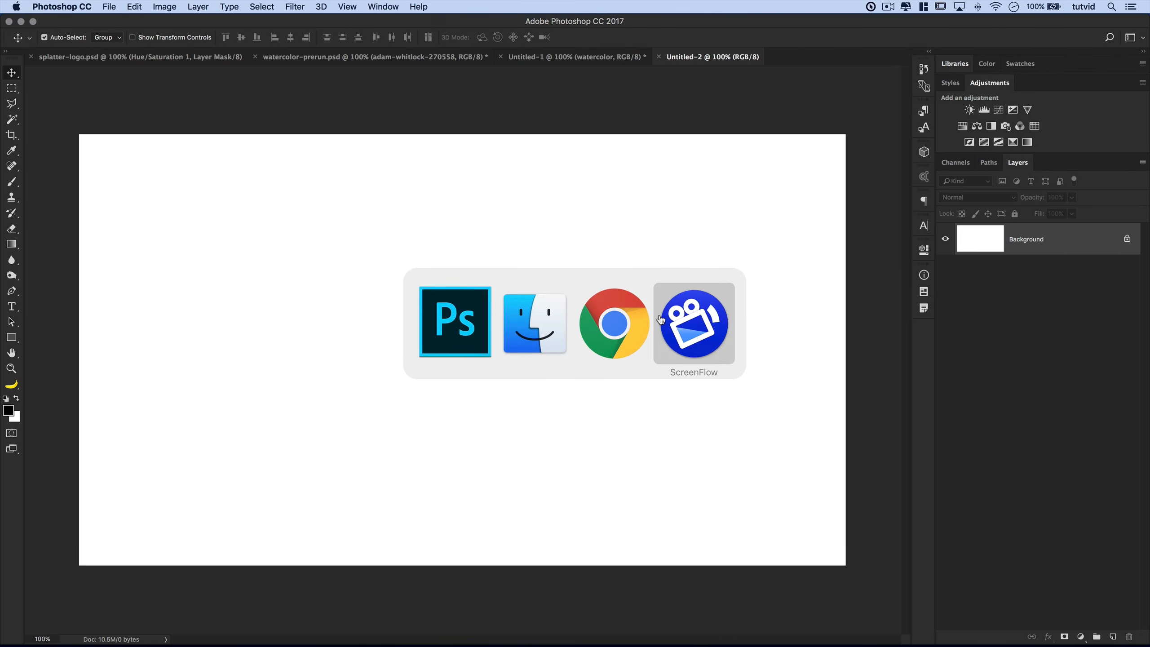
click(530, 332)
click(607, 405)
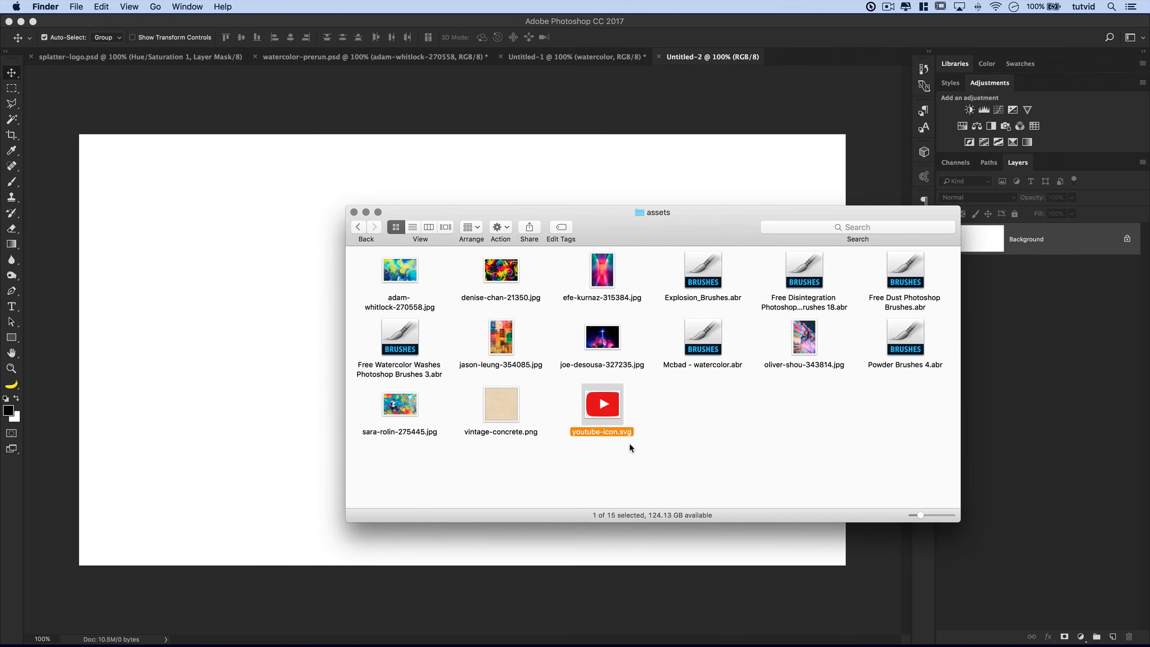
drag(594, 414, 233, 301)
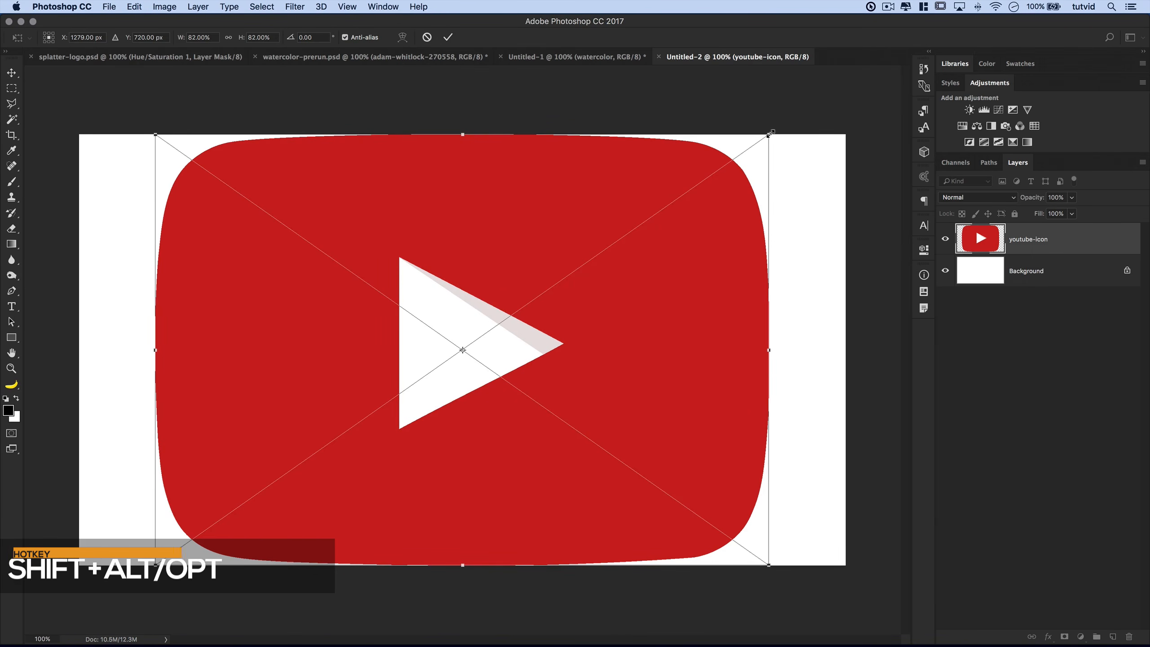
drag(770, 133, 594, 219)
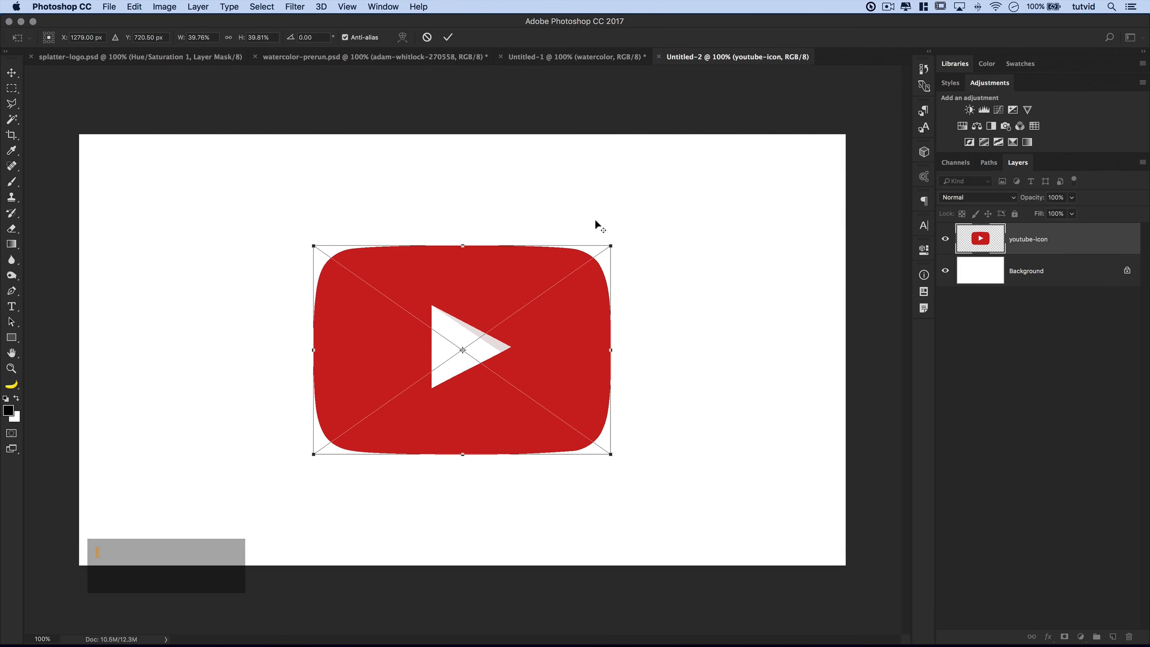
key(Return)
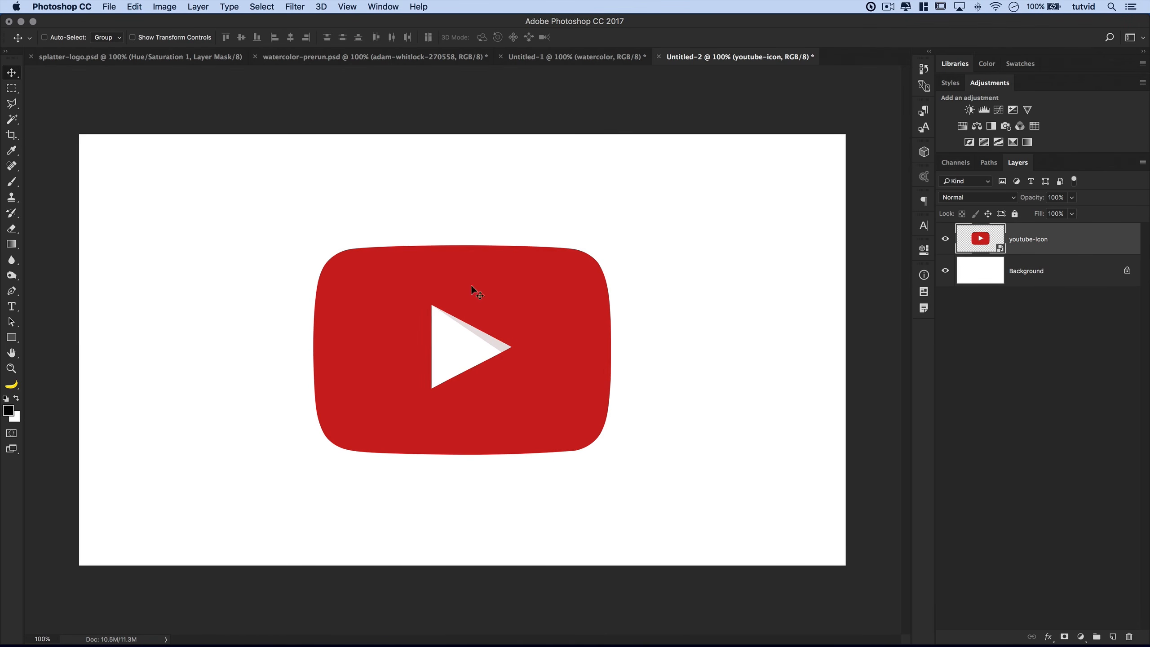
Select the white play triangle, including its gray shadow, with the Polygonal Lasso tool by tracing its three corners
key(z)
click(457, 364)
click(457, 365)
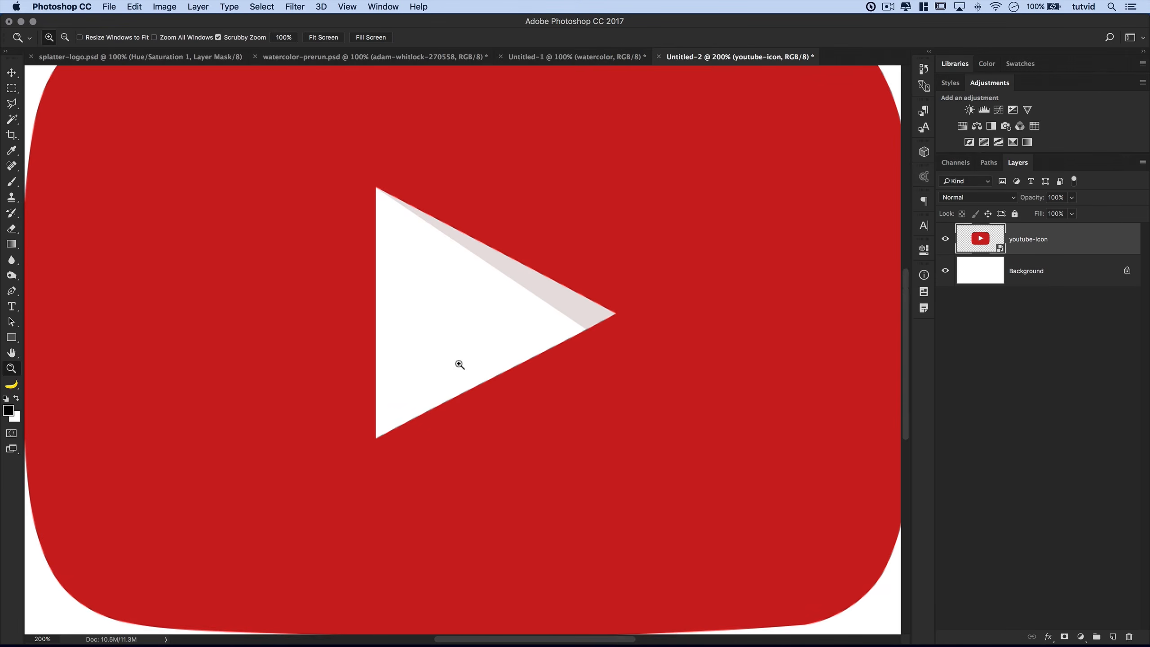
drag(439, 345, 422, 424)
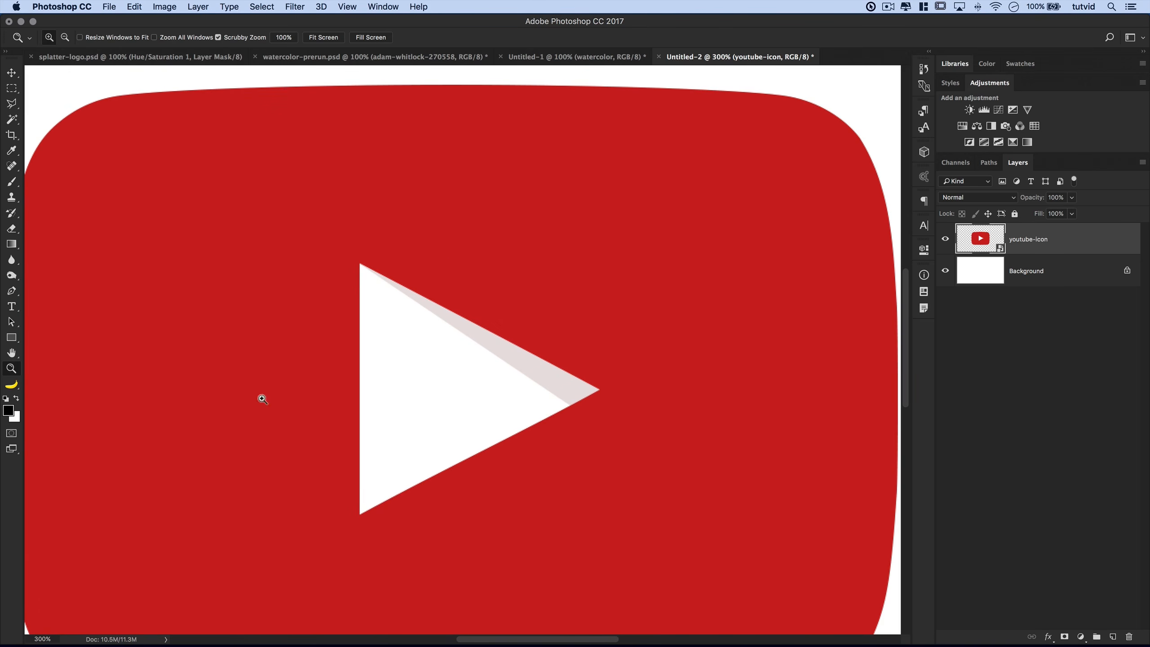
click(12, 103)
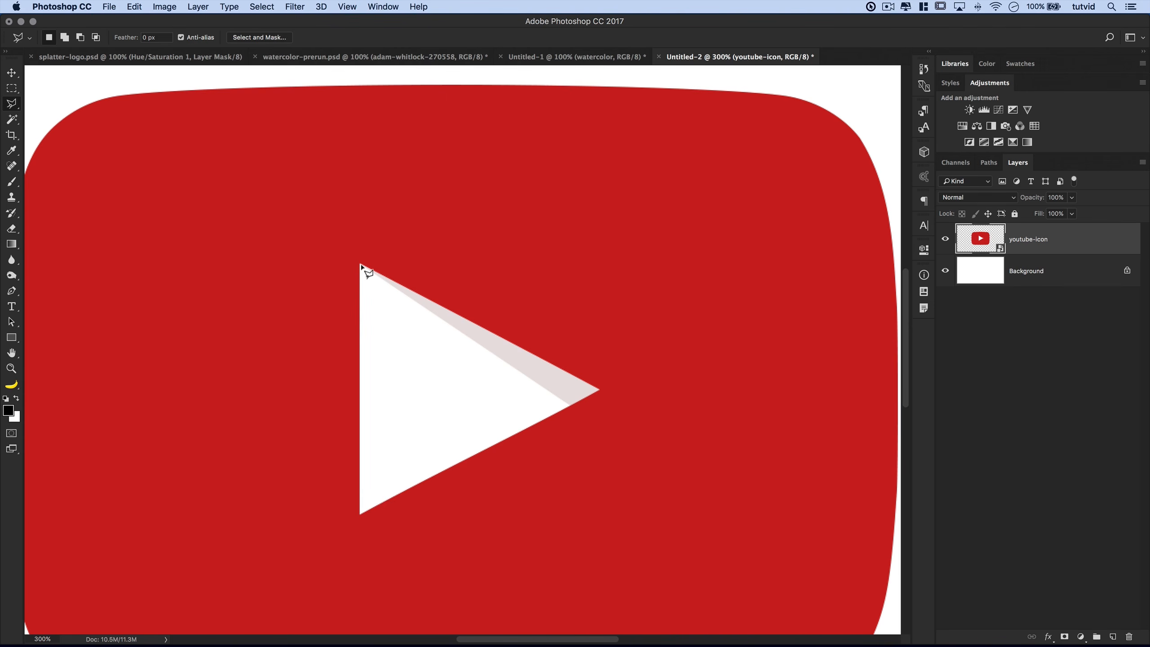
click(12, 104)
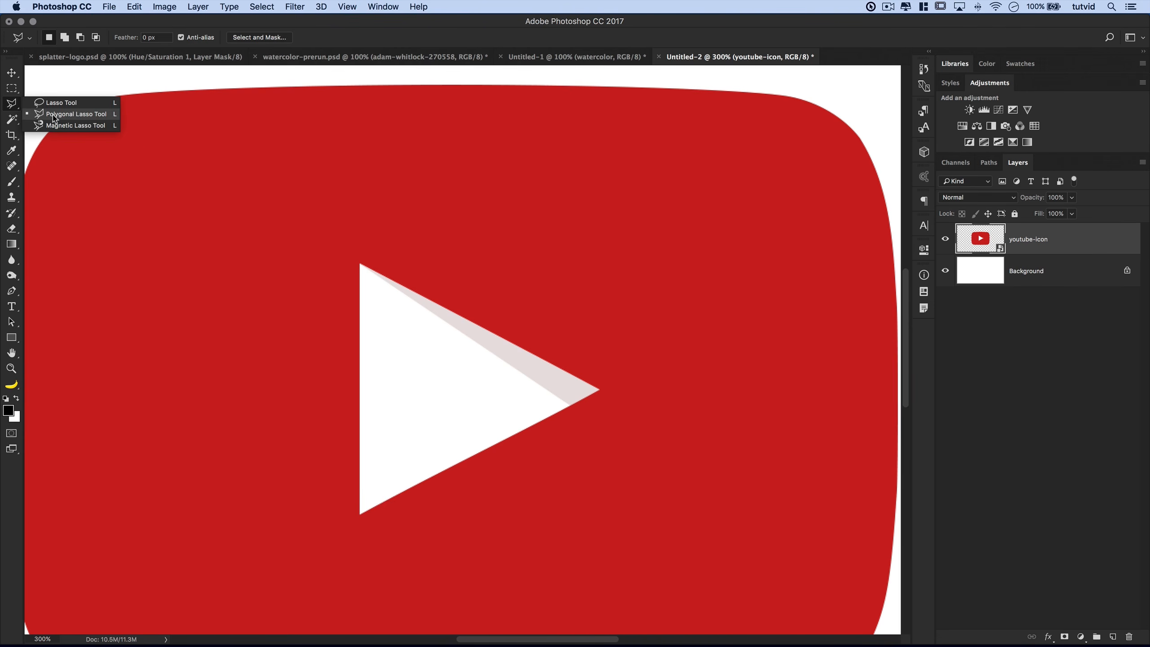
click(76, 114)
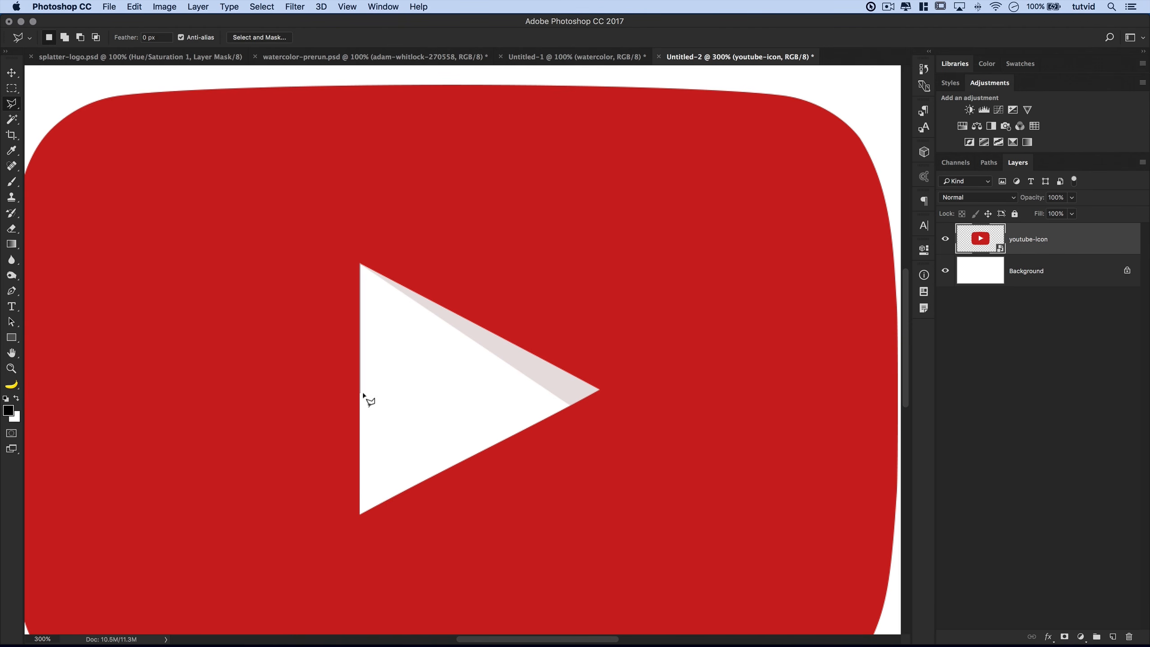
click(360, 515)
click(599, 390)
click(361, 265)
Add a layer mask to the youtube-icon layer that hides the selected triangle, then make the layer's artwork active instead of the mask
click(197, 7)
mouse_move(251, 199)
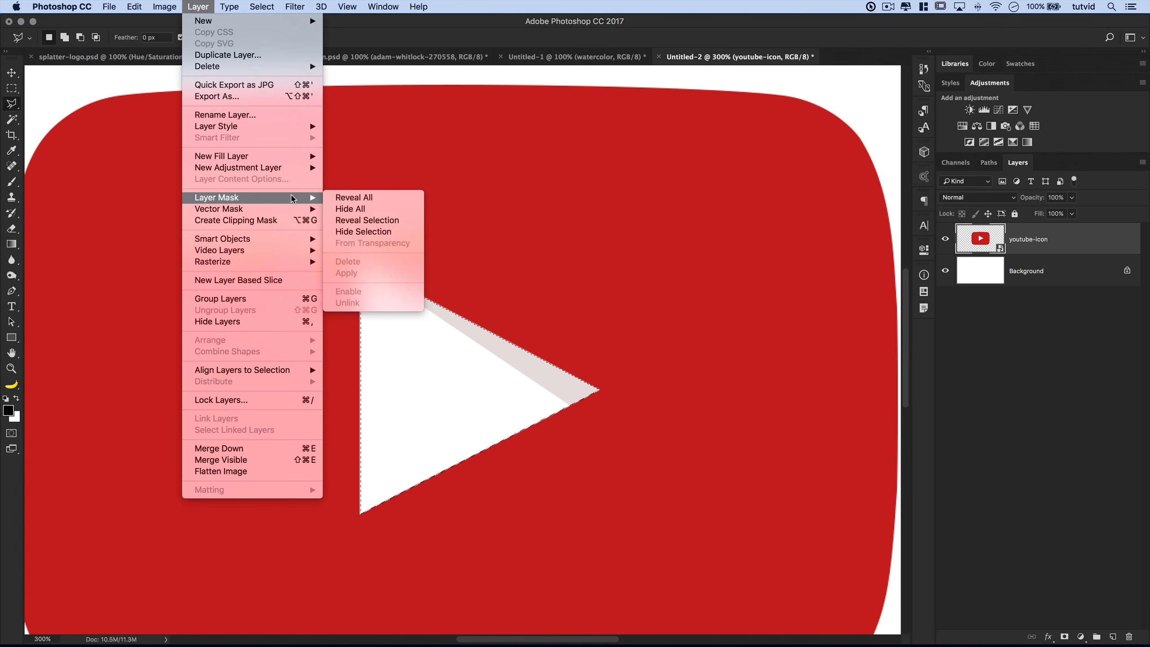
click(363, 232)
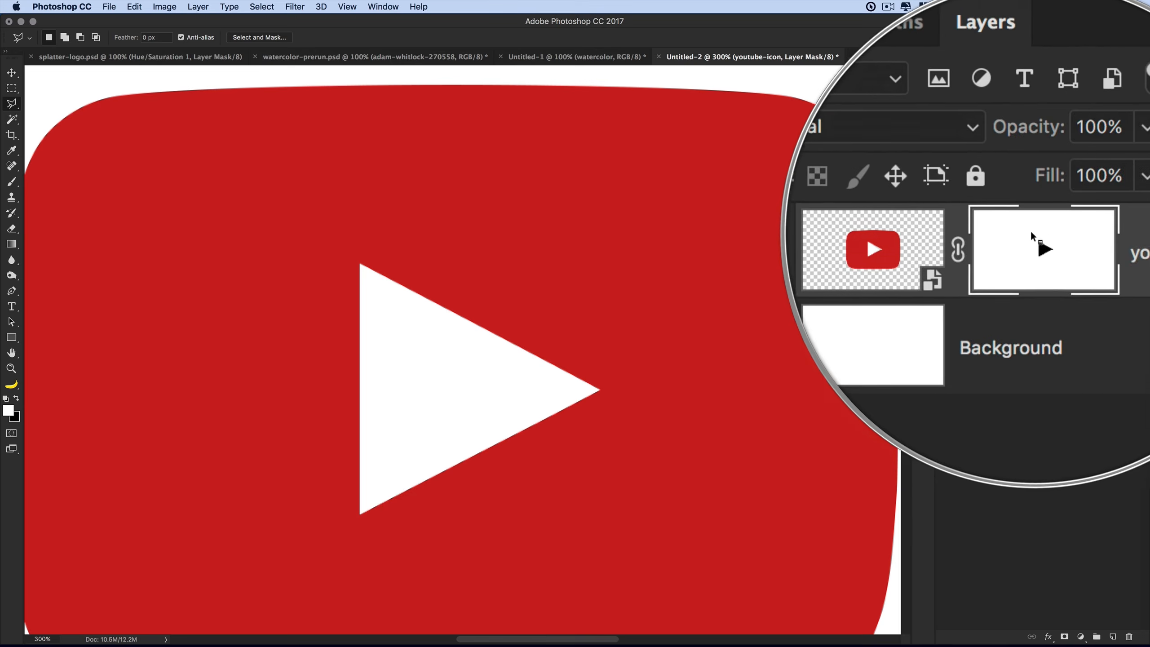
key(super+minus)
key(super+minus)
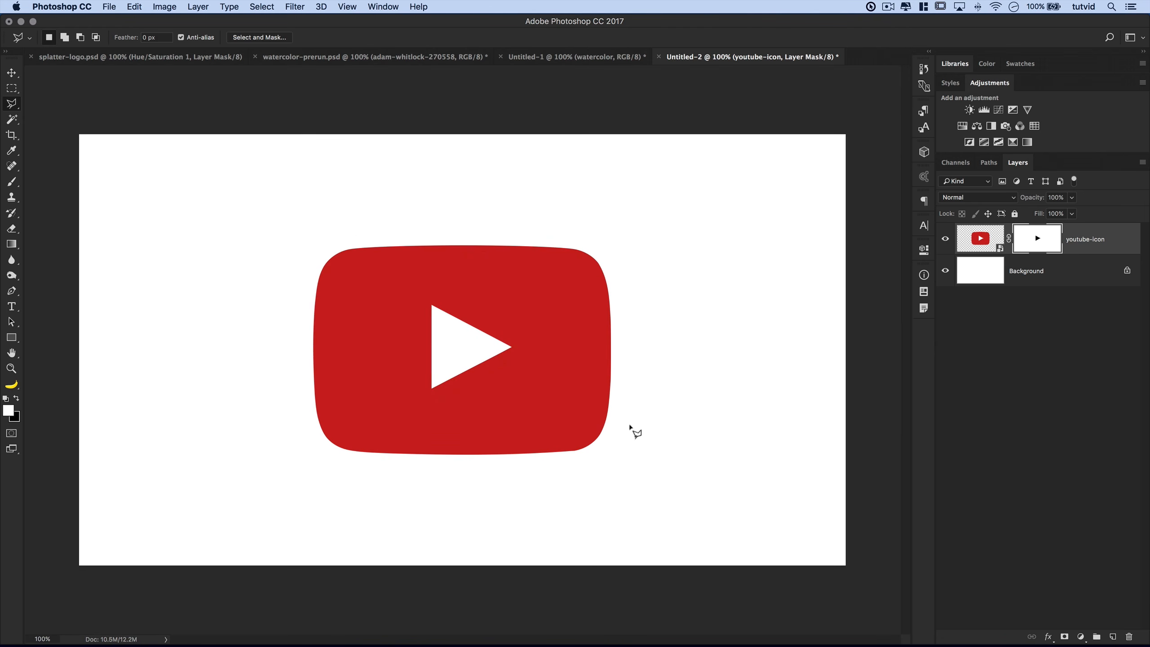
click(975, 244)
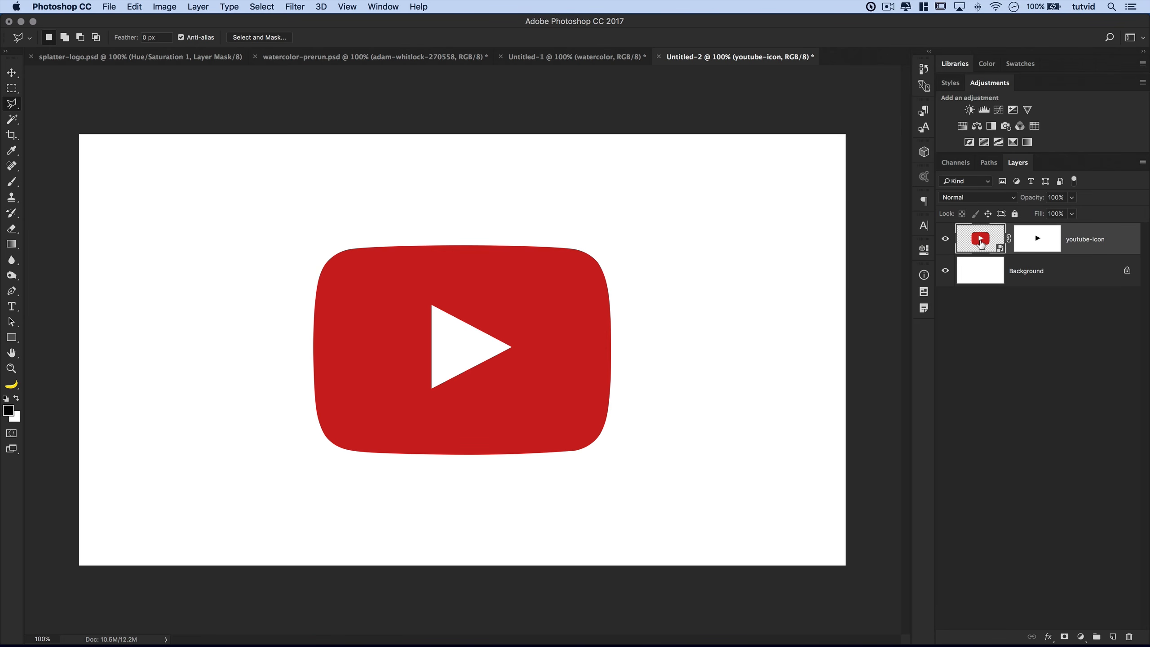
Copy the merged watercolor layer from Untitled-1 into Untitled-2 above the youtube-icon layer and move it closer to the canvas's upper-left corner
click(591, 59)
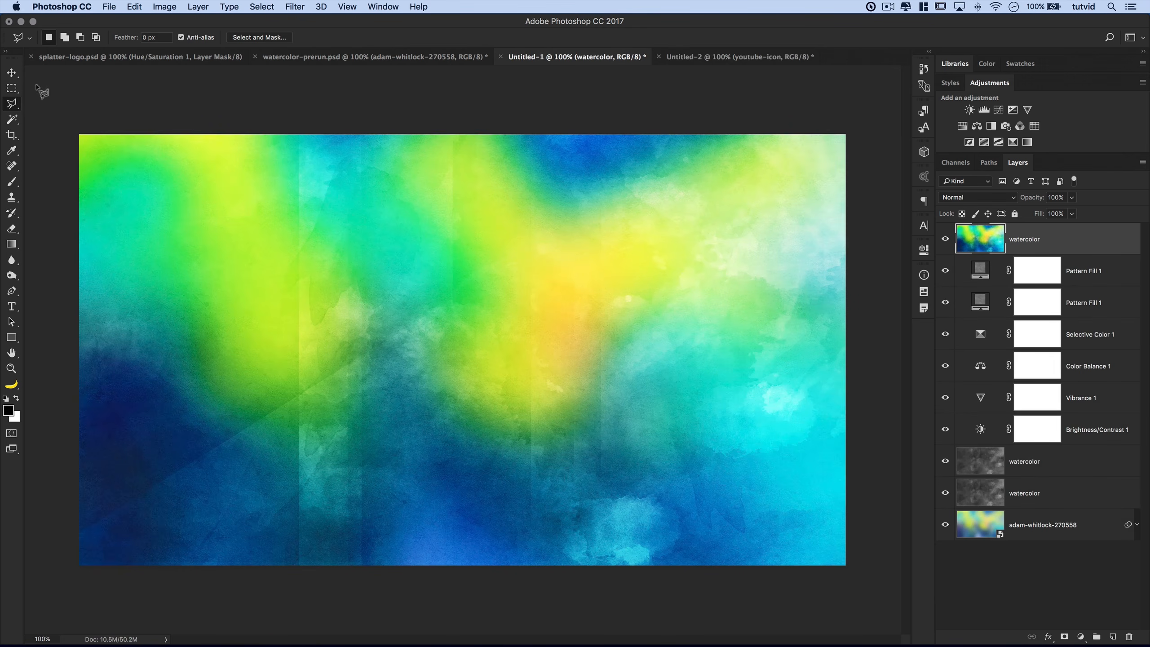
click(11, 73)
drag(353, 307, 706, 82)
drag(392, 320, 392, 320)
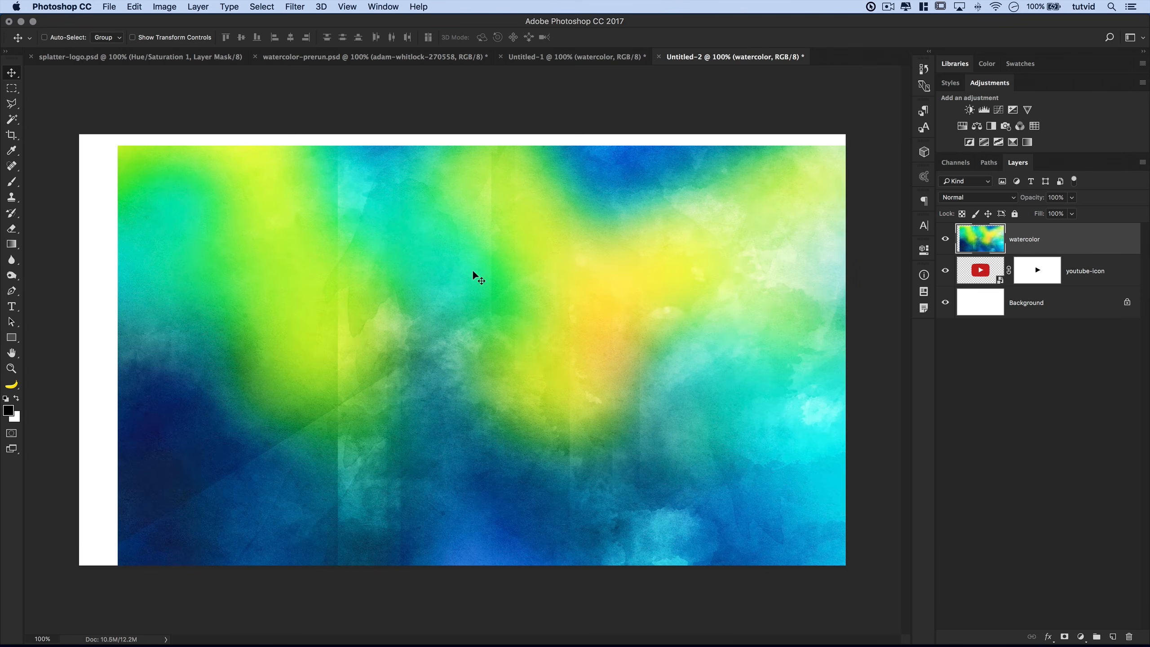
drag(697, 361, 721, 337)
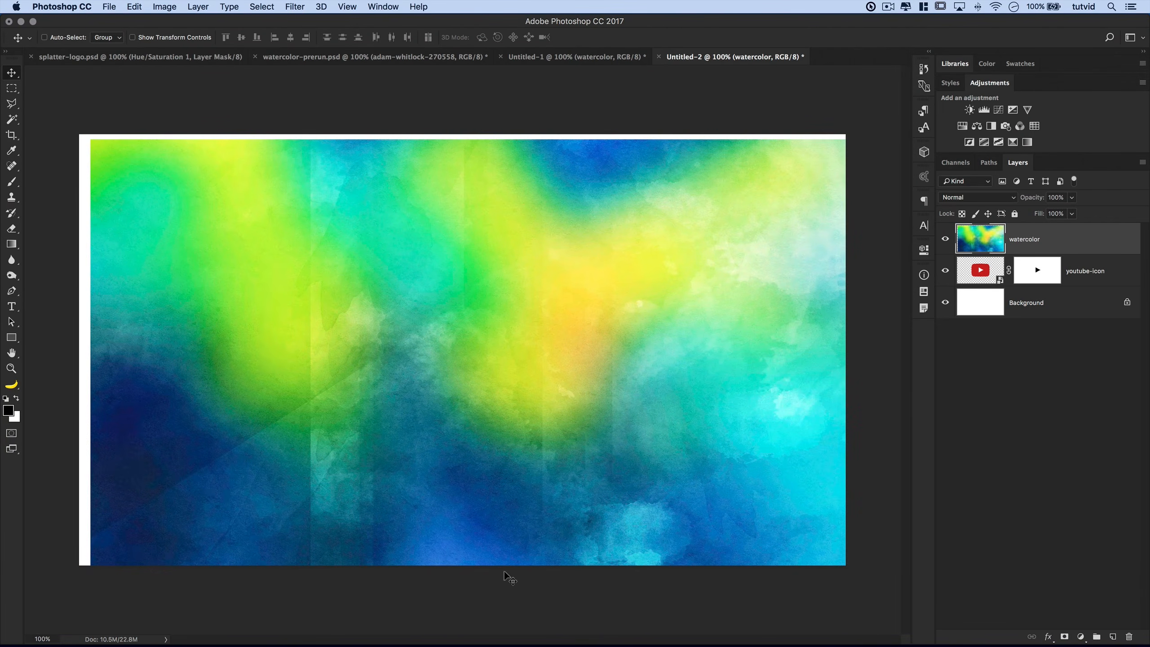
key(super+minus)
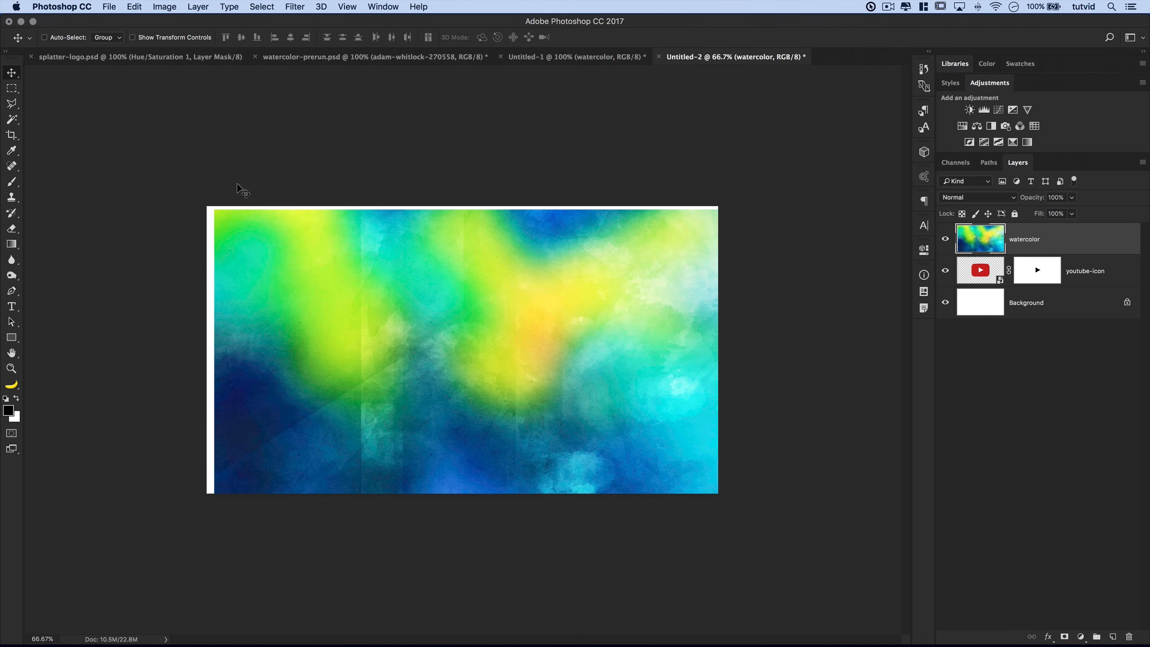
Scale the watercolor layer with Free Transform to about 117.7% and center it so it covers the whole canvas
click(134, 6)
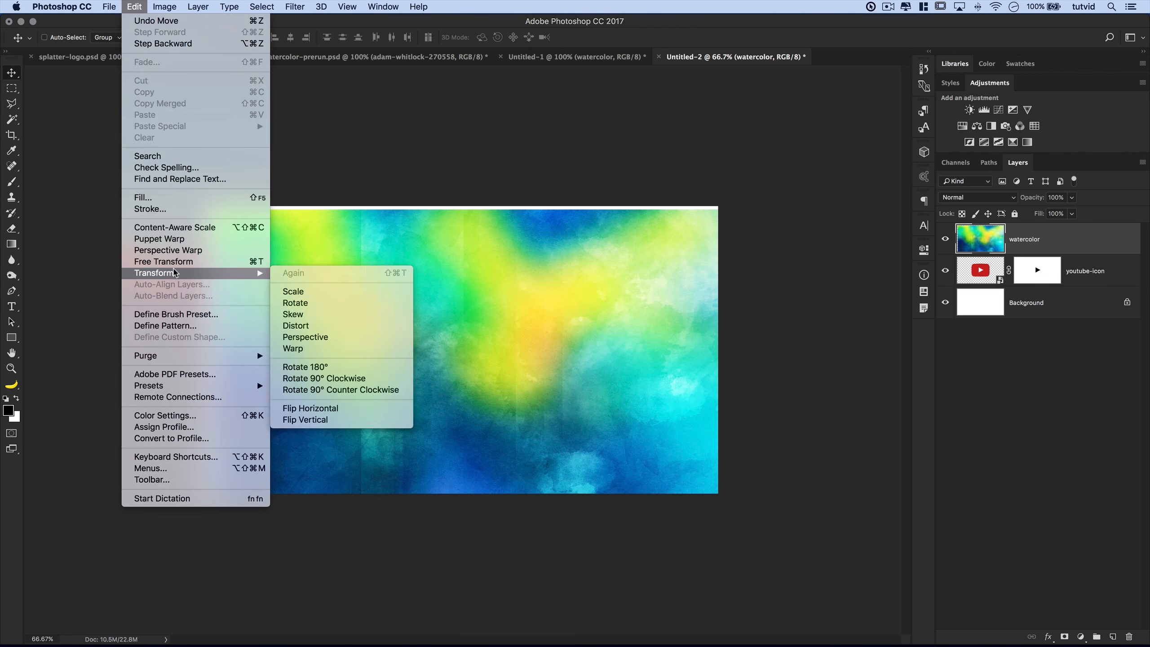
click(163, 261)
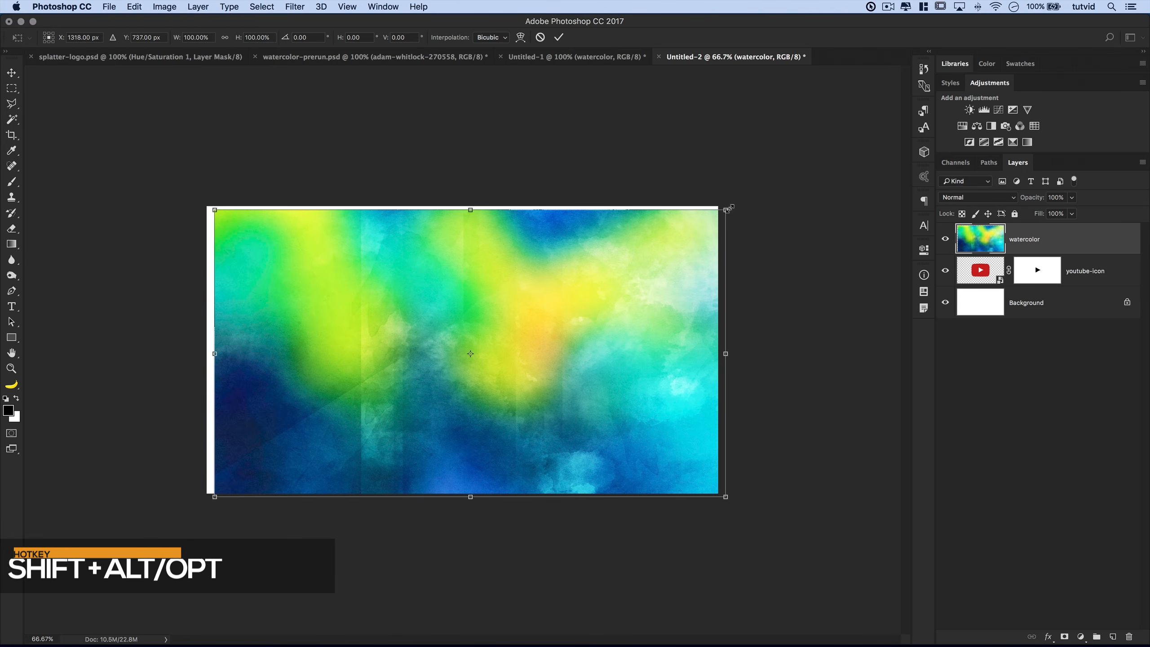
drag(727, 208, 771, 183)
drag(629, 349, 627, 342)
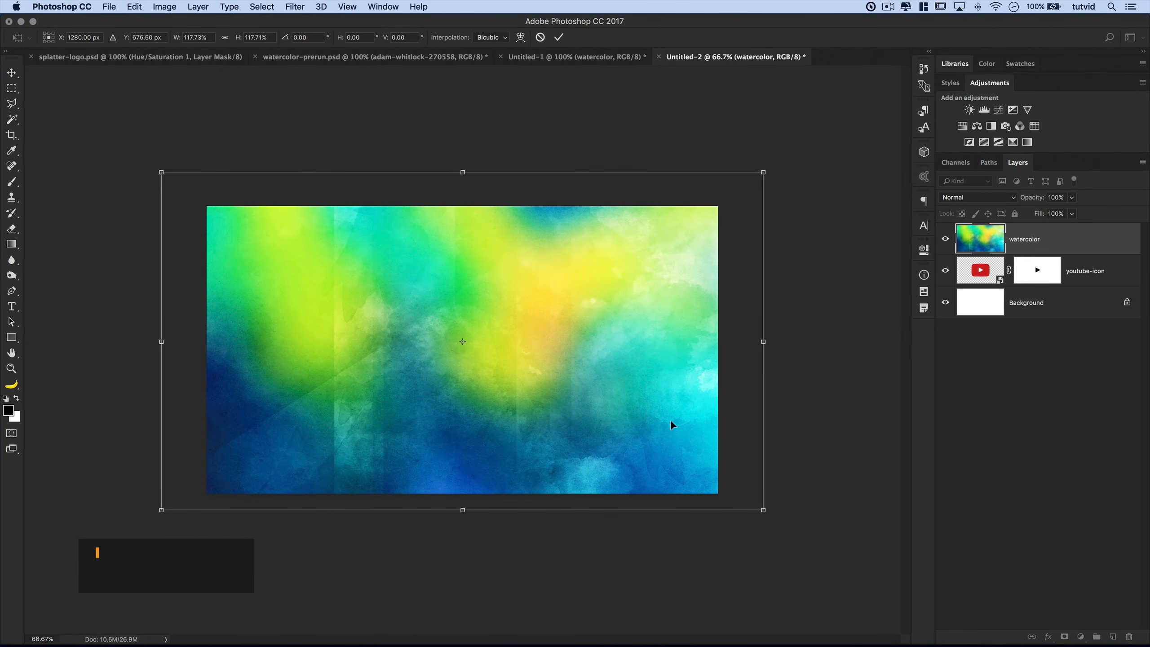
key(Return)
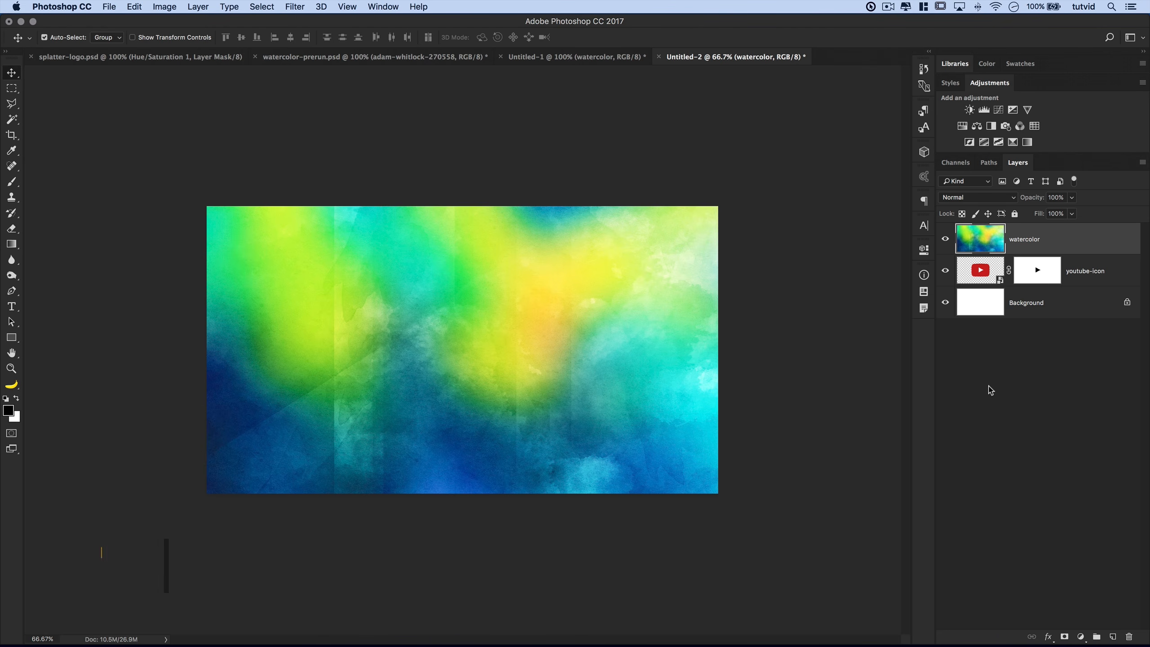
Duplicate the watercolor layer, hide the upper copy, and clip the lower one to the youtube-icon layer
key(super+j)
click(945, 238)
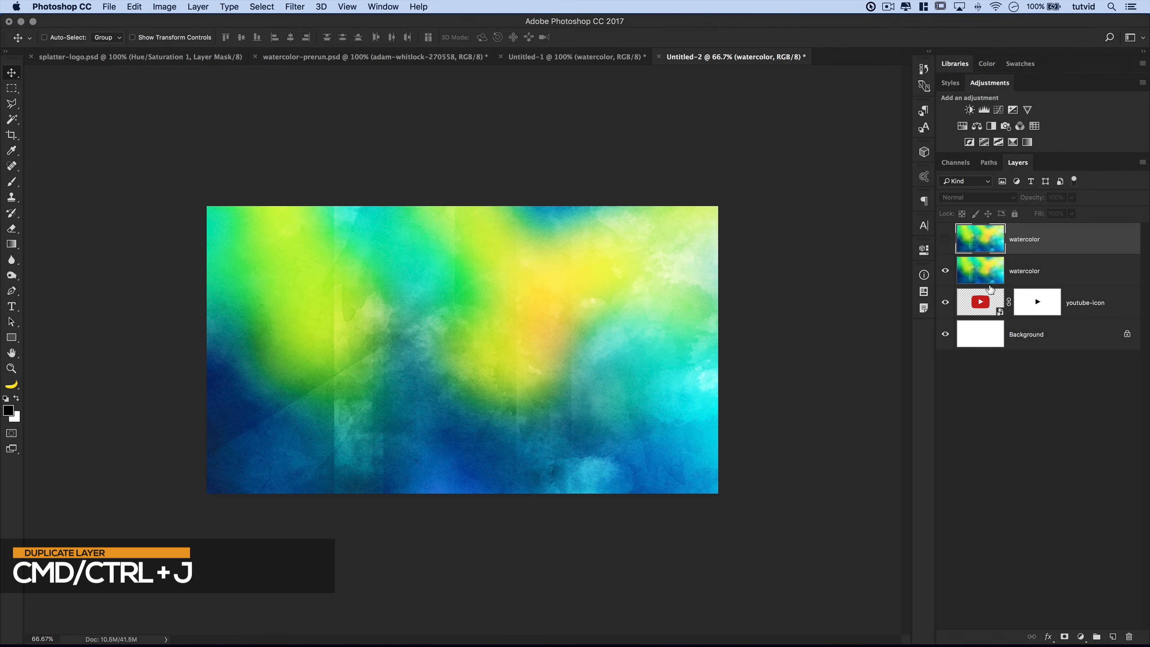
click(1011, 281)
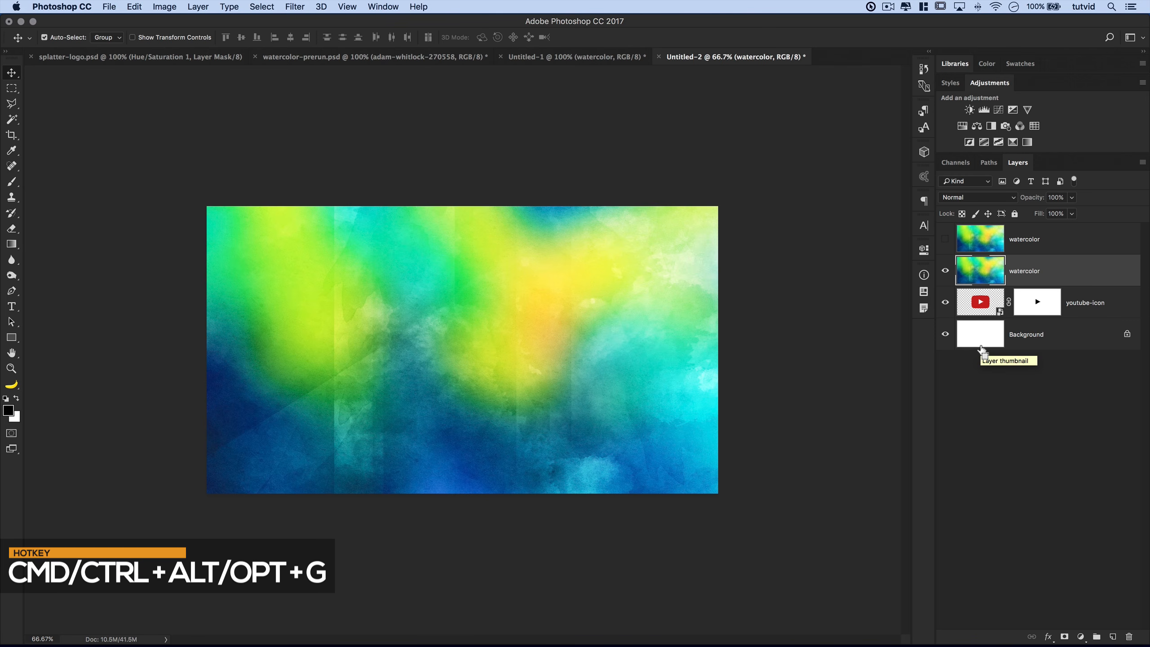
key(super+alt+g)
key(super+minus)
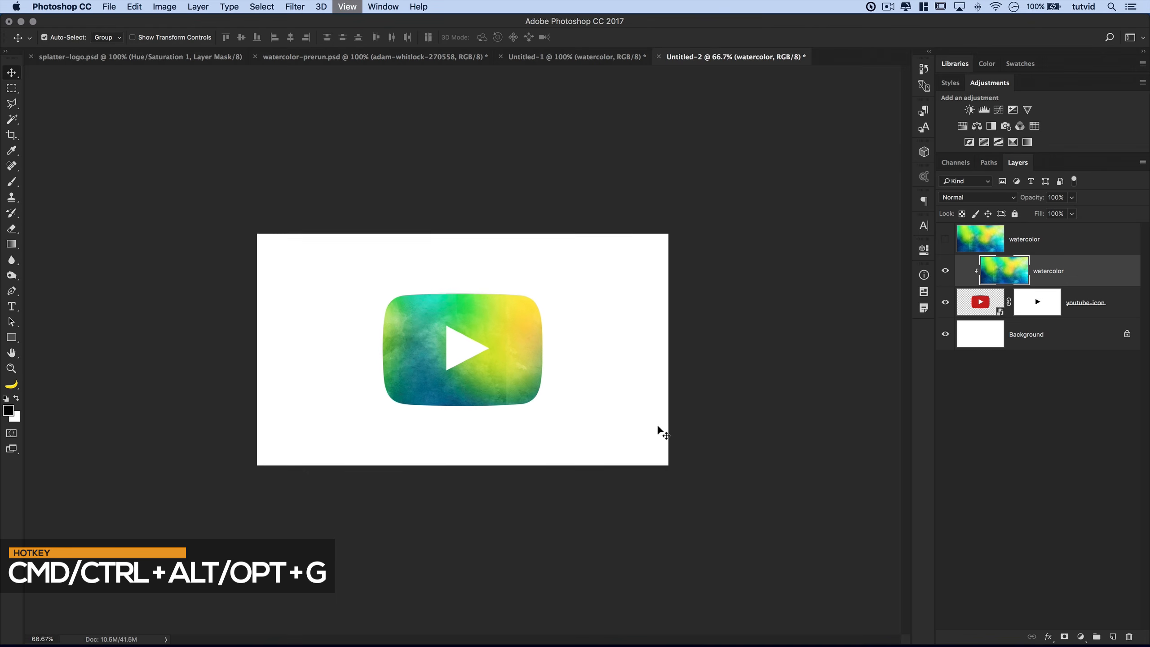
key(super+plus)
key(super+plus)
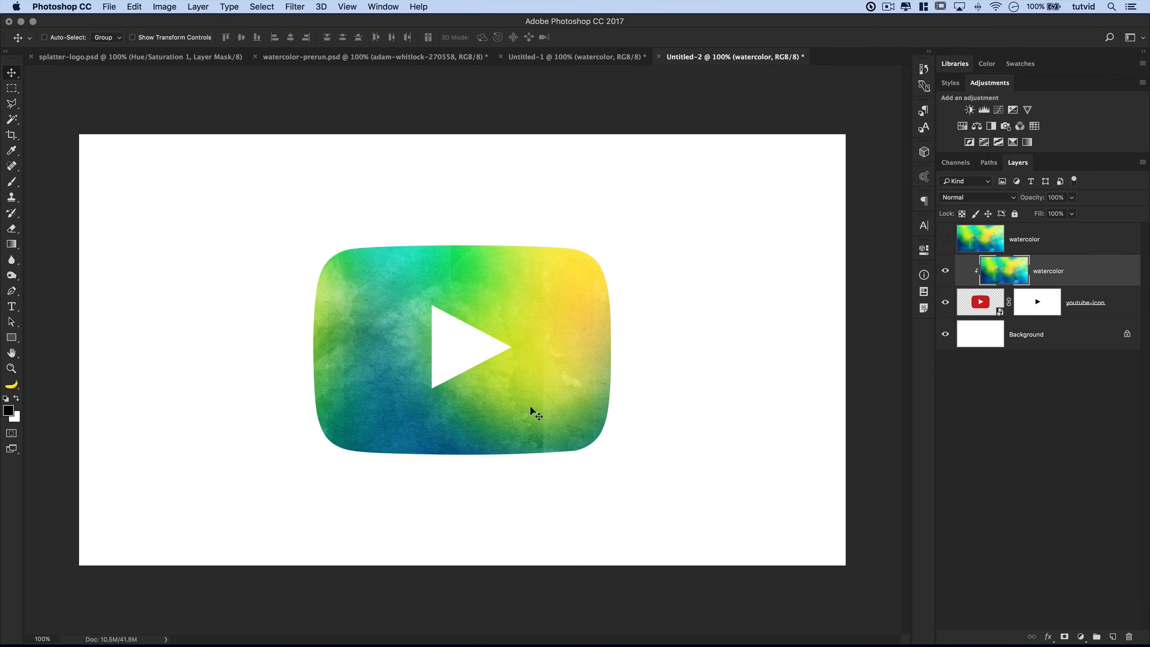
Scale the clipped watercolor layer about its center to about 52.7%, and nudge it 30 px down and 10 px left
click(973, 242)
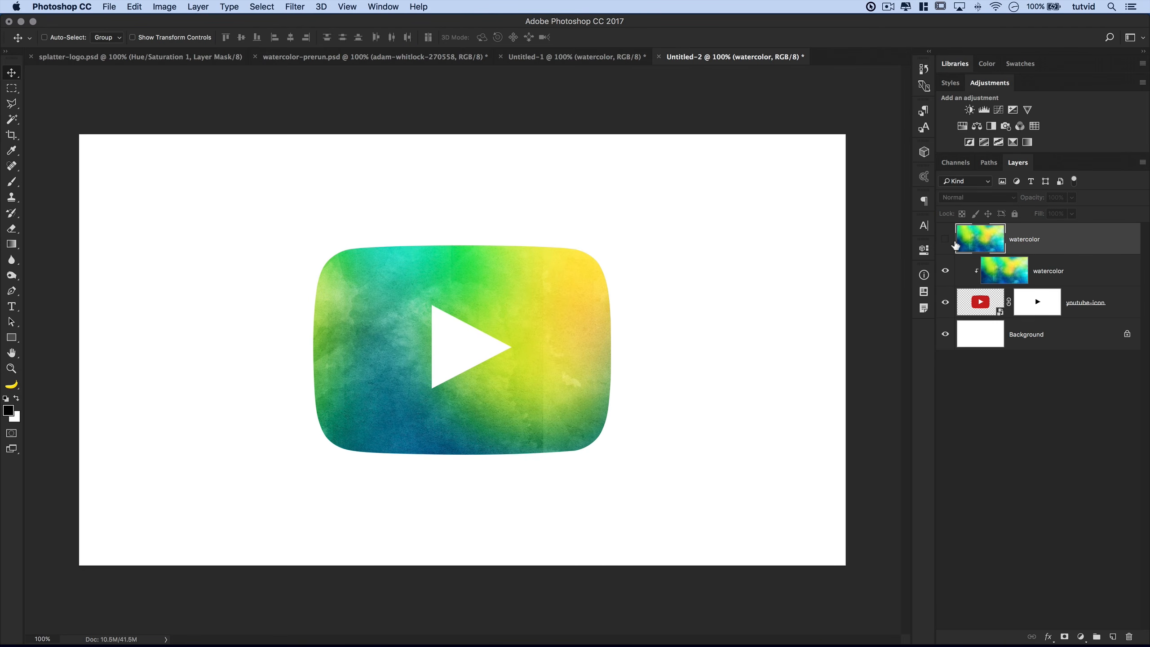
click(988, 272)
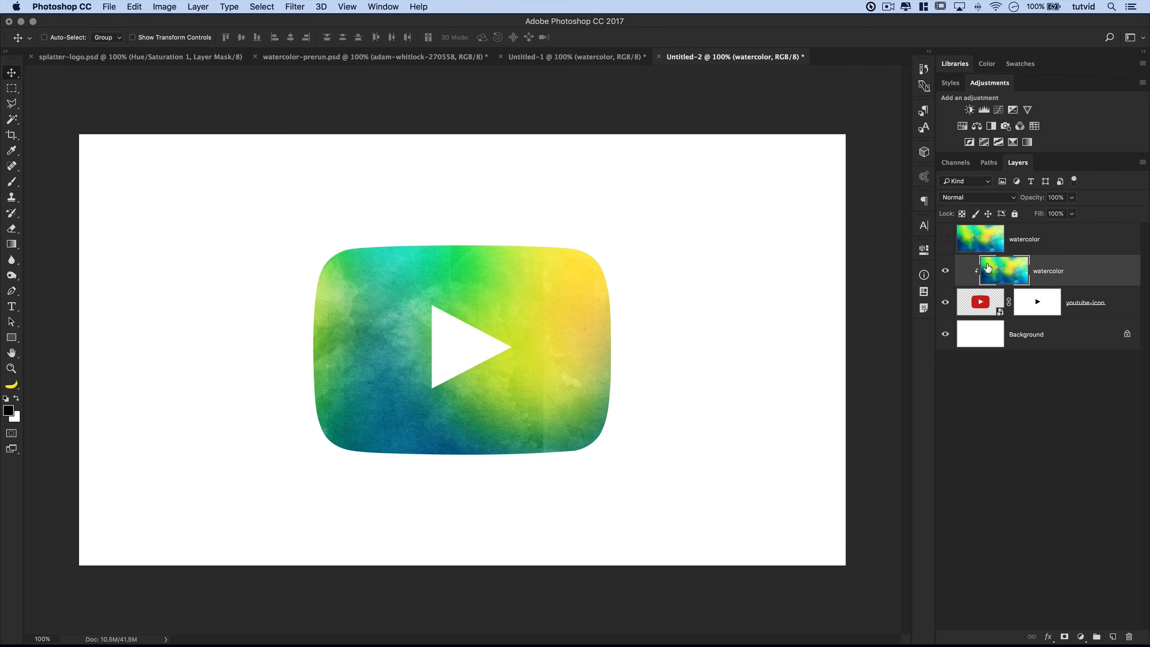
click(165, 6)
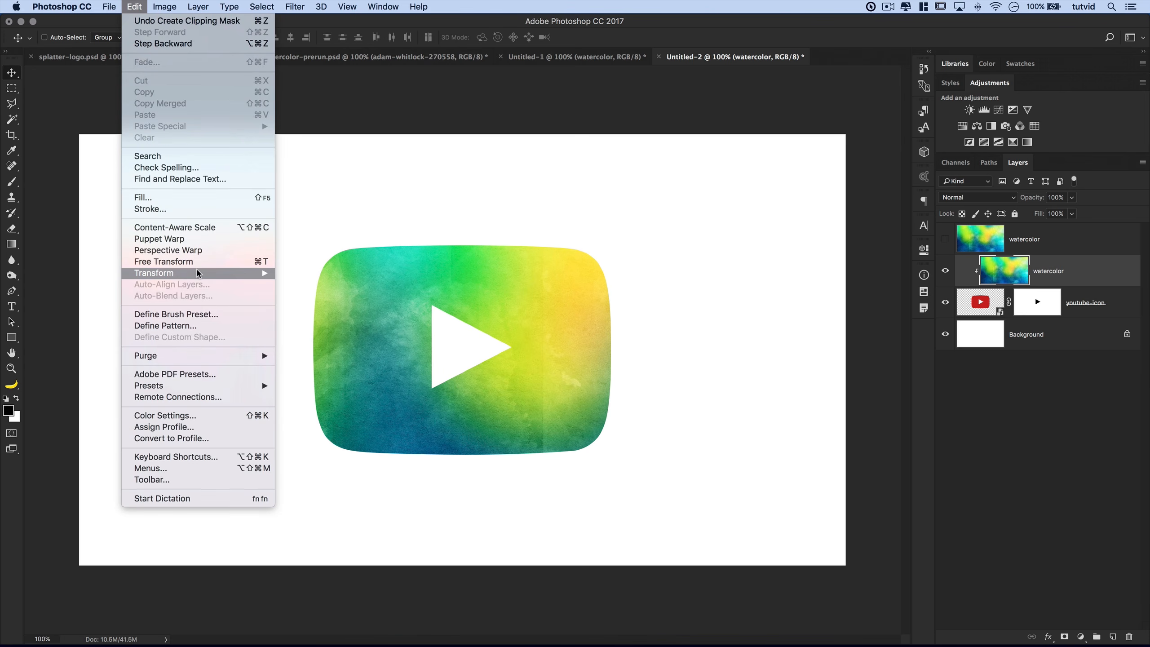
click(177, 263)
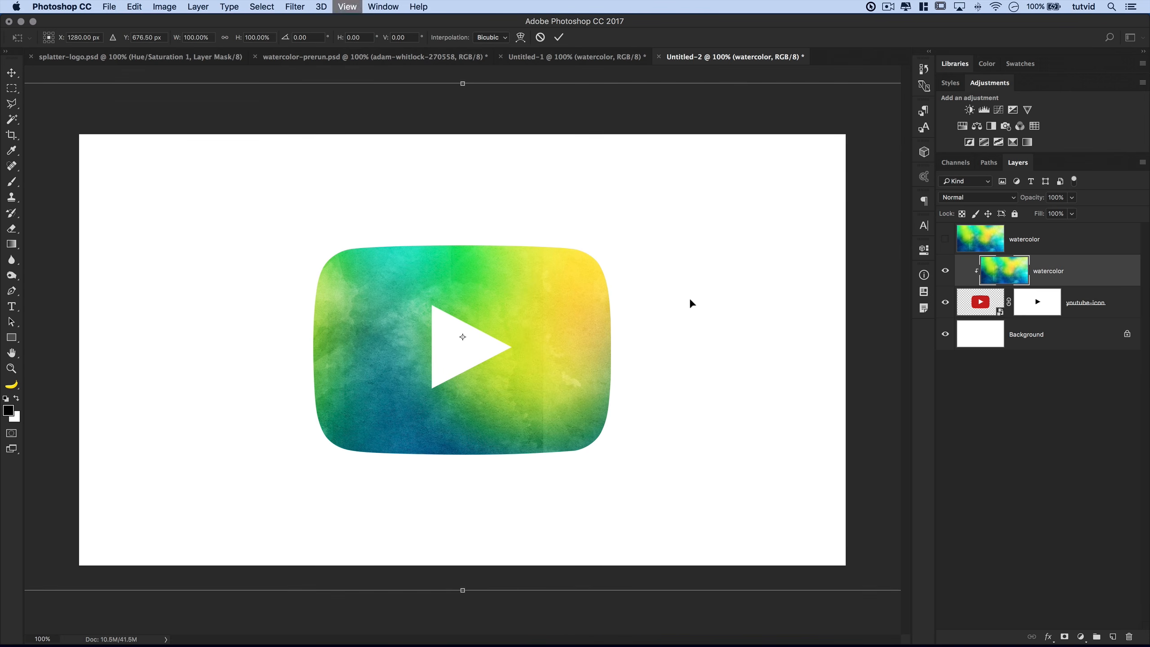
key(super+minus)
drag(687, 217, 582, 278)
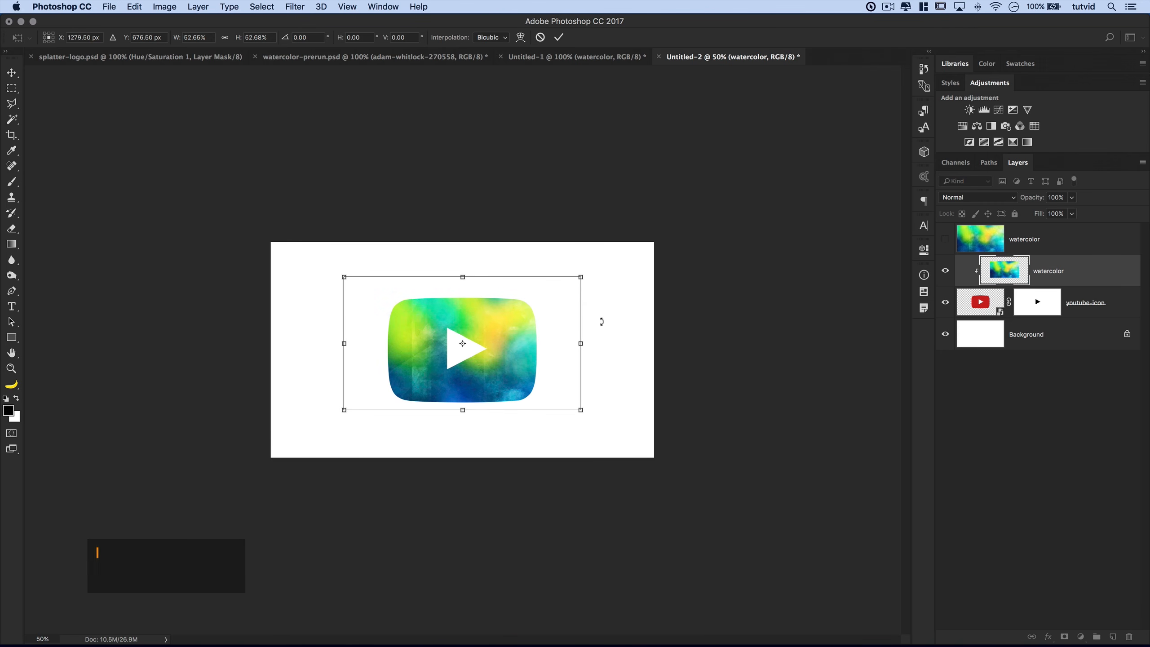
key(shift+Down)
key(shift+Down)
key(shift+Down)
key(shift+Left)
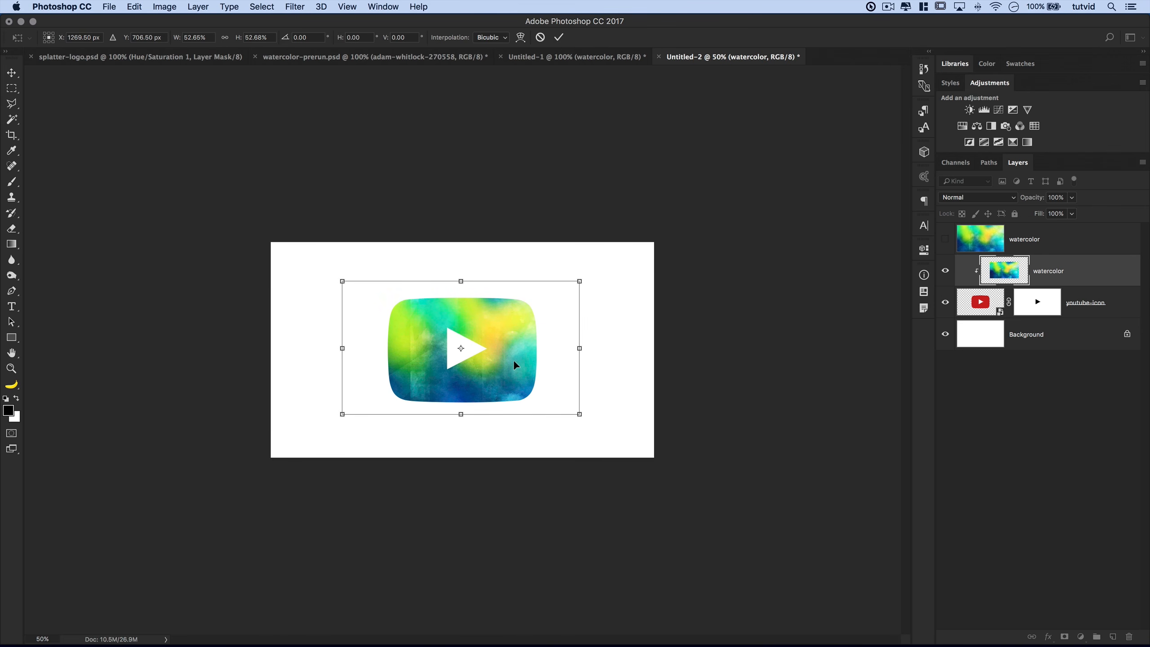
key(Return)
key(super+1)
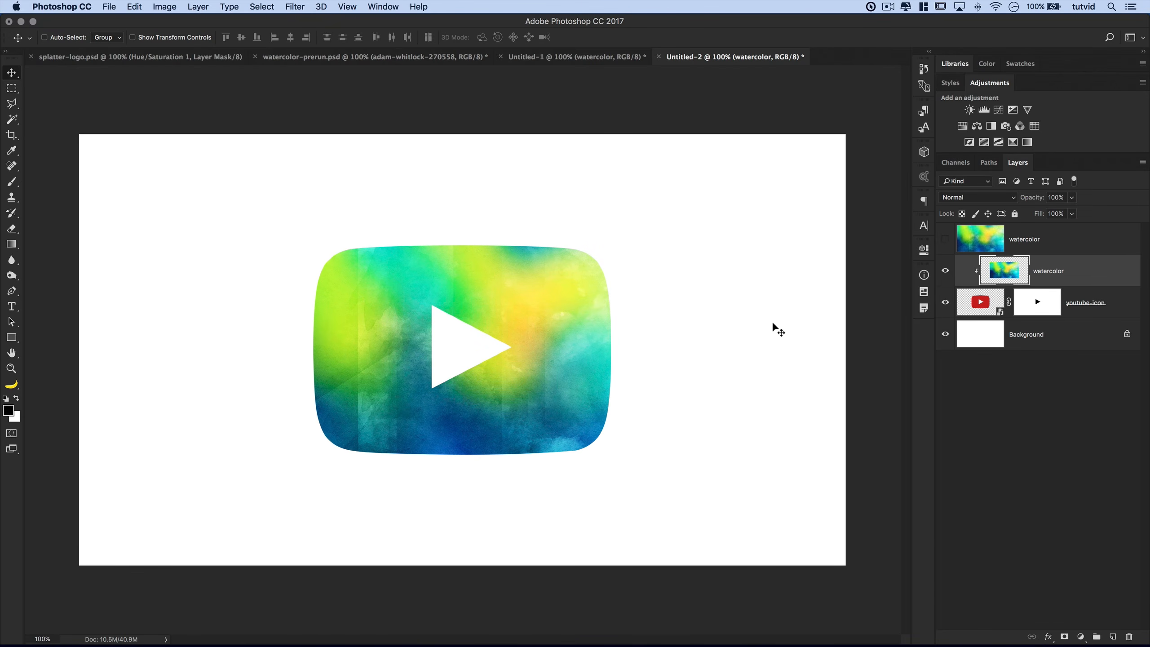
Show the upper watercolor layer and give it a black layer mask that hides it completely
click(945, 240)
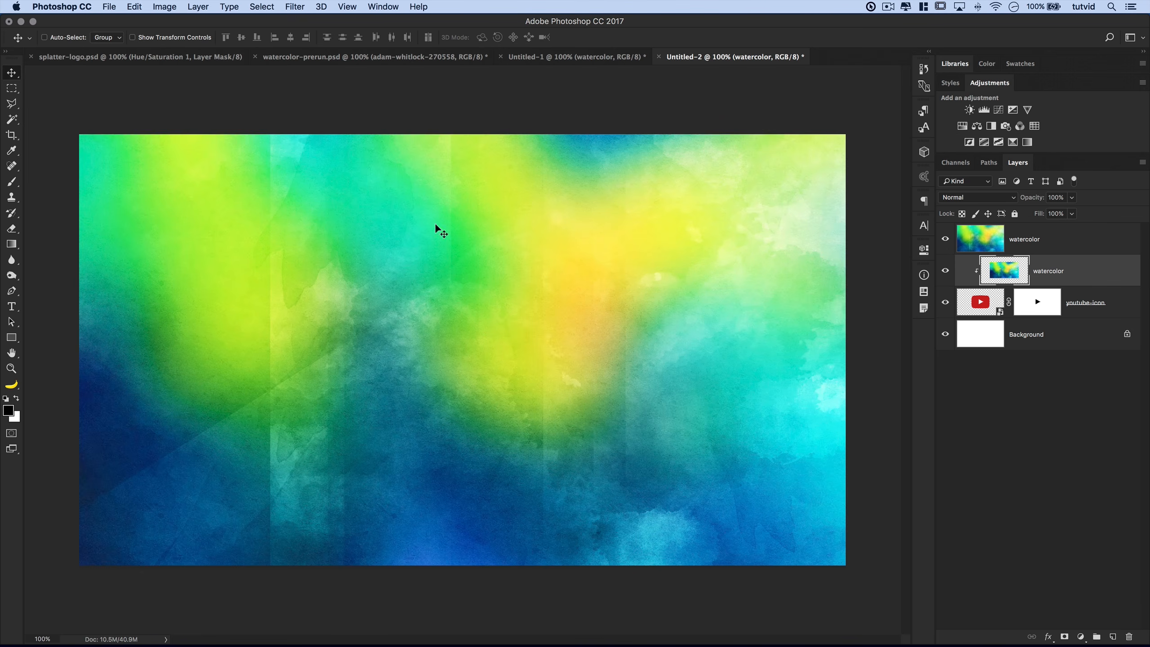
click(1051, 254)
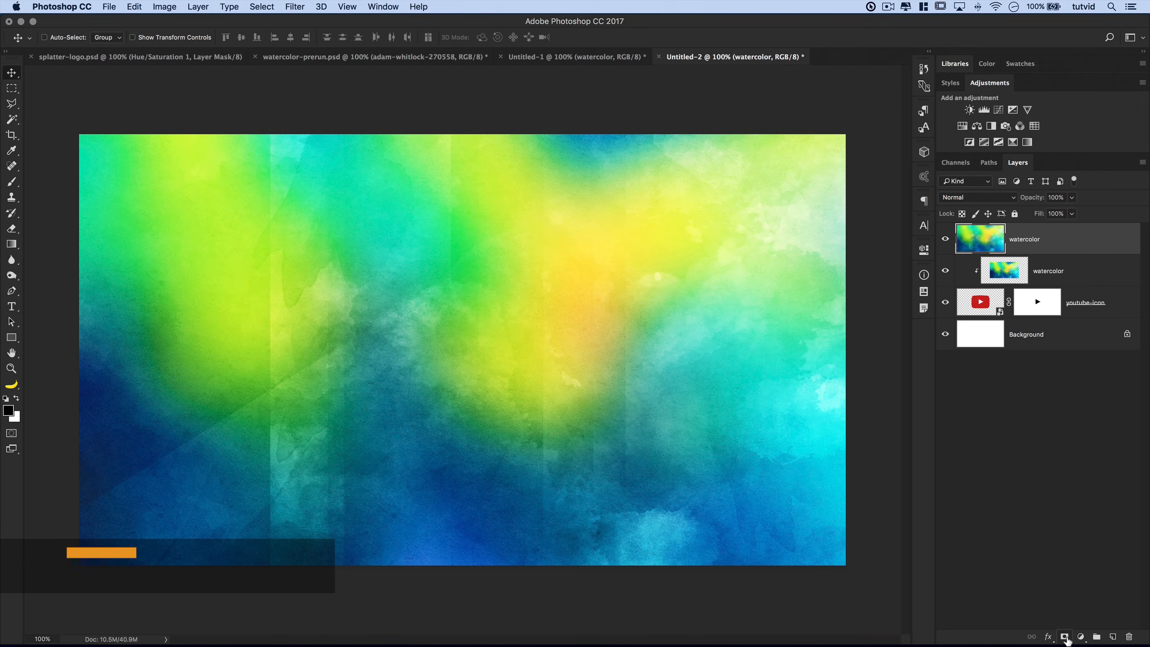
alt+click(1064, 637)
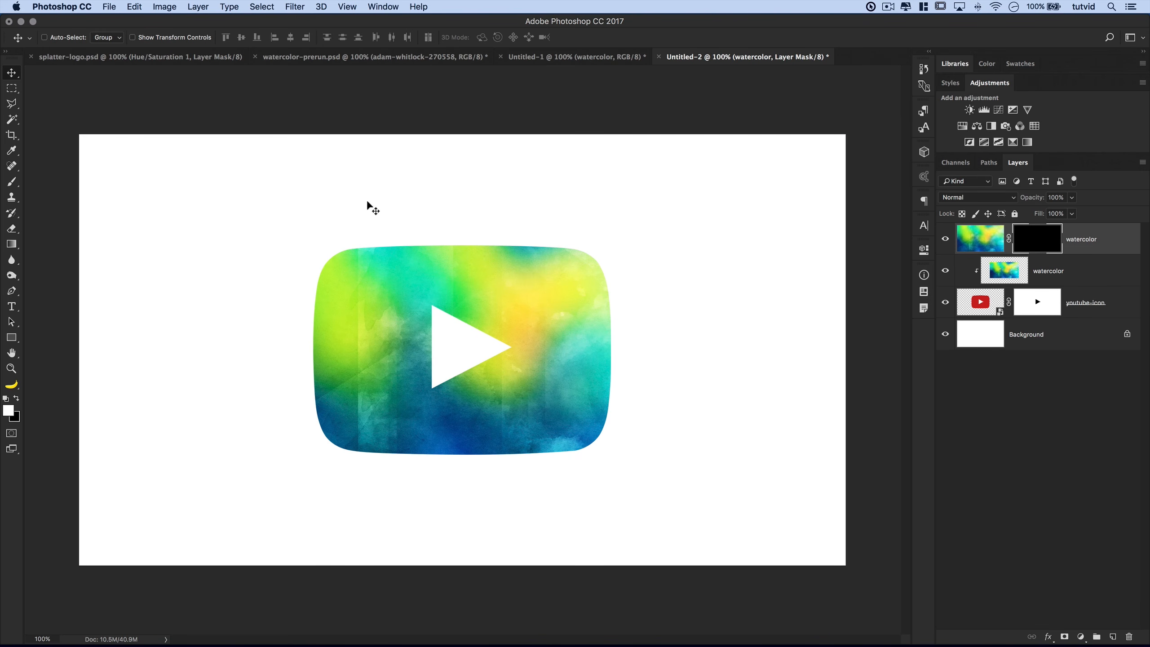
Replace the Brush tool's presets with the brush set Powder Brushes 4.abr from the assets folder
click(13, 181)
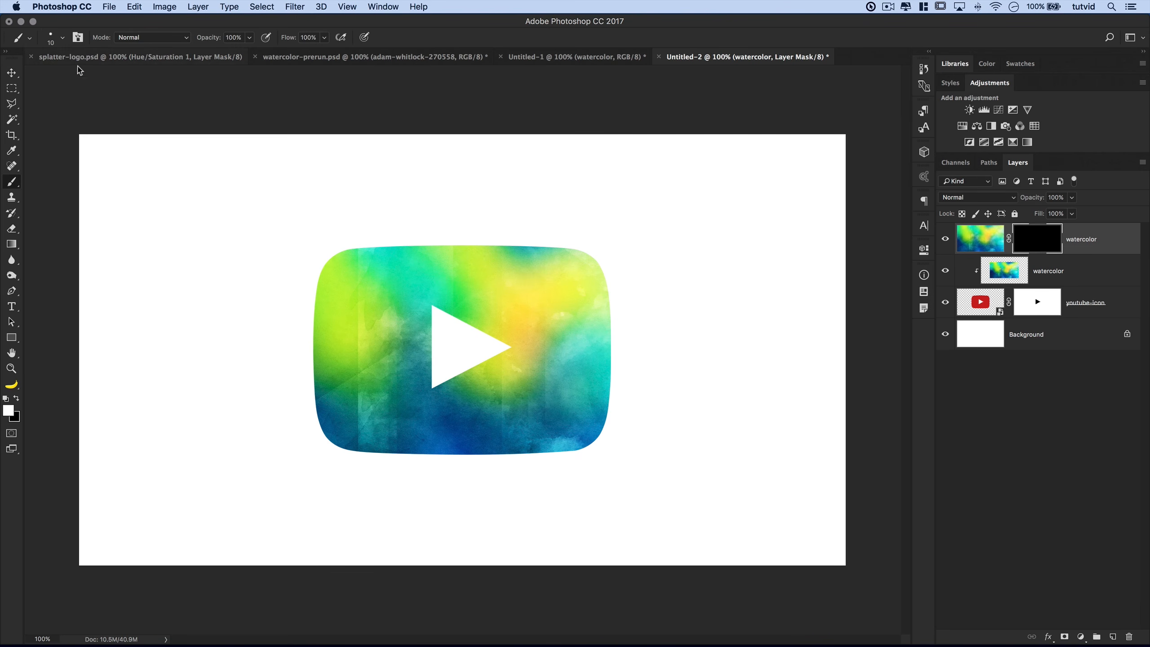
right_click(249, 222)
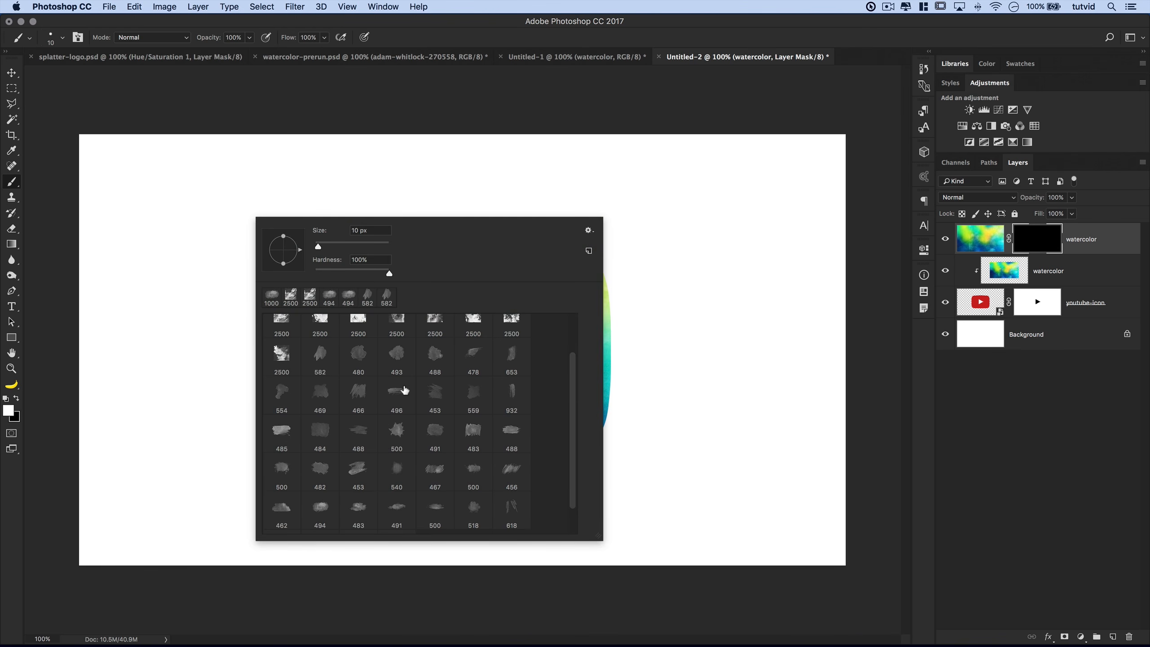
scroll(404, 389, up, 3)
click(589, 231)
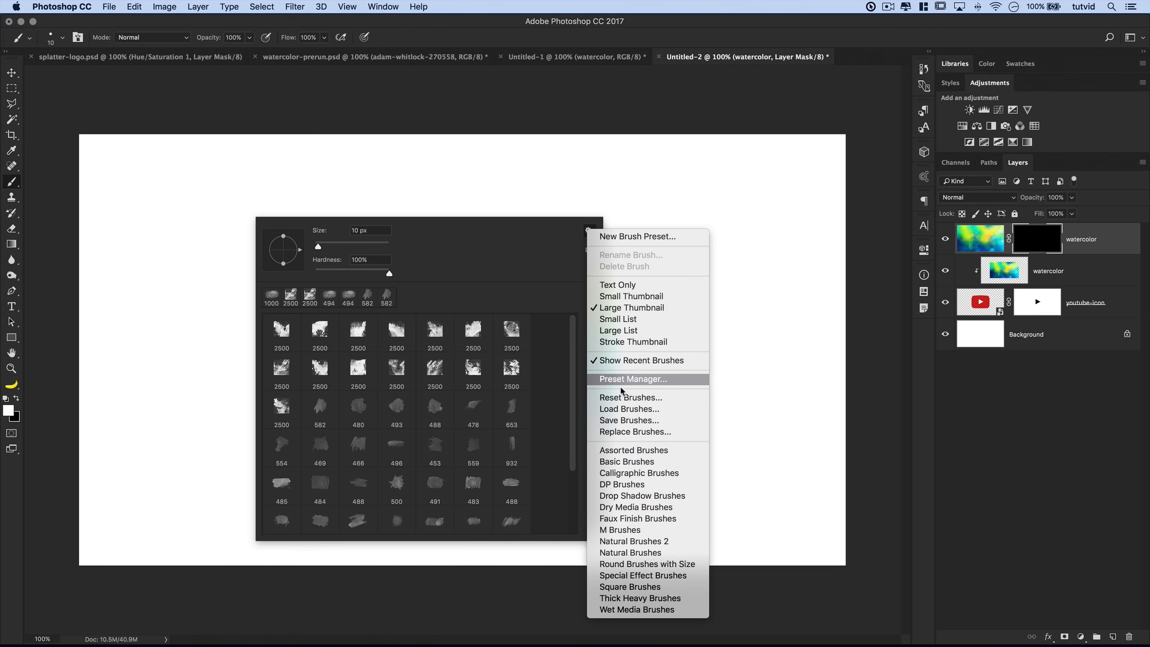
click(621, 436)
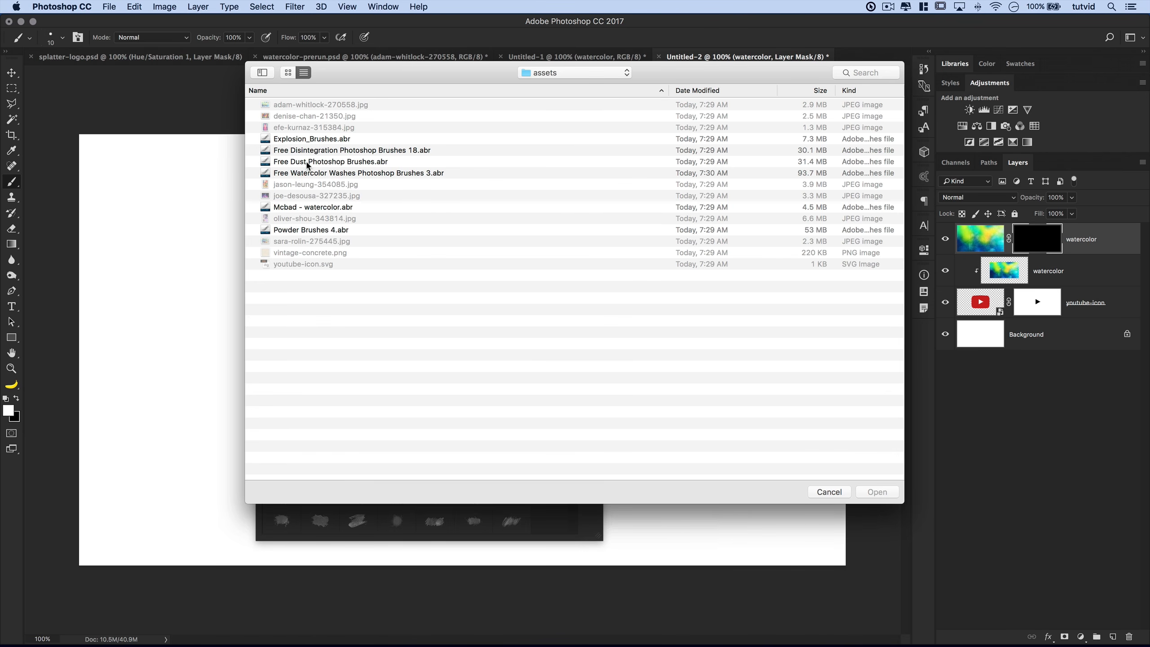
click(308, 229)
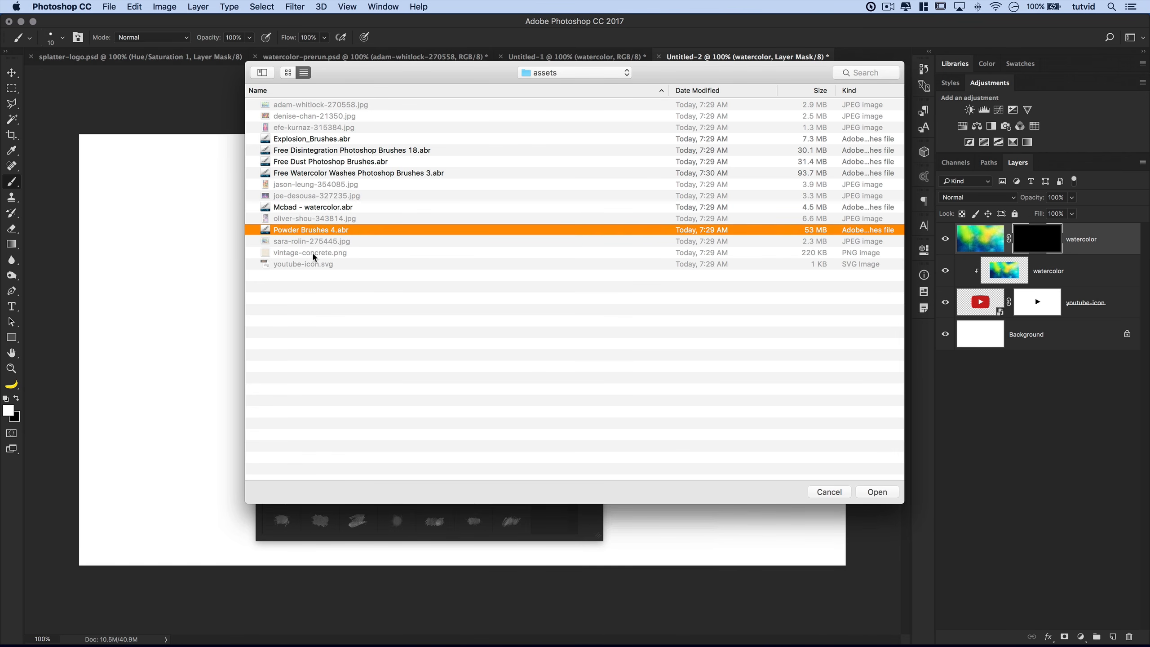
click(883, 493)
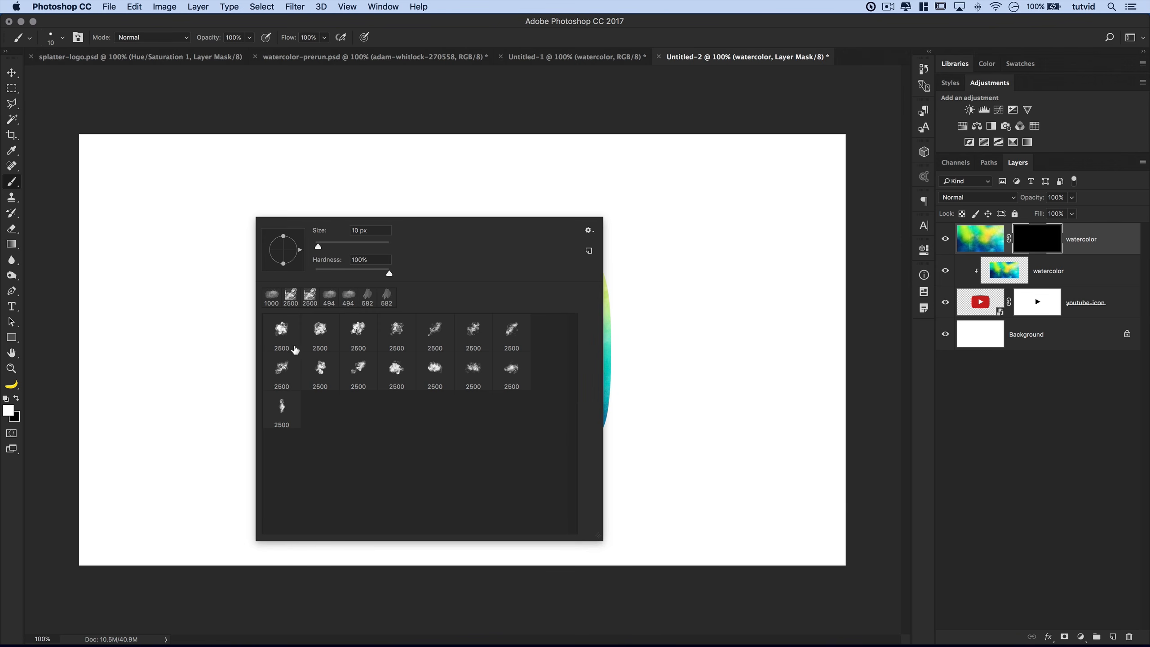
Choose the seventh powder brush and set its Shape Dynamics to 82% size jitter and 66% angle jitter
click(290, 333)
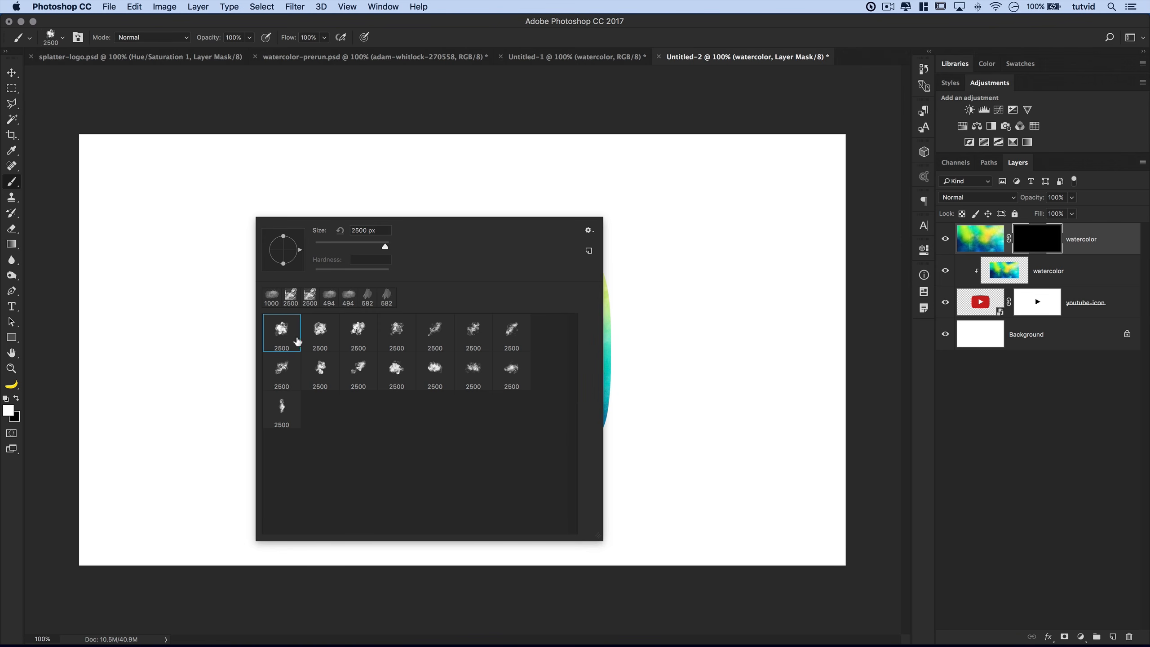
click(521, 333)
click(78, 39)
drag(308, 139, 192, 102)
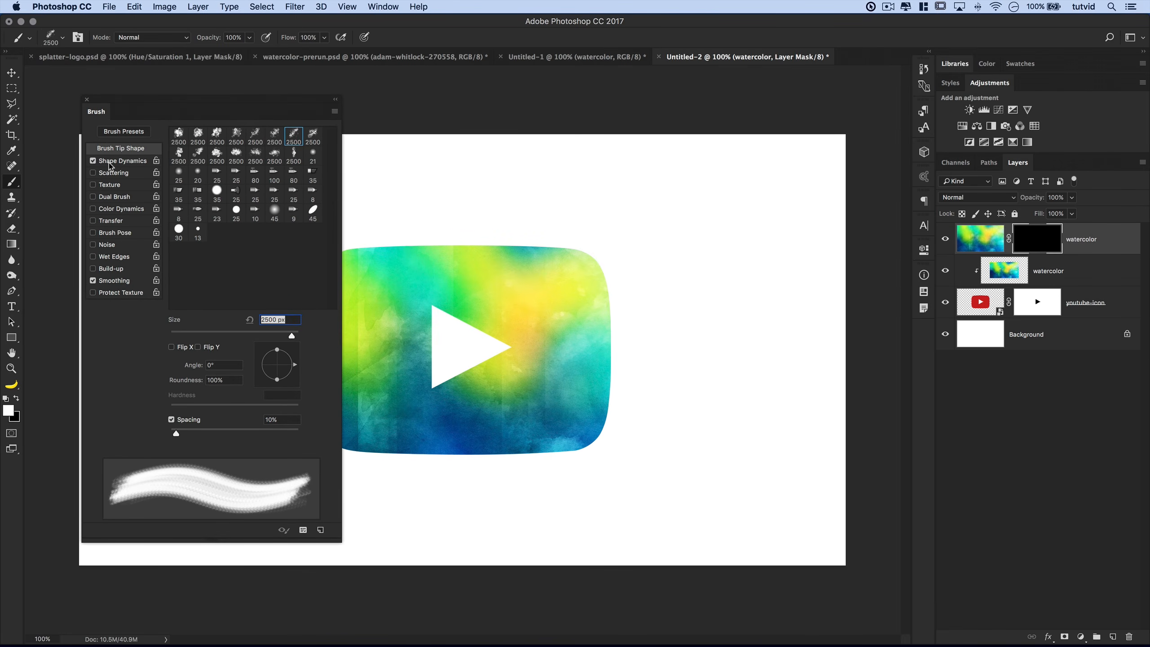
click(110, 162)
drag(185, 149, 277, 145)
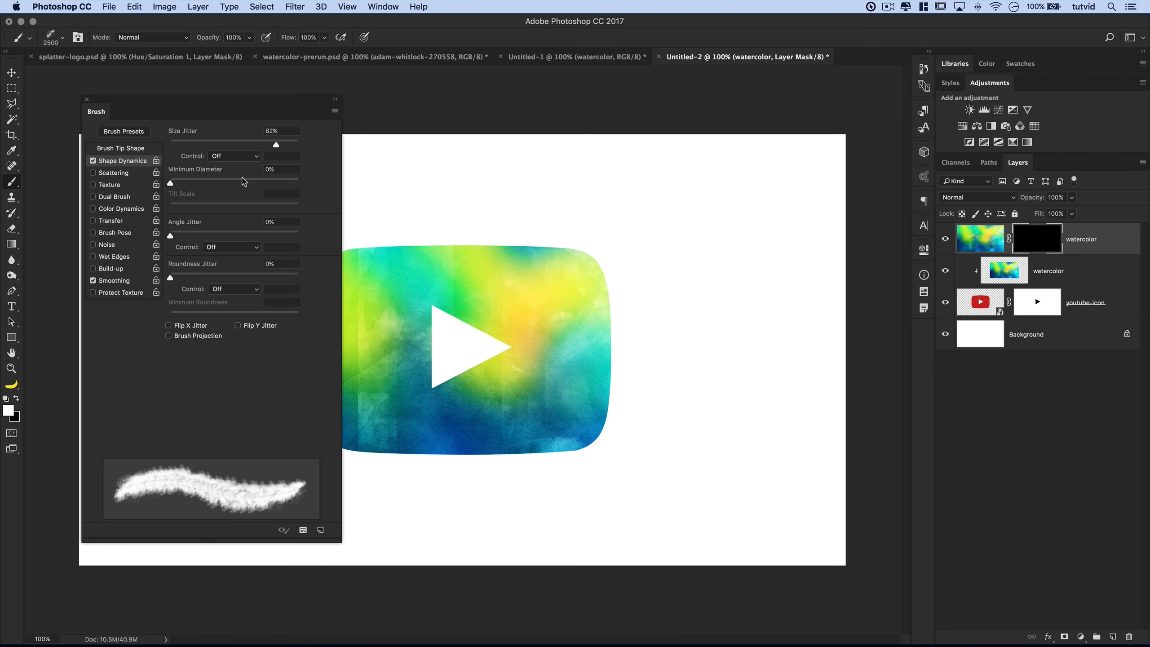
drag(177, 236, 256, 239)
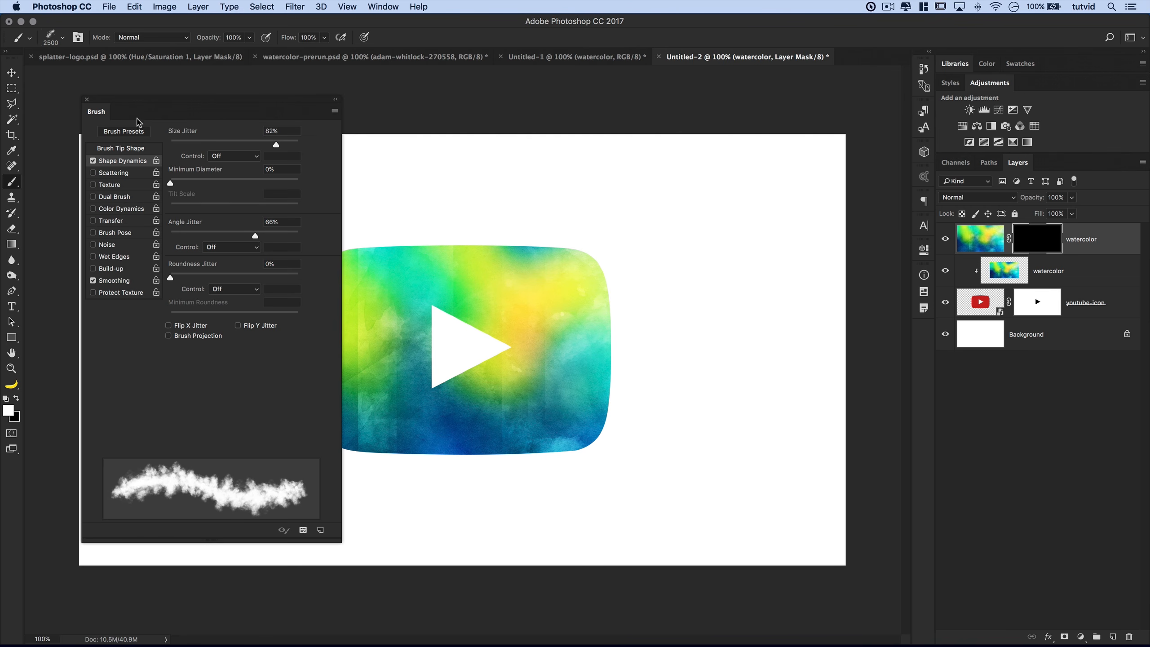
click(85, 100)
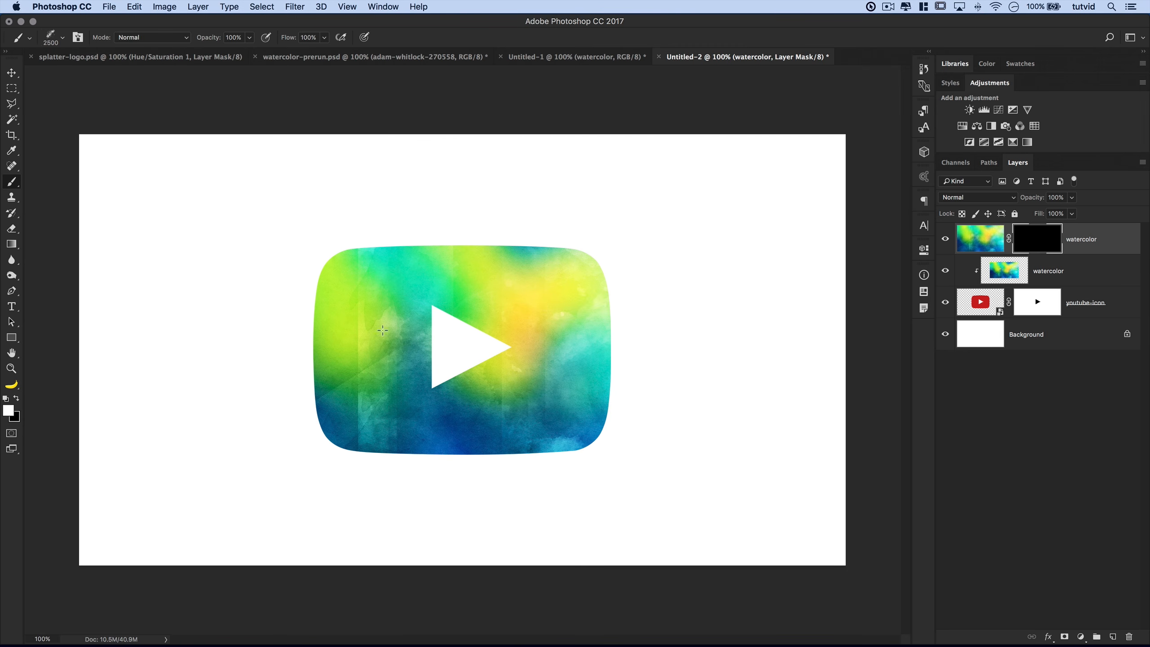
Set the powder brush size to 1200 px and reveal splatters in the upper watercolor's mask at the icon's upper corners and right edge
right_click(402, 310)
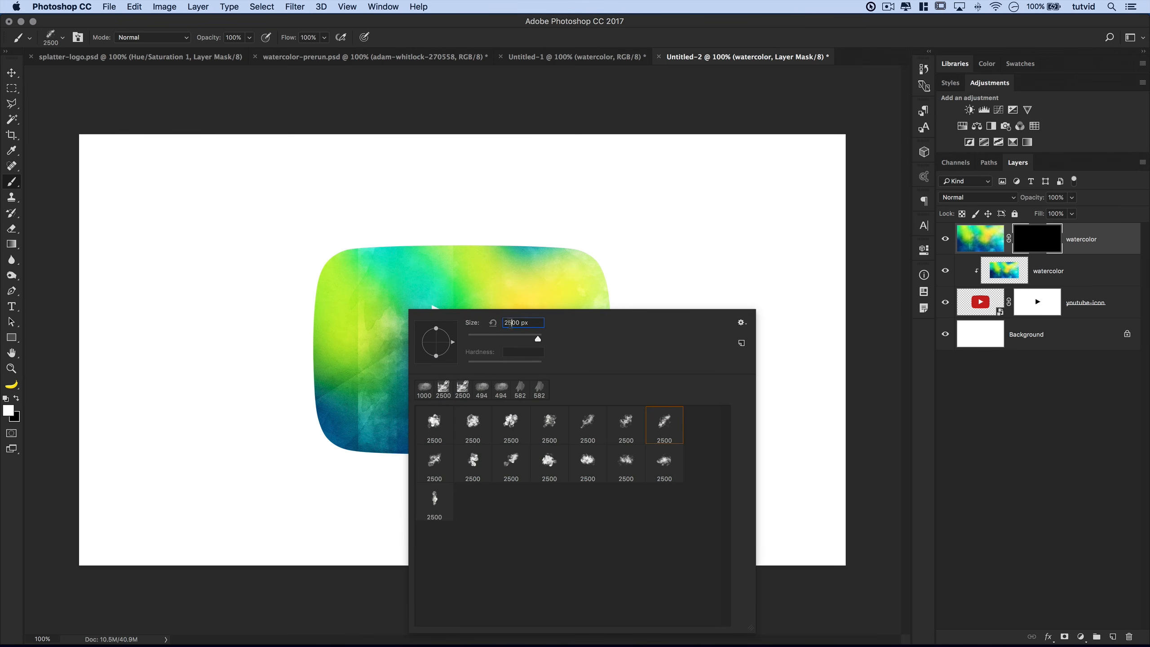
text(120)
key(Return)
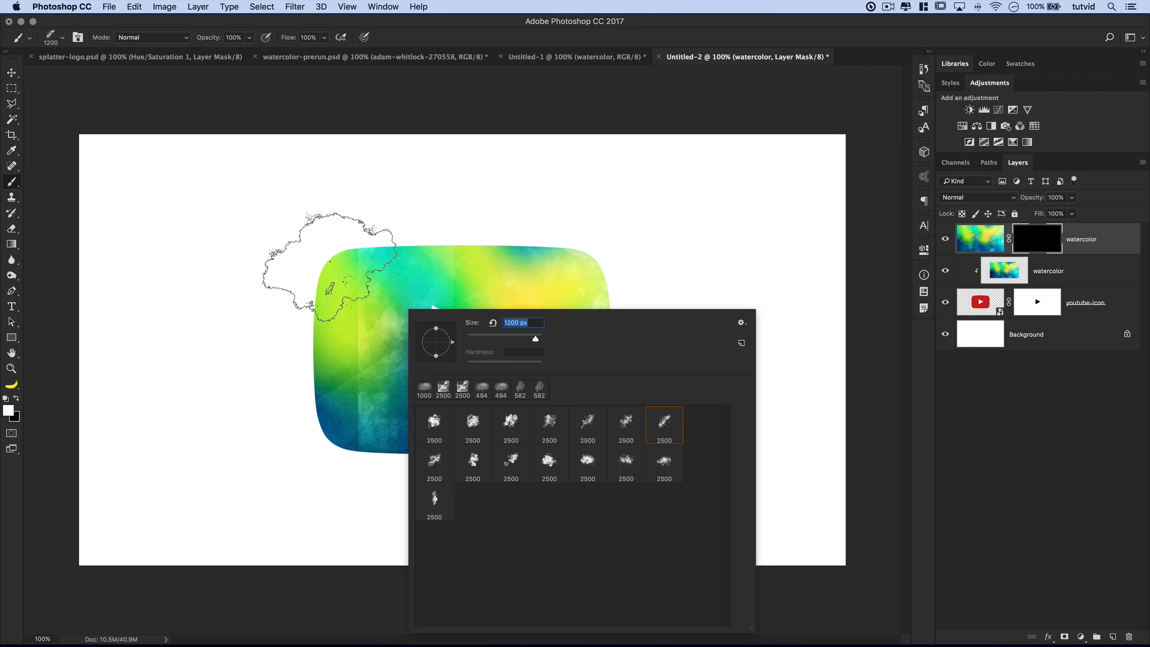
click(326, 256)
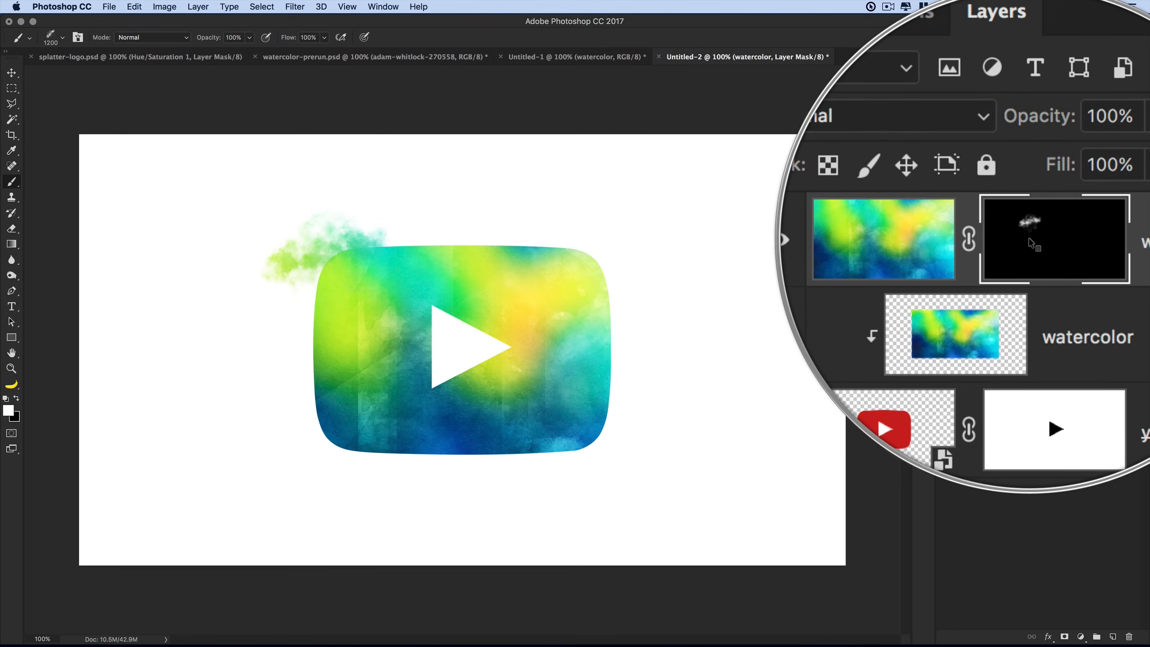
super+click(1036, 239)
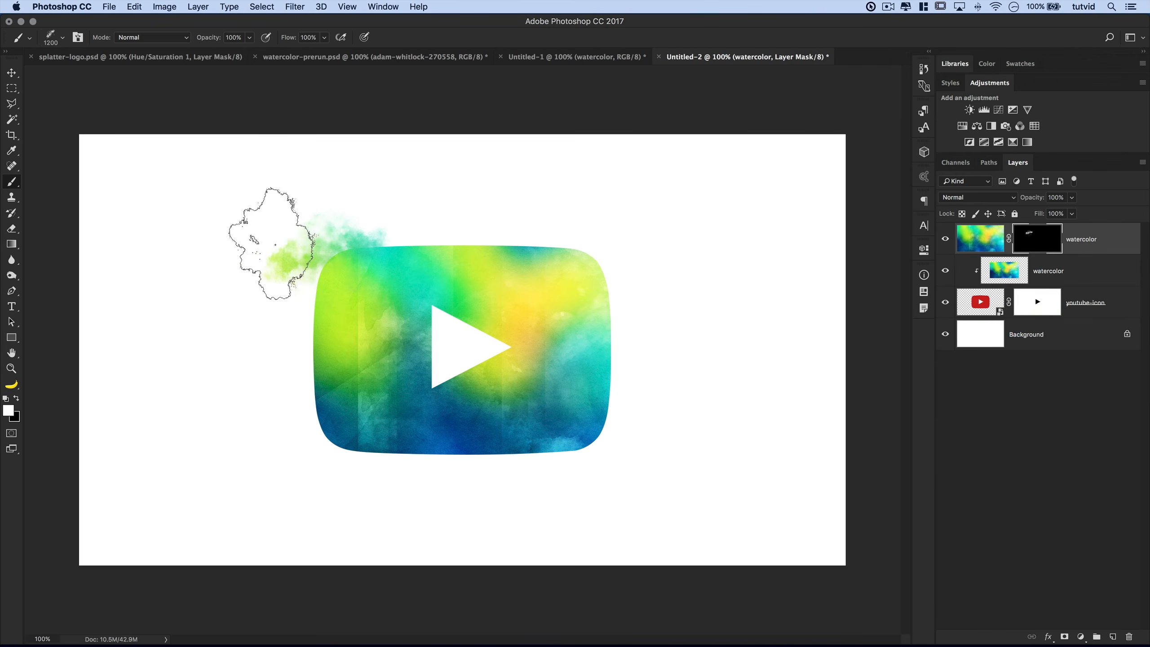
click(593, 239)
click(619, 338)
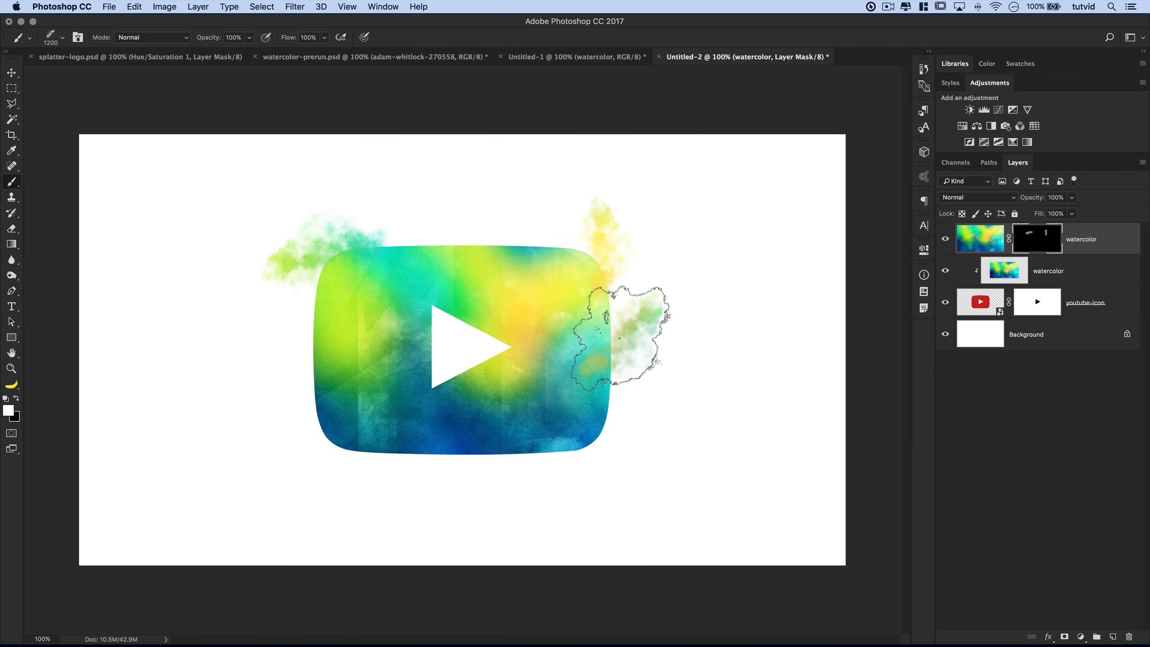
click(285, 394)
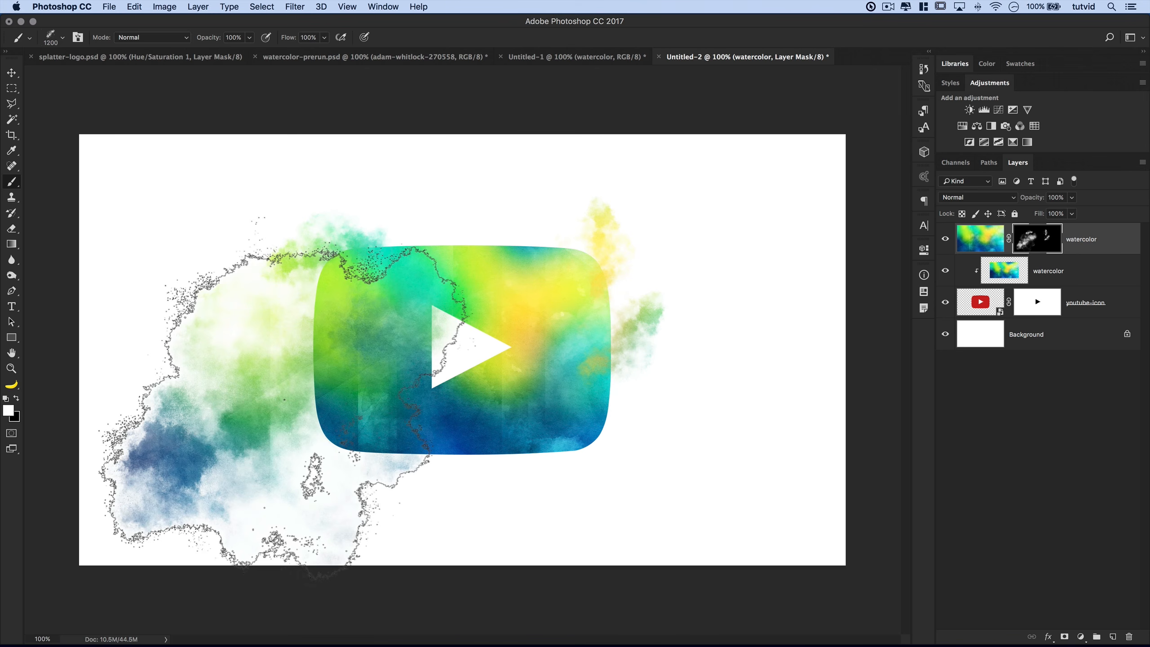
key(super+z)
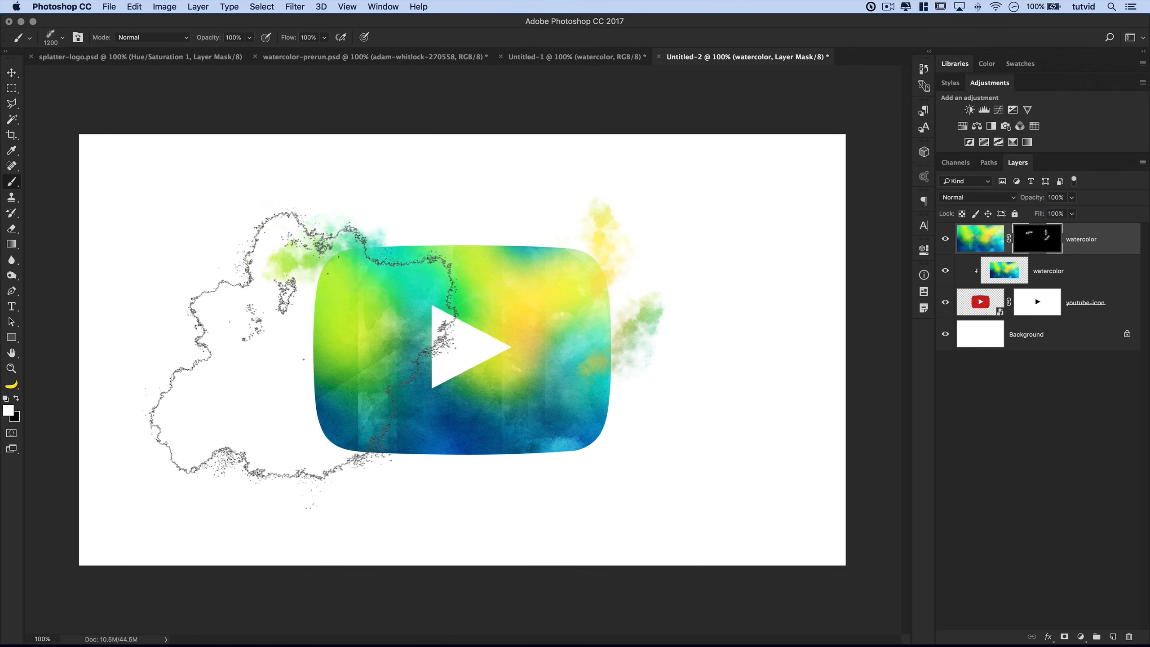
Stamp more white powder splatters in the upper watercolor's mask over the icon, around its edges and out toward the canvas's lower-right corner
key(super+minus)
key(super+minus)
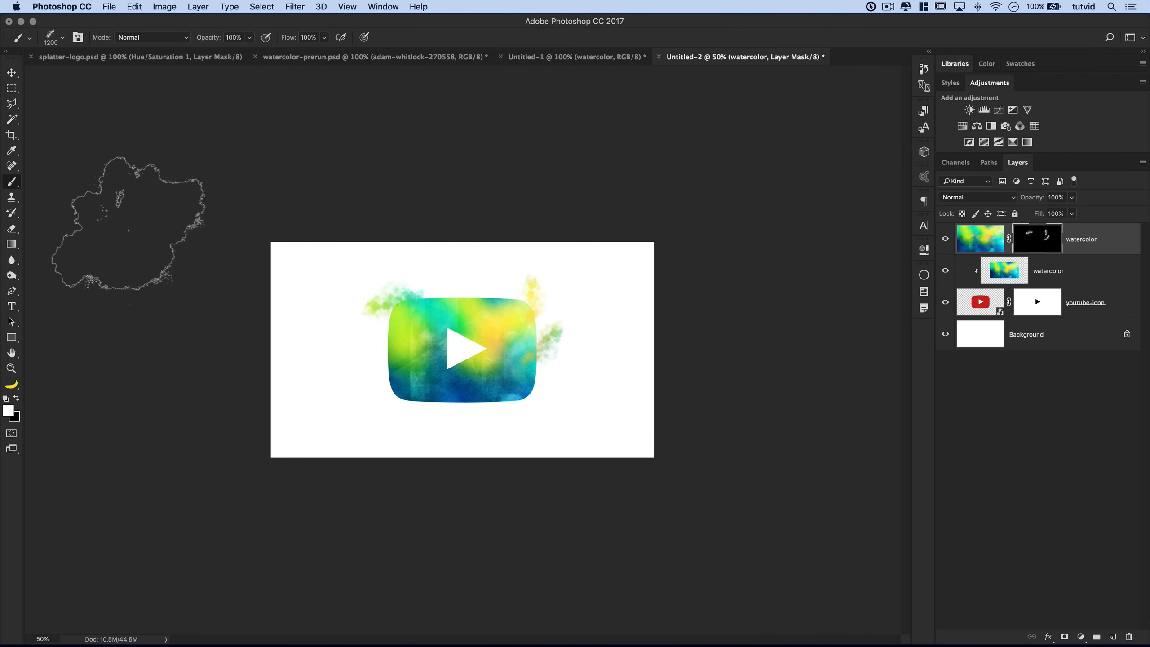
click(114, 245)
click(123, 268)
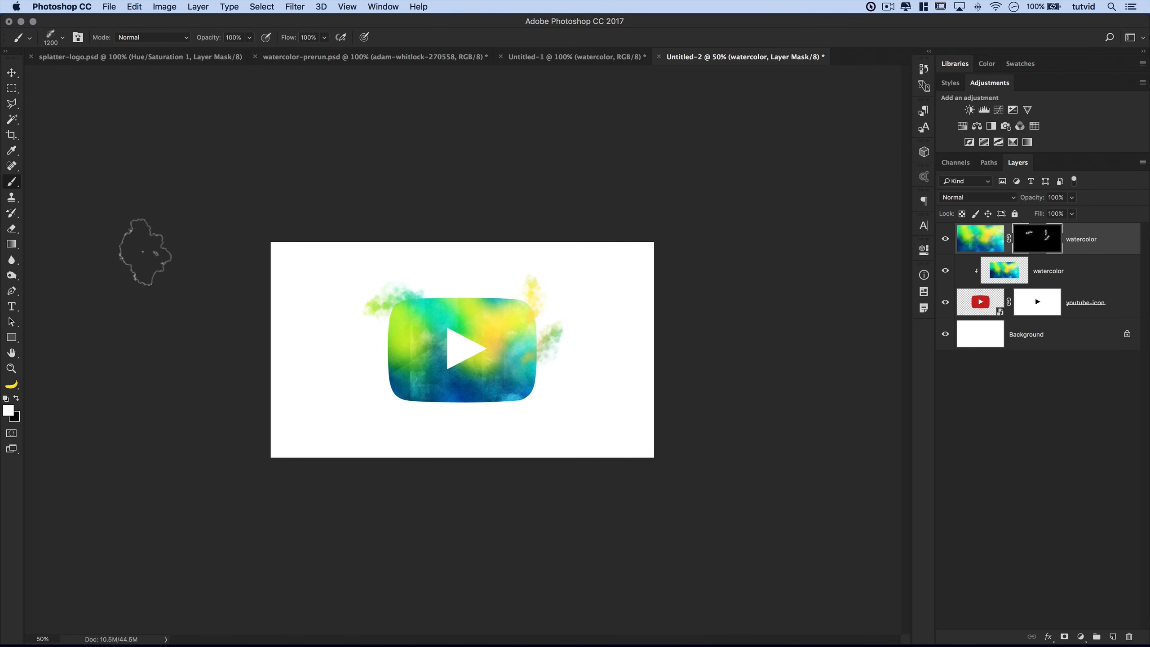
key(super+plus)
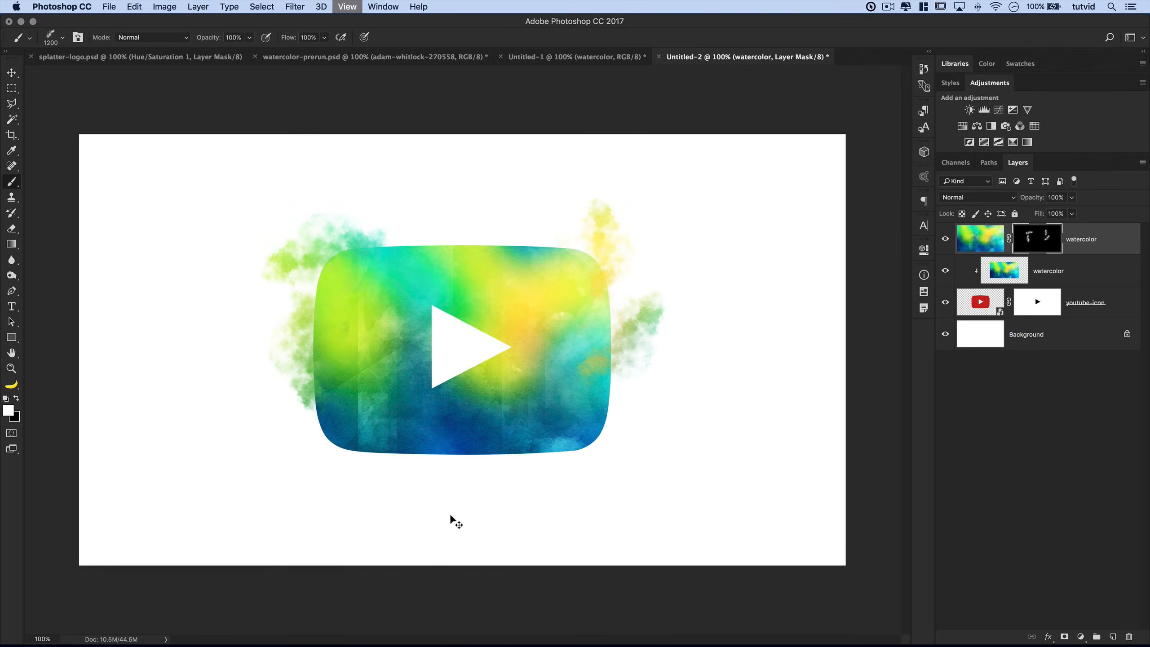
click(408, 385)
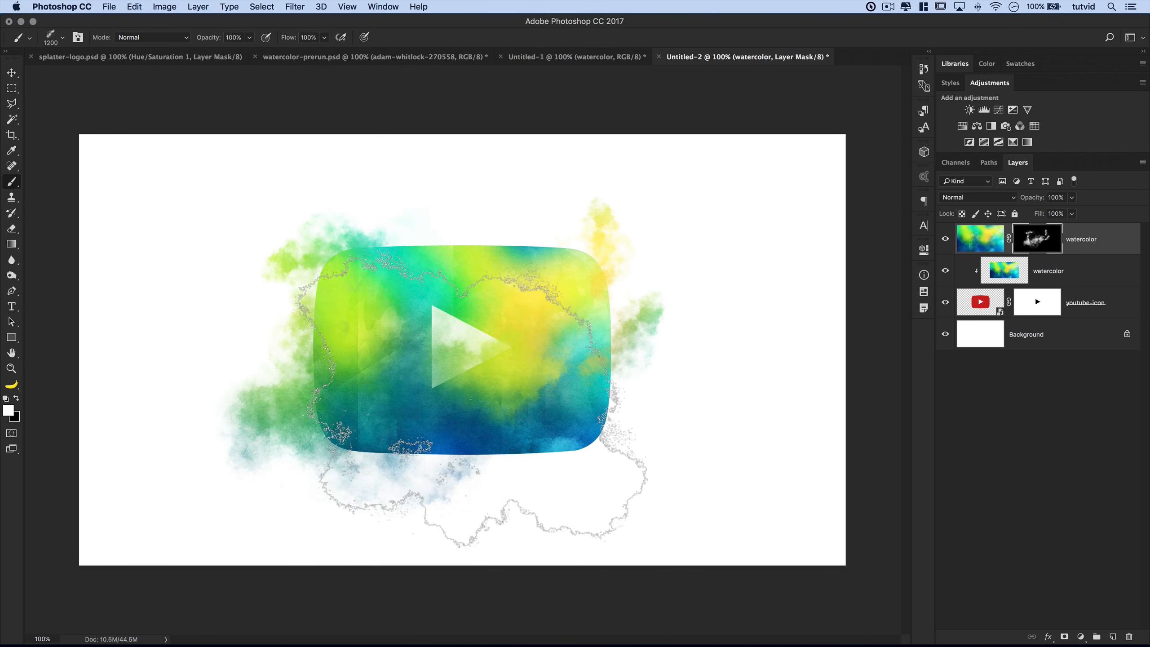
click(574, 349)
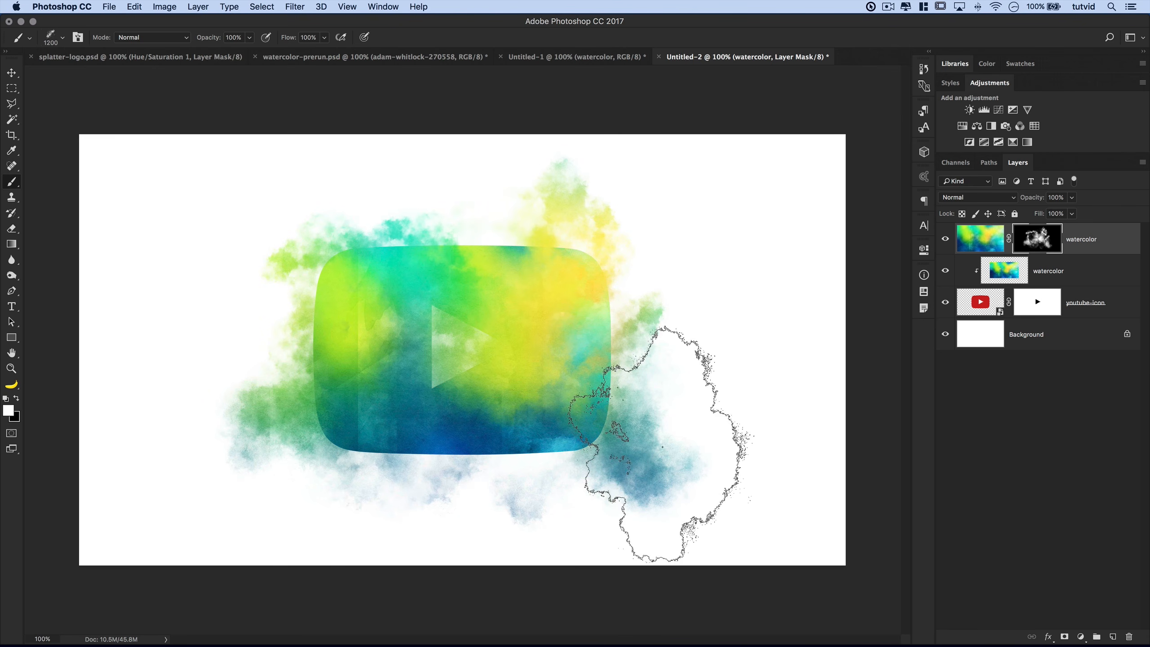
click(664, 447)
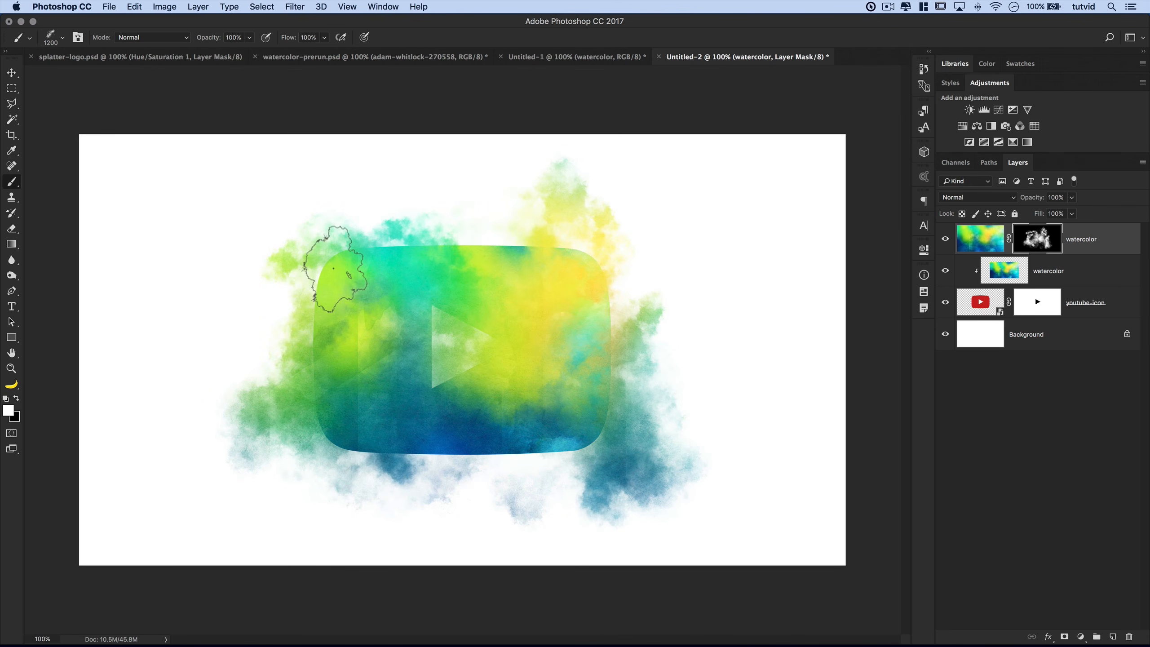
click(311, 280)
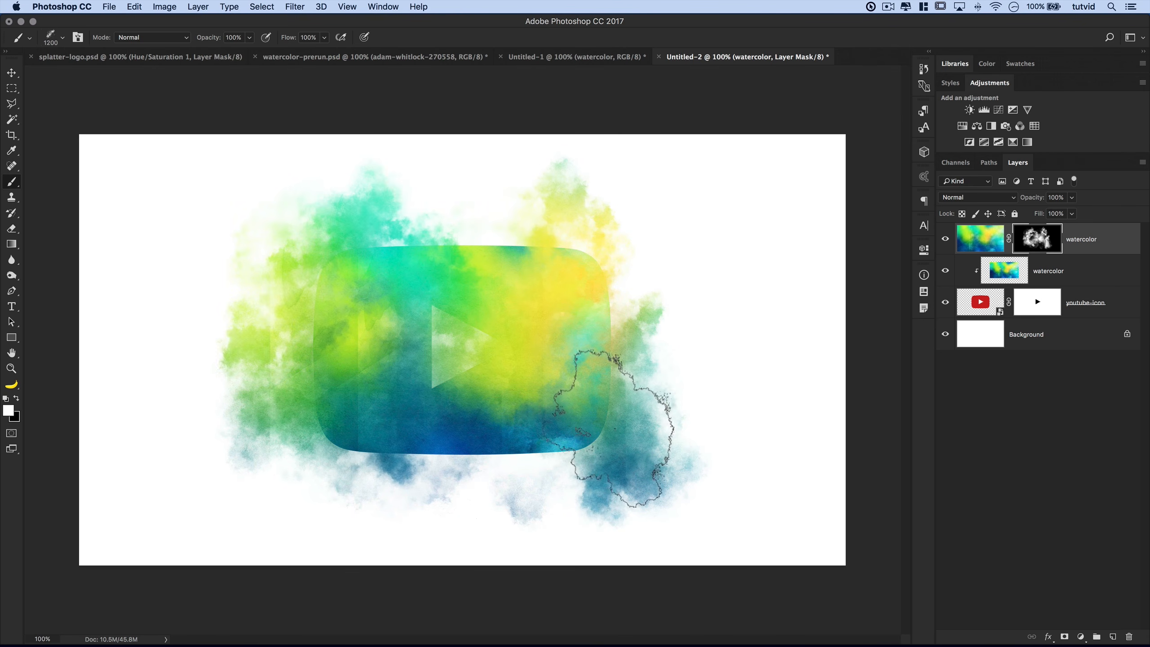
click(679, 464)
click(292, 247)
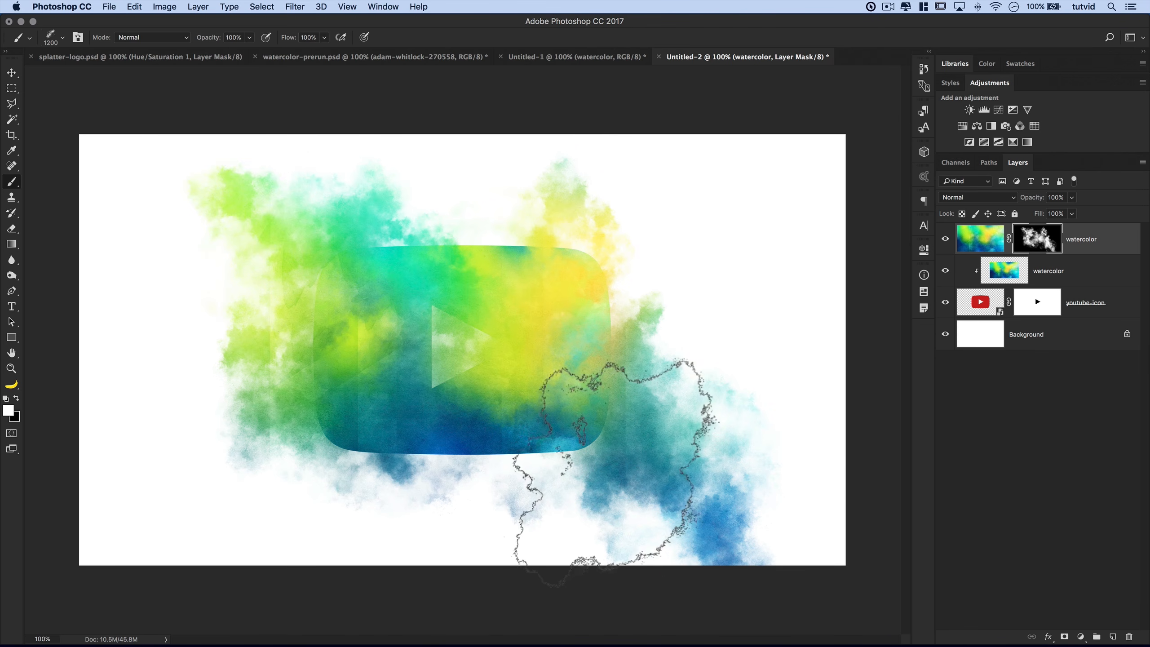
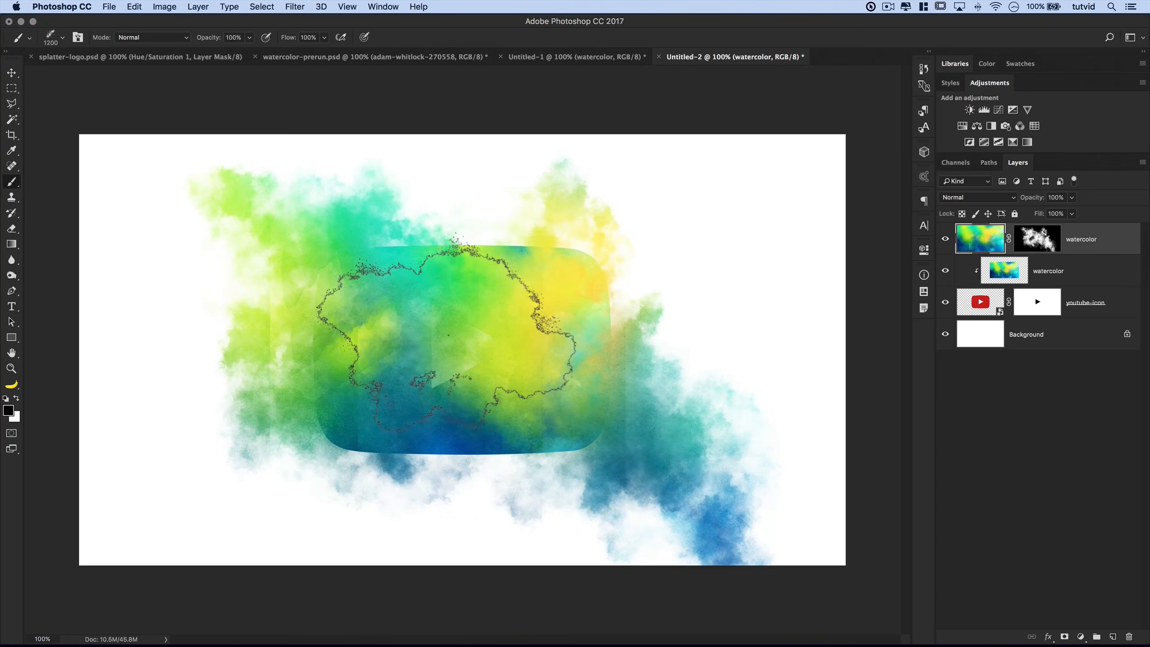
Set the brush size to 900 px and paint black powder strokes on the youtube-icon layer mask to break up the icon's edges
right_click(453, 300)
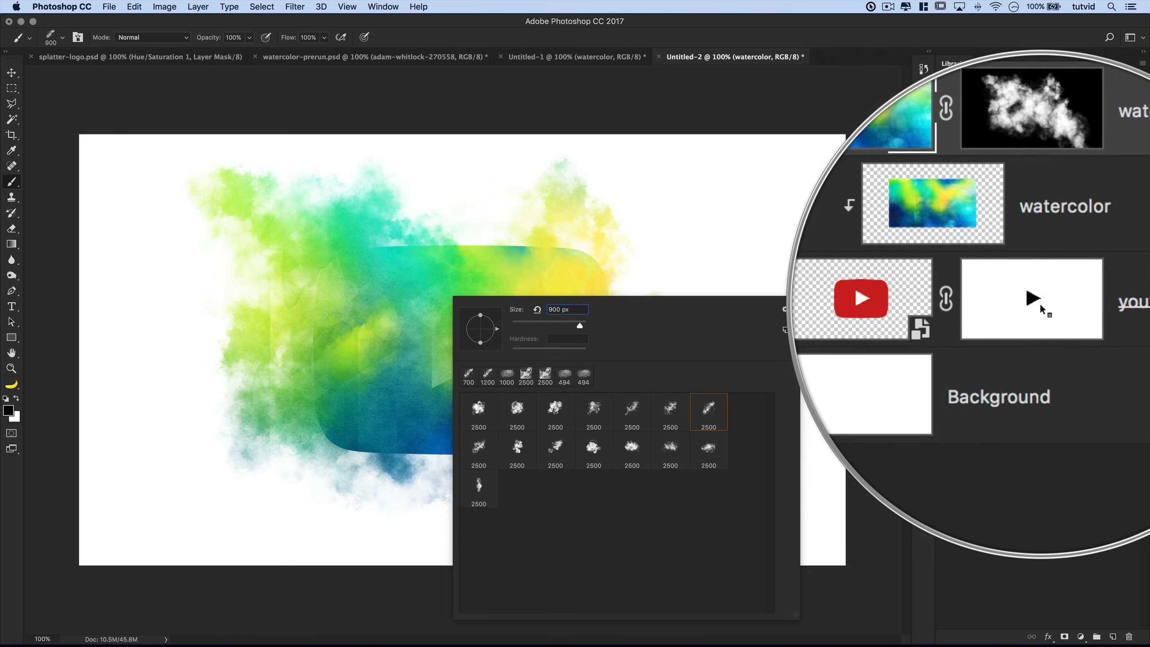
click(1041, 308)
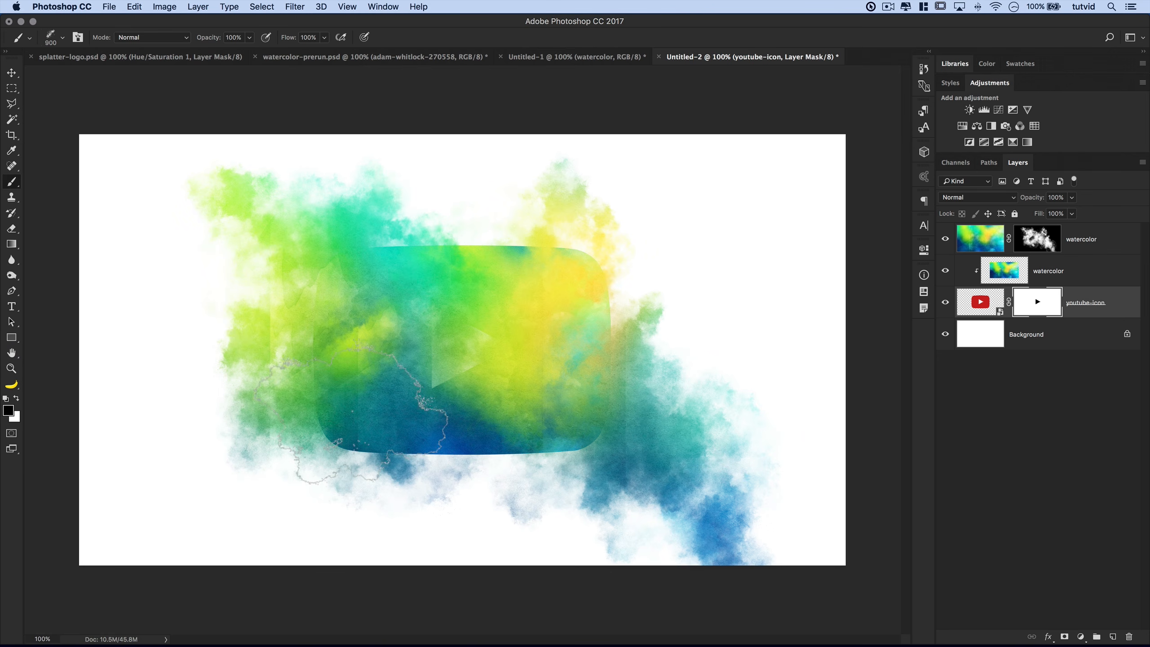
mouse_move(329, 426)
mouse_down()
mouse_move(513, 449)
mouse_move(660, 441)
mouse_move(643, 446)
mouse_move(603, 413)
mouse_move(641, 391)
mouse_move(578, 238)
mouse_move(517, 230)
mouse_move(392, 251)
mouse_move(304, 351)
mouse_move(255, 450)
mouse_up()
key(super+z)
drag(285, 329, 252, 329)
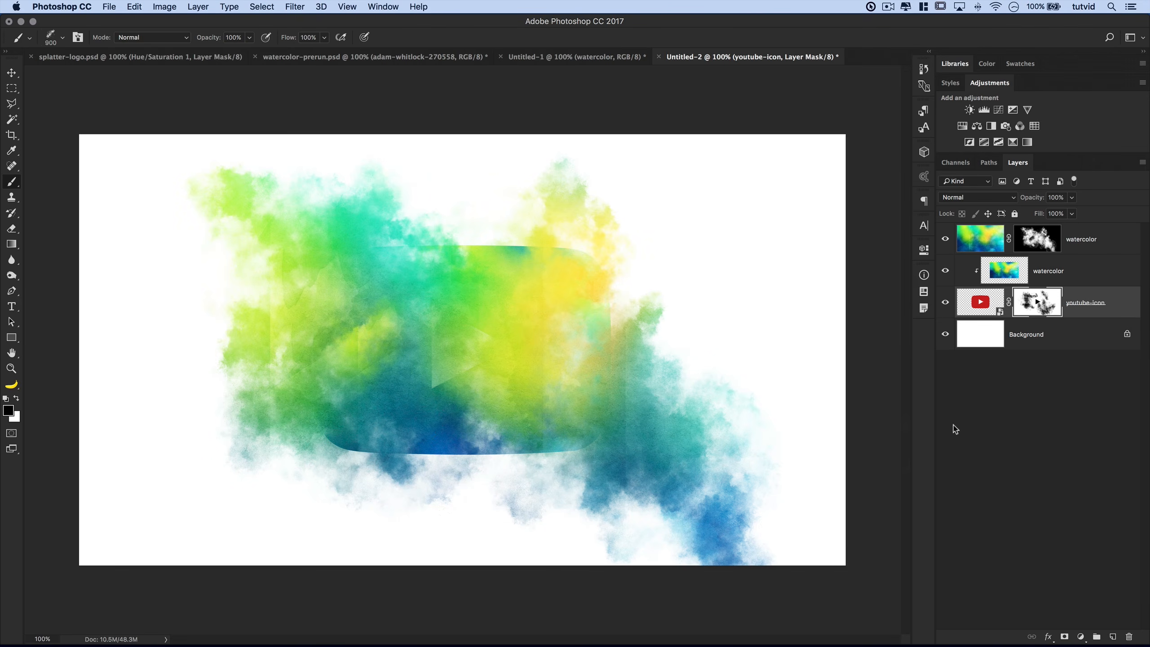
Replace the brush presets with Free Disintegration Photoshop Brushes 18.abr from the assets folder and choose the twelfth brush
right_click(404, 273)
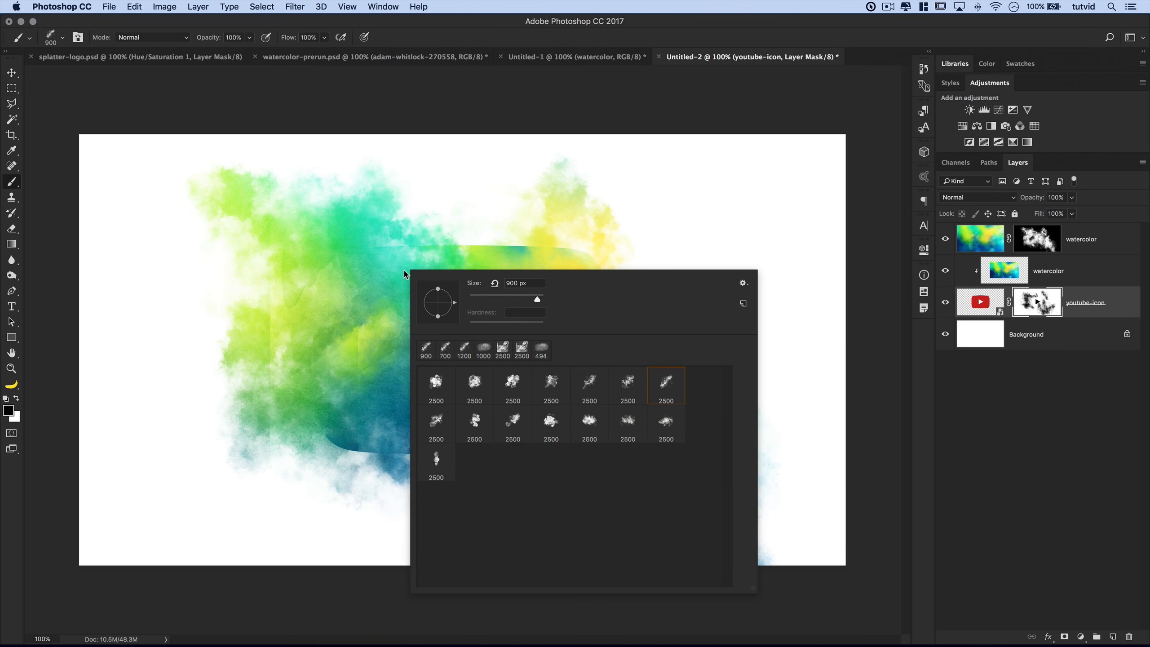
click(743, 284)
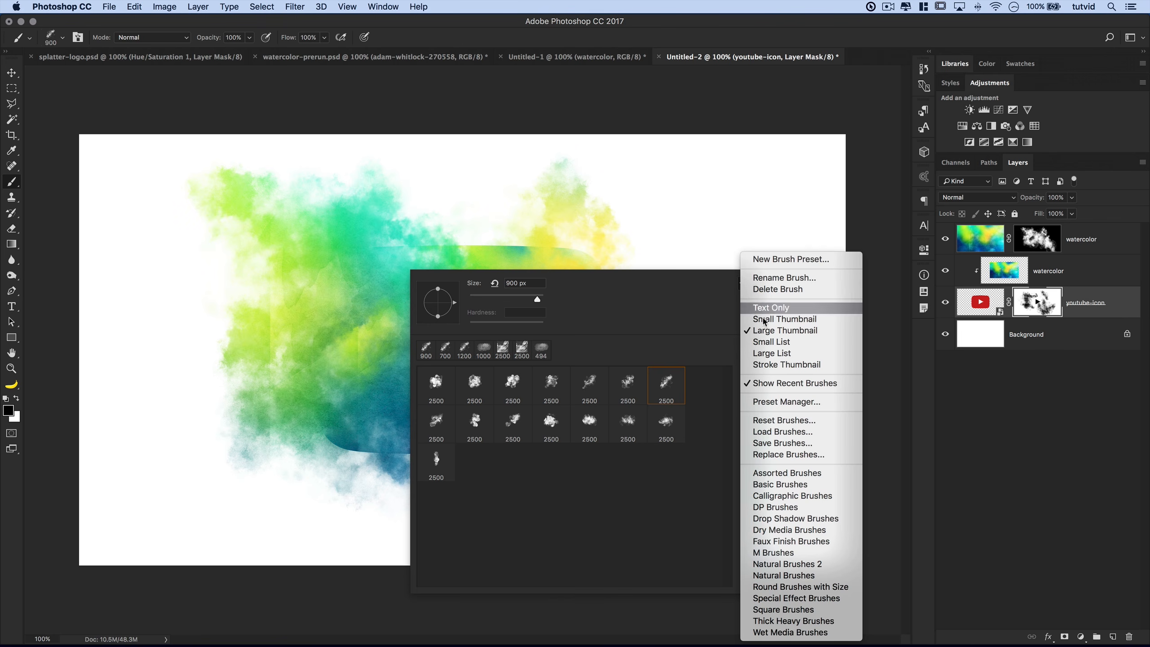
click(775, 453)
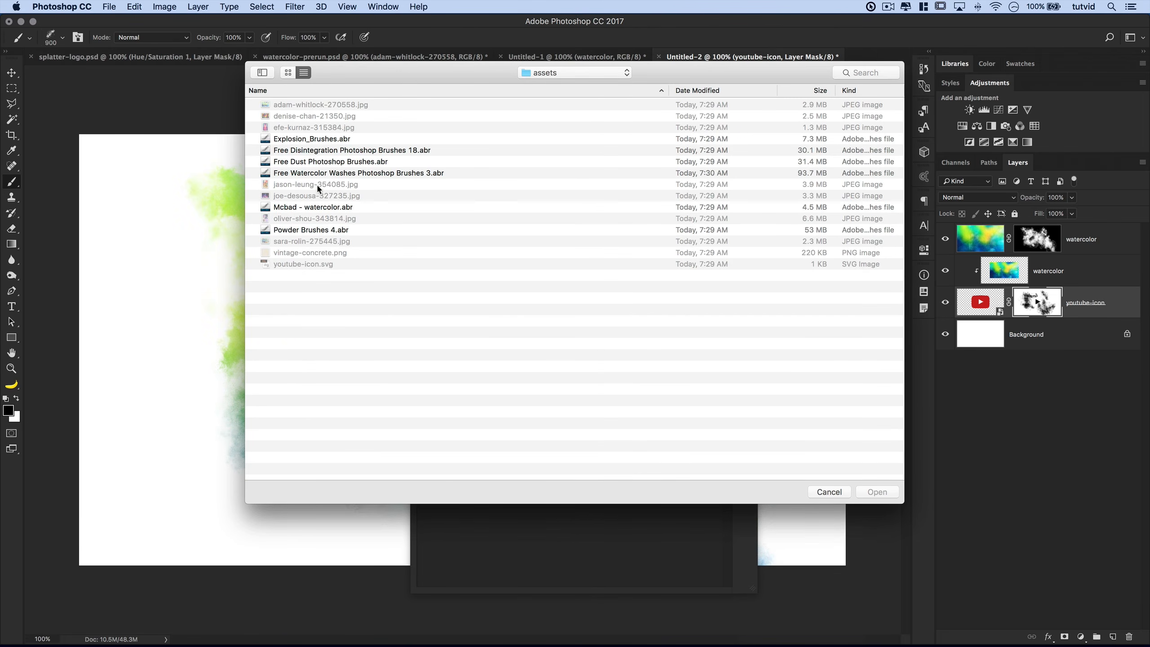
click(312, 151)
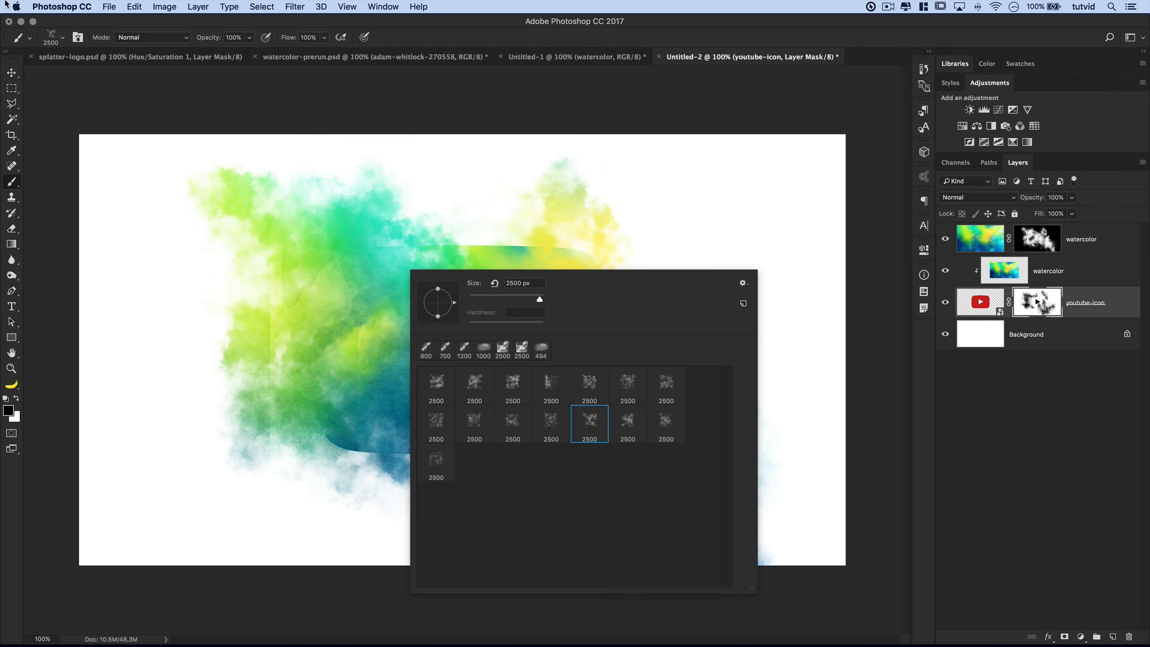
Enable Shape Dynamics for the disintegration brush with 83% size jitter and 56% angle jitter
click(78, 38)
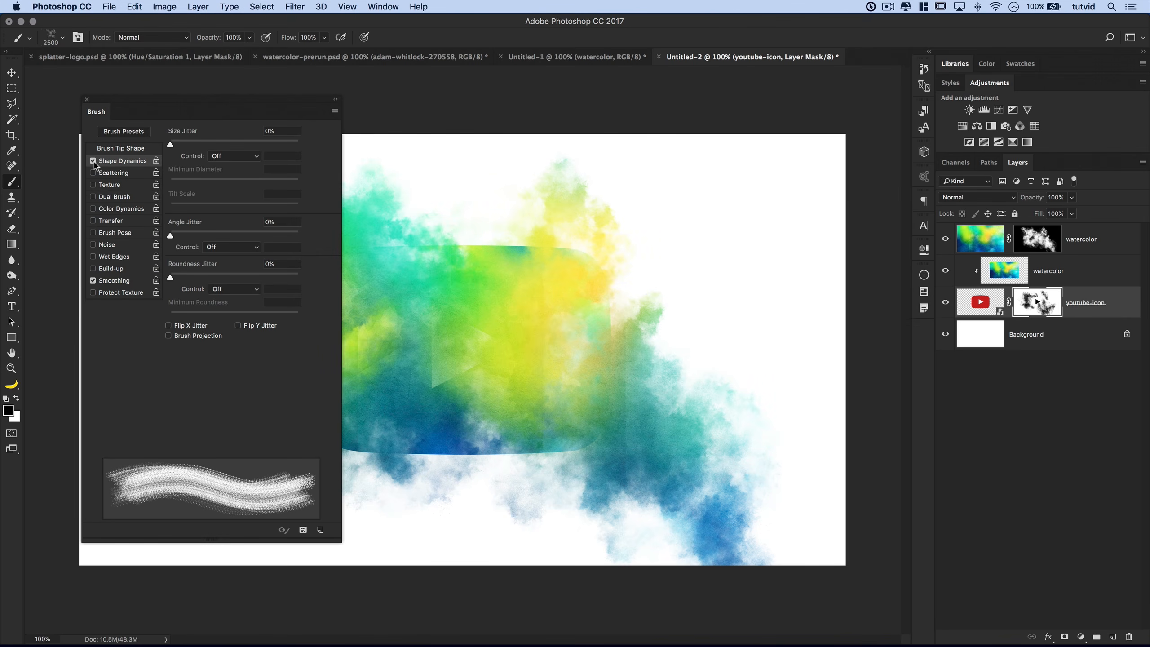
drag(211, 145, 277, 145)
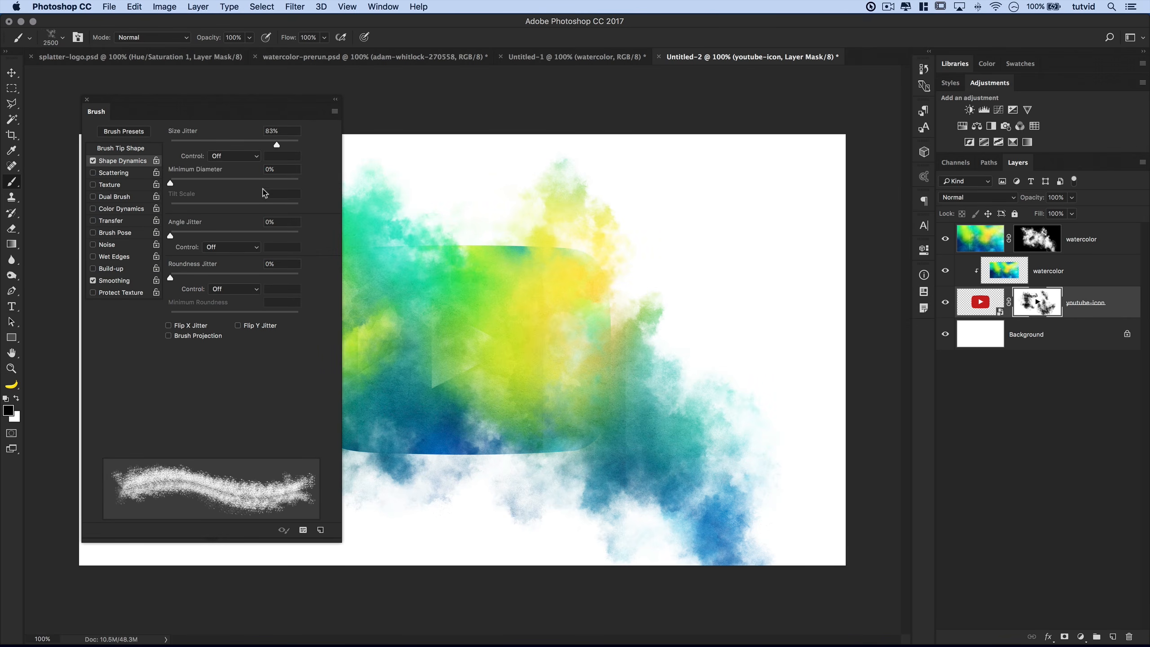
drag(194, 235, 243, 237)
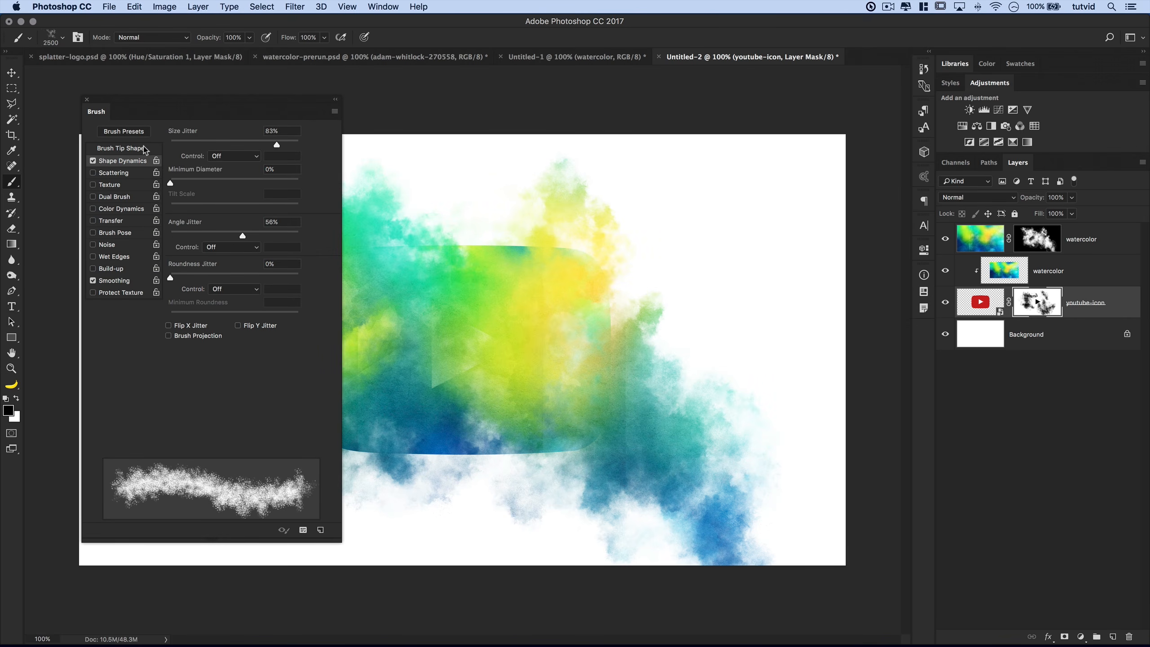
click(88, 103)
Set the brush size to 800 px and stamp white disintegration shards in the upper watercolor's mask around the edges of the color cloud
right_click(404, 287)
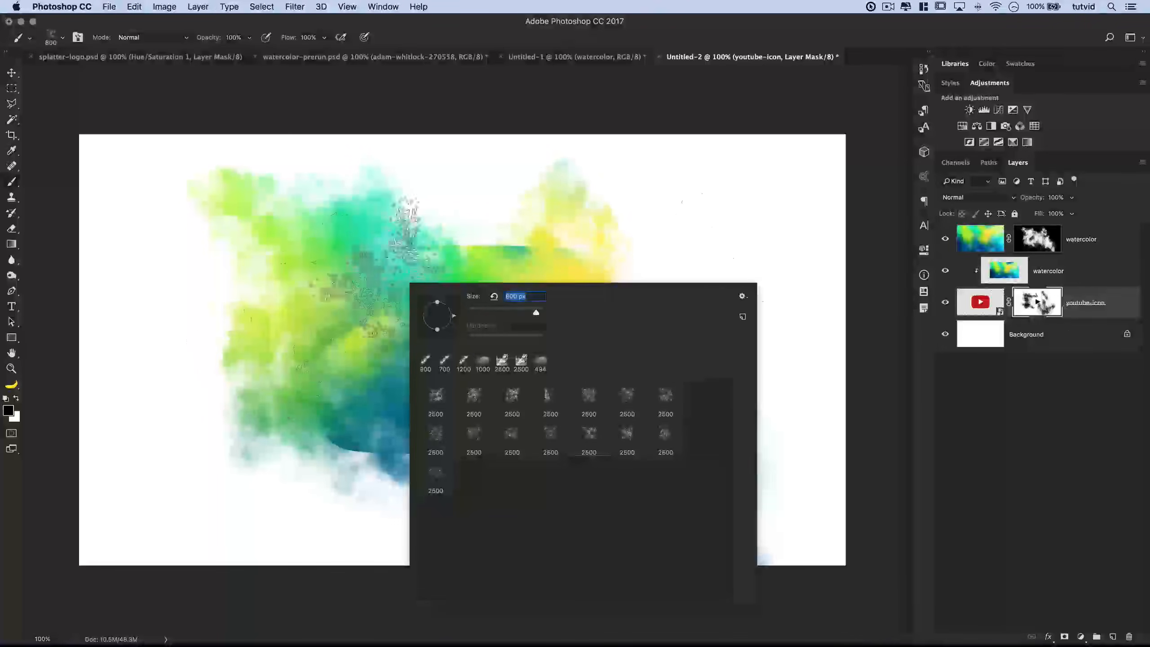
click(1046, 243)
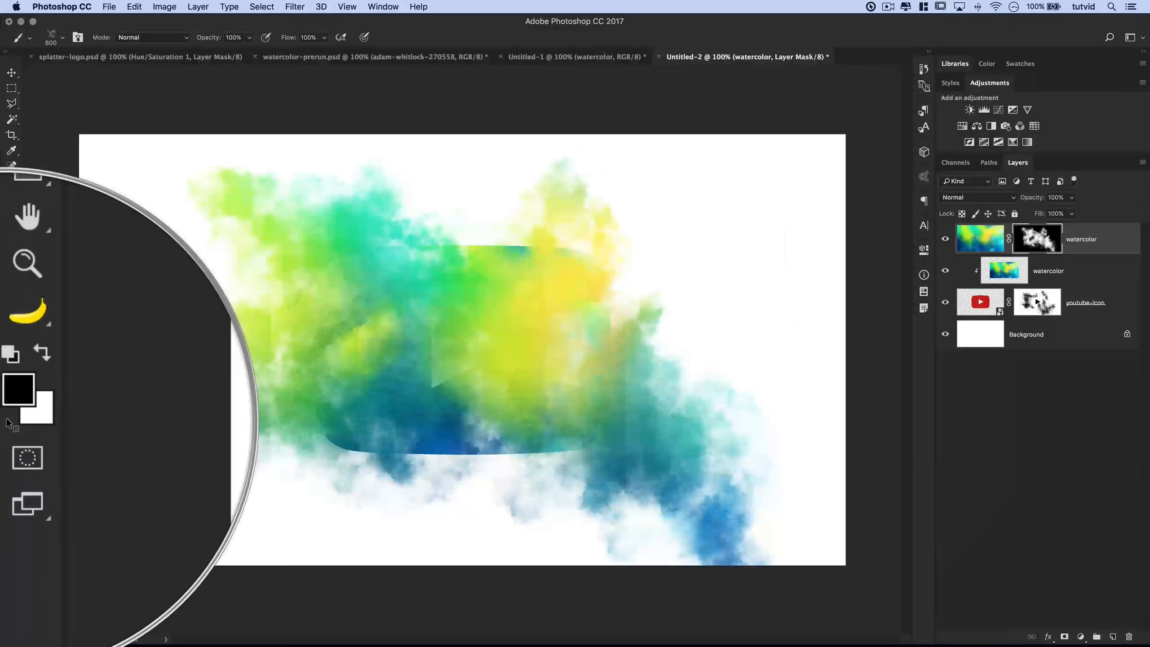
click(16, 398)
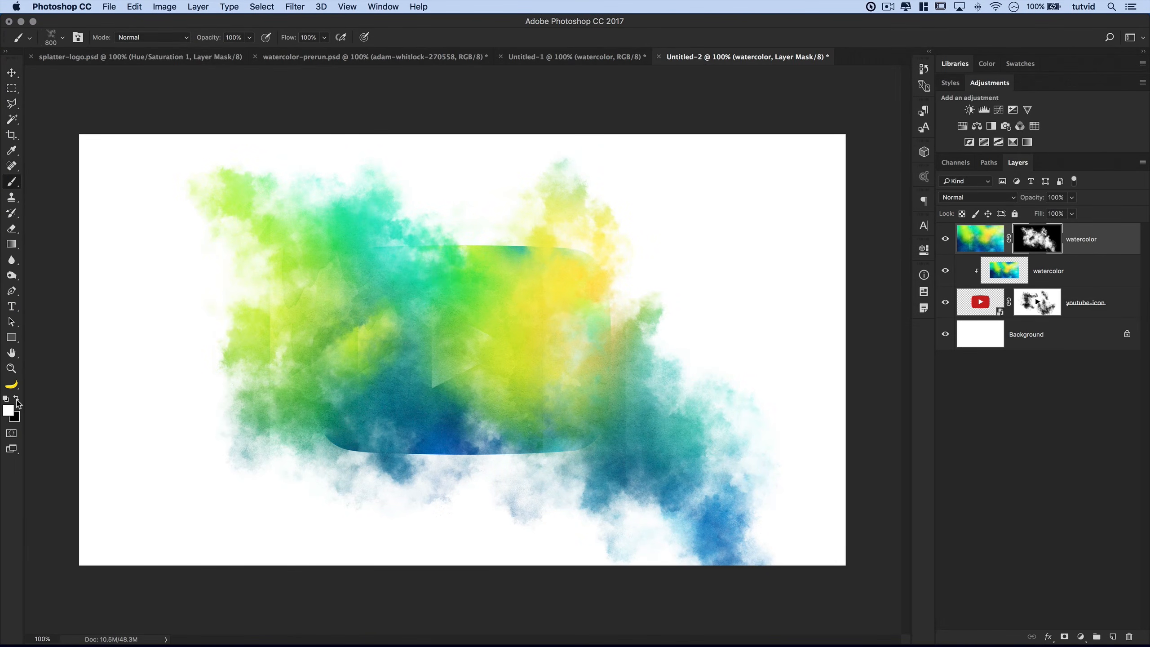
click(304, 363)
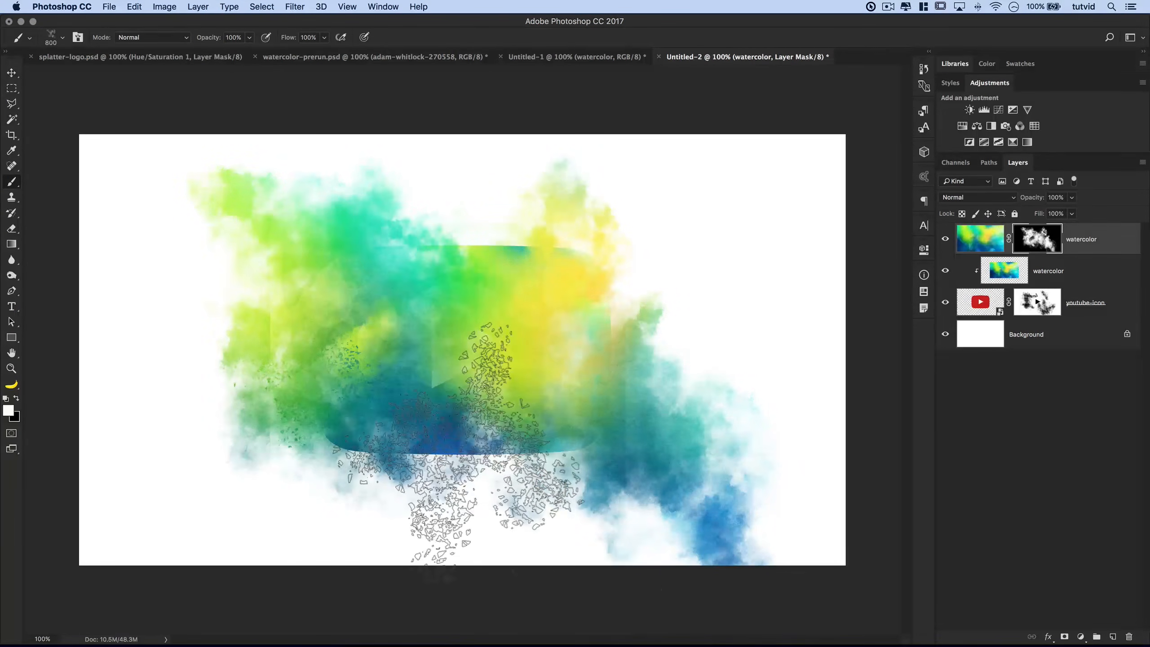
click(393, 297)
click(582, 258)
click(645, 429)
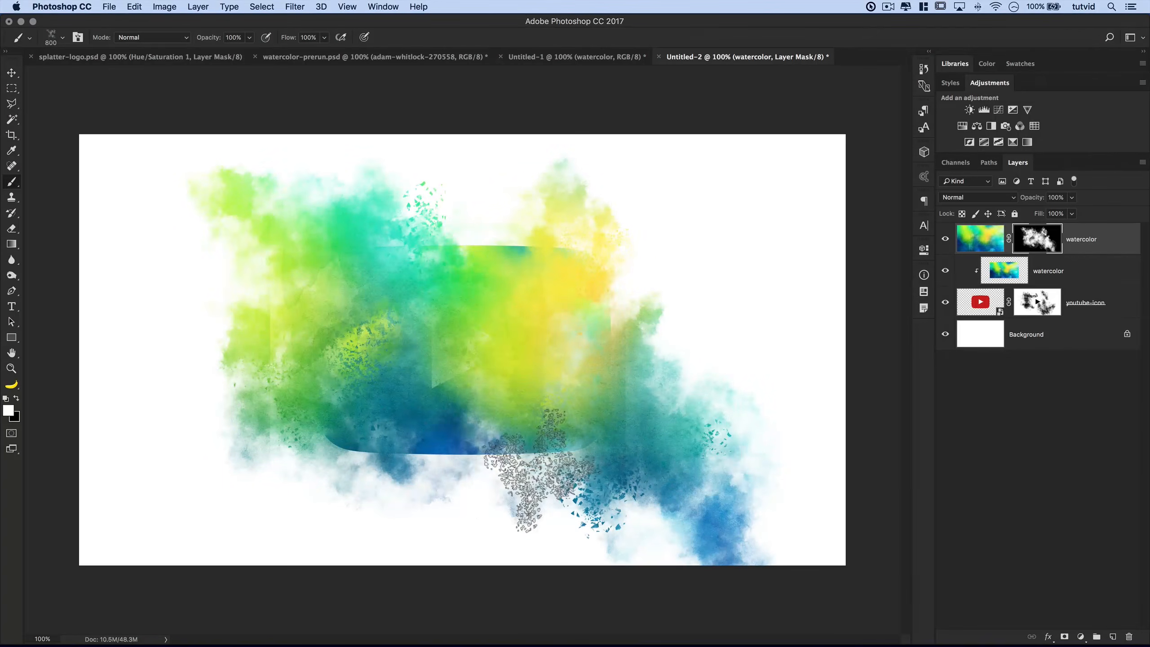
click(442, 449)
click(351, 437)
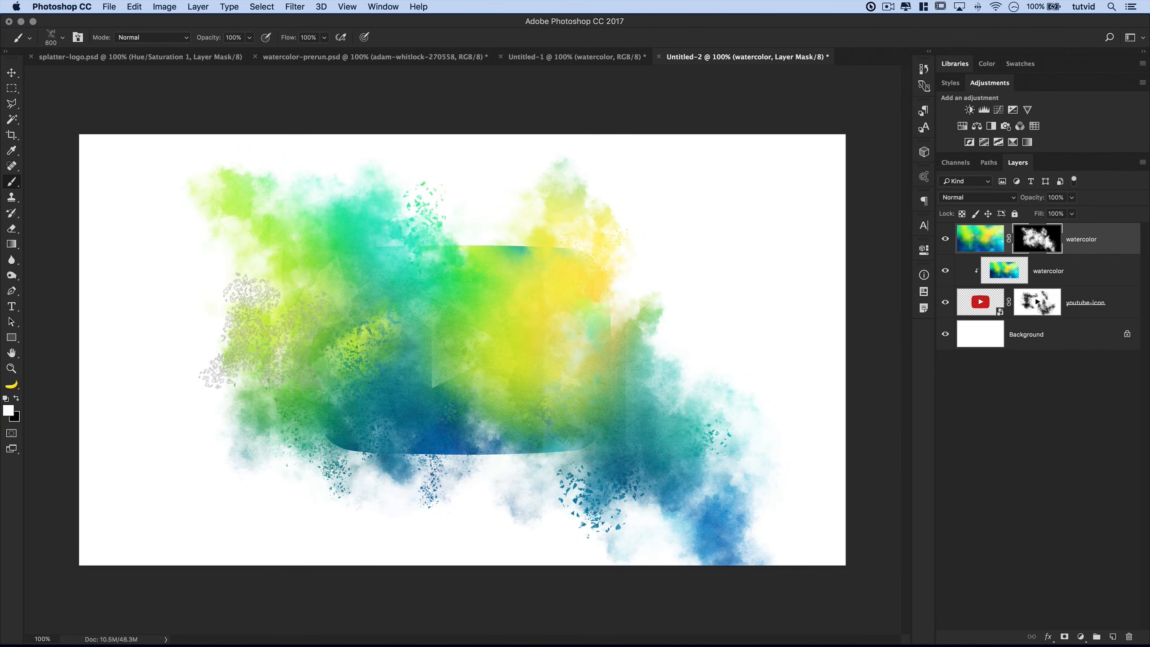
click(314, 302)
click(289, 255)
click(448, 388)
click(600, 274)
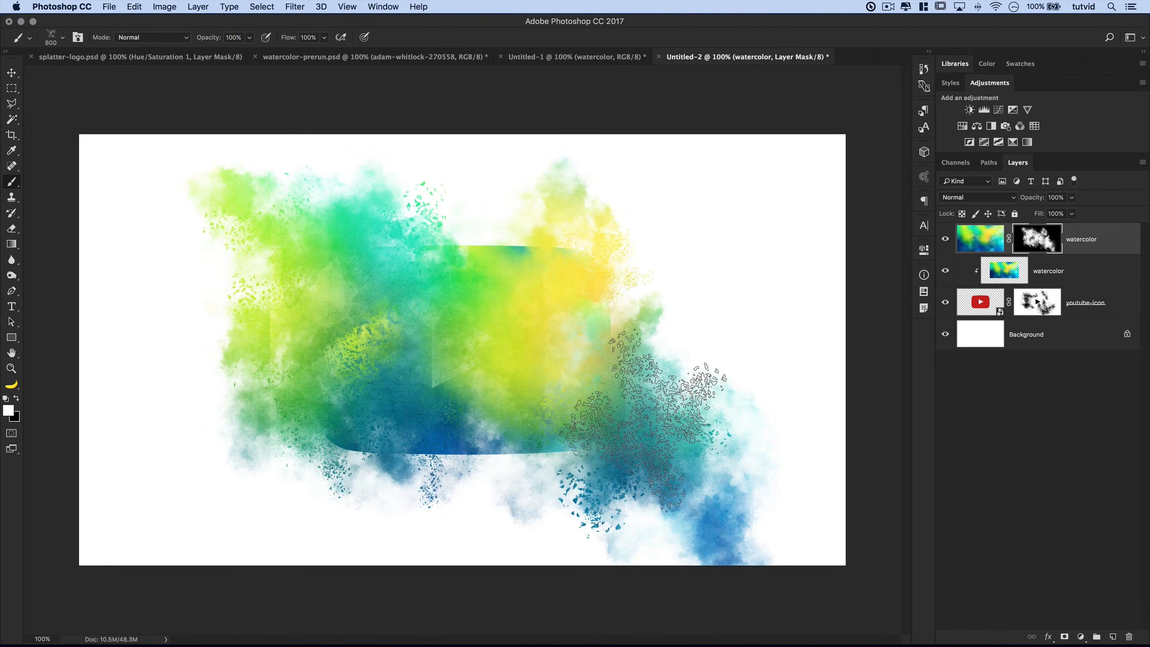
click(609, 406)
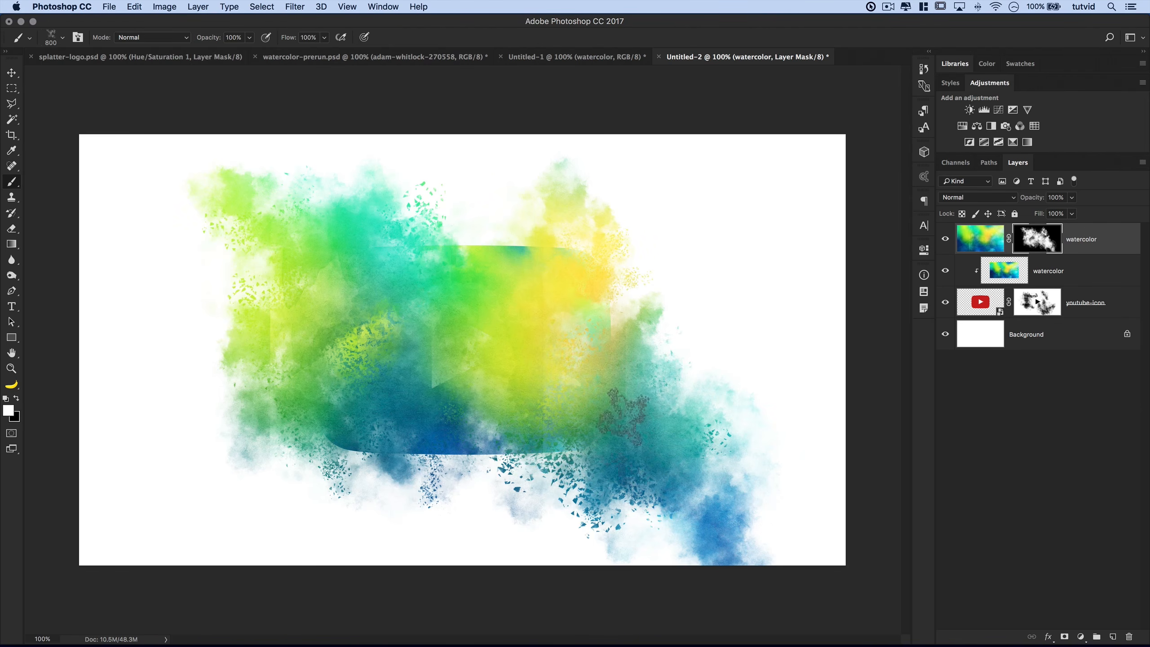
key(super+z)
click(582, 437)
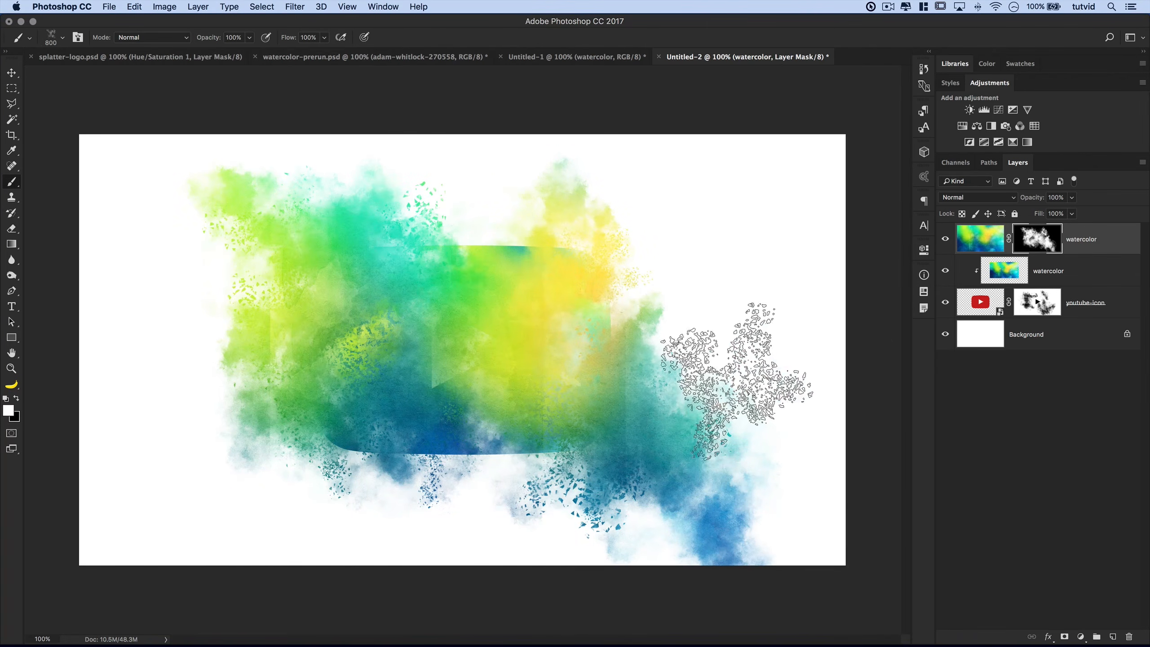
Stamp black disintegration shards on the youtube-icon layer mask along the icon's upper and lower edges
click(1037, 304)
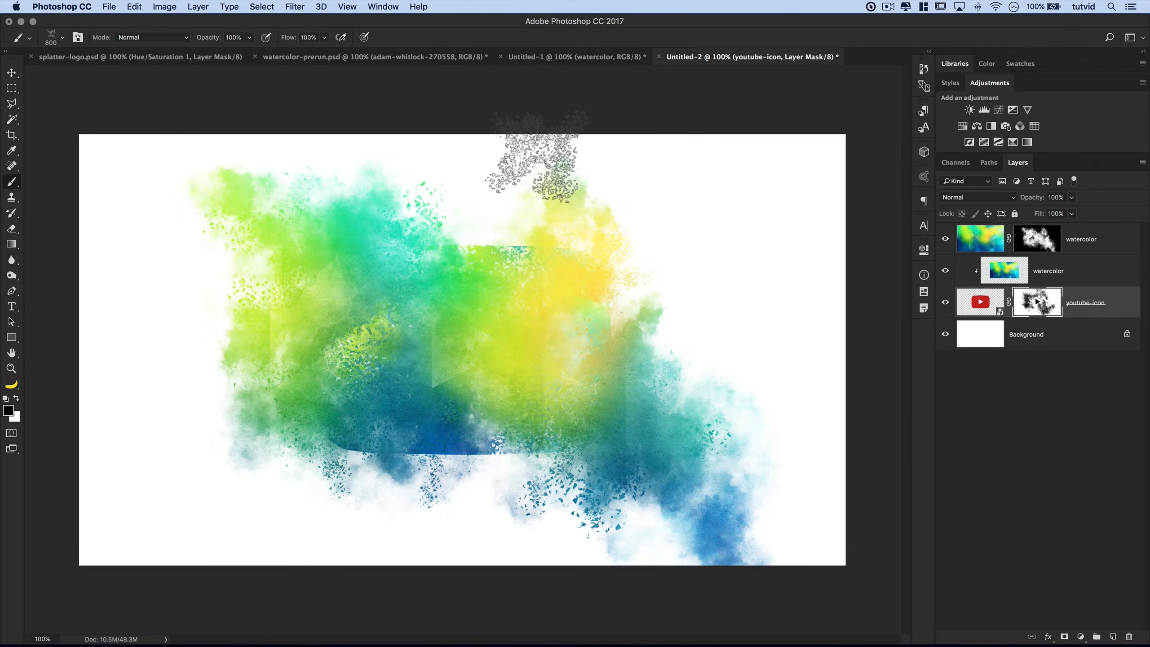
drag(511, 238, 504, 238)
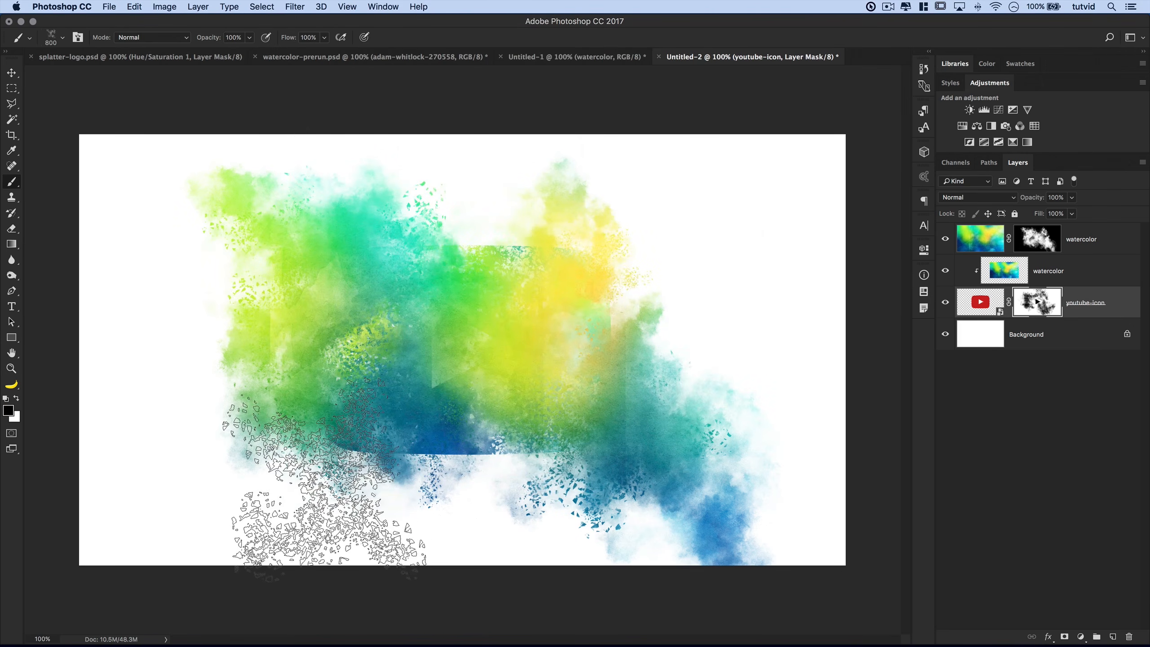
Replace the brush presets with Explosion_Brushes.abr from the assets folder and choose the fourth brush, 2048 px
right_click(446, 322)
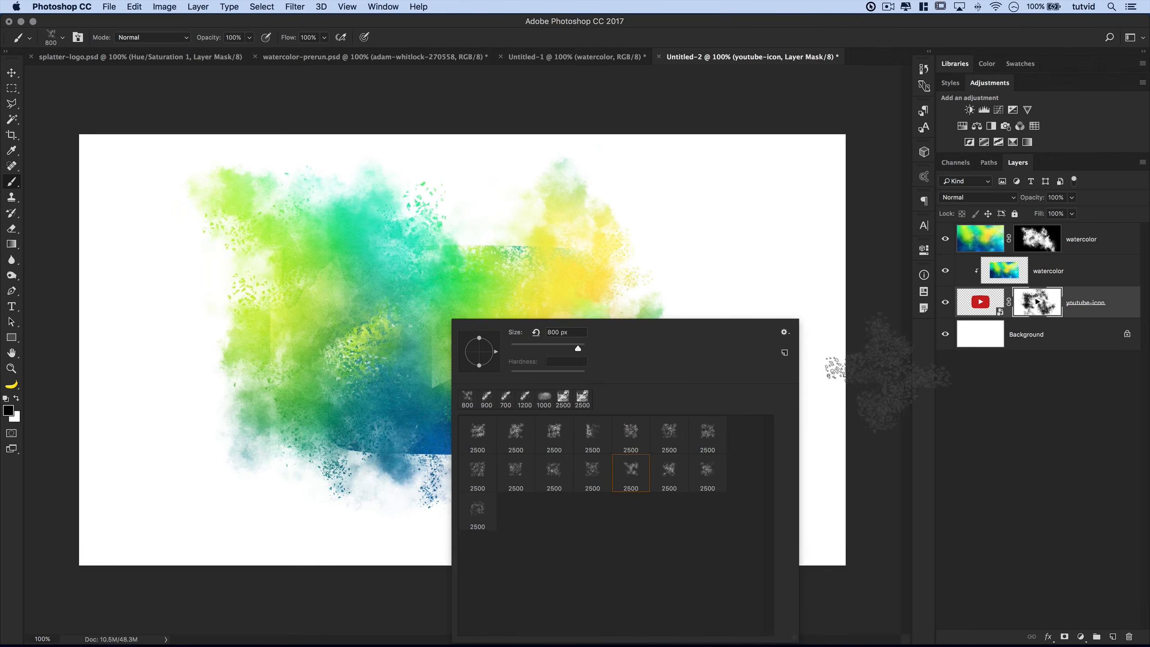
click(784, 332)
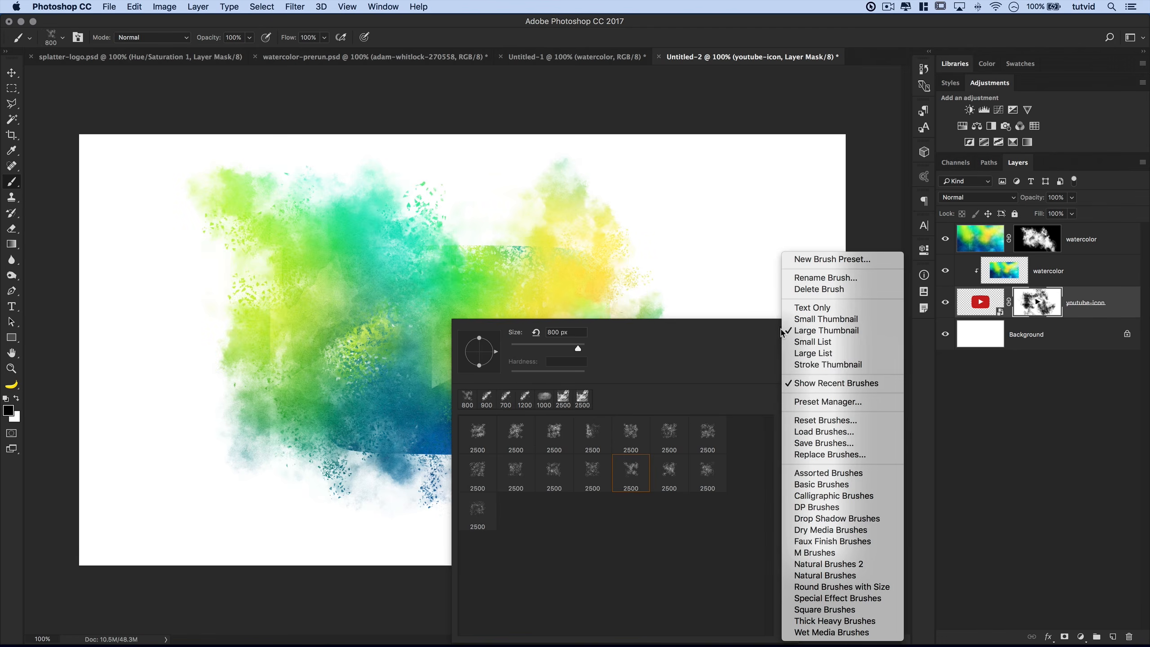
click(817, 454)
double_click(320, 141)
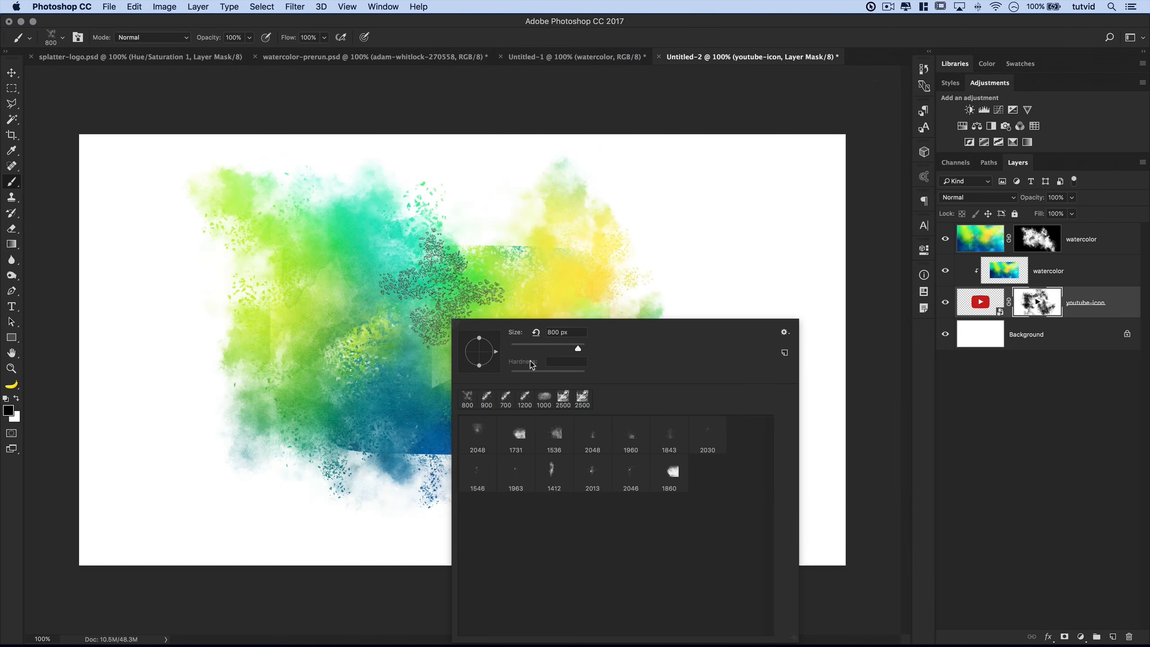
click(592, 438)
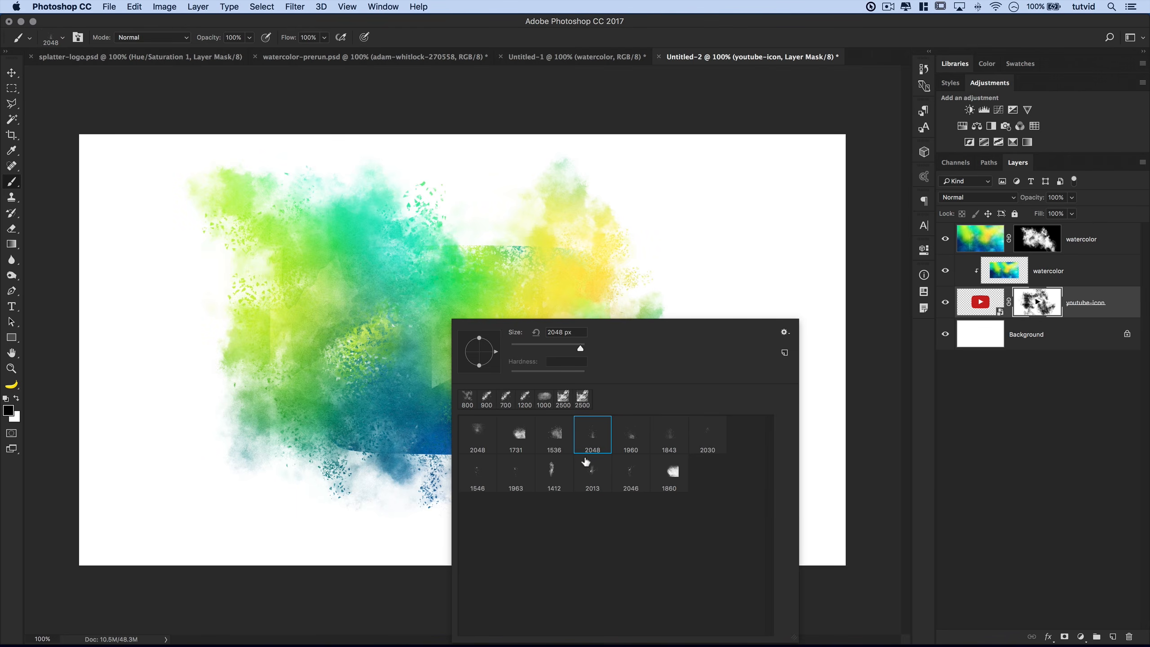
Set the explosion brush size to 1250 px and check its Shape Dynamics at 80% size jitter and 47% angle jitter
click(556, 332)
text(1250)
key(Return)
click(77, 36)
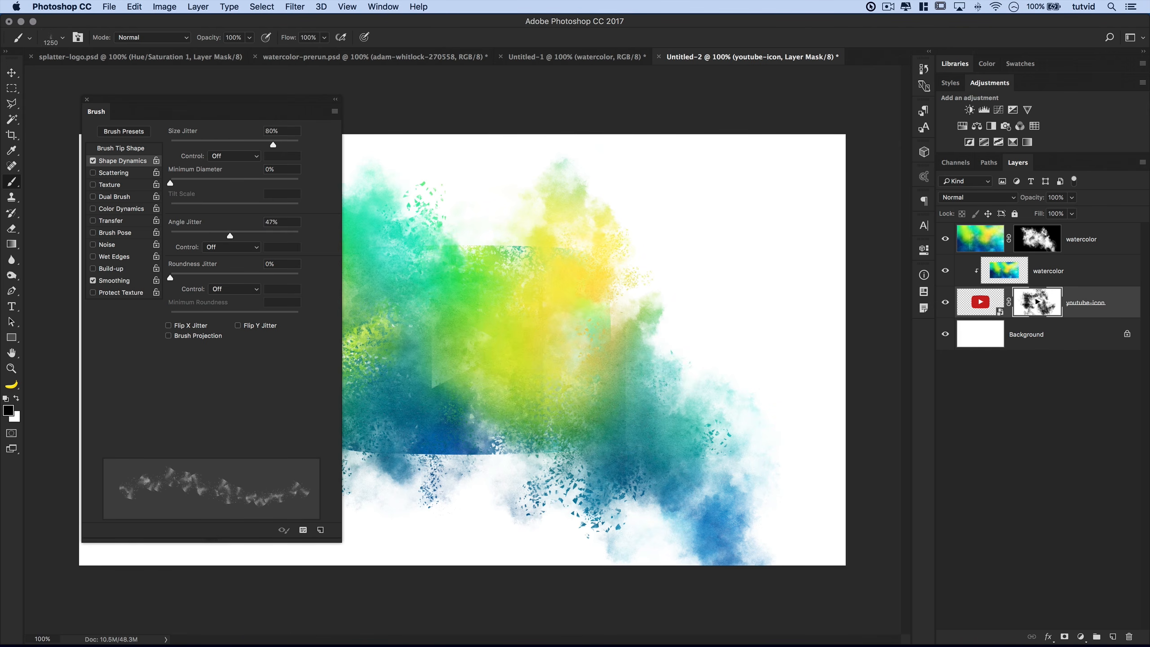
click(87, 102)
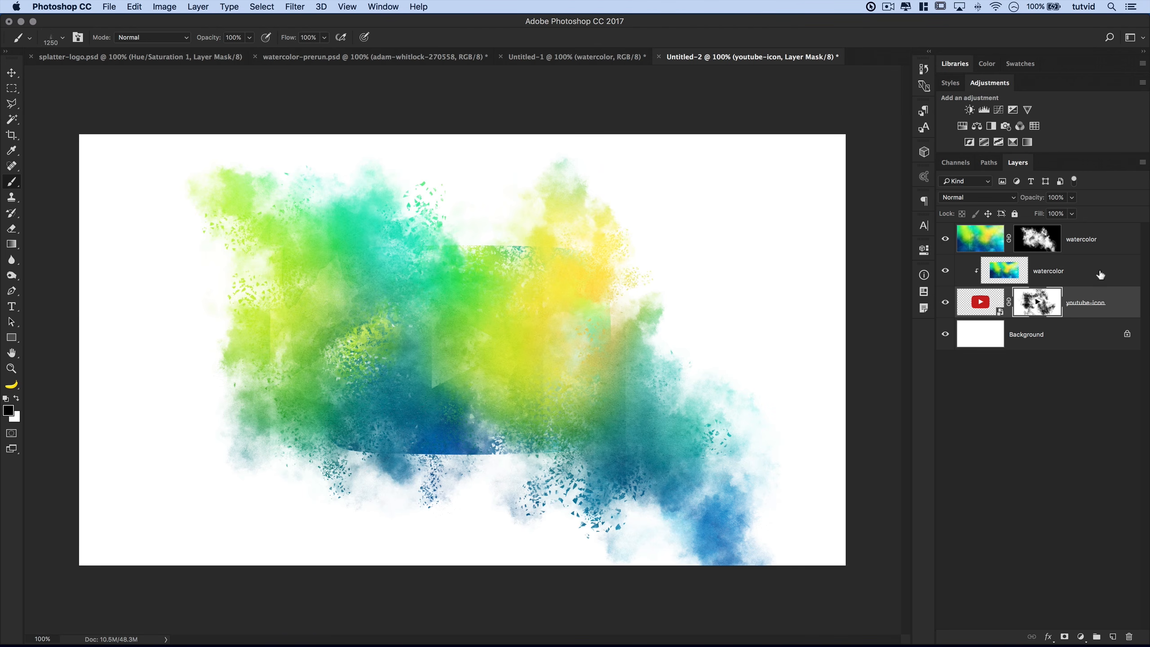
Stamp white explosion particles in the upper watercolor's mask around the outer edges of the color cloud
click(1038, 238)
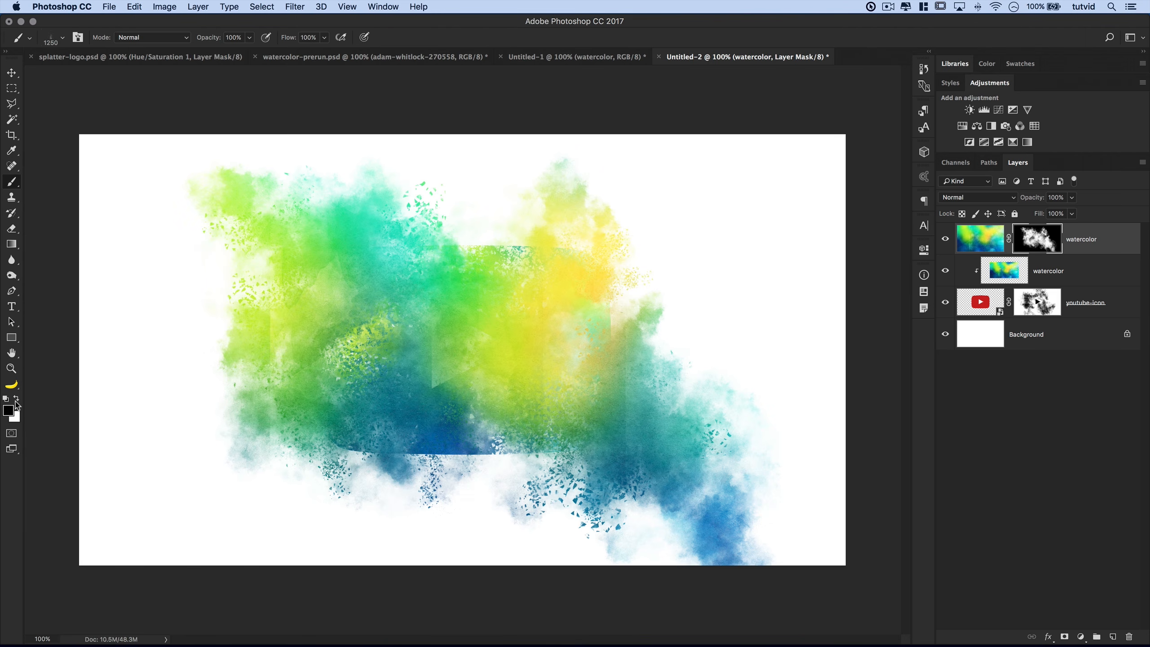
mouse_move(629, 308)
mouse_down()
mouse_move(482, 313)
mouse_move(544, 269)
mouse_move(578, 205)
mouse_move(656, 285)
mouse_up()
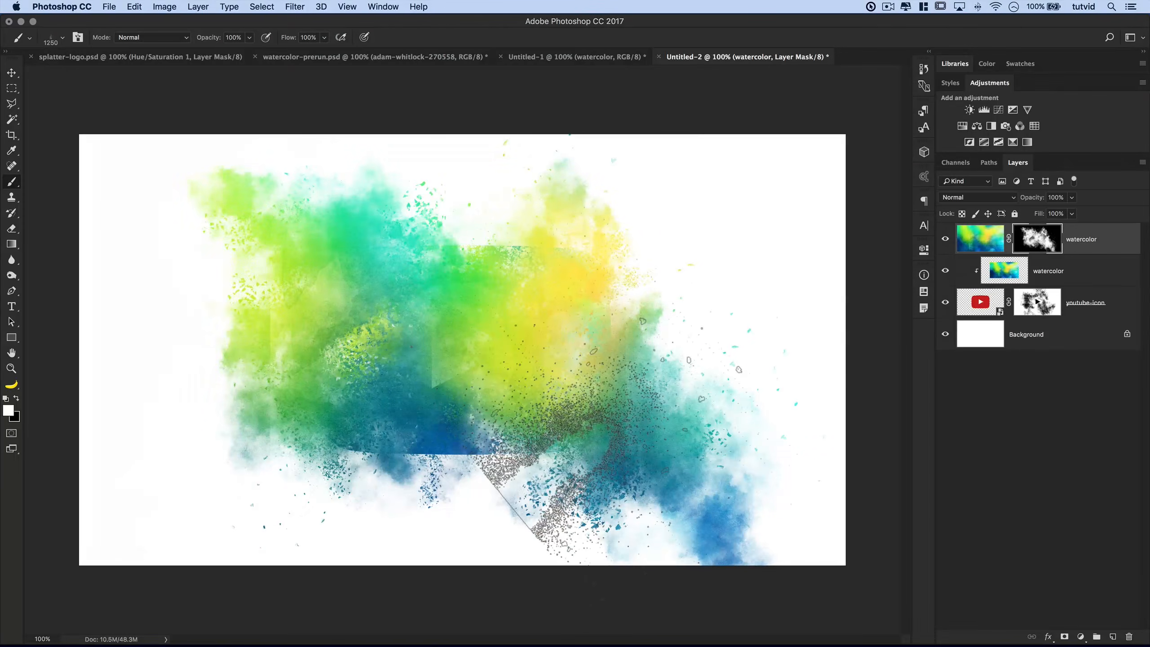
key(super+minus)
key(super+minus)
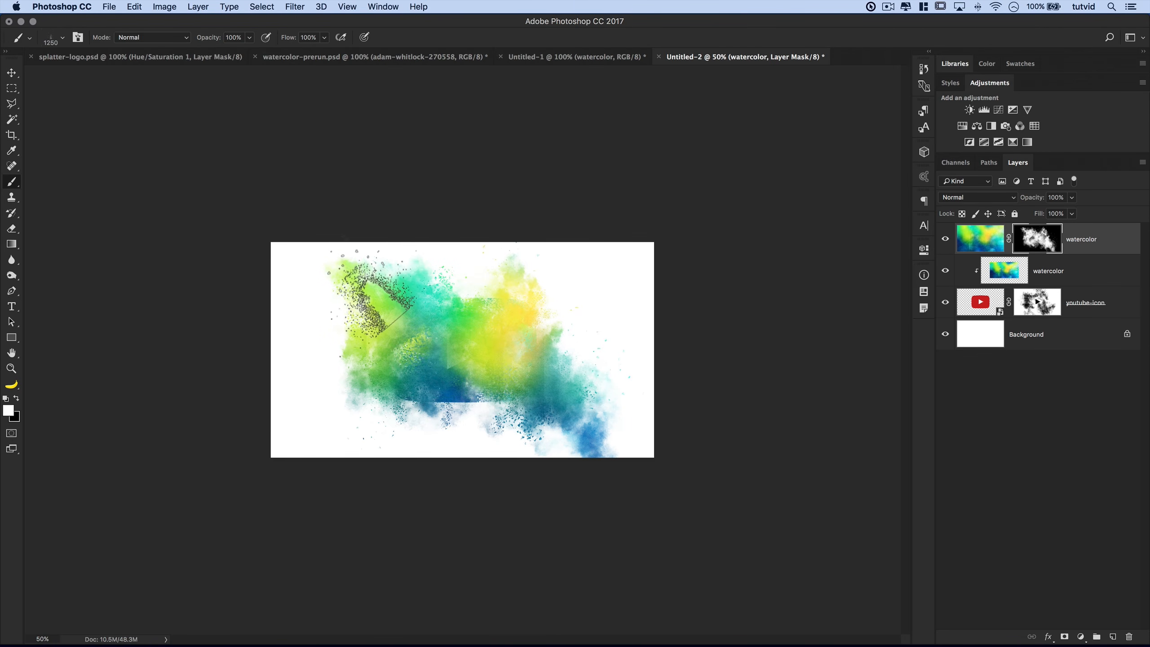
key(super+plus)
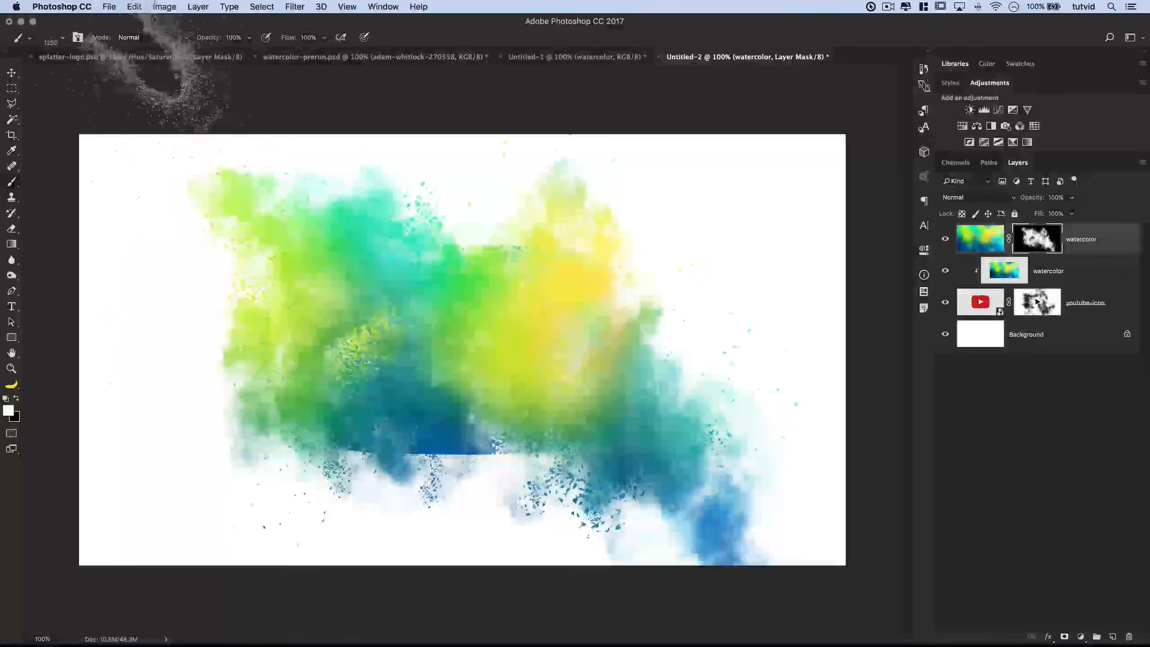
Rotate the explosion brush tip to an angle of -162°
click(78, 38)
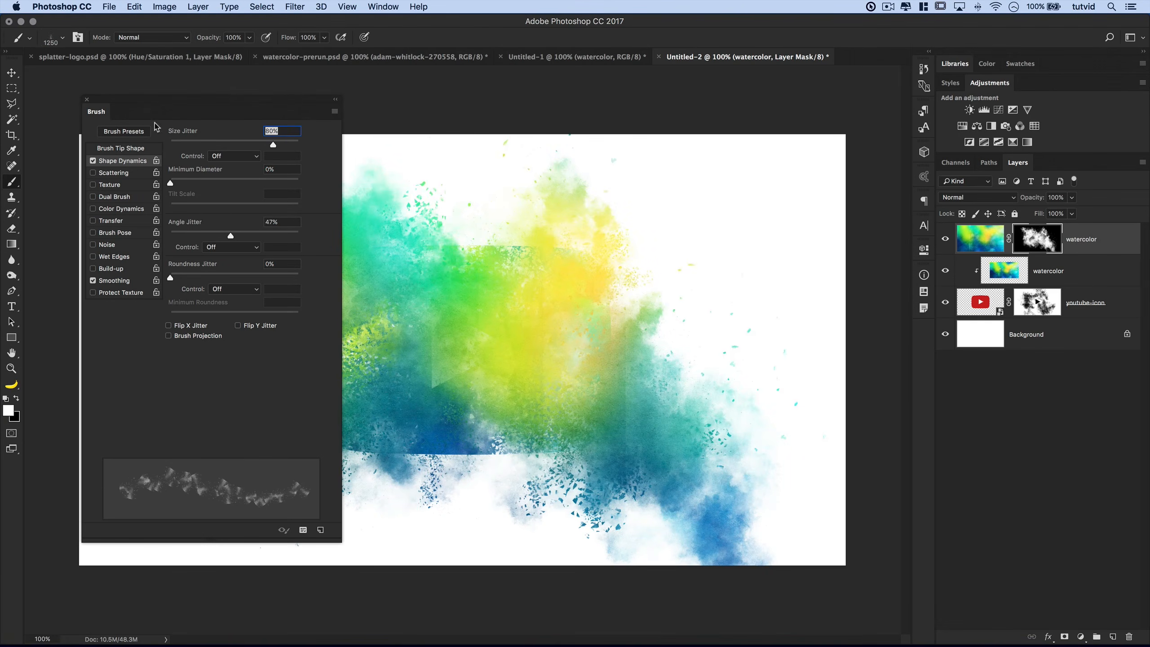
click(118, 149)
mouse_move(298, 372)
mouse_down()
mouse_move(283, 349)
mouse_move(259, 368)
mouse_up()
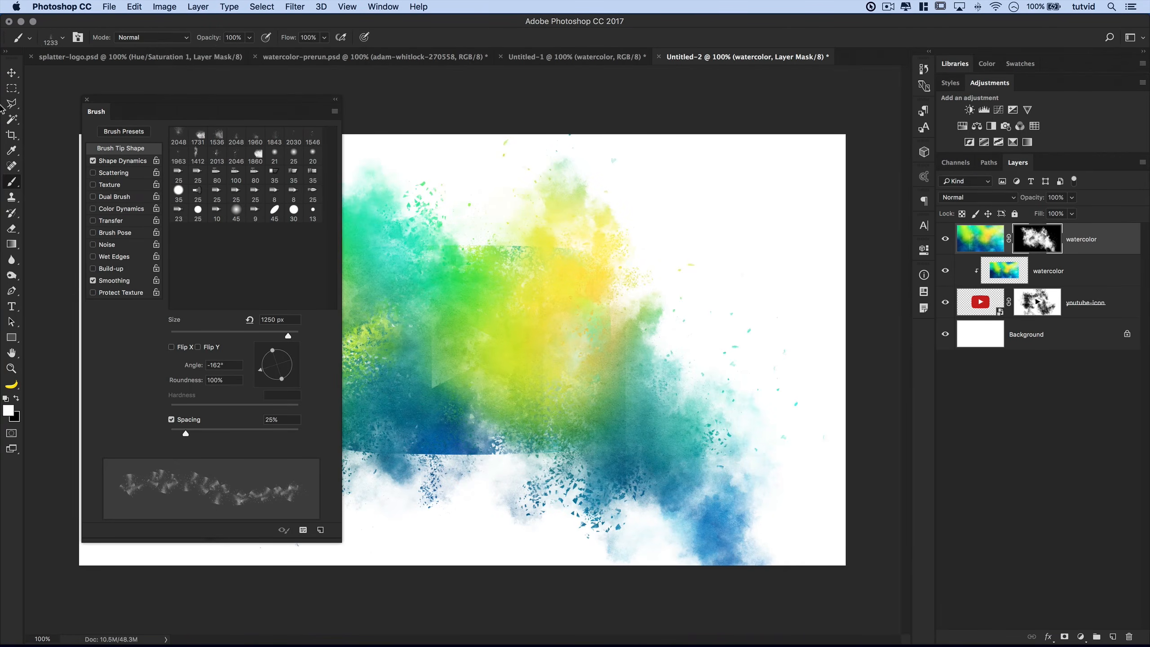
click(86, 101)
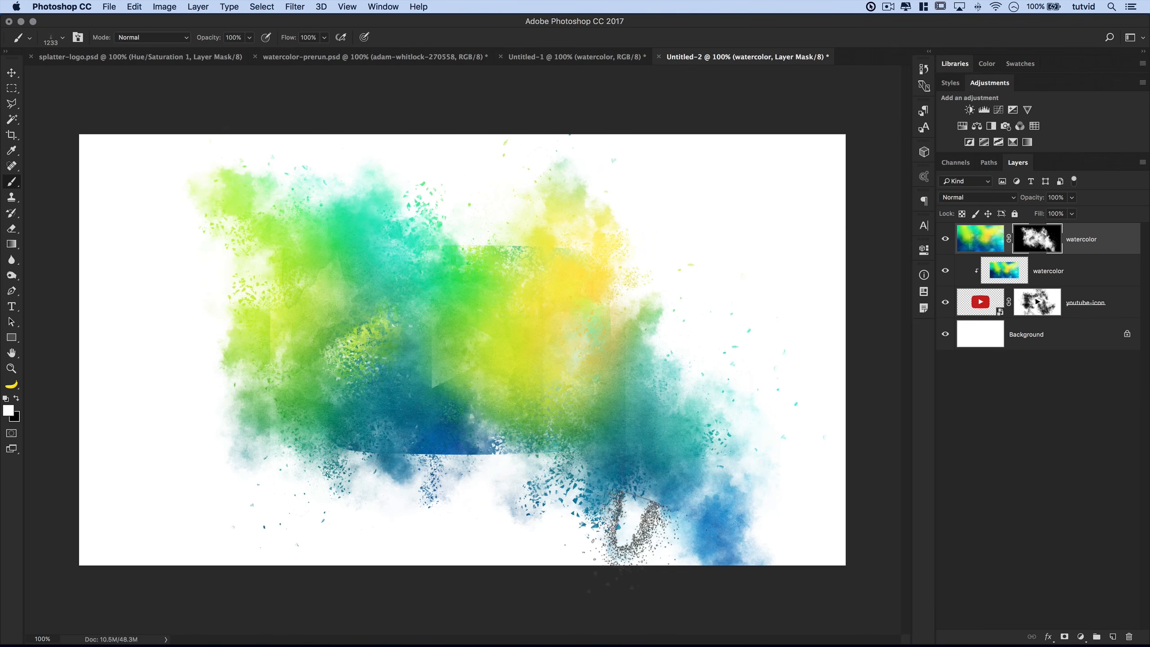
Stamp black explosion particles on the youtube-icon layer mask to speckle the icon
click(1037, 302)
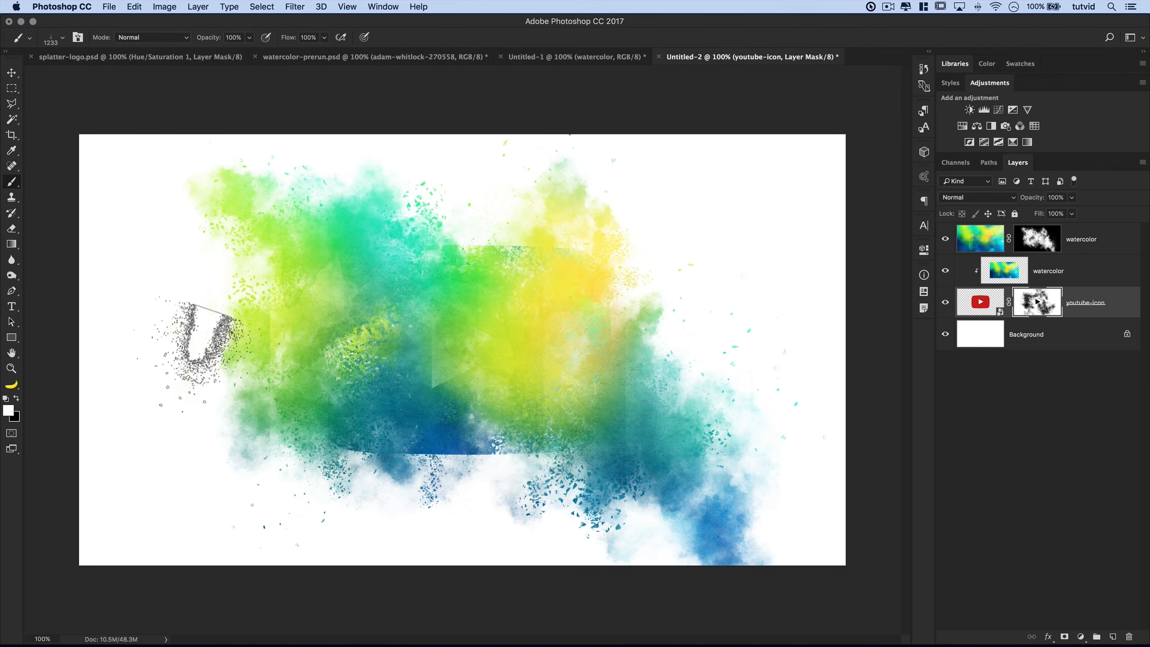
click(6, 399)
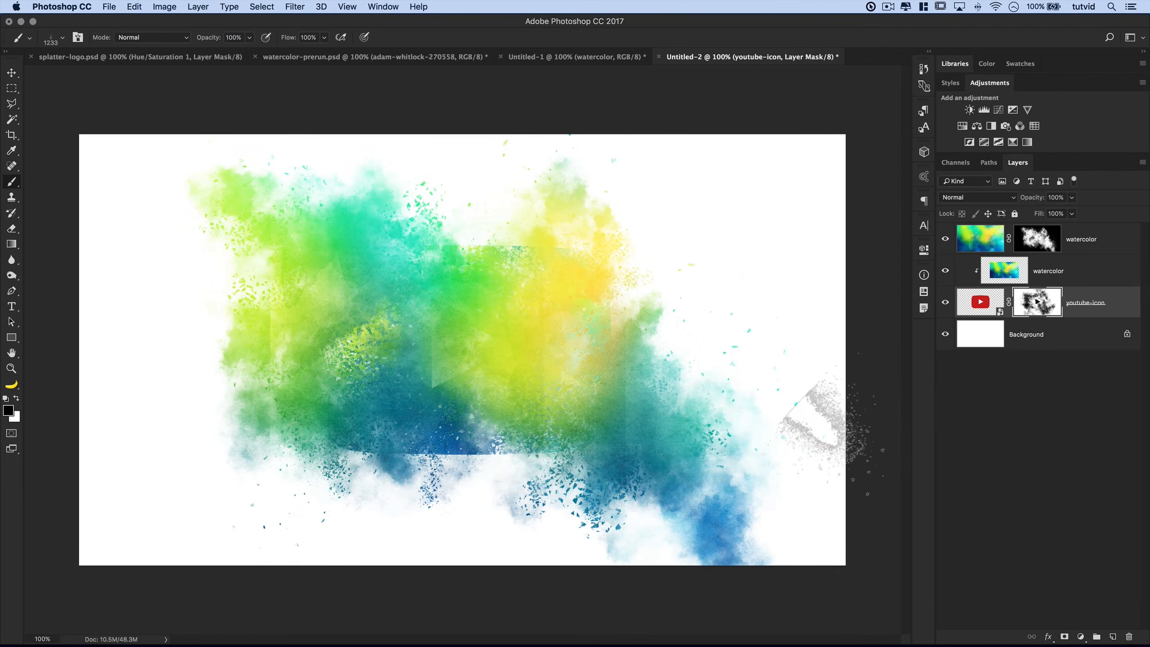
Target the upper watercolor's mask, replace the brush presets with Free Dust Photoshop Brushes.abr and choose the 3352 px brush
click(1035, 240)
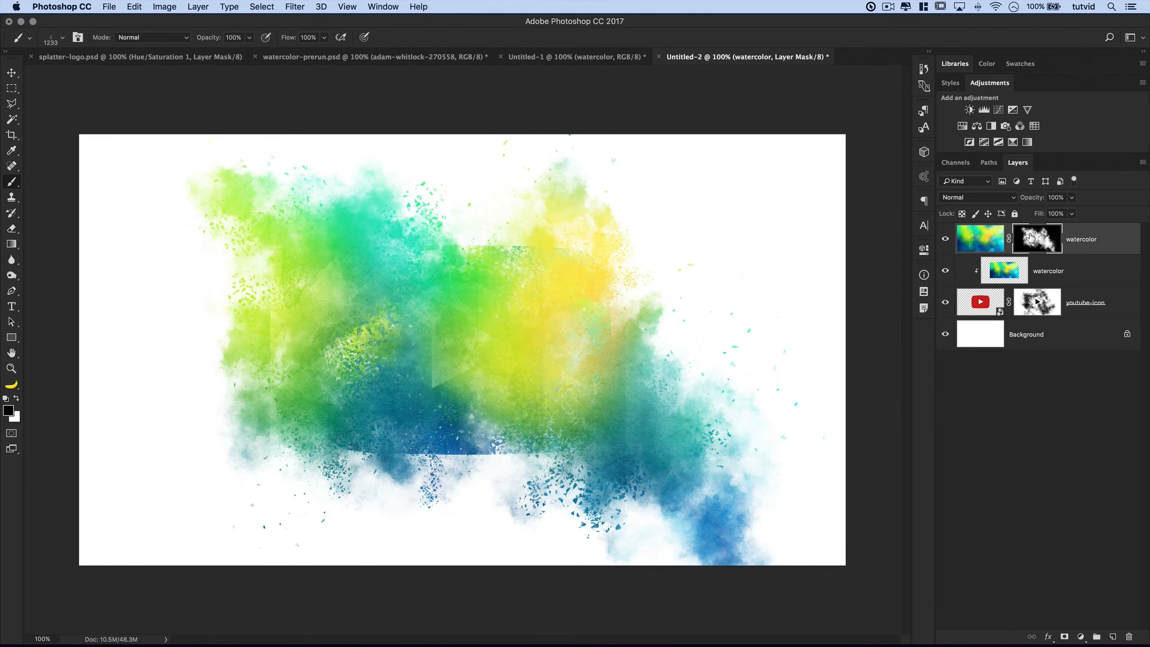
right_click(483, 318)
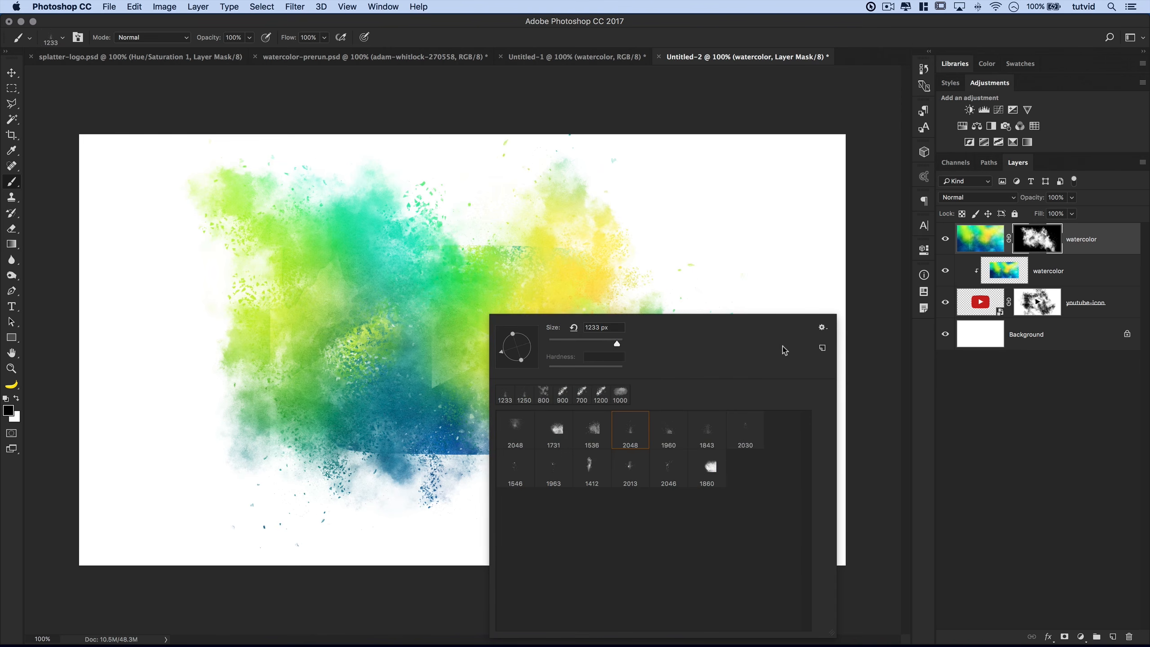
click(821, 327)
click(871, 454)
click(327, 163)
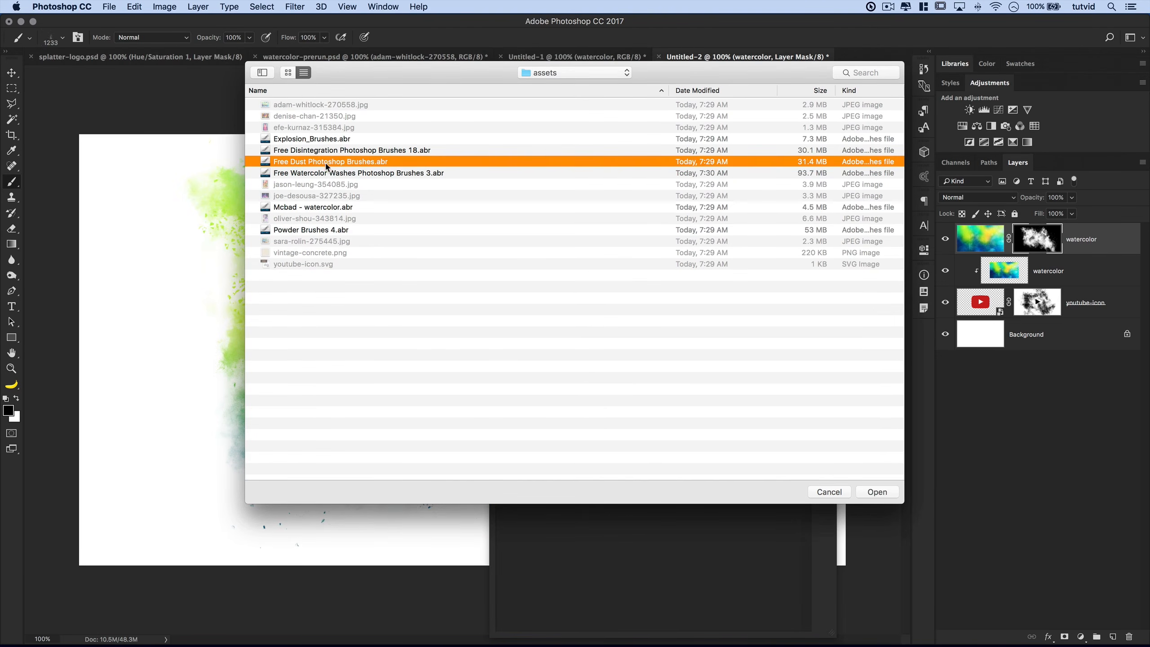
key(Return)
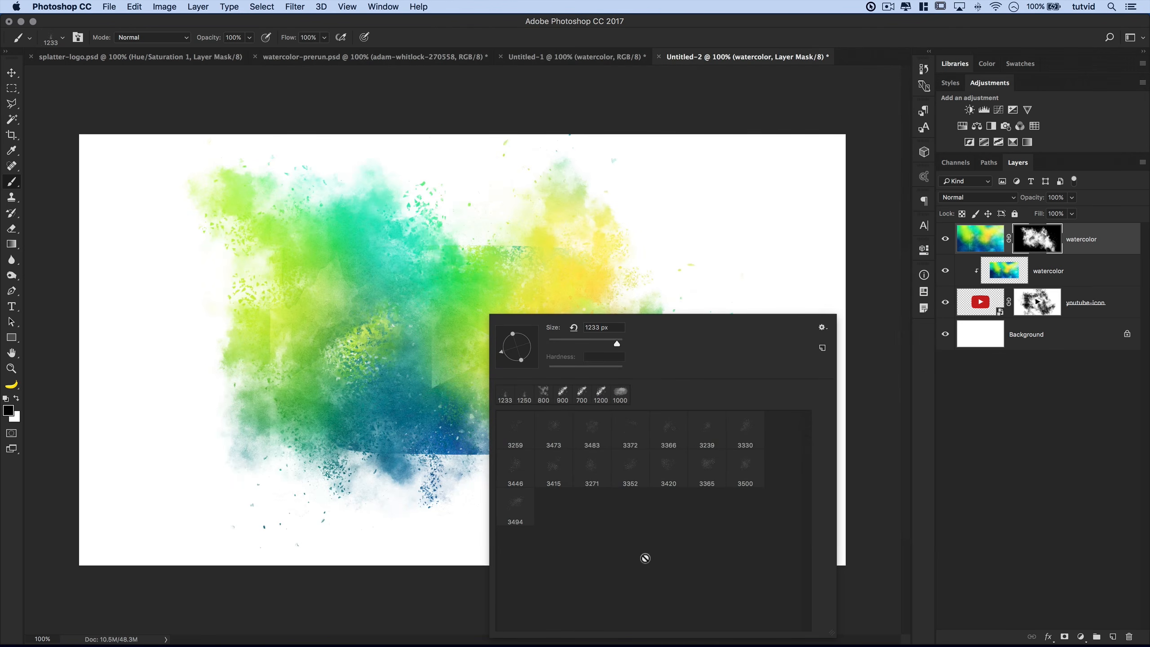
click(631, 469)
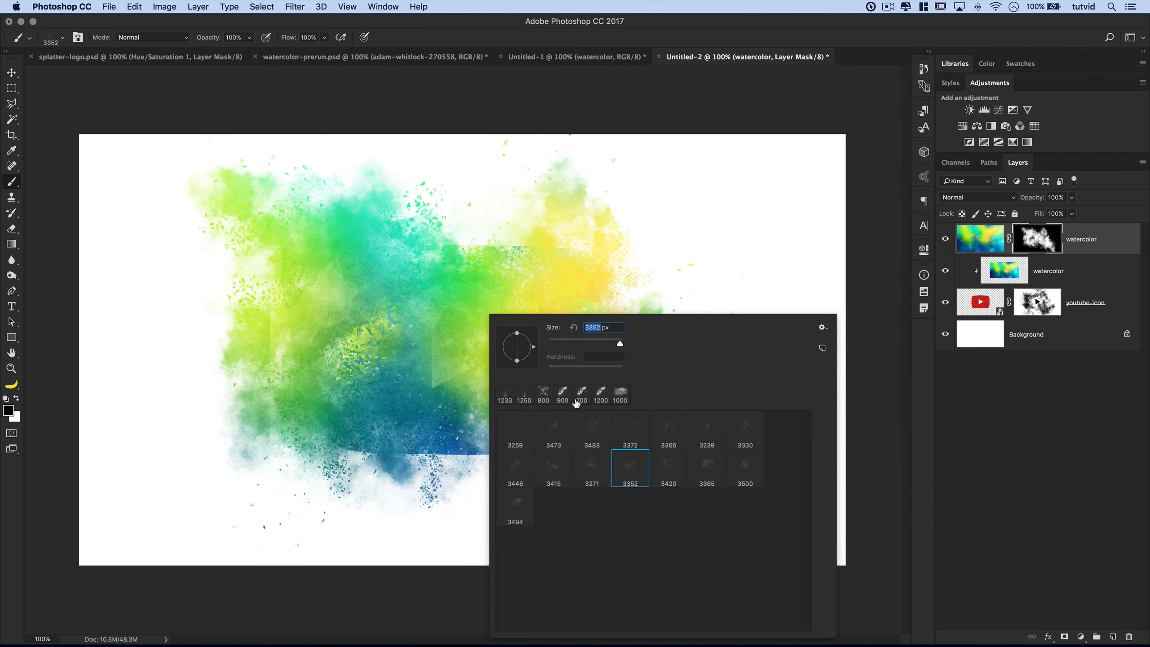
Set the dust brush to 2200 px and enable Shape Dynamics with 84% size jitter and 72% angle jitter
text(2200)
key(Return)
click(76, 39)
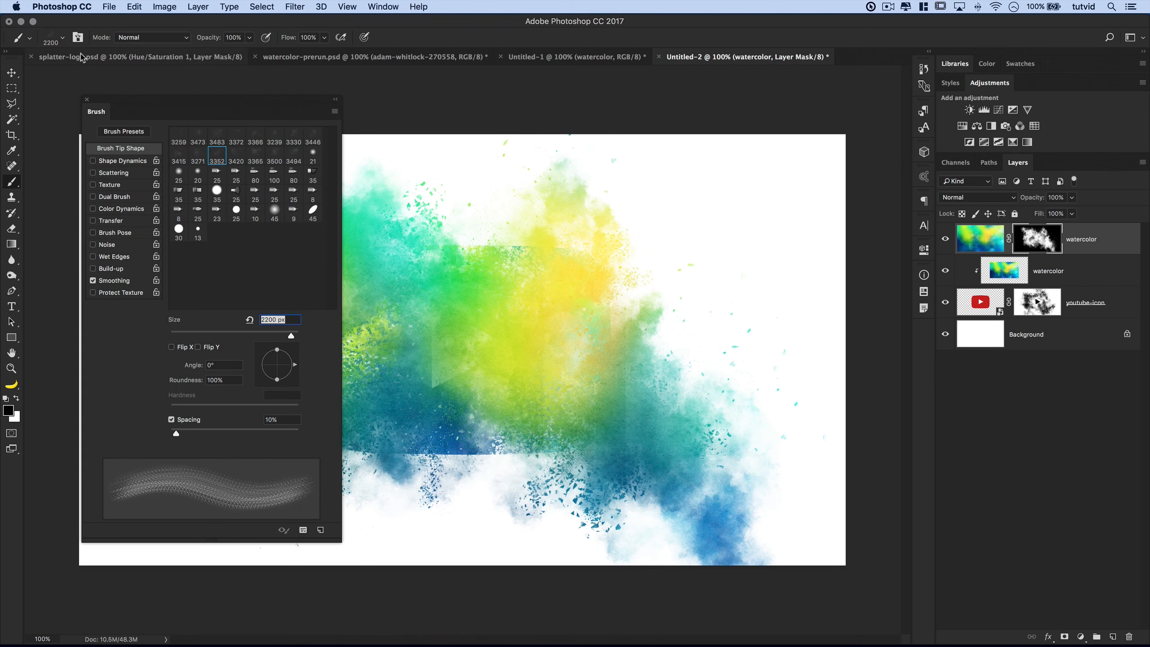
click(105, 161)
mouse_move(217, 145)
mouse_down()
mouse_move(261, 146)
mouse_move(204, 232)
mouse_move(264, 252)
mouse_up()
click(264, 141)
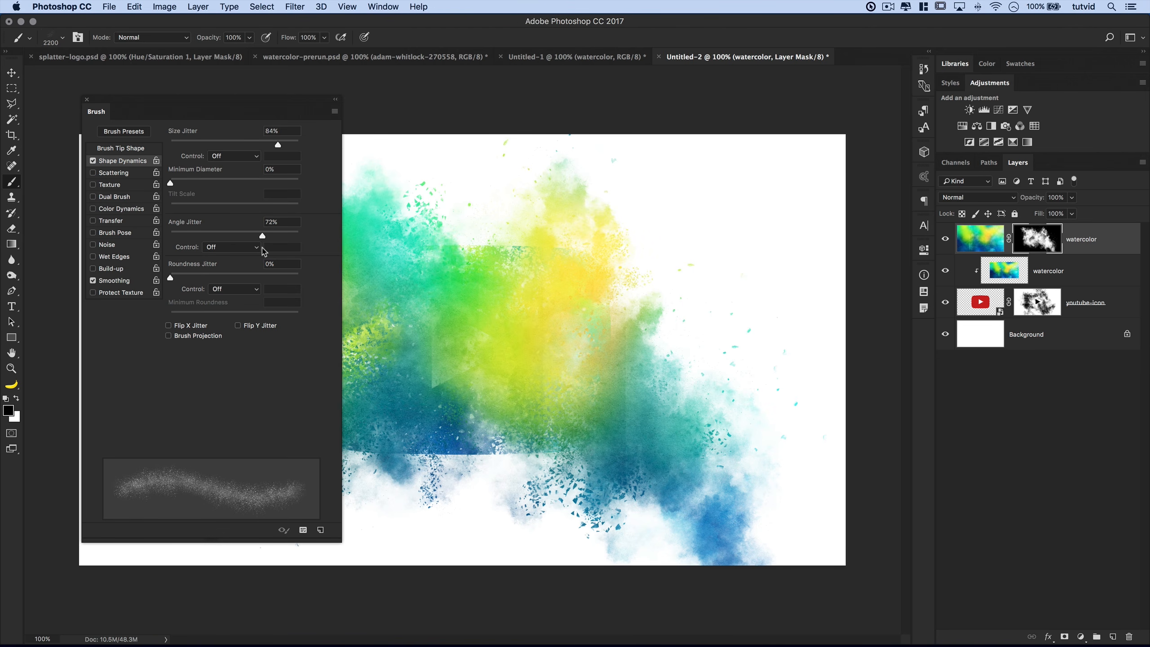
click(88, 100)
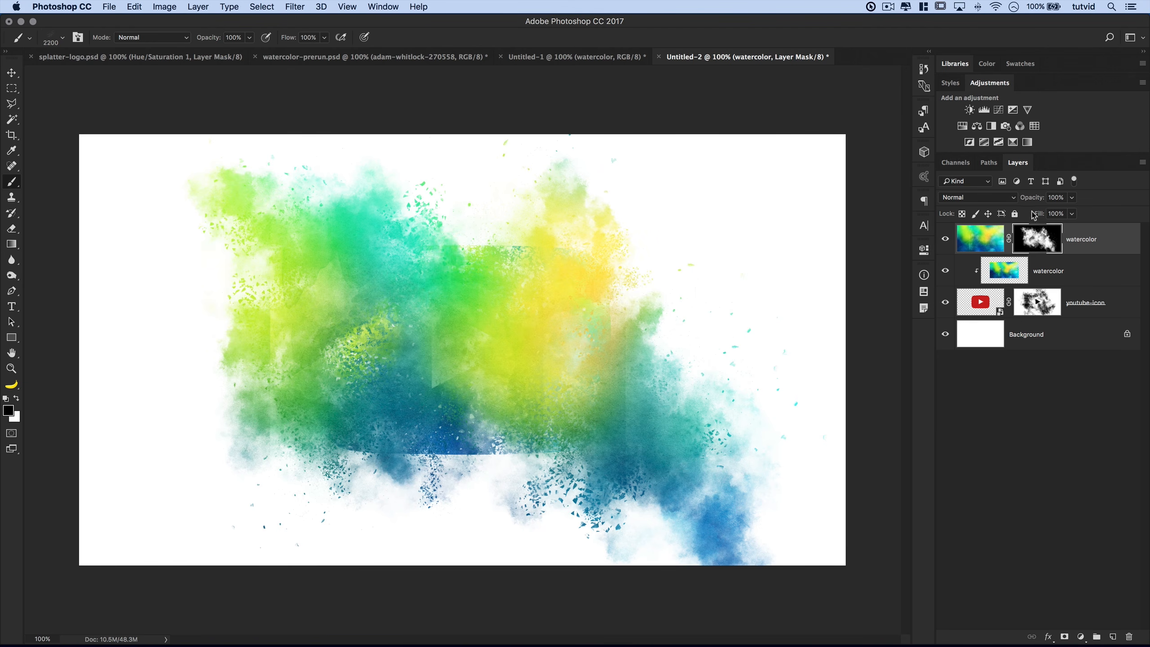
Stamp white dust around the cloud in the upper watercolor's mask and black dust on the youtube-icon mask, undoing a misplaced stamp
click(16, 399)
click(627, 390)
key(super+z)
click(1047, 302)
key(x)
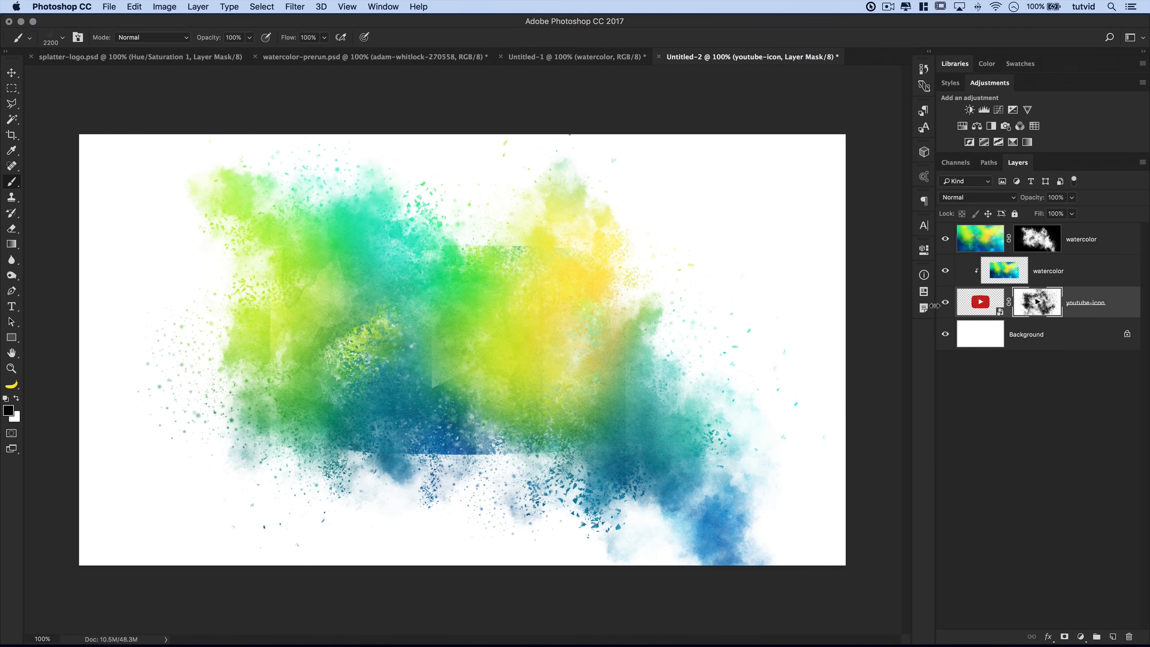
Hide the upper watercolor layer and compare the icon with its layer mask disabled and enabled
click(944, 240)
key(z)
click(449, 339)
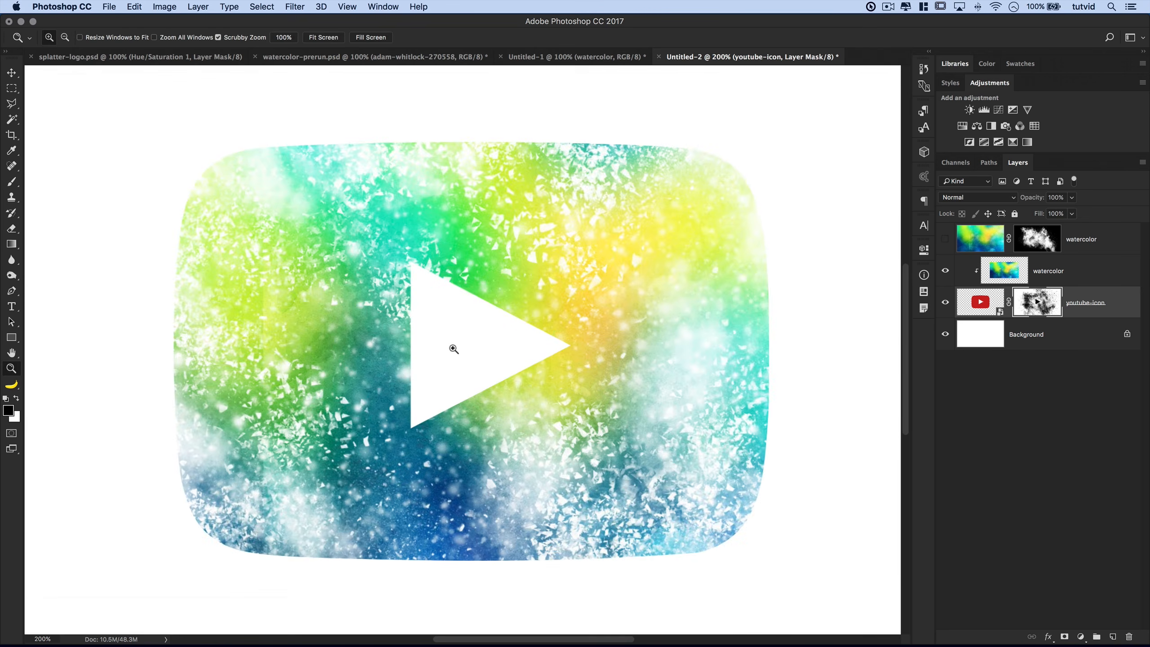
click(451, 346)
key(super+1)
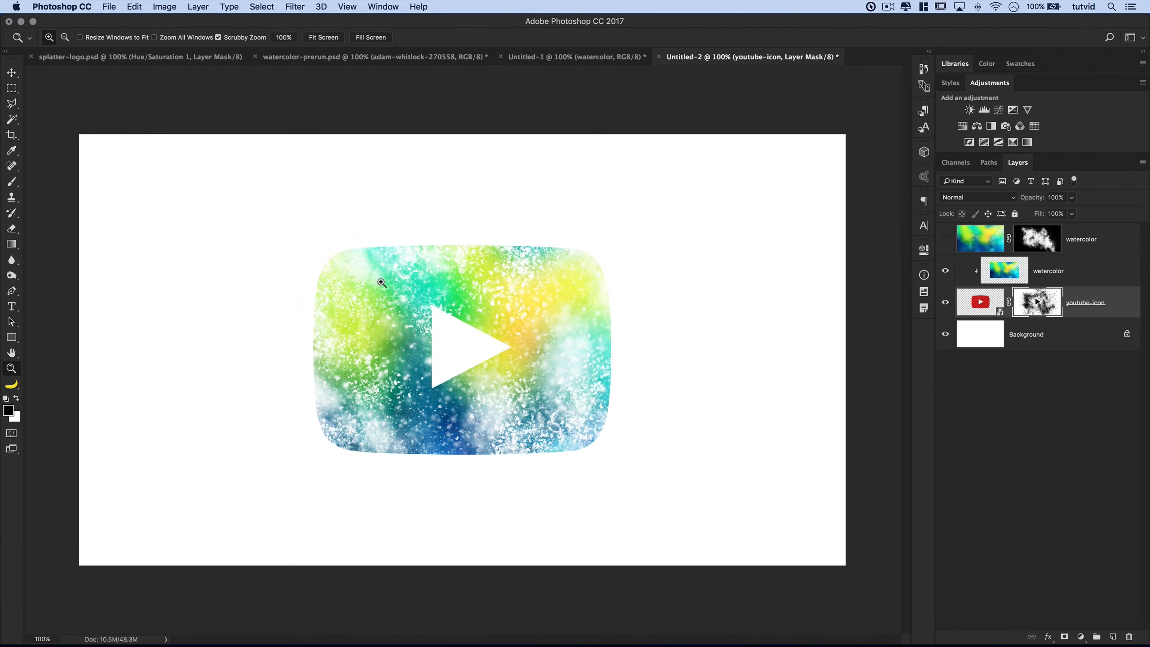
shift+click(1037, 303)
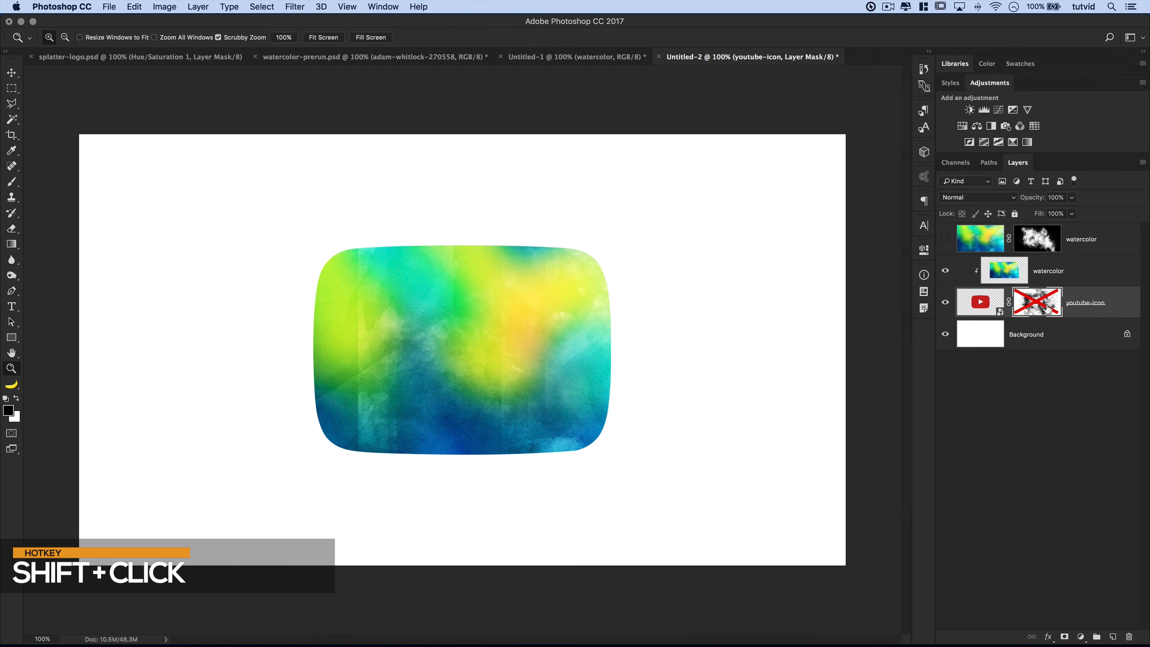
shift+click(1048, 308)
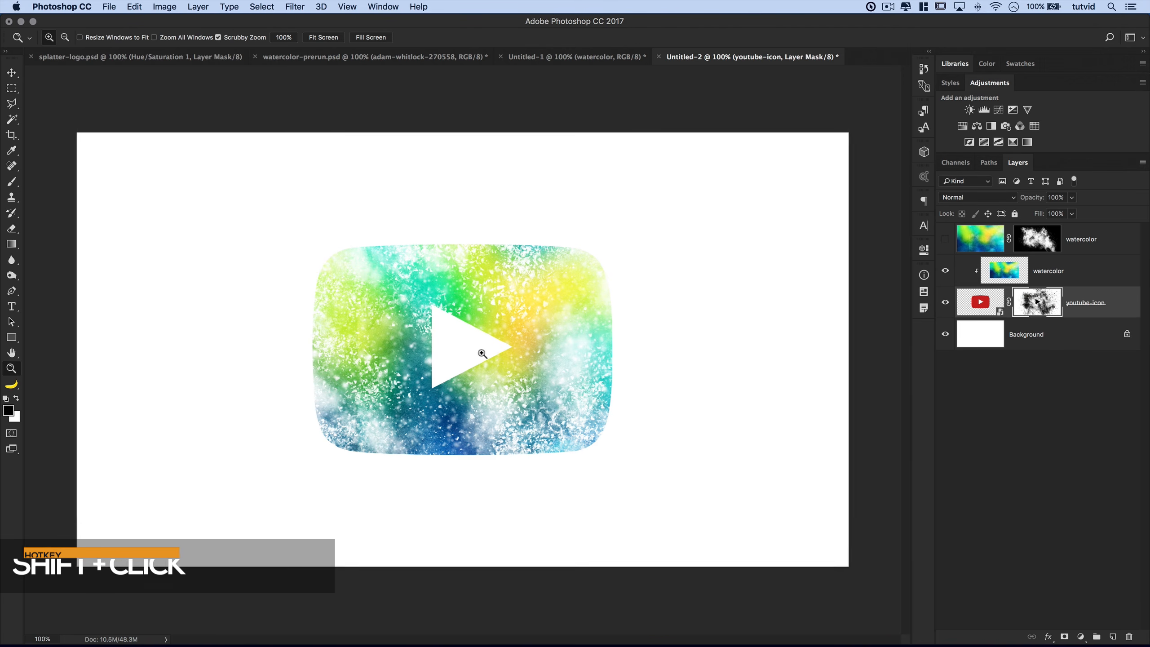
Select the white play triangle inside the icon with the Polygonal Lasso, tracing its three corners
click(482, 353)
click(465, 347)
mouse_move(438, 368)
mouse_down()
mouse_move(457, 395)
mouse_move(482, 403)
mouse_move(442, 368)
mouse_up()
drag(410, 320, 374, 269)
key(l)
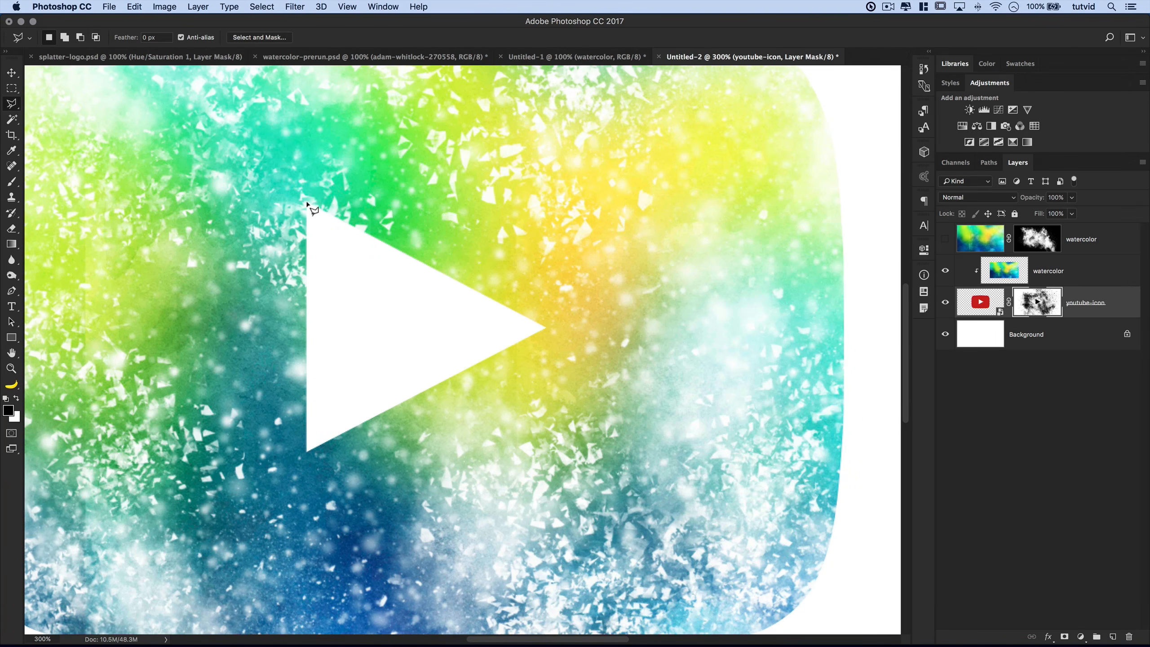
click(306, 203)
click(306, 452)
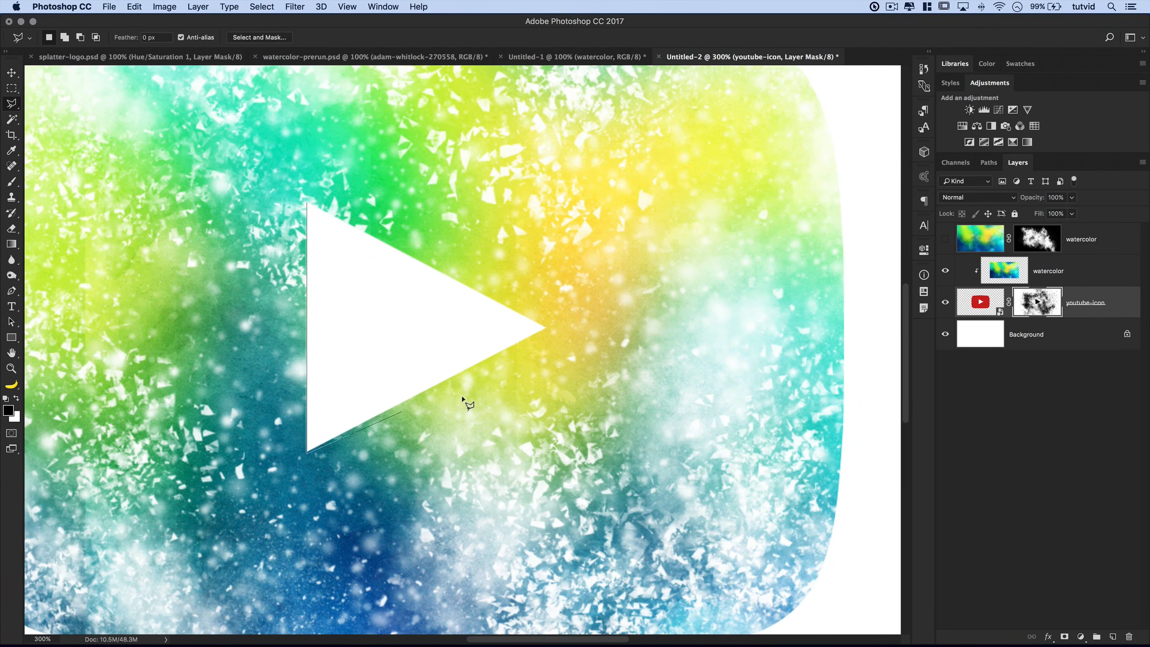
click(545, 329)
click(306, 203)
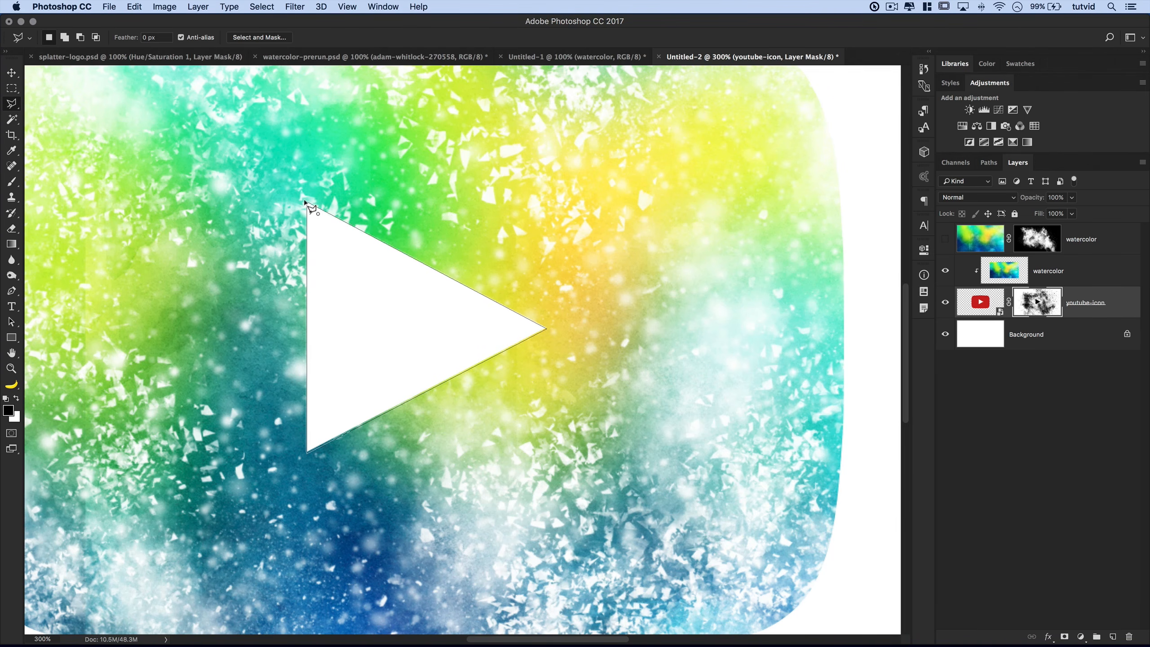
key(super+minus)
key(super+minus)
key(super+minus)
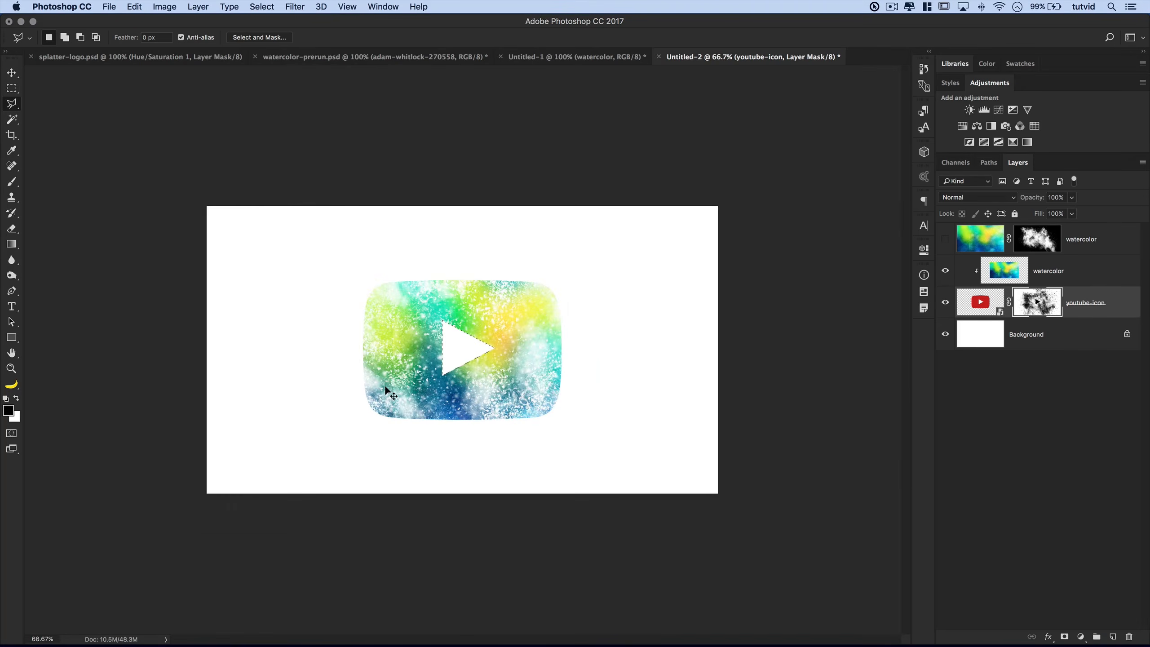
key(super+equal)
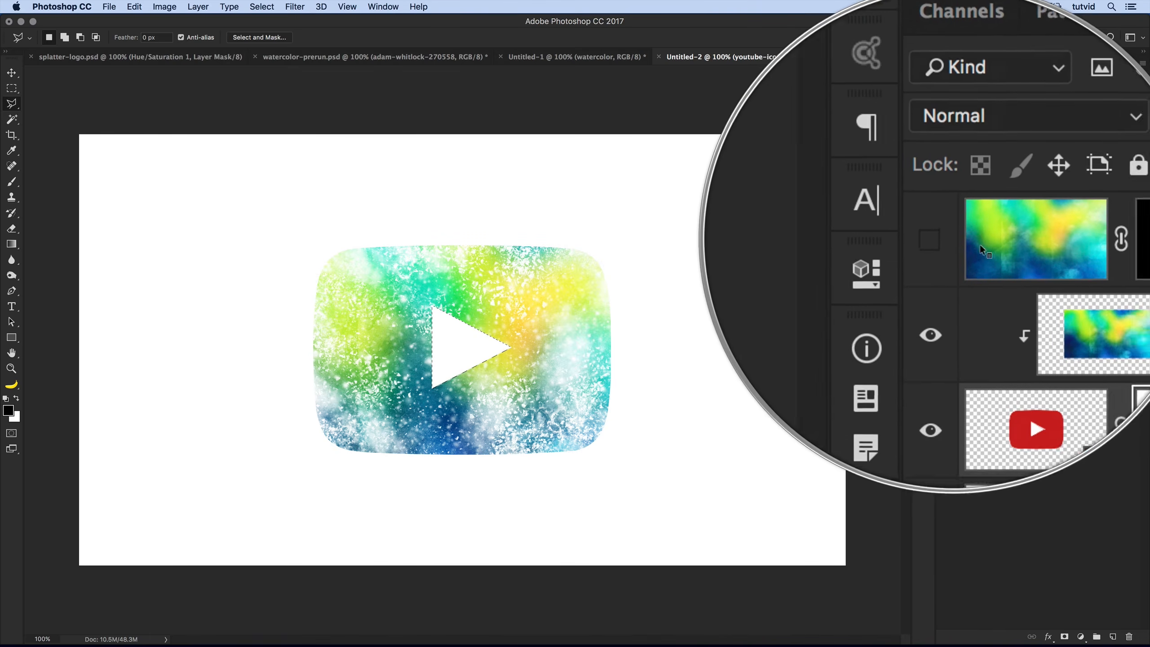
Show the upper watercolor layer, fill the triangle selection in its mask with the black foreground color, and deselect
click(944, 238)
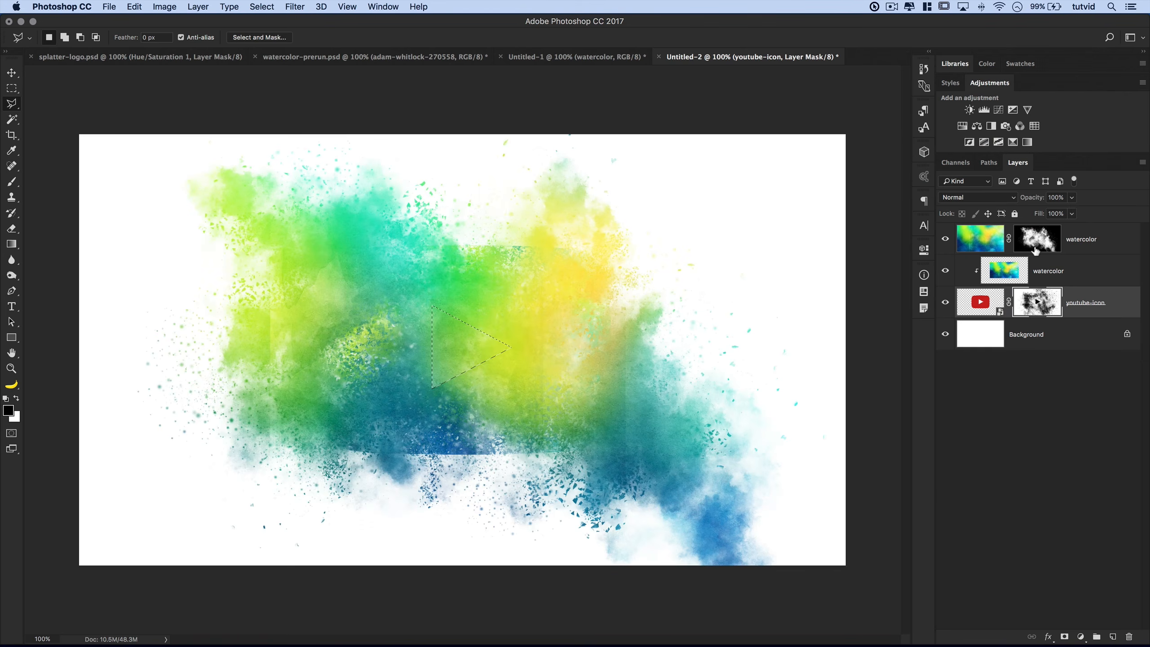
click(1044, 244)
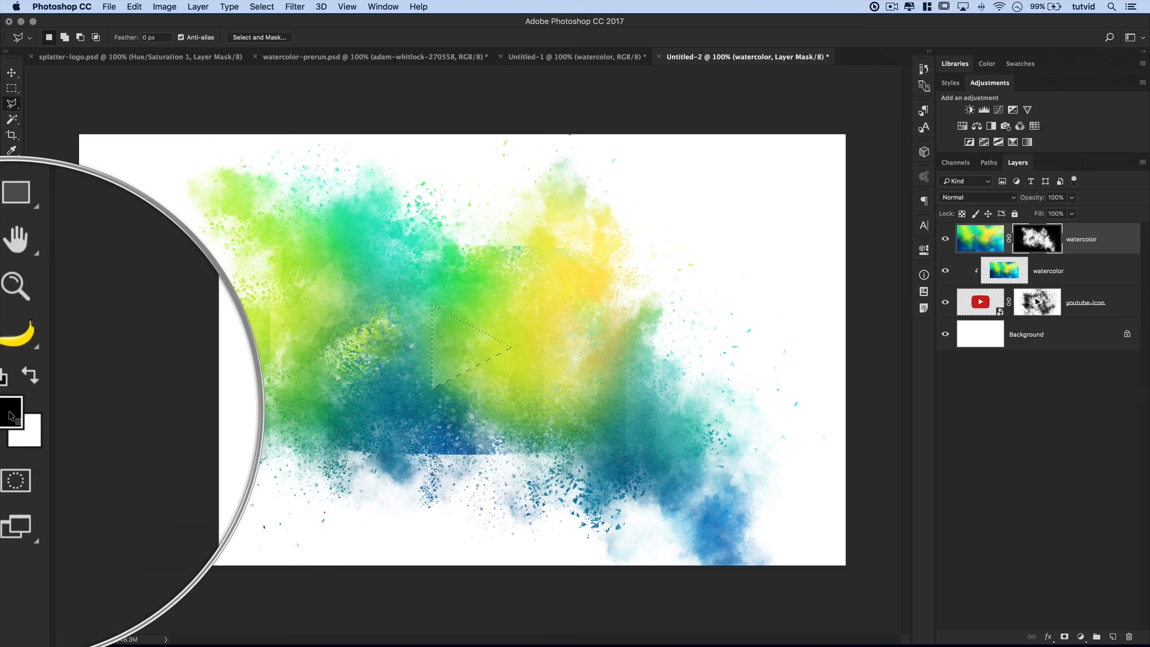
click(133, 7)
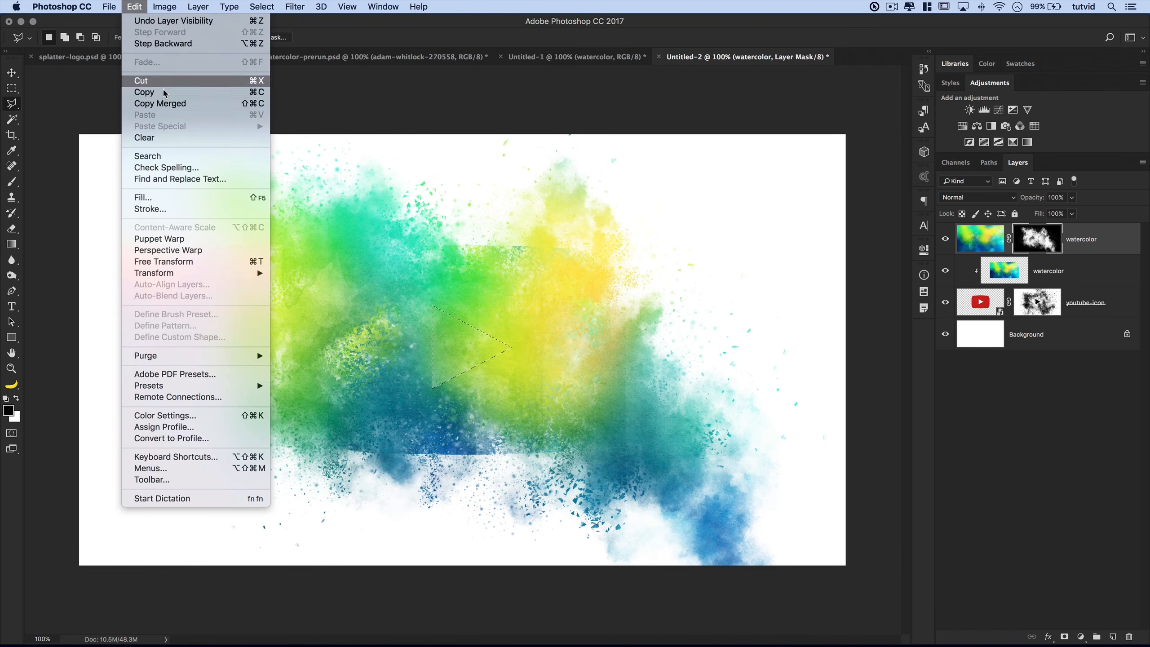
click(146, 198)
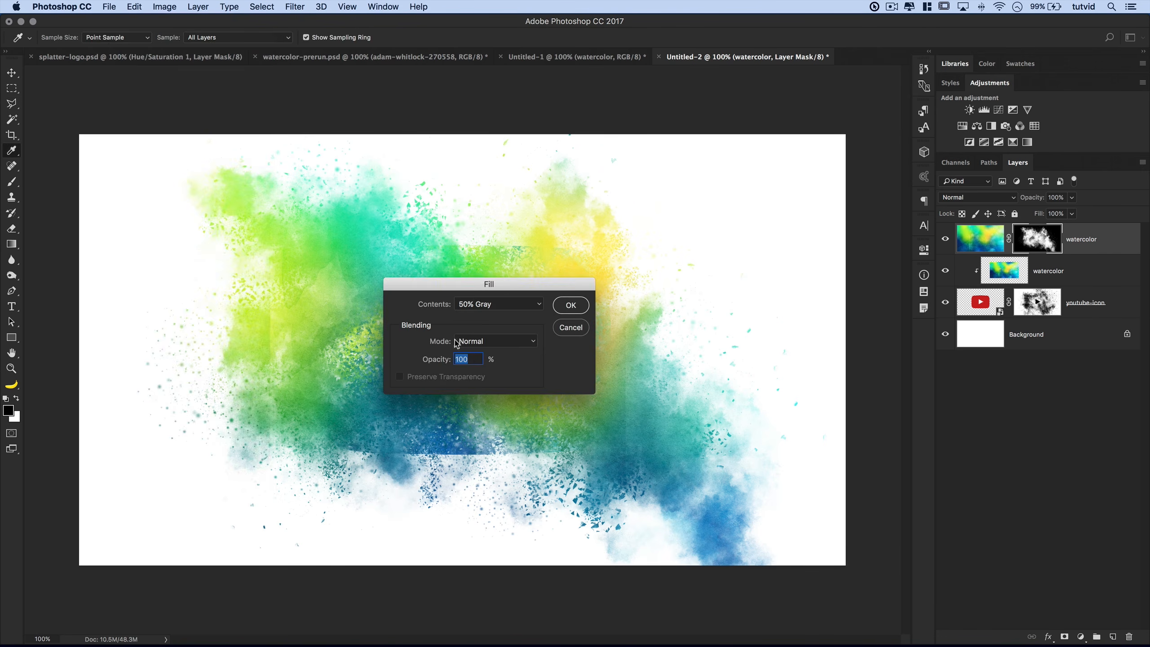
click(474, 312)
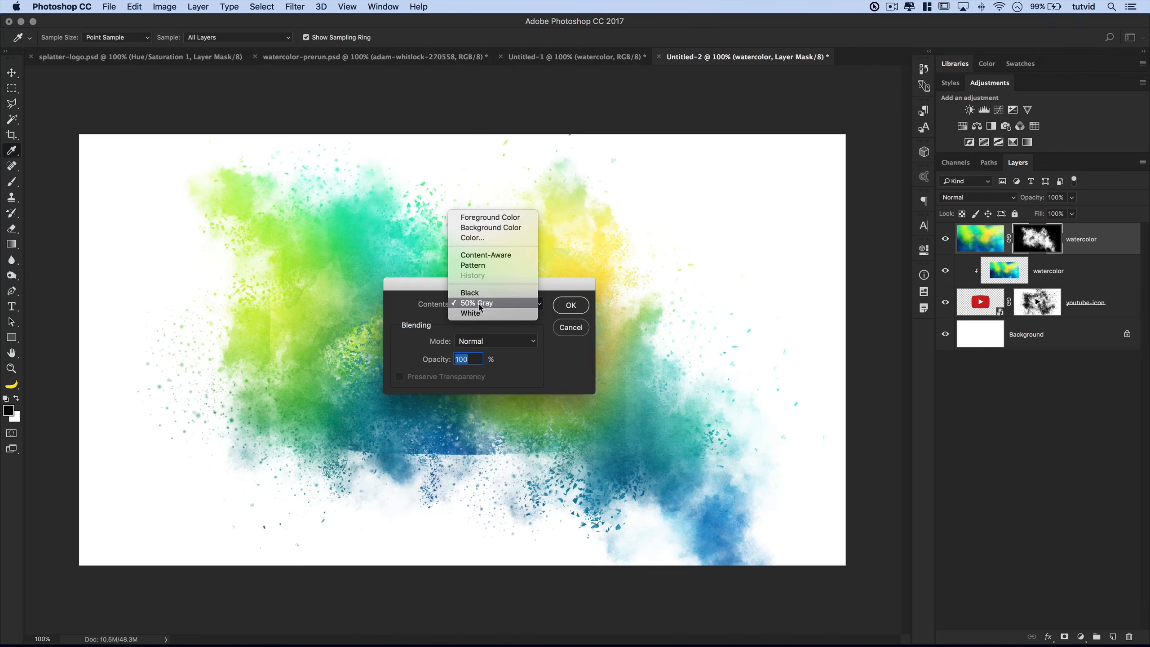
click(494, 217)
click(571, 306)
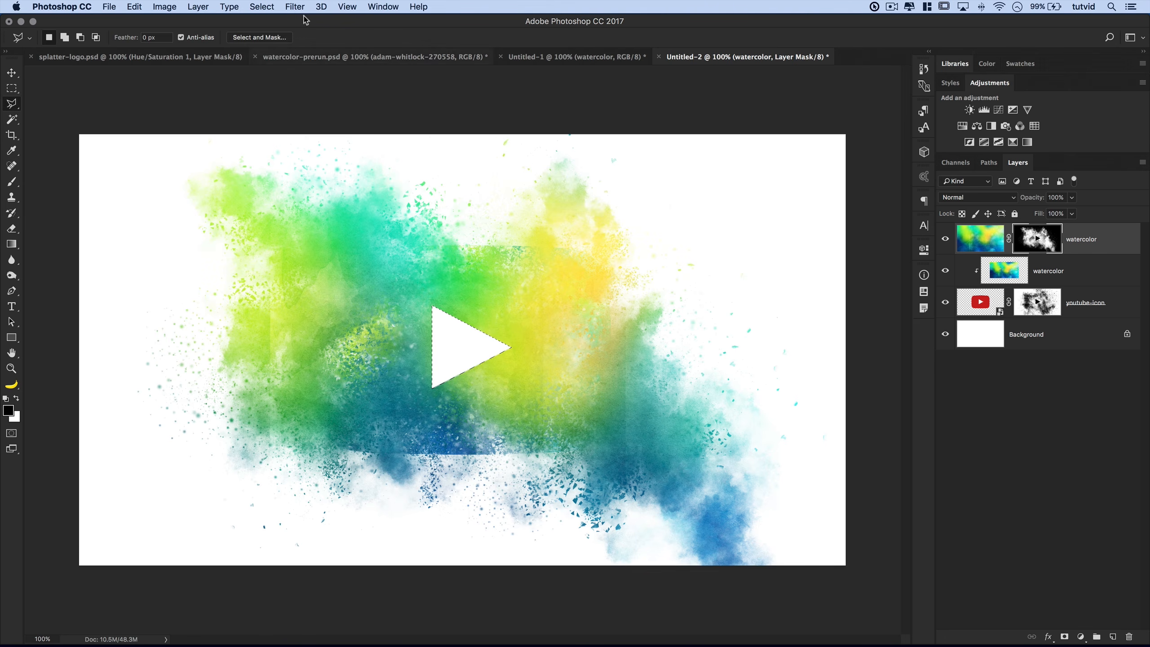
click(262, 6)
click(267, 33)
Choose the 900 px particle brush and stamp black specks on the upper watercolor's mask over the cloud's lower-right area
key(z)
click(579, 388)
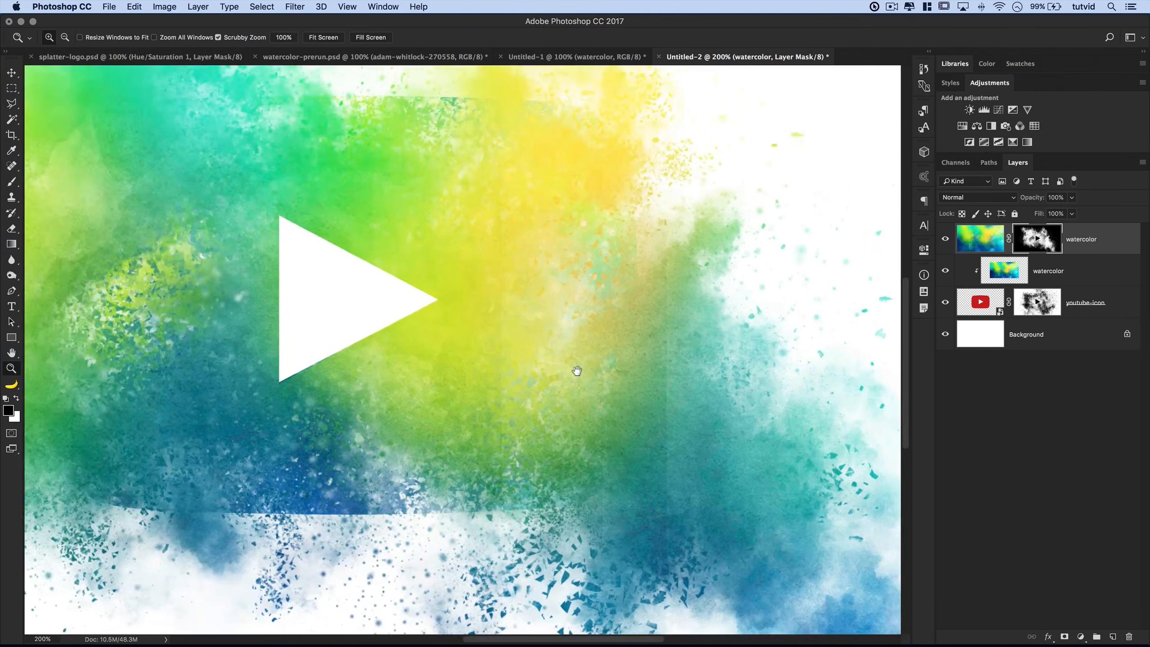
drag(602, 387, 509, 317)
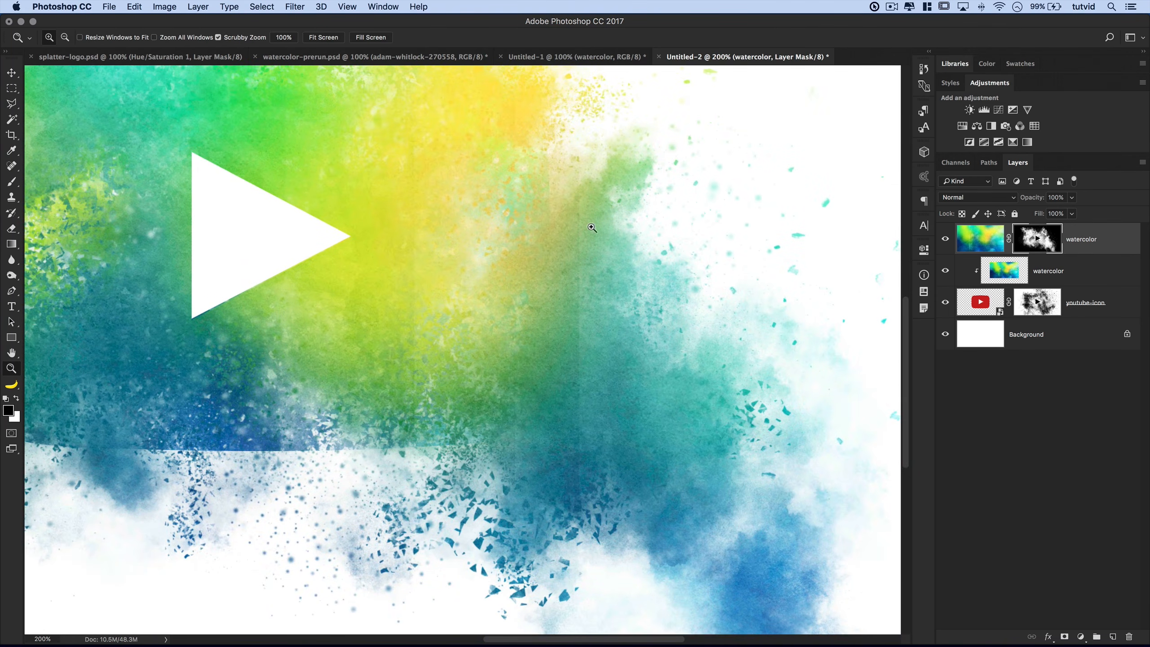
alt+click(567, 319)
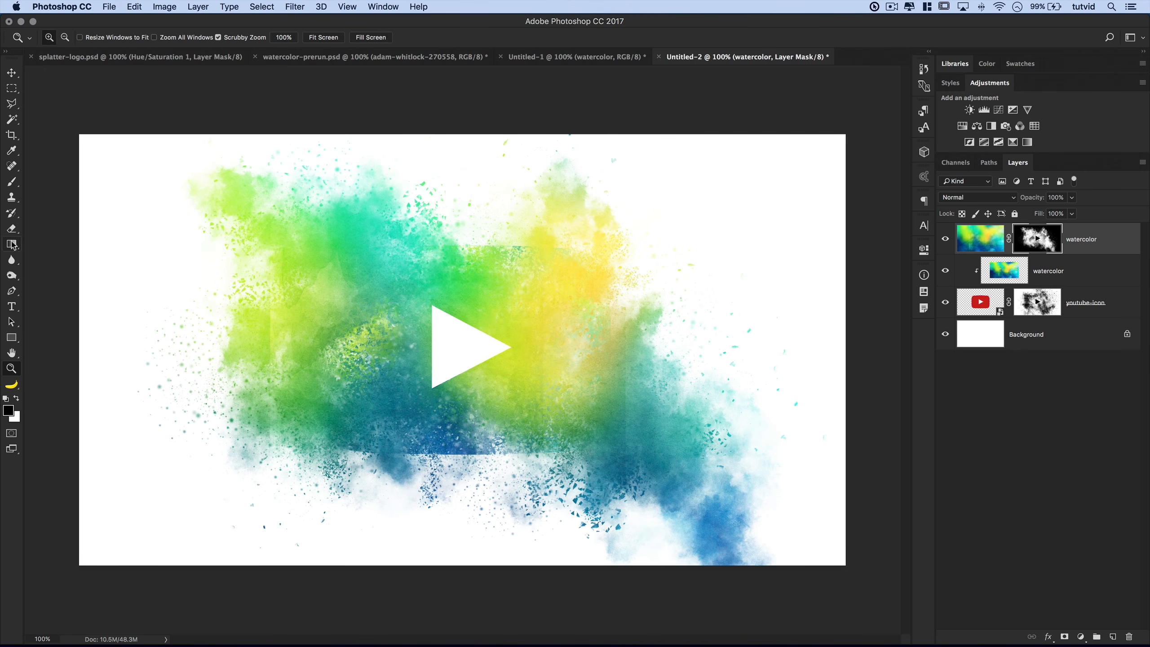
click(10, 186)
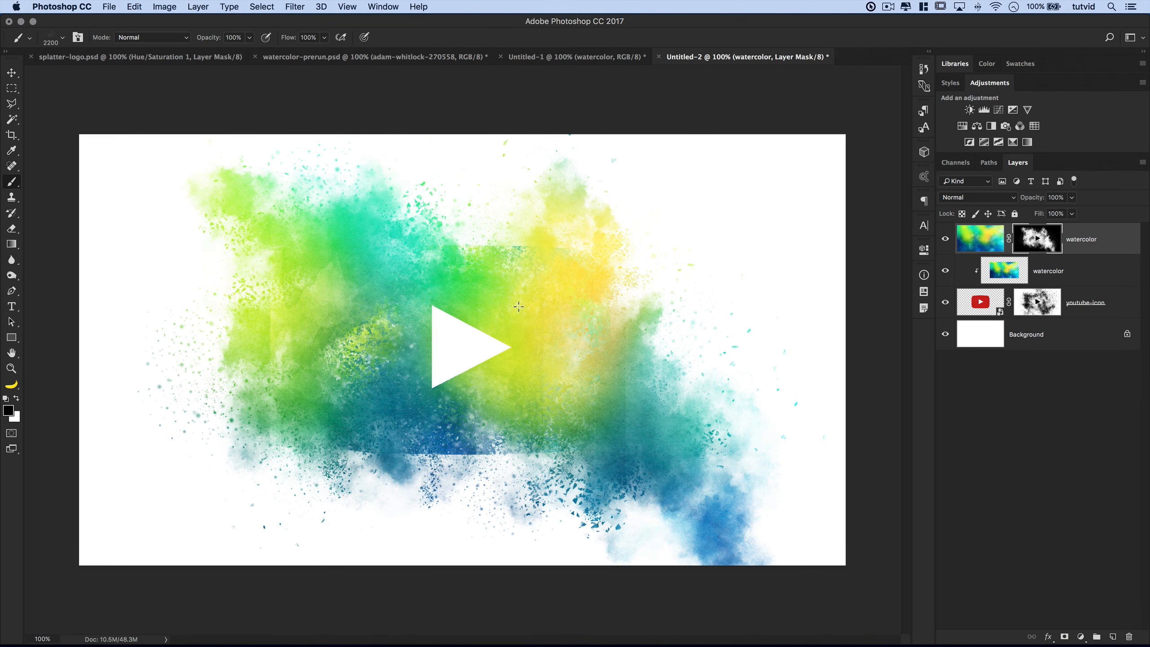
right_click(482, 278)
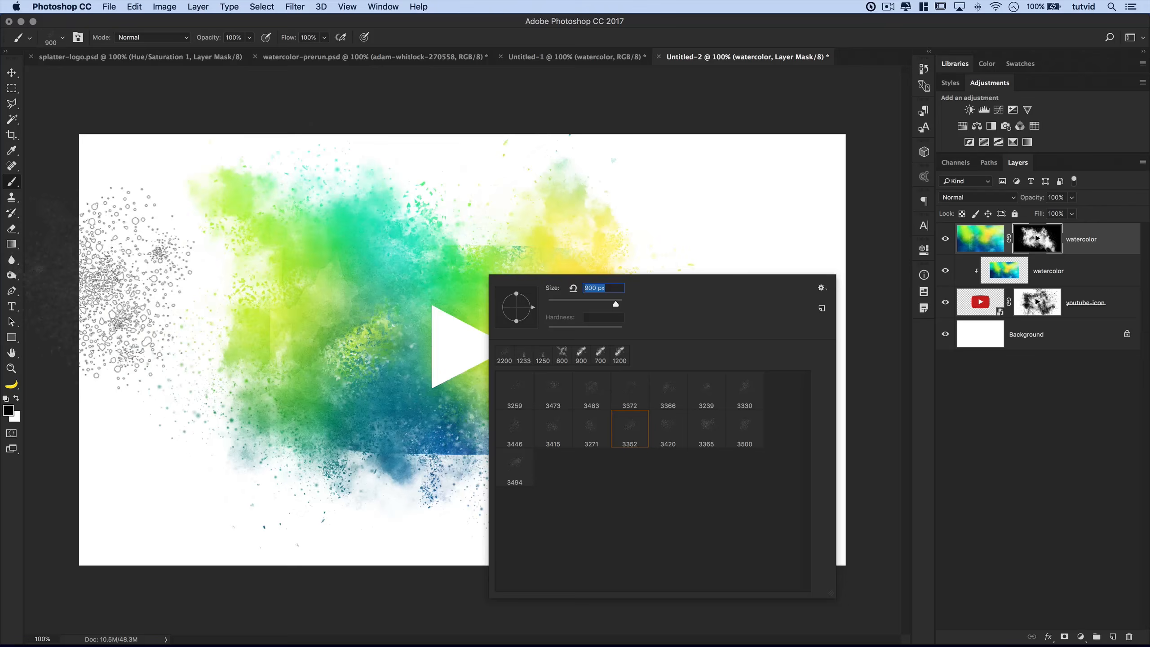
click(51, 308)
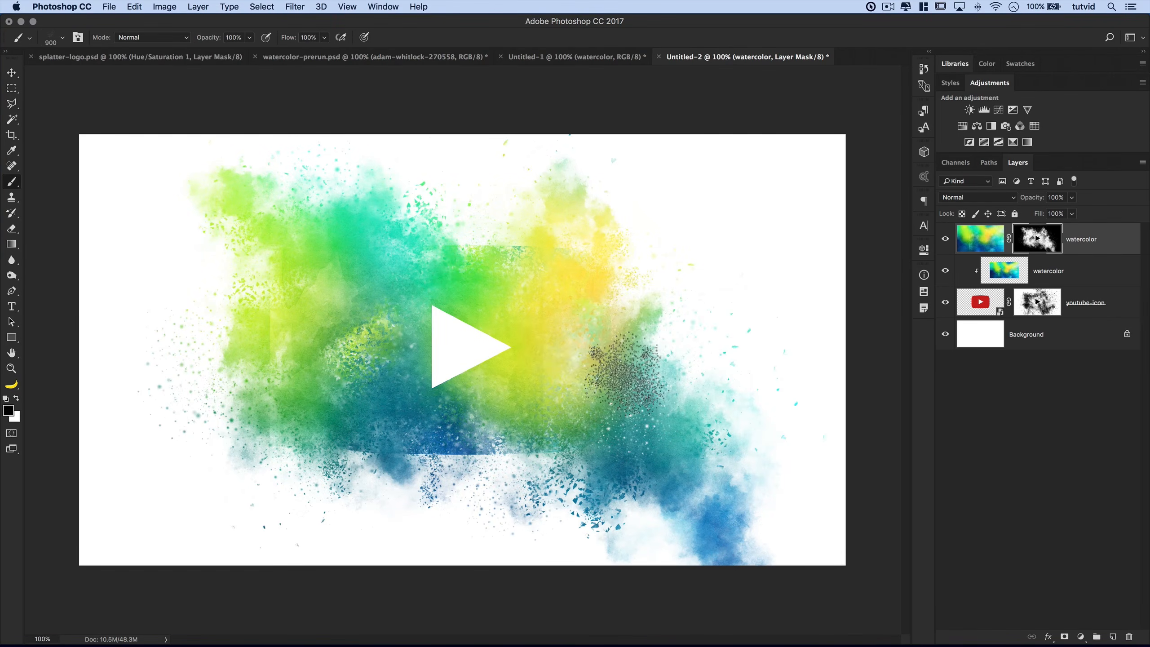
click(582, 428)
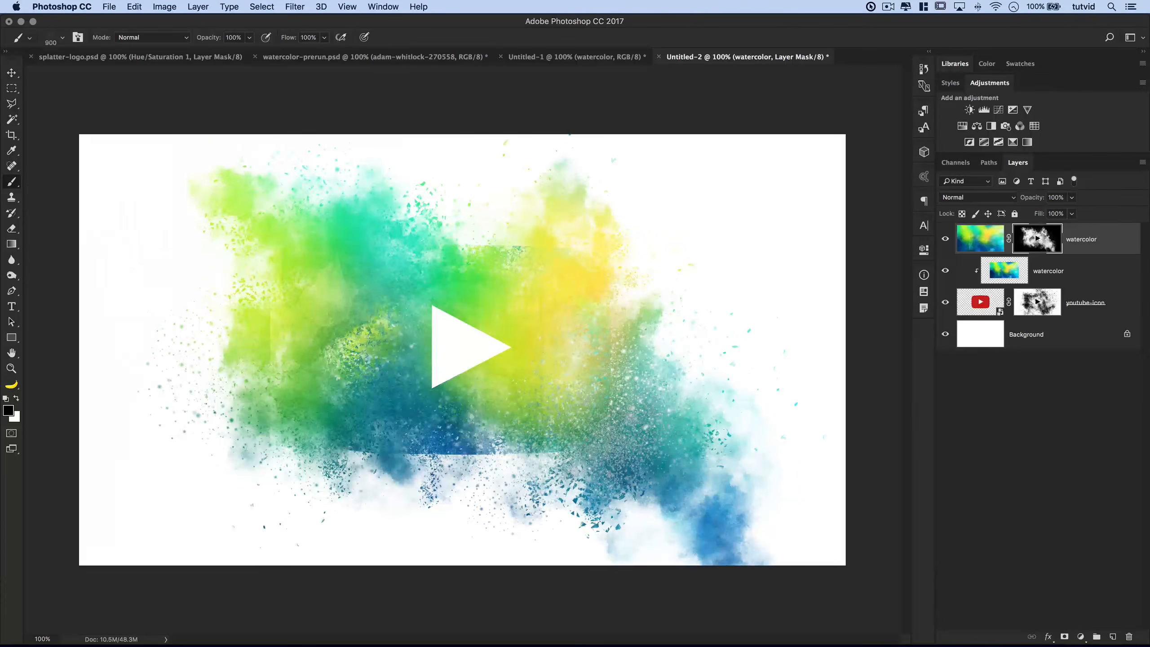
click(625, 356)
click(636, 458)
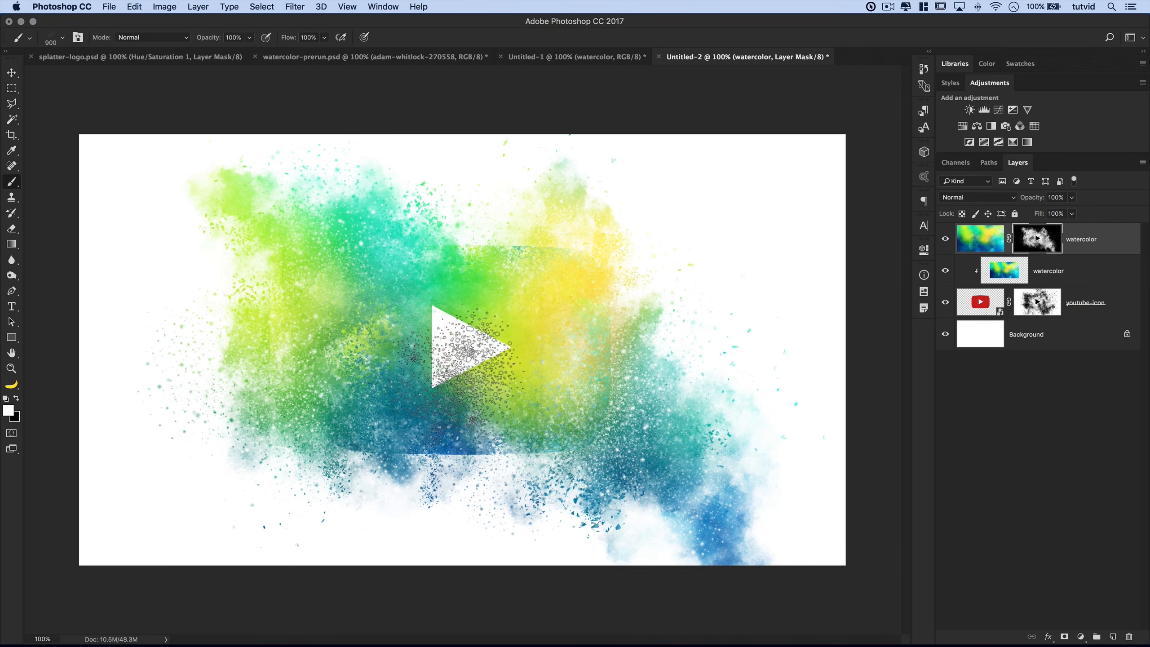
Try a Hue/Saturation adjustment above all layers with hue -108 and saturation -45, and delete it
click(962, 127)
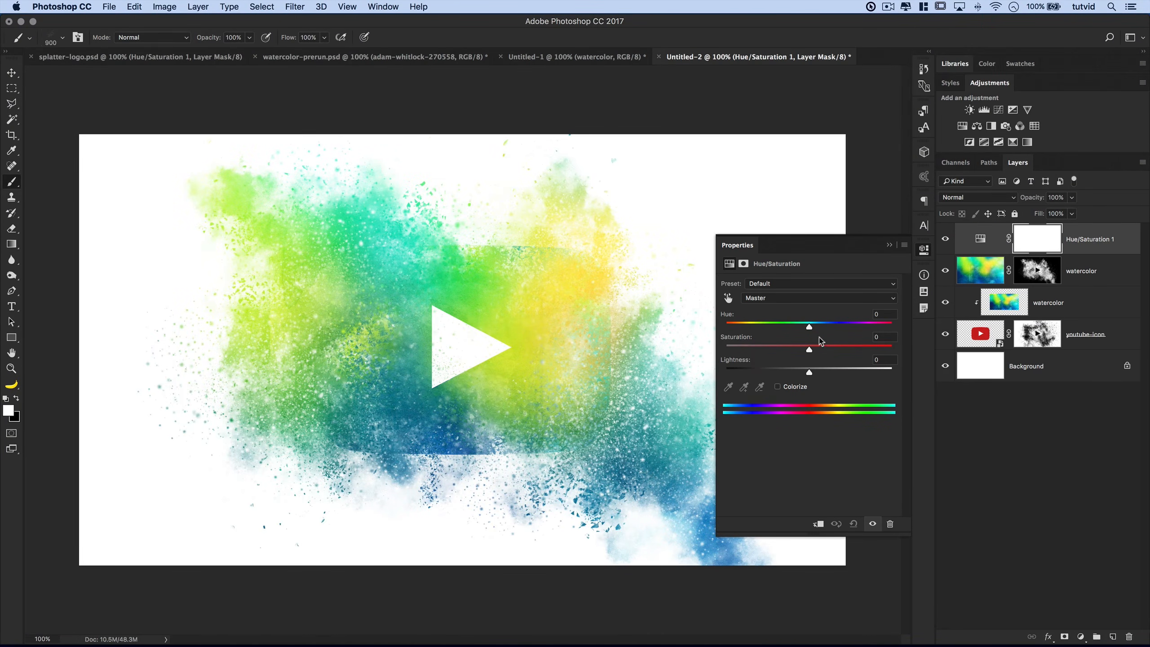
drag(813, 331, 749, 326)
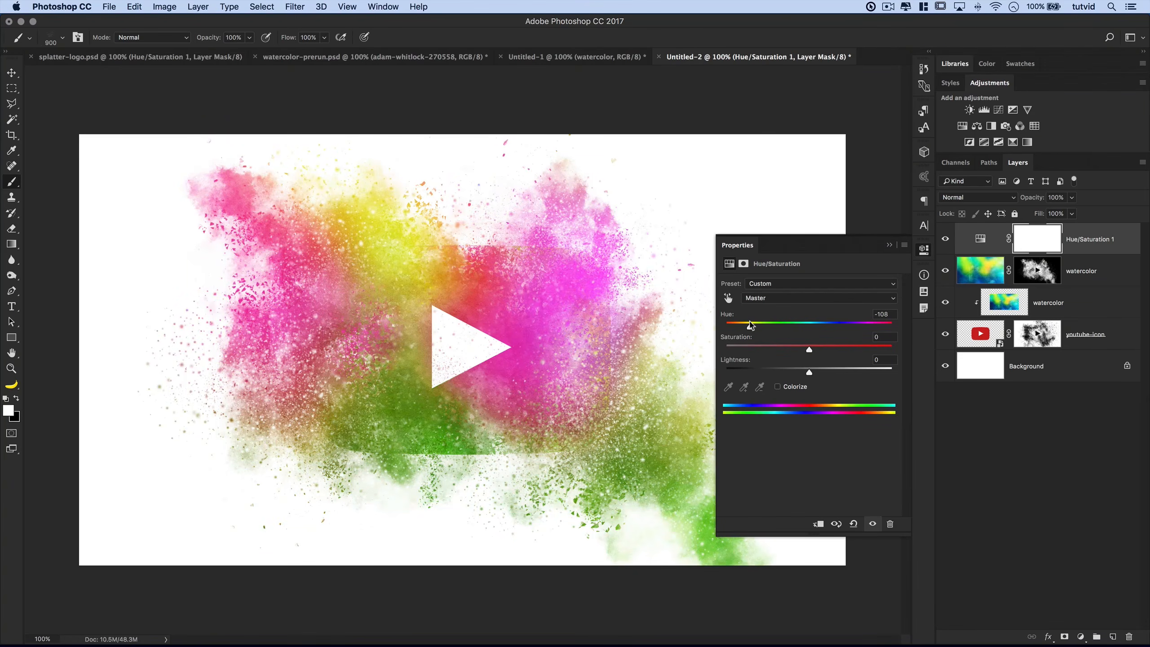
drag(815, 344, 772, 358)
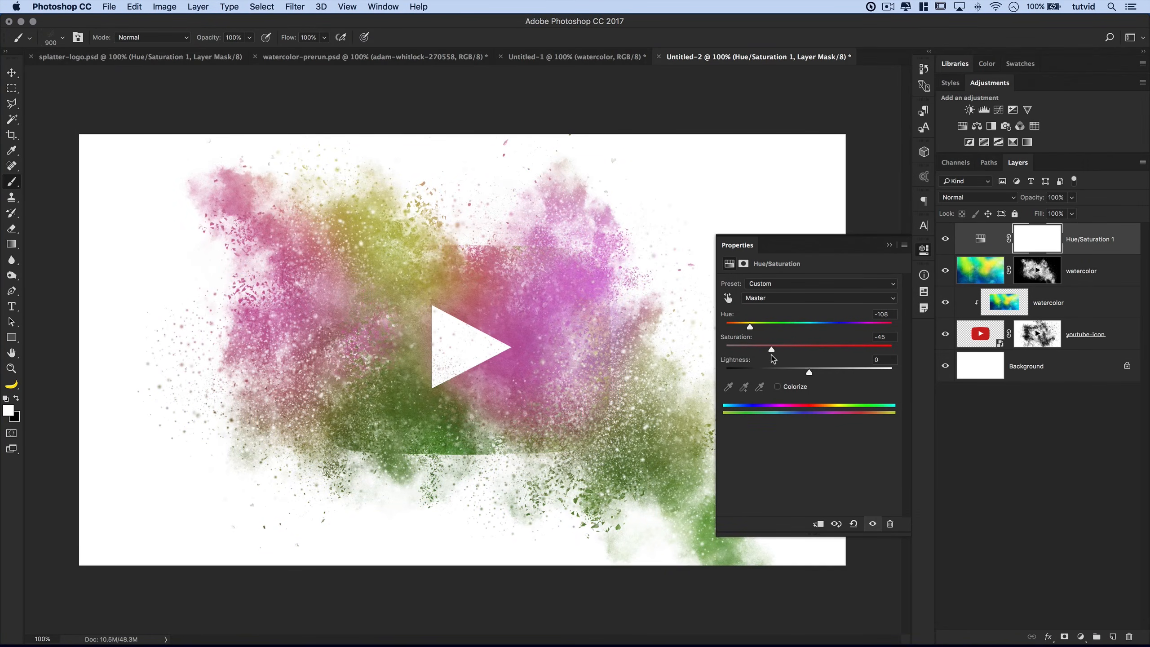
click(979, 243)
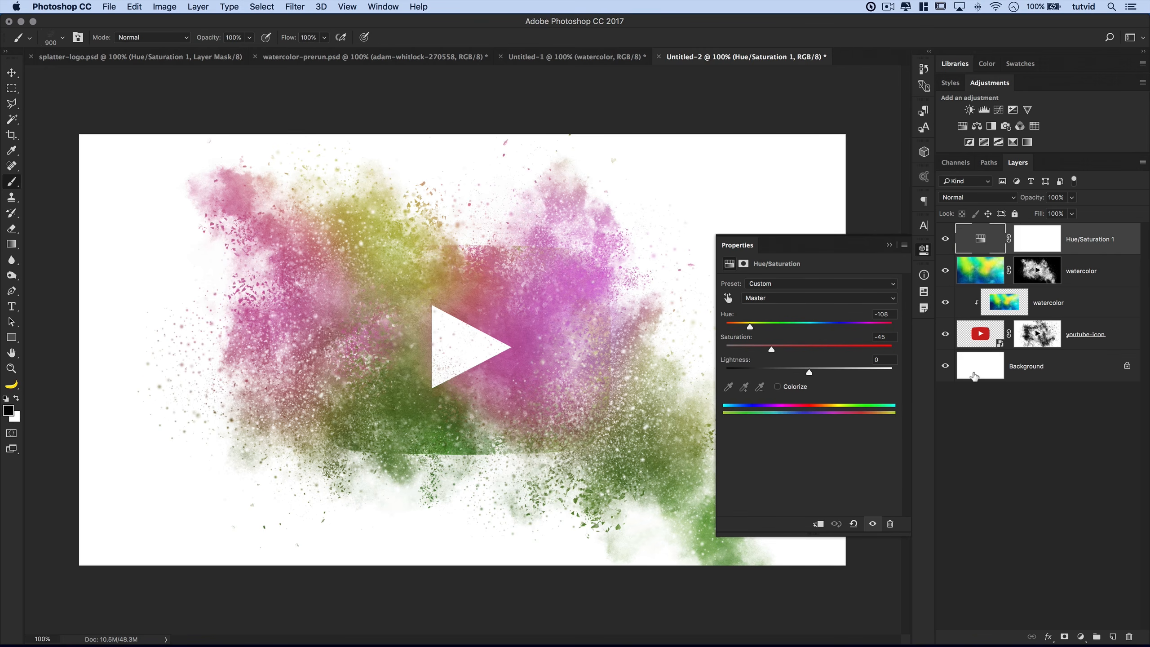
key(Delete)
click(924, 251)
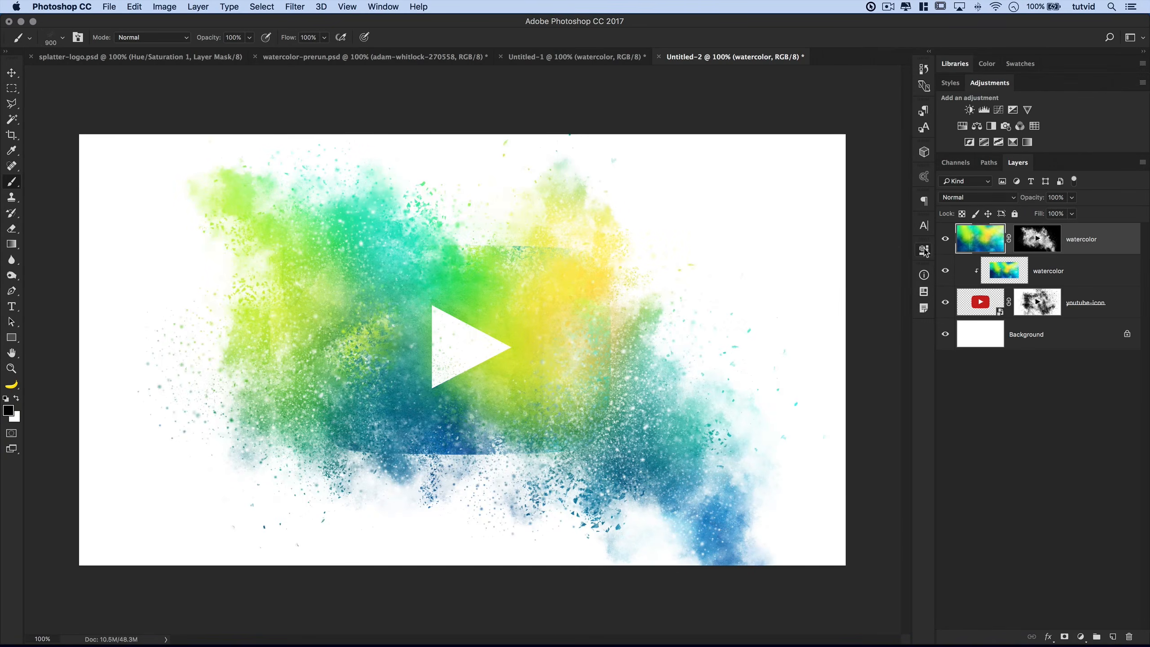
Add a Gradient Map adjustment above all layers, enlarge its gradient editor, and try the green-soda preset
click(1027, 143)
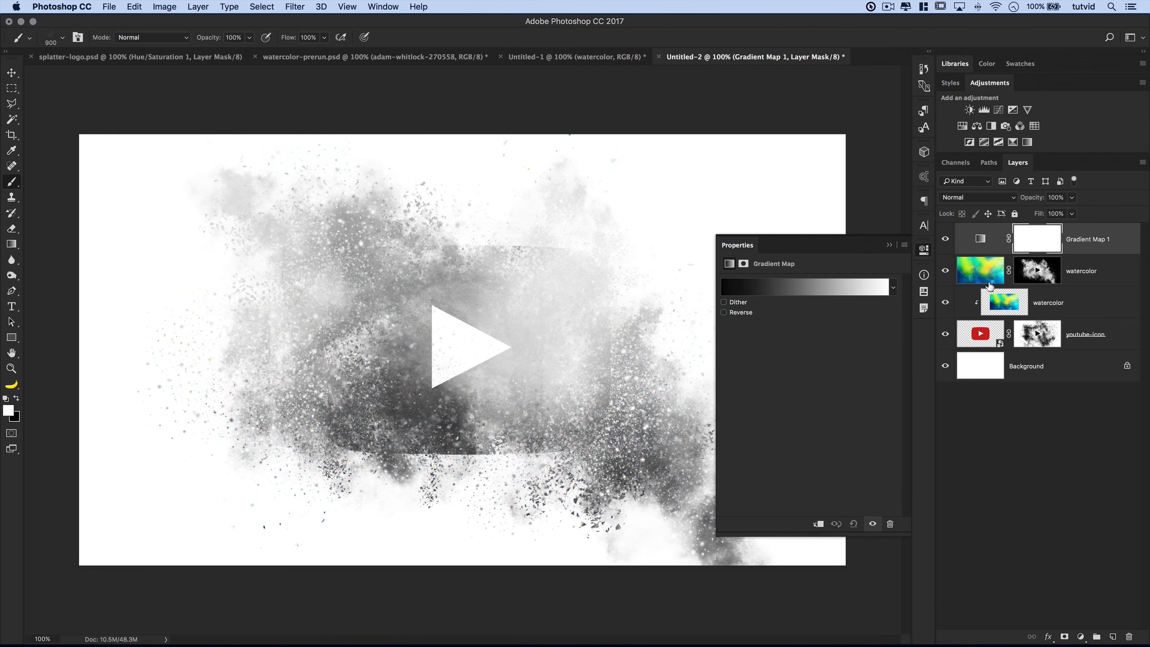
key(i)
click(805, 287)
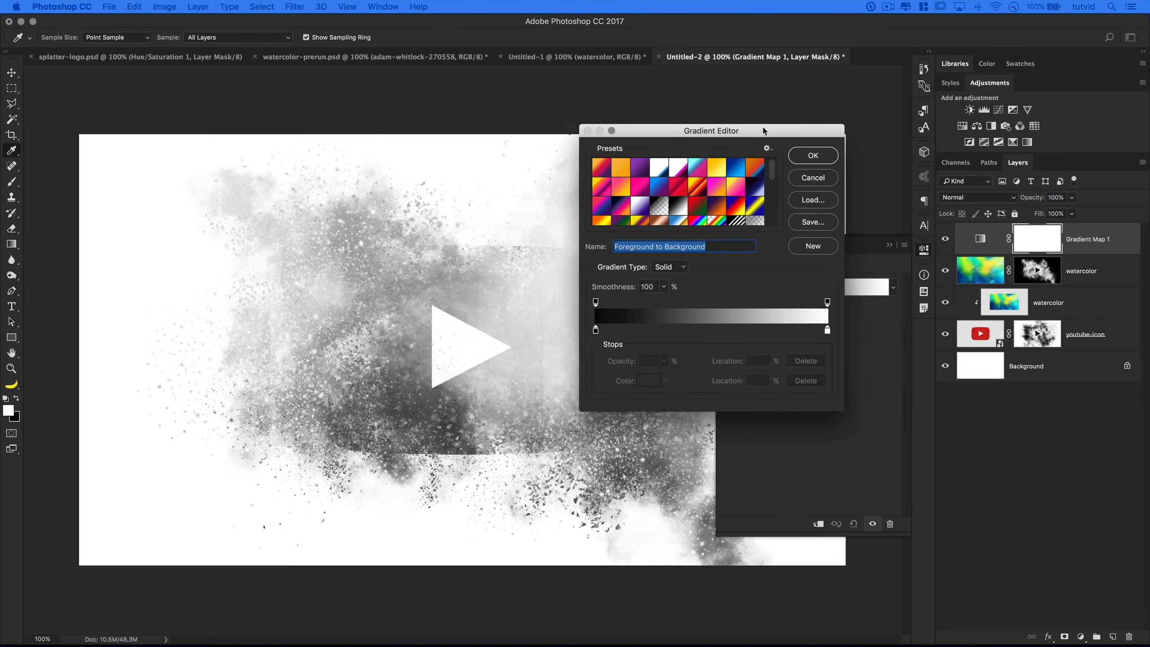
drag(850, 417, 1017, 556)
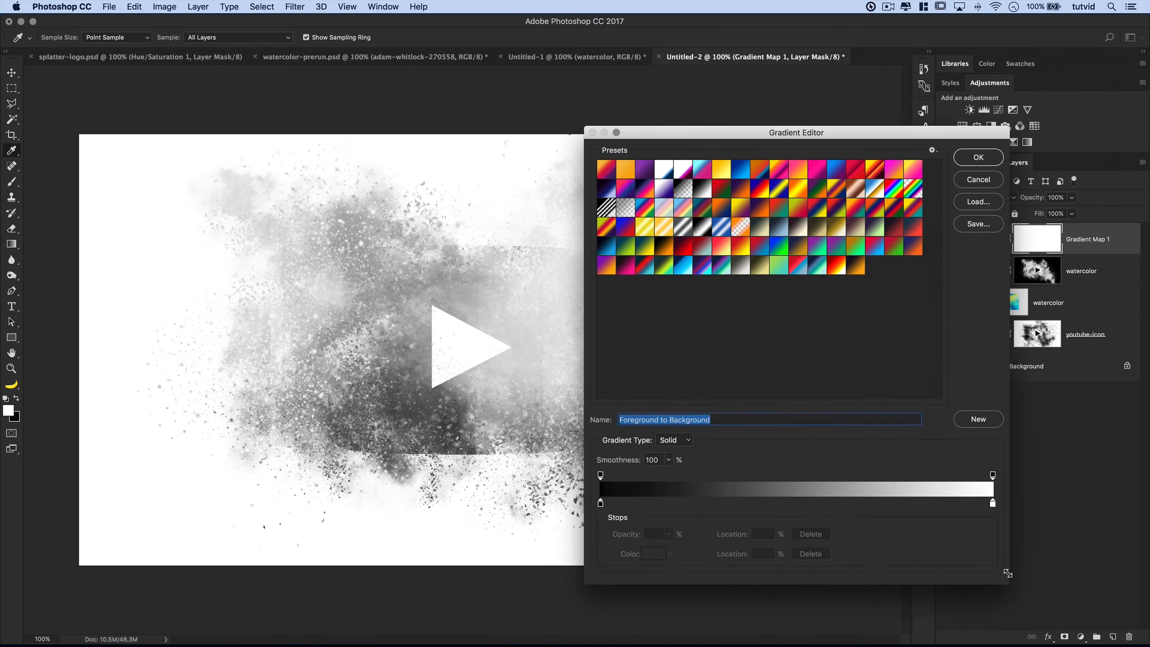
drag(819, 133, 919, 137)
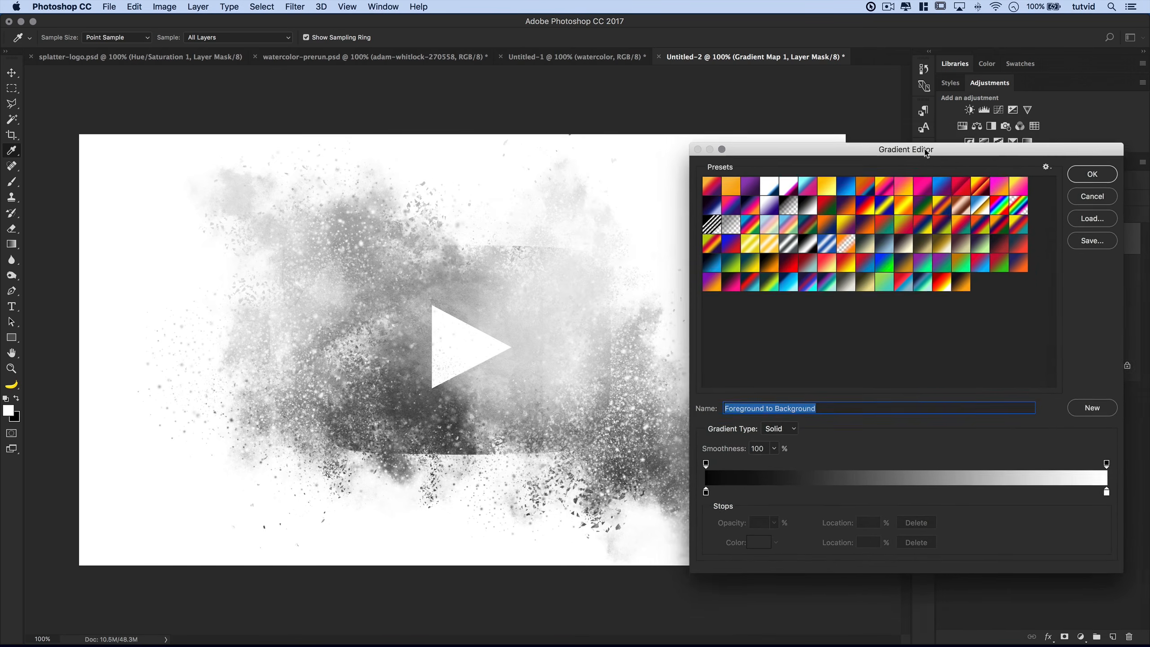
click(743, 245)
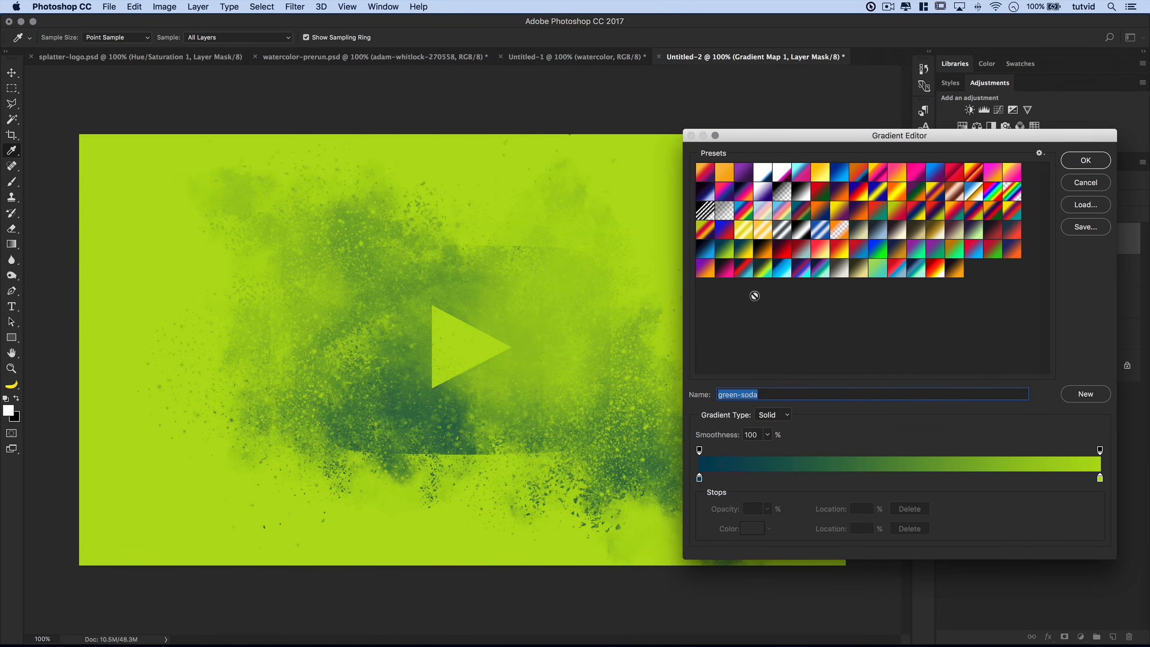
Try the deep-smoke-to-hot-pink gradient with its dark stop at 37%, and grape-to-pomegranate with its dark stop at 44%
click(725, 269)
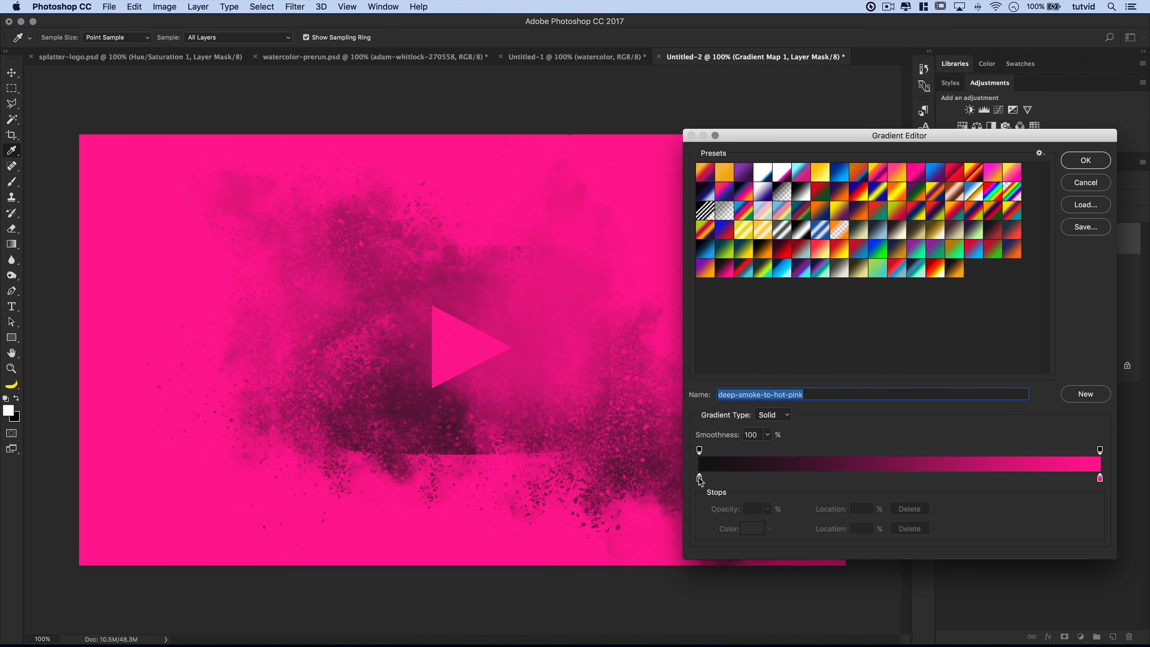
drag(709, 481, 802, 484)
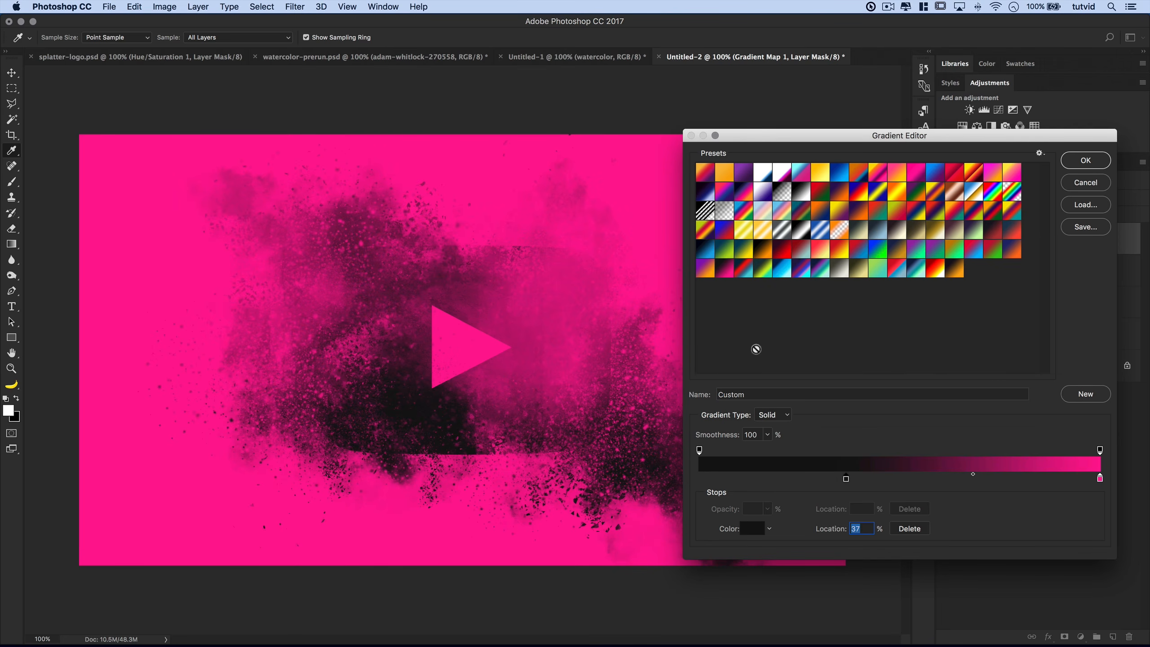
click(1014, 239)
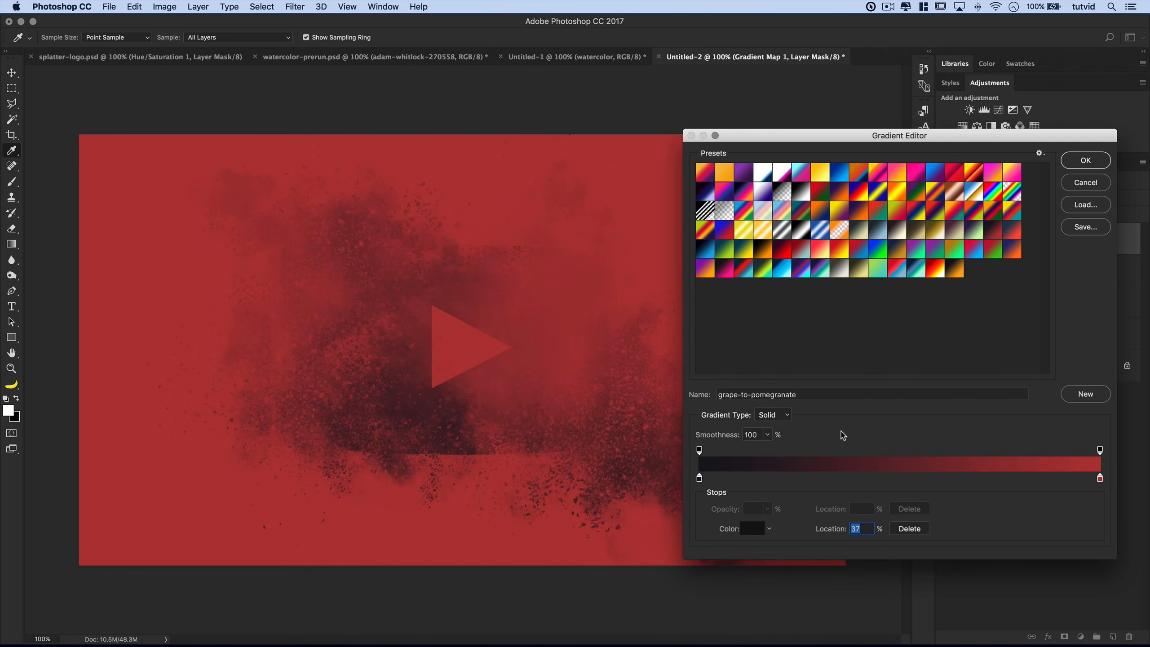
drag(700, 483, 855, 488)
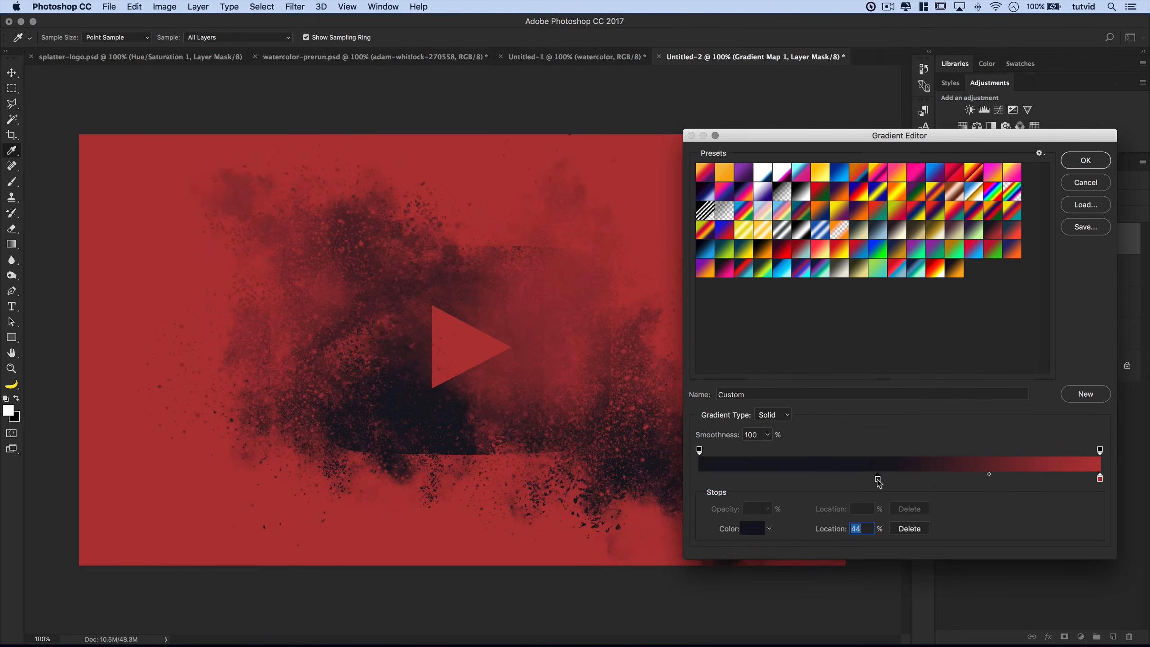
Apply the dark purple-to-red gradient preset to the Gradient Map with its dark stop at 42%
click(787, 252)
drag(702, 479, 869, 481)
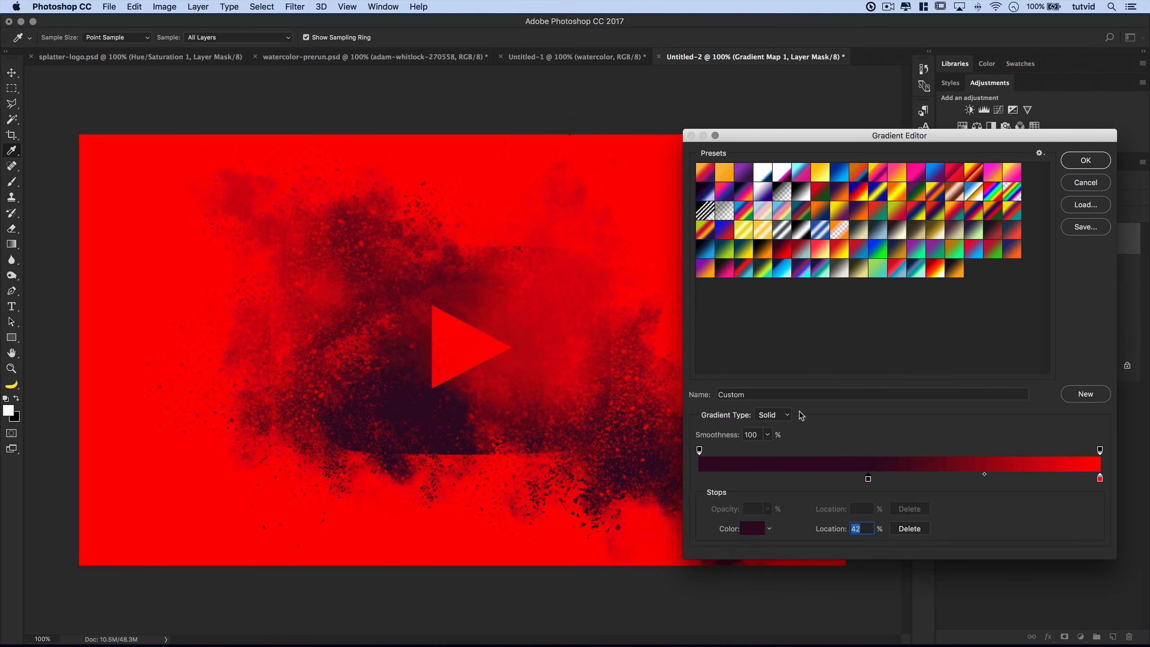
click(1085, 163)
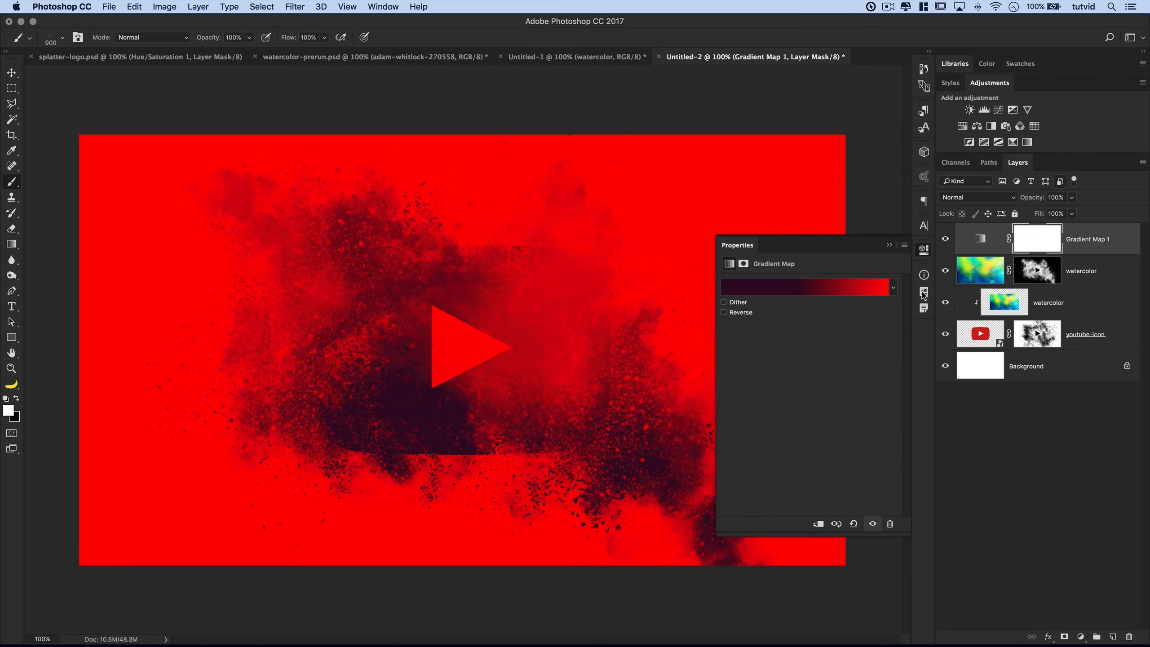
Close the Gradient Map's settings, then hide and delete that adjustment layer
click(923, 252)
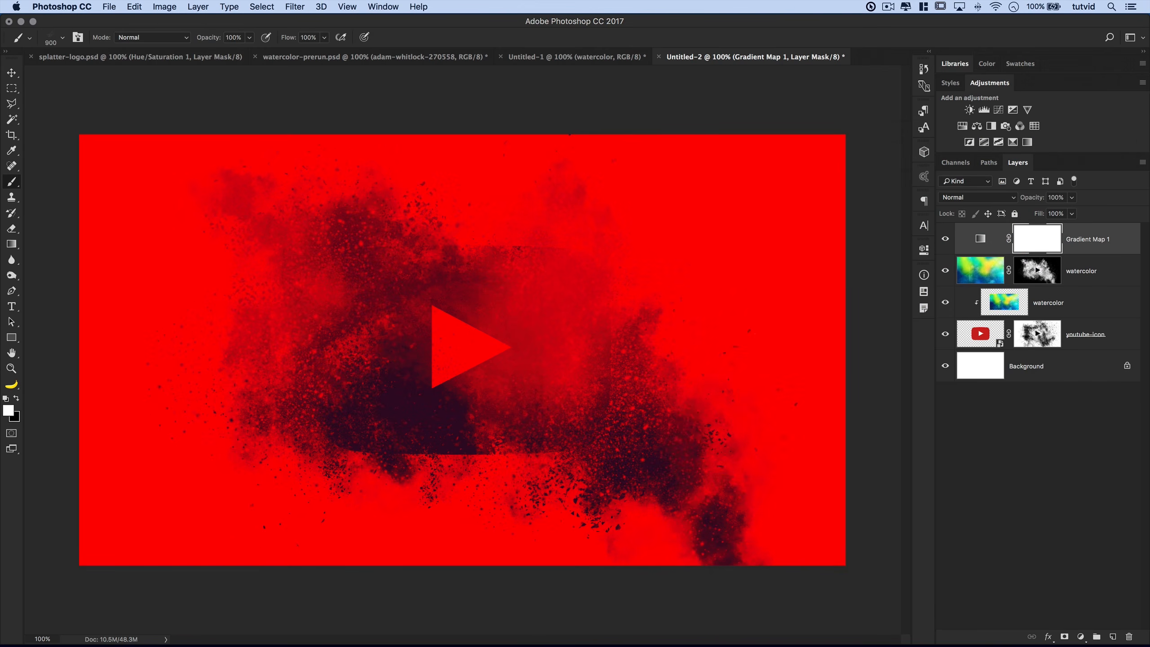
click(944, 239)
key(Delete)
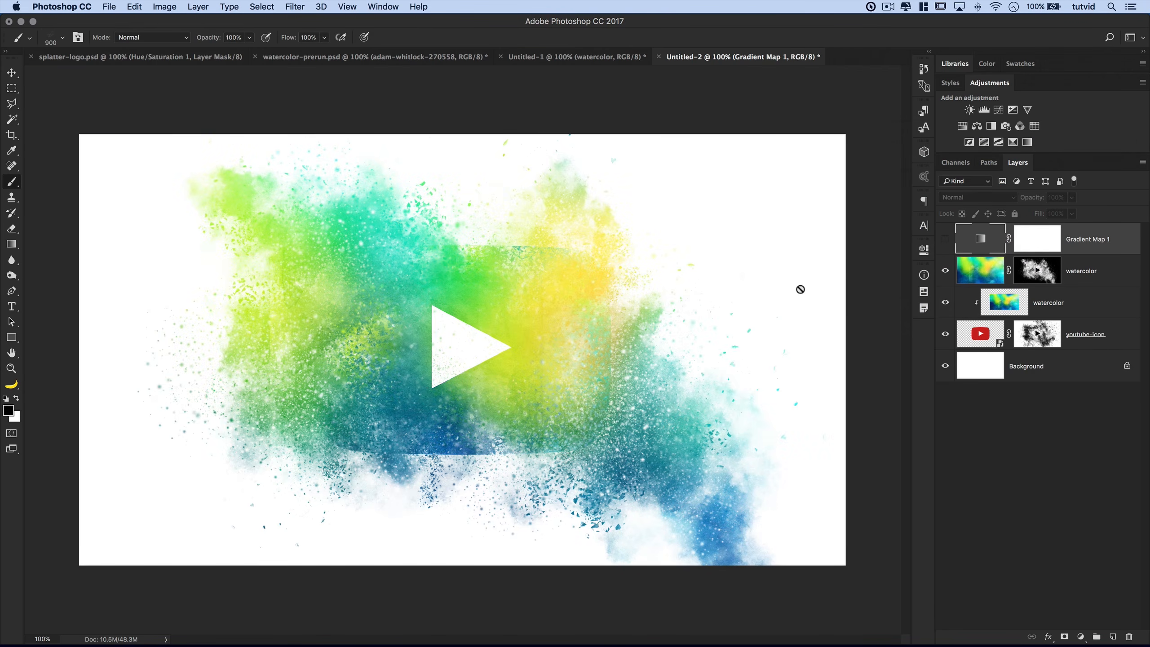